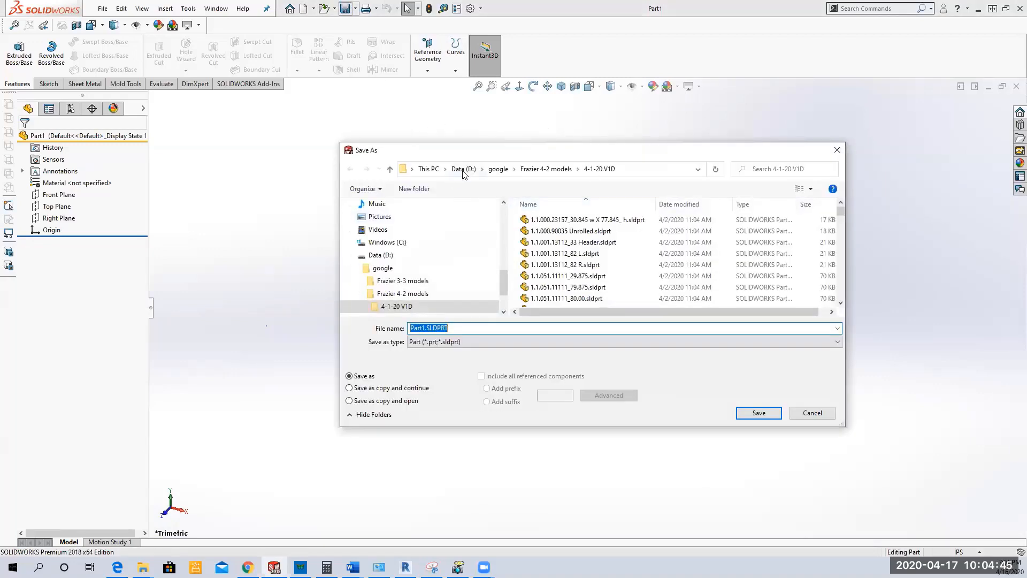
Step: Set the save location to the "solidworks spring 2020 homework" folder inside "solidworks 2020 sping" on OneDrive
left_click(462, 169)
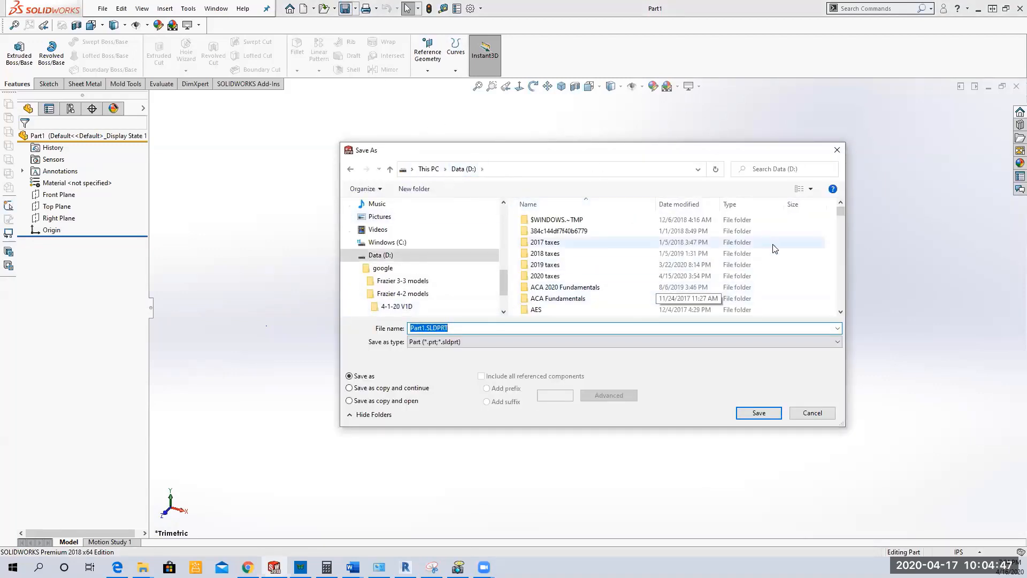
scroll(768, 241, "down", 8)
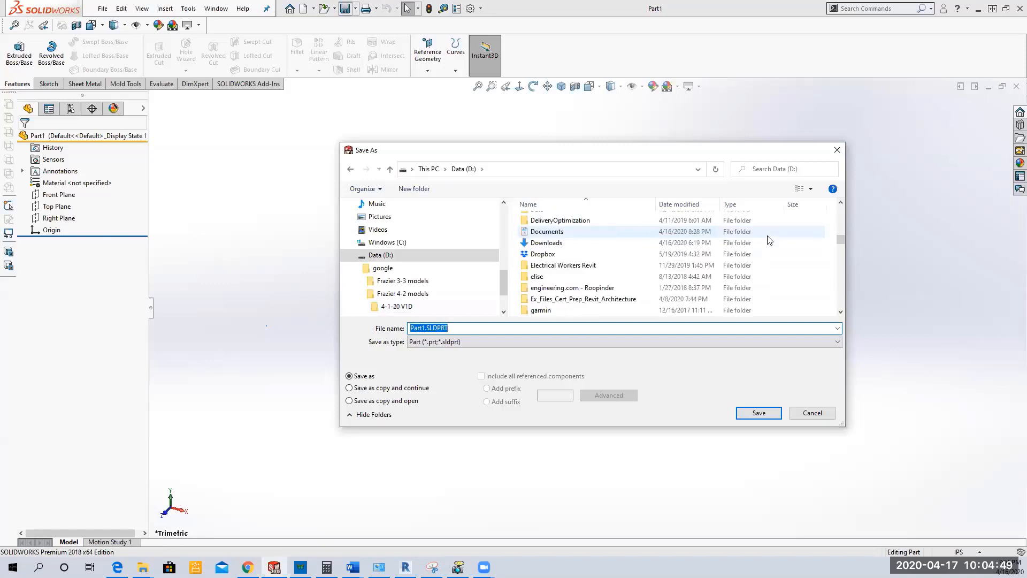
mouse_move(503, 273)
left_mouse_down()
mouse_move(502, 230)
mouse_move(506, 253)
left_mouse_up()
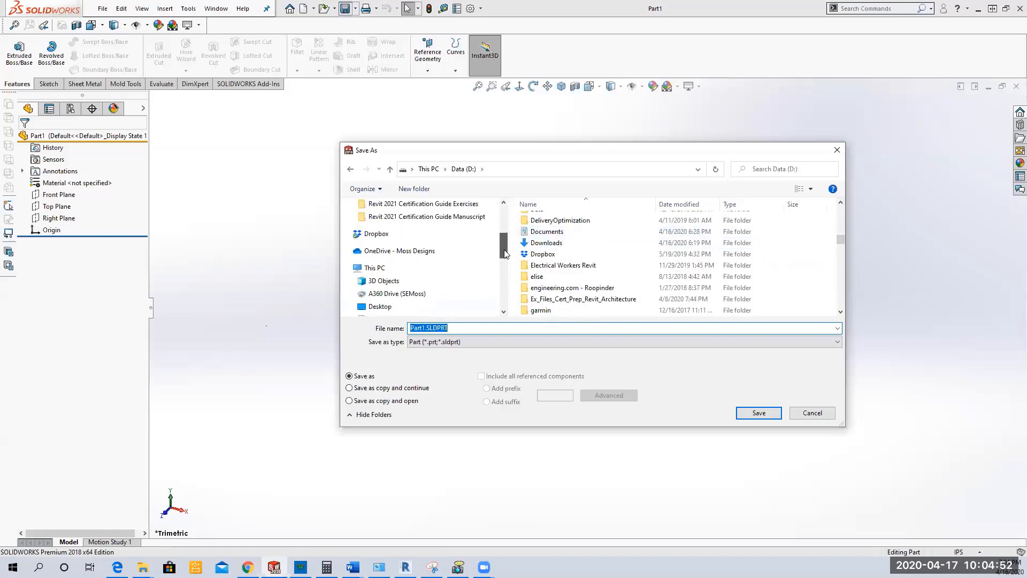
left_click(403, 250)
left_click_drag(840, 238, 840, 261)
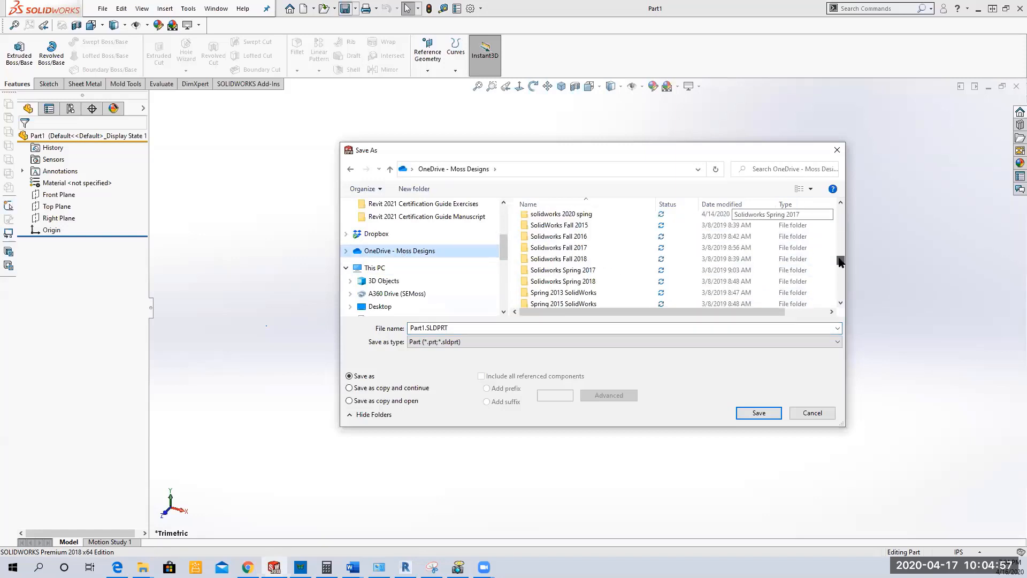
double_click(615, 214)
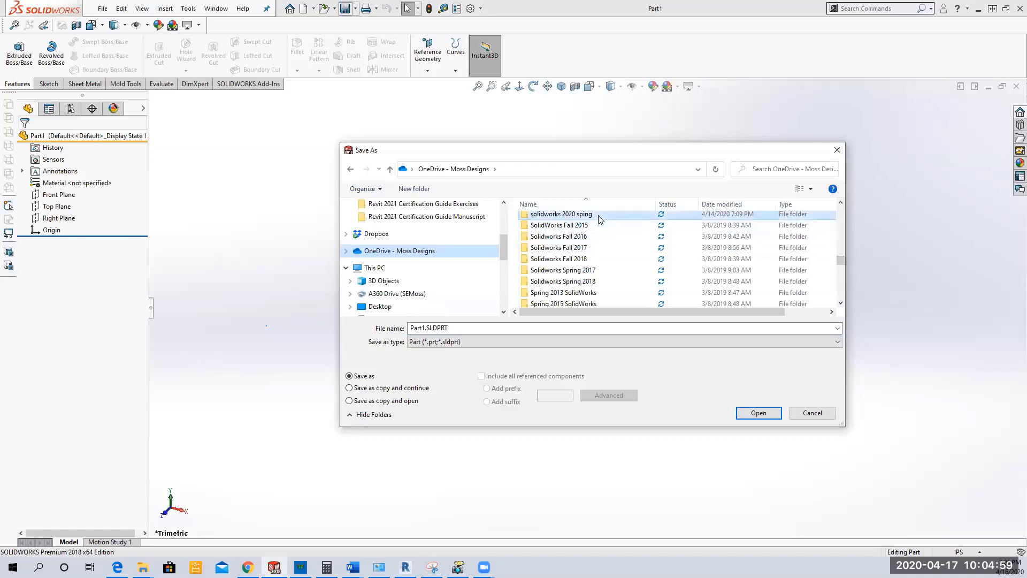
double_click(578, 219)
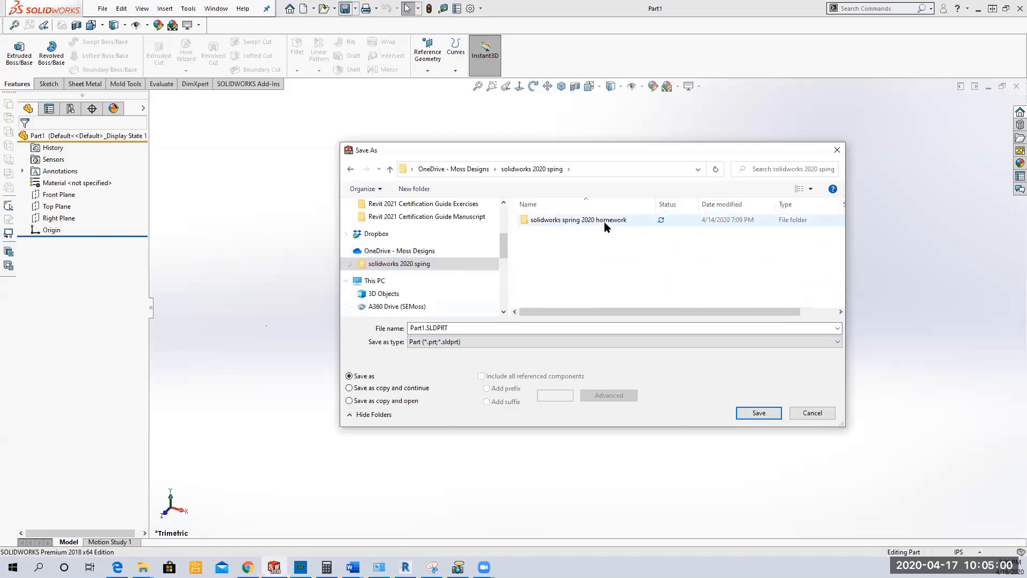
Step: Name the part file SWITCH and save it as a SOLIDWORKS part
double_click(473, 327)
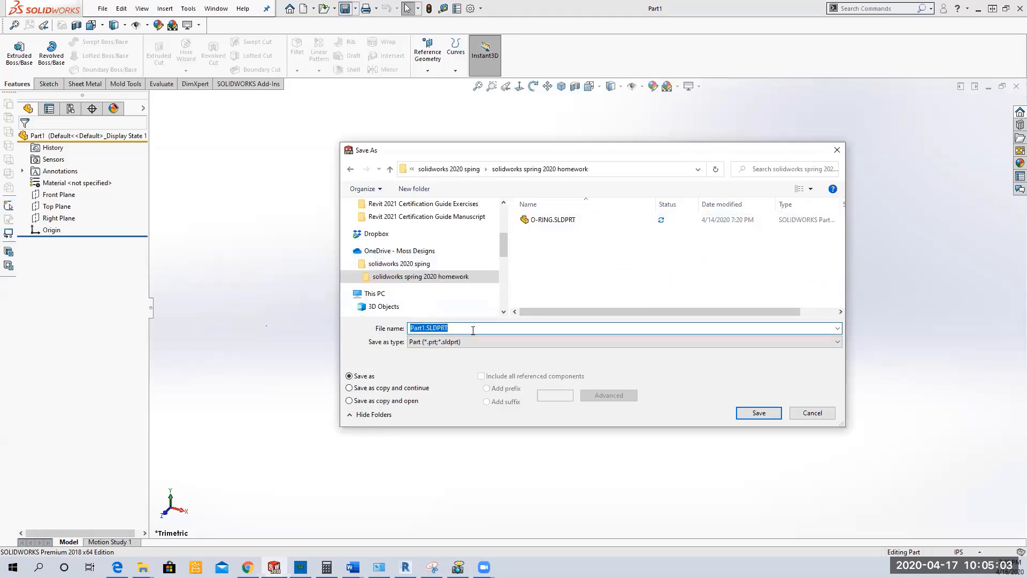
type("O")
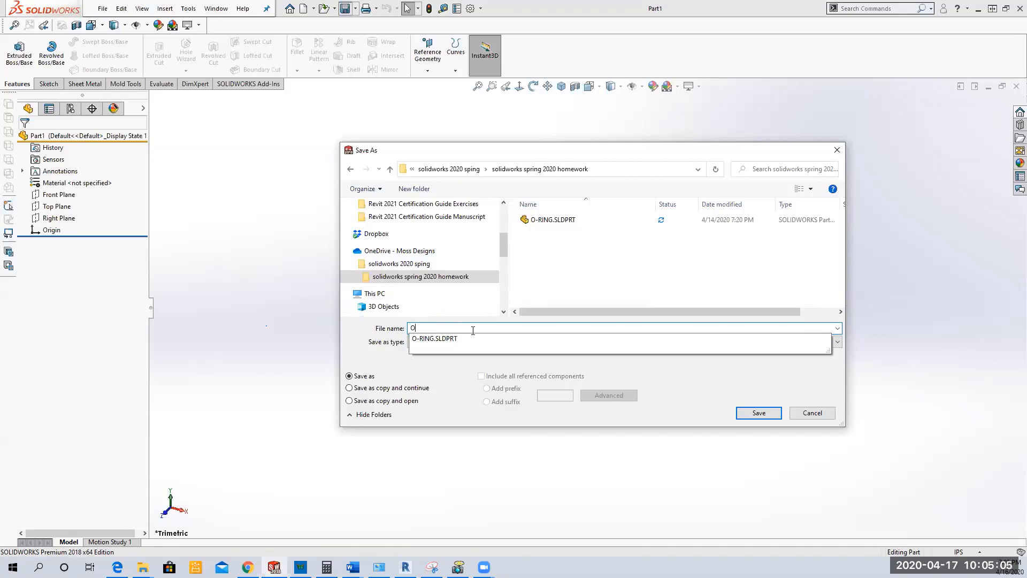
key("BackSpace")
type("SWEITCH")
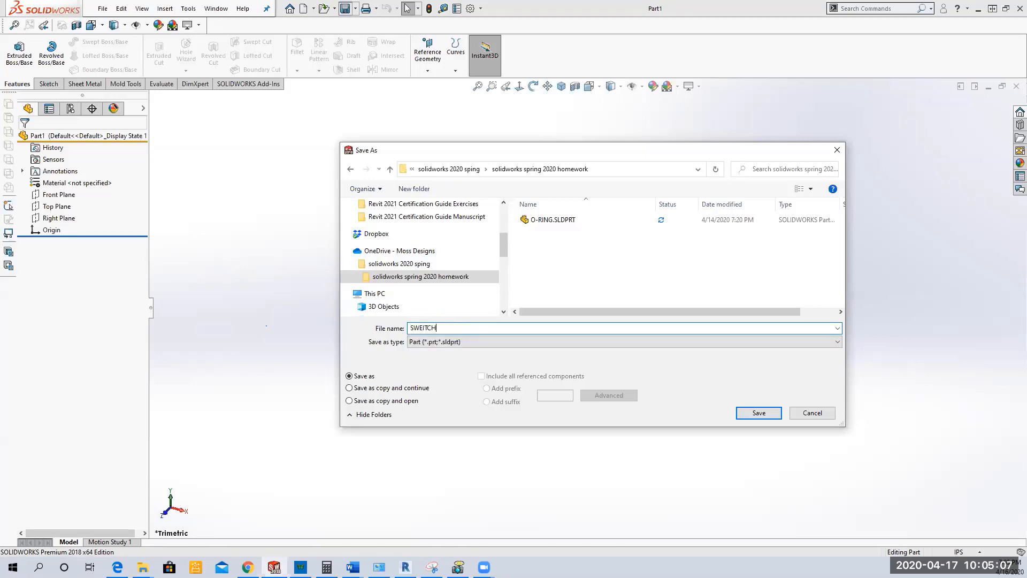
key("BackSpace")
key("BackSpace")
key("BackSpace")
type("ITCH")
left_click(752, 413)
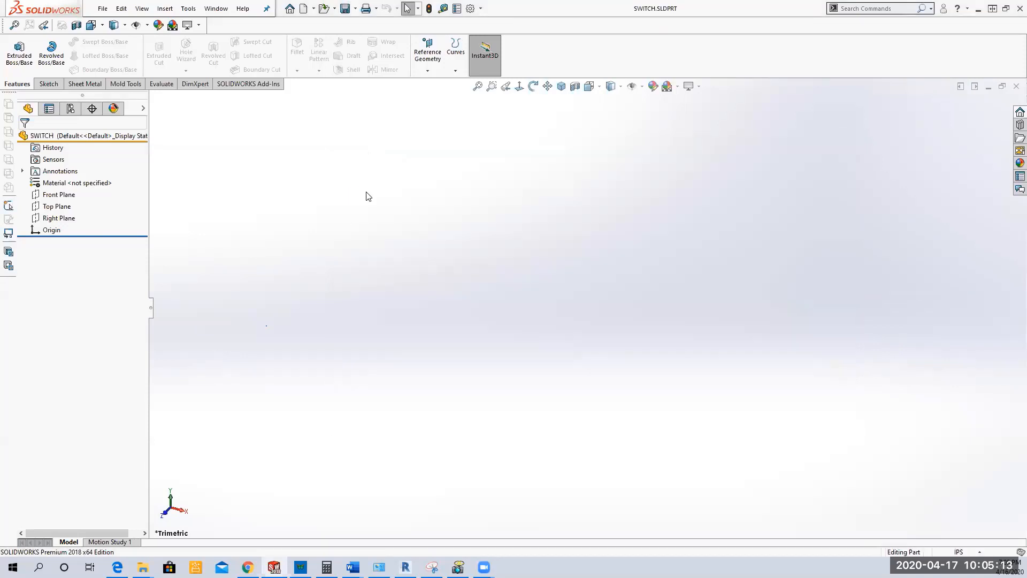
Step: Set the part's custom Description property to "SWITCH BUTTON"
left_click(102, 9)
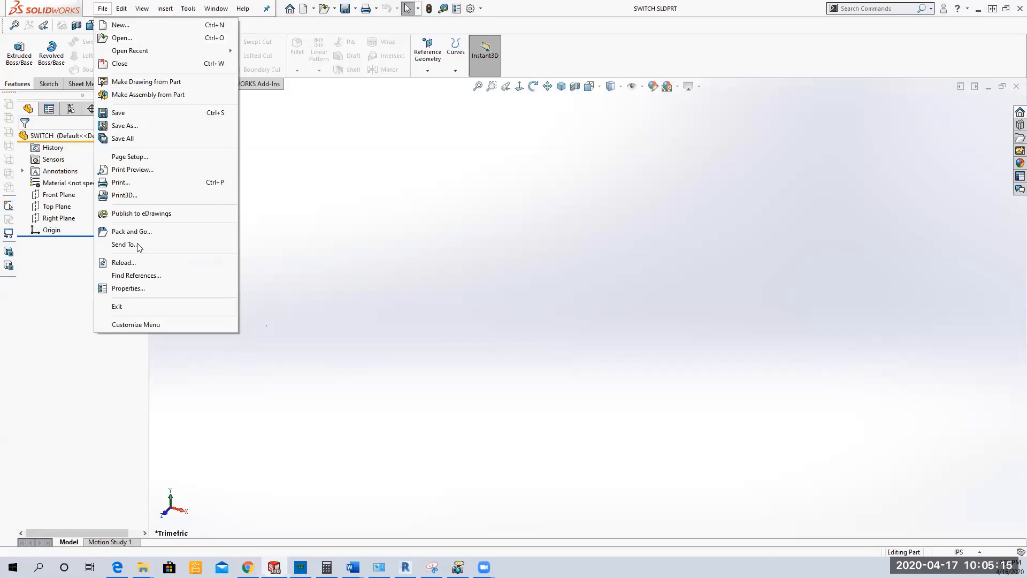
left_click(144, 289)
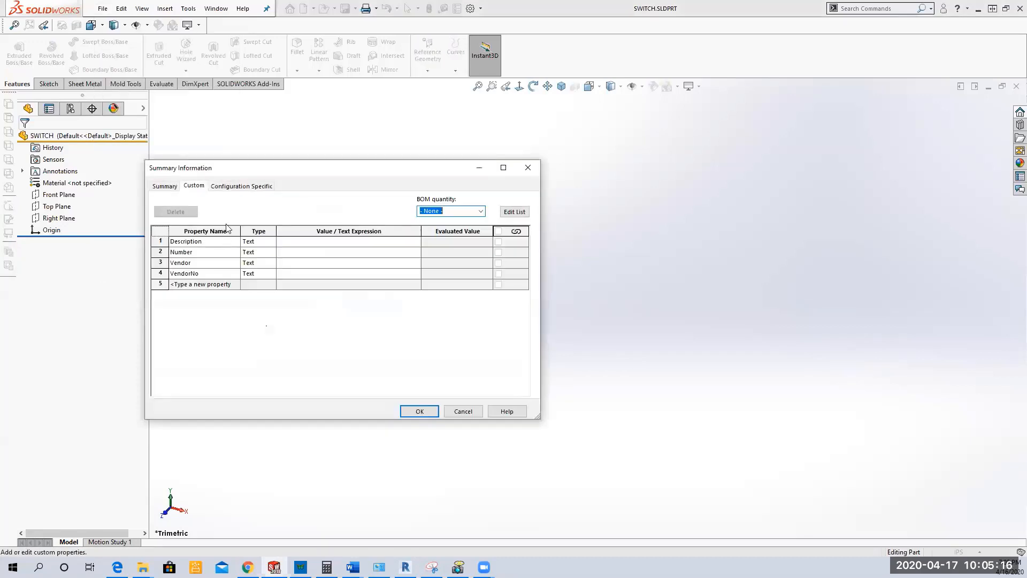
left_click(299, 242)
type("SWITCH")
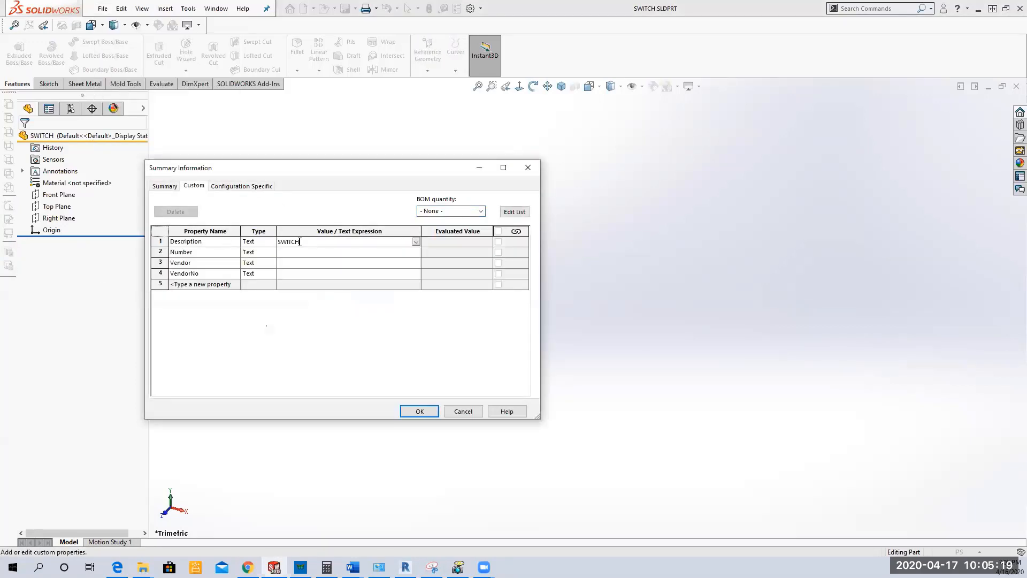
type(" BUTTON")
left_click(418, 411)
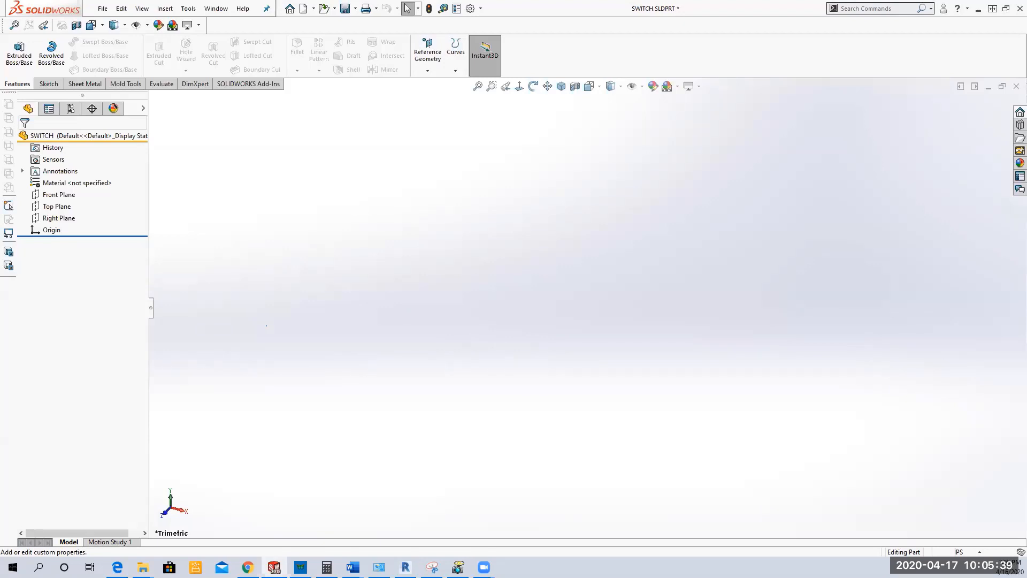
Step: Create two reference planes below the Top Plane, spaced 0.5 in apart with the offset flipped
left_click(55, 206)
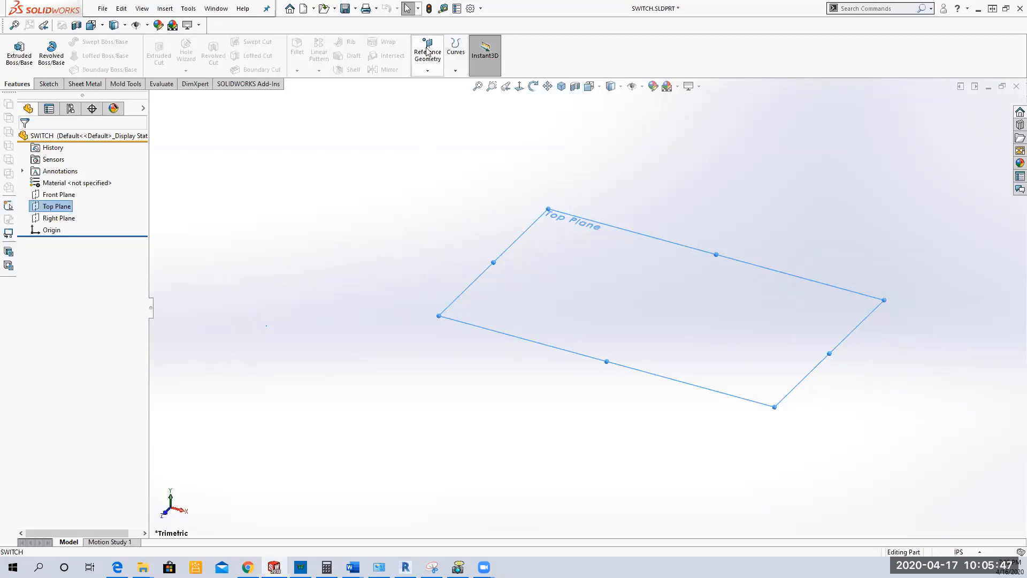
left_click(427, 74)
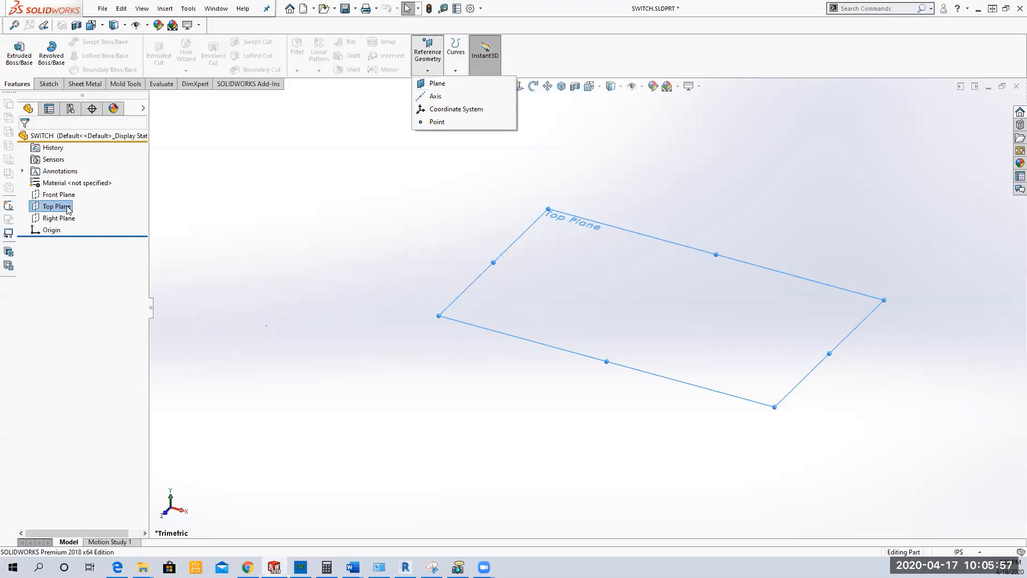
left_click(441, 86)
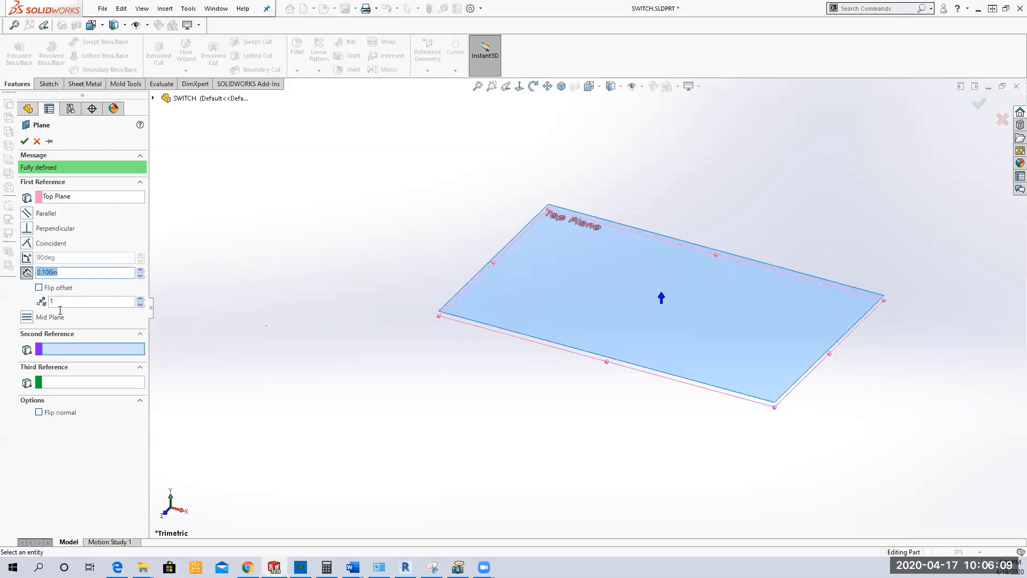
left_click(114, 302)
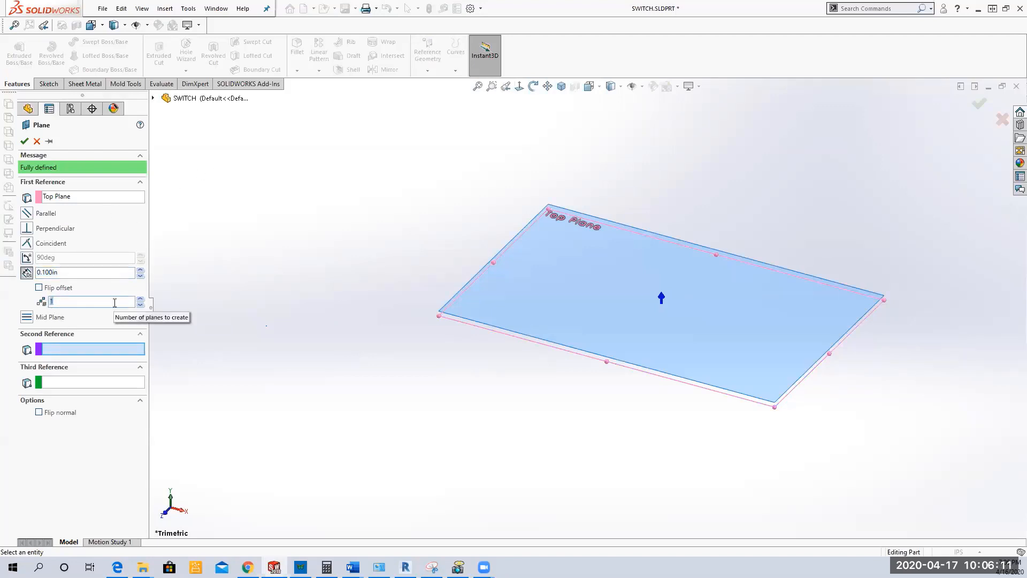
type("2")
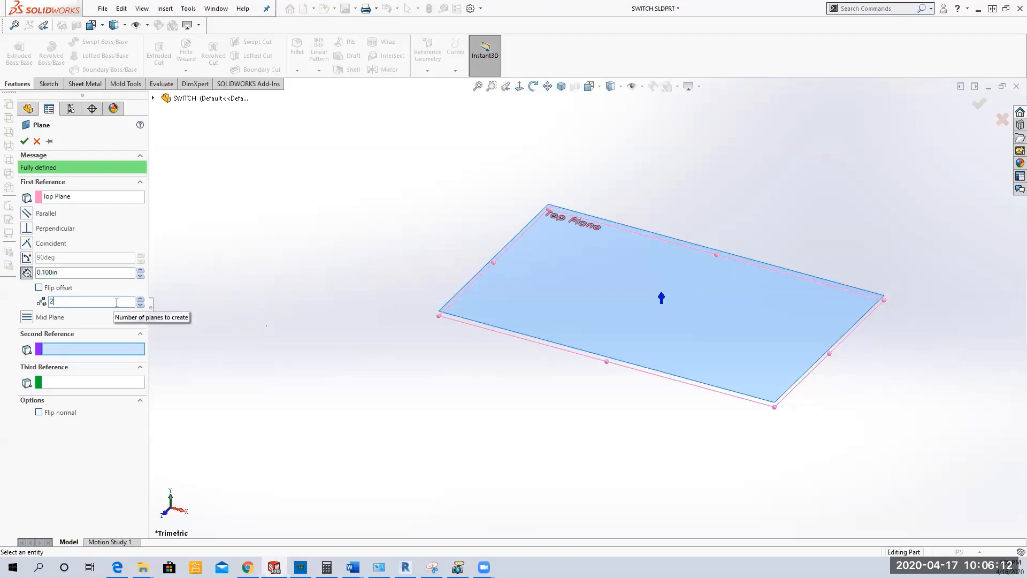
left_click(39, 288)
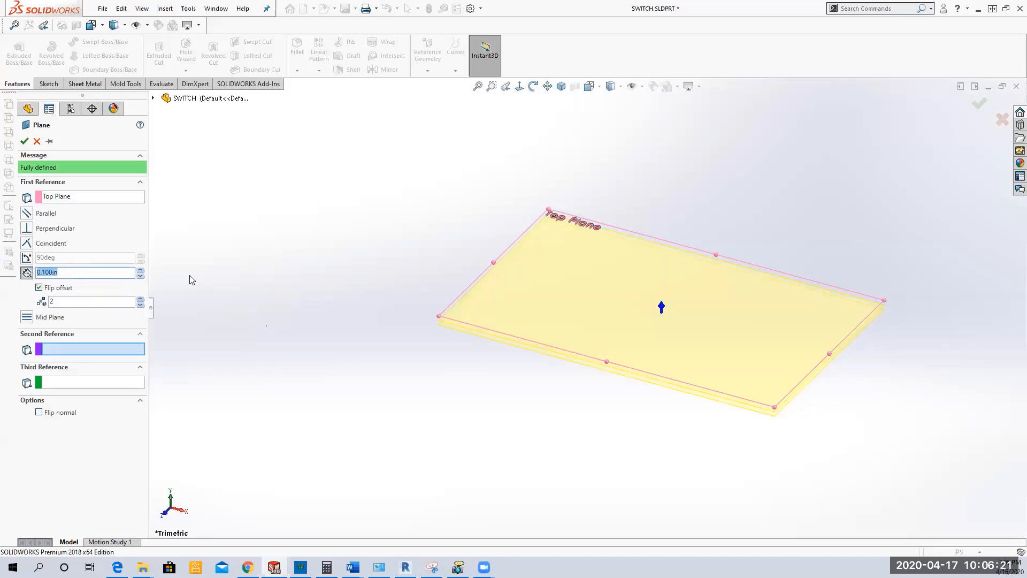
type("0.5")
key("Return")
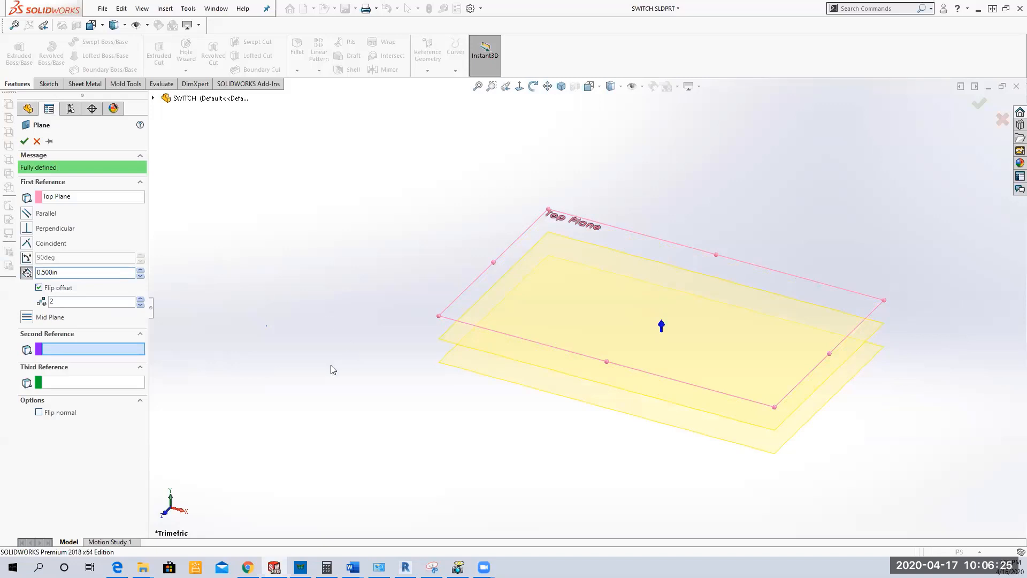
middle_click_drag(332, 367, 338, 329)
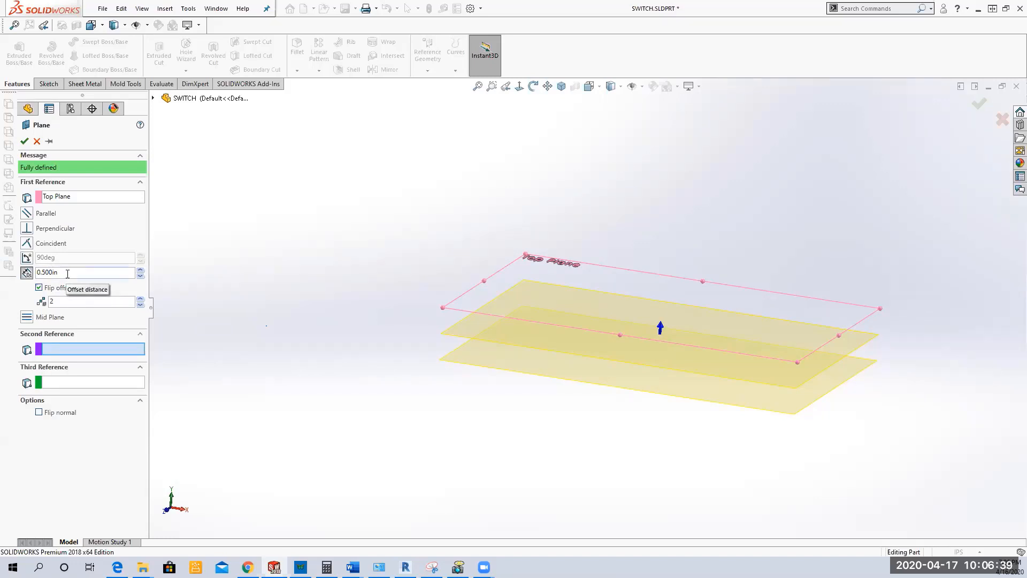
left_click(24, 141)
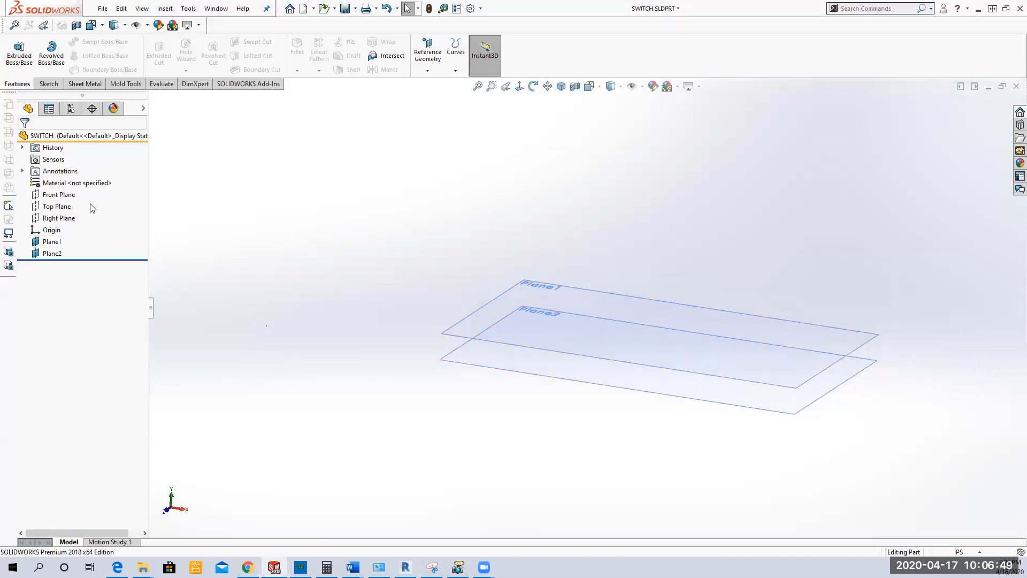
Step: Show the Top Plane and rename Plane1 to "Middle Plane"
left_click(56, 207)
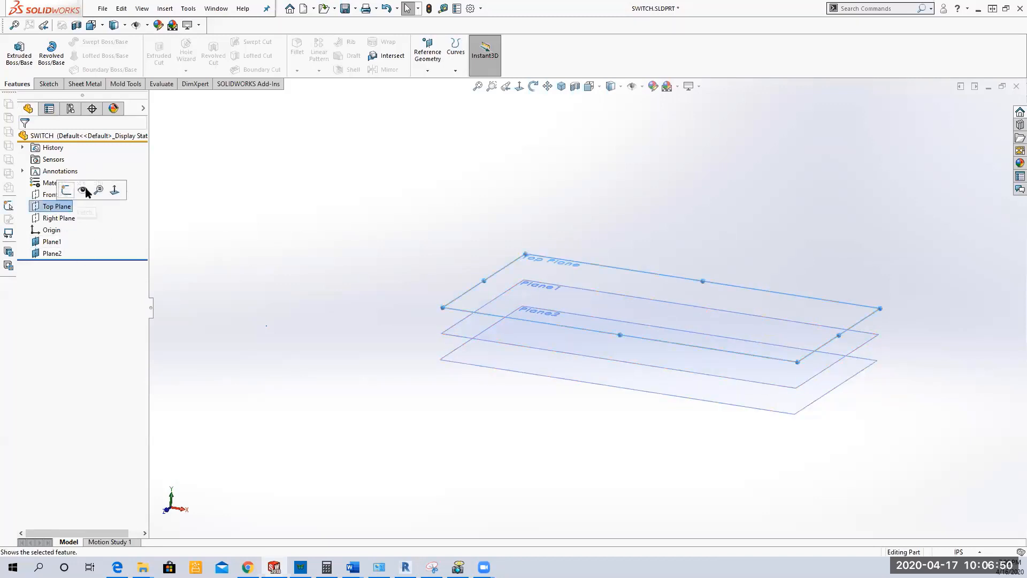
left_click(208, 248)
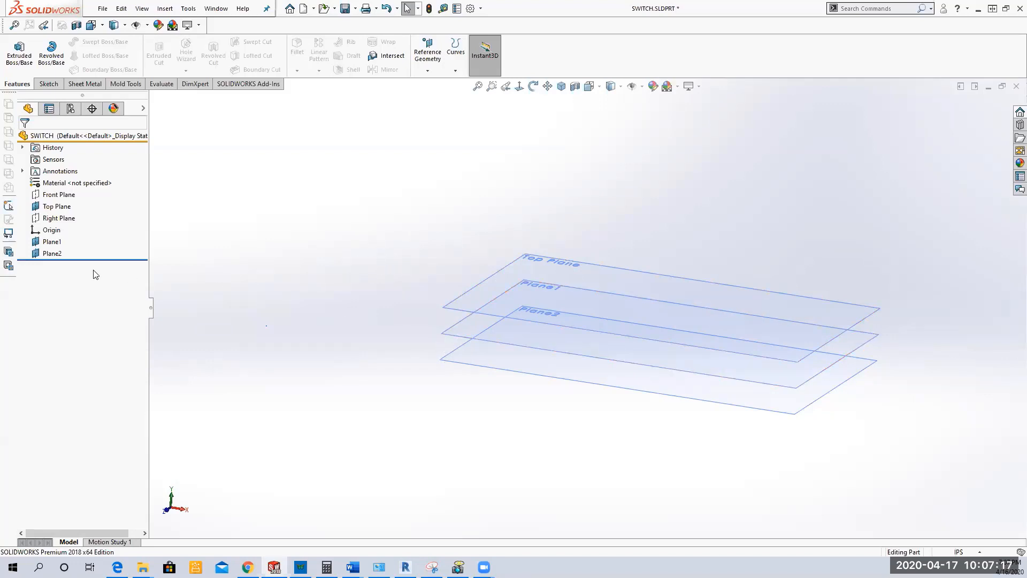
left_click(50, 243)
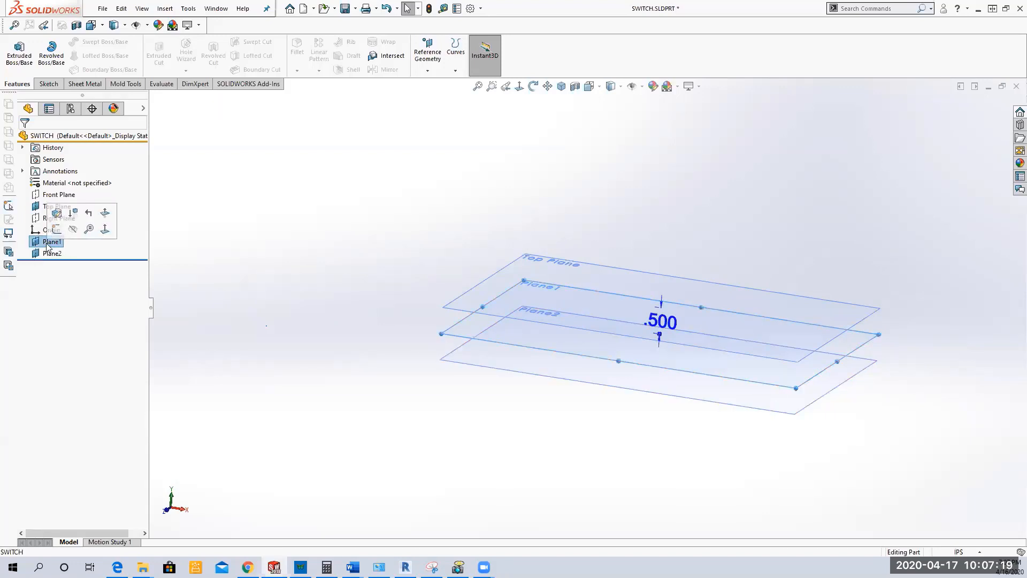
left_click(52, 242)
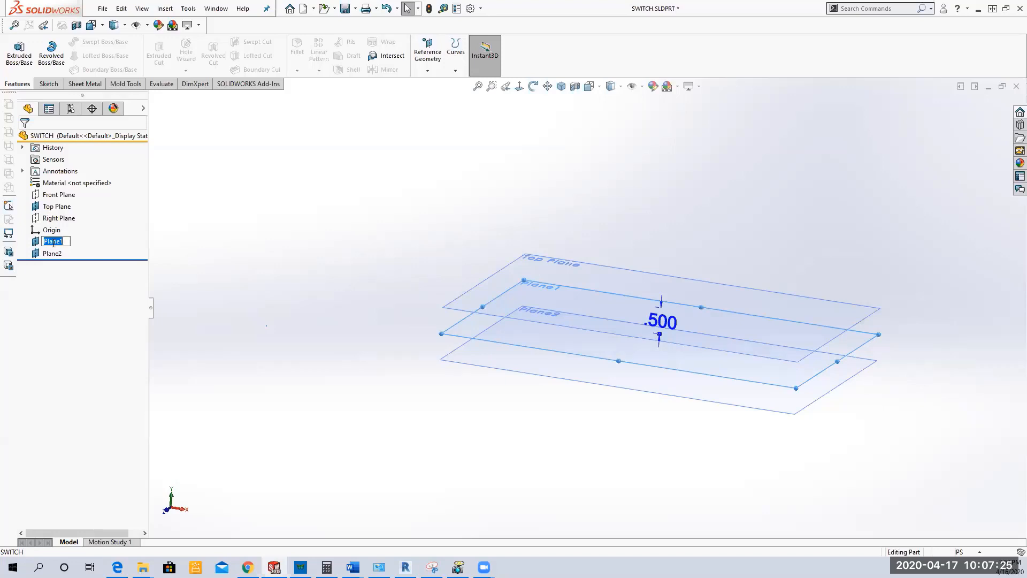
key("BackSpace")
type("Middle Plane")
key("Return")
left_click(195, 248)
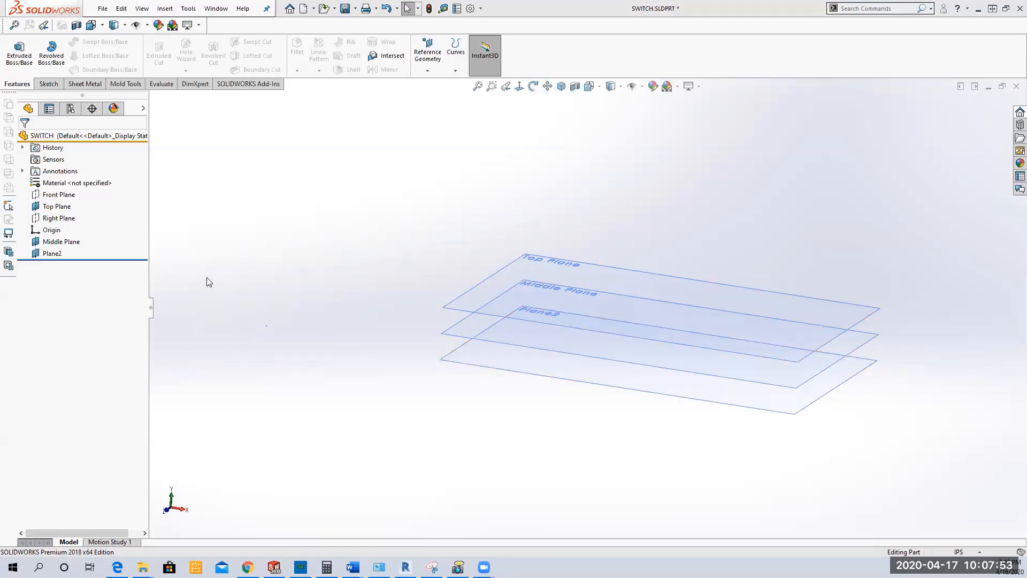
Step: Rename Plane2 to "Bottom Plane"
left_click(49, 254)
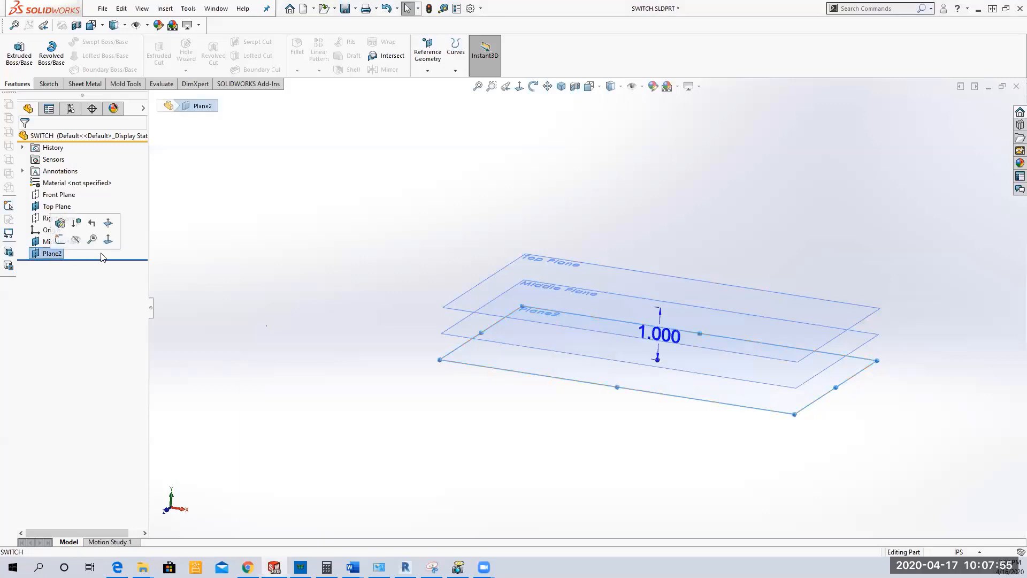
key("F2")
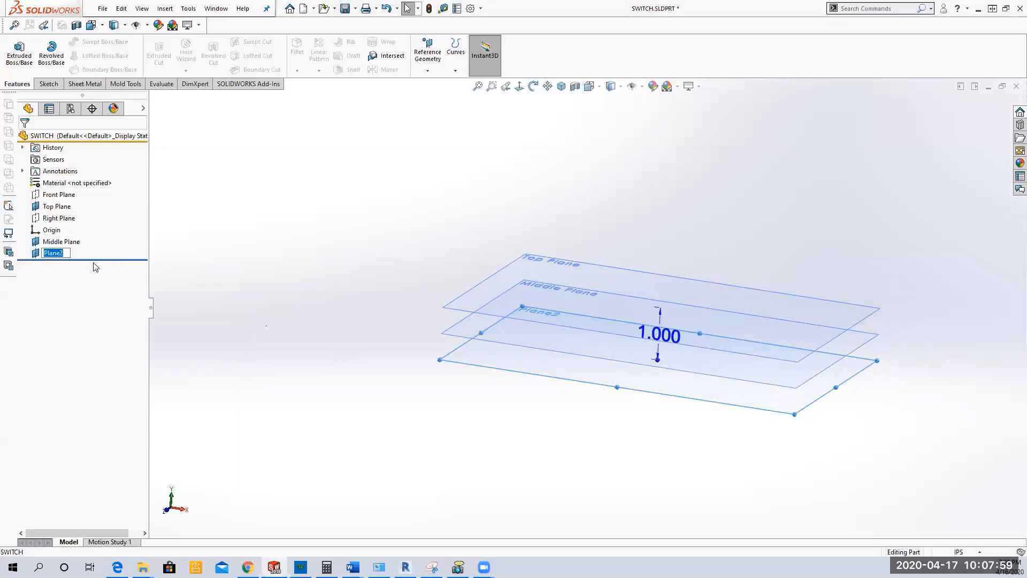
type("Bottom Plane")
key("Return")
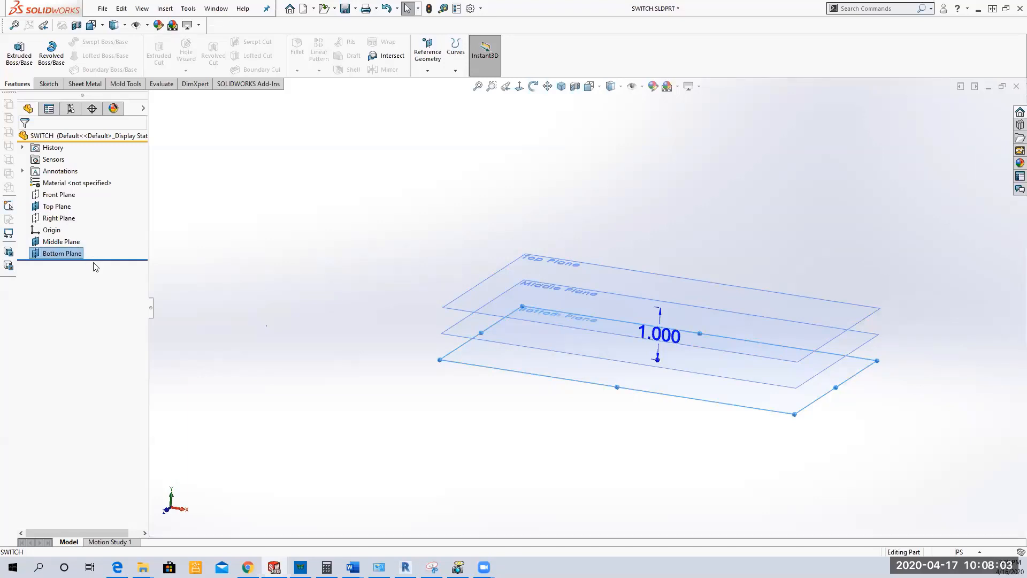
left_click(221, 228)
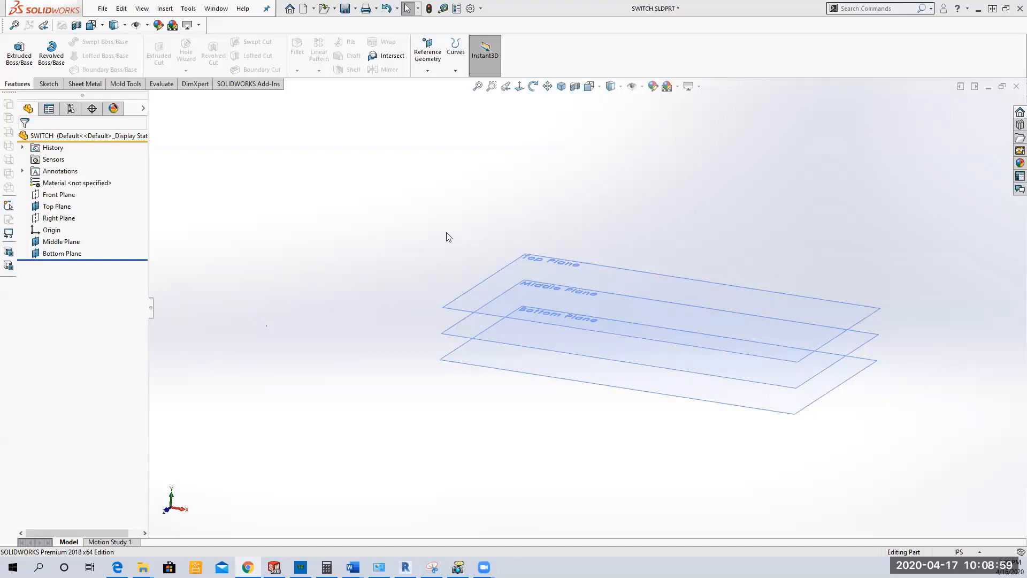
Step: Start a new sketch on the Bottom Plane
left_click(467, 363)
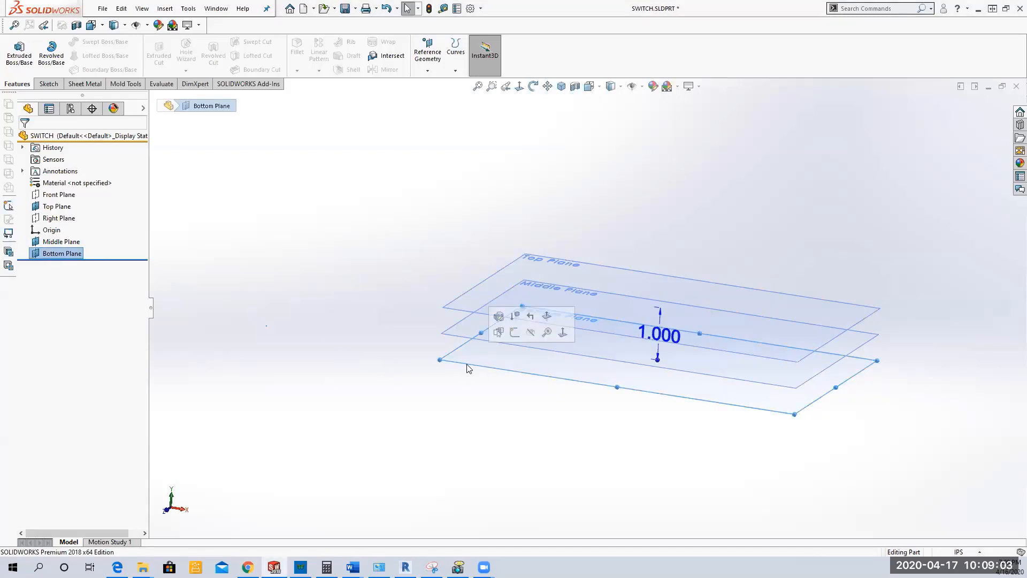
right_click(65, 255)
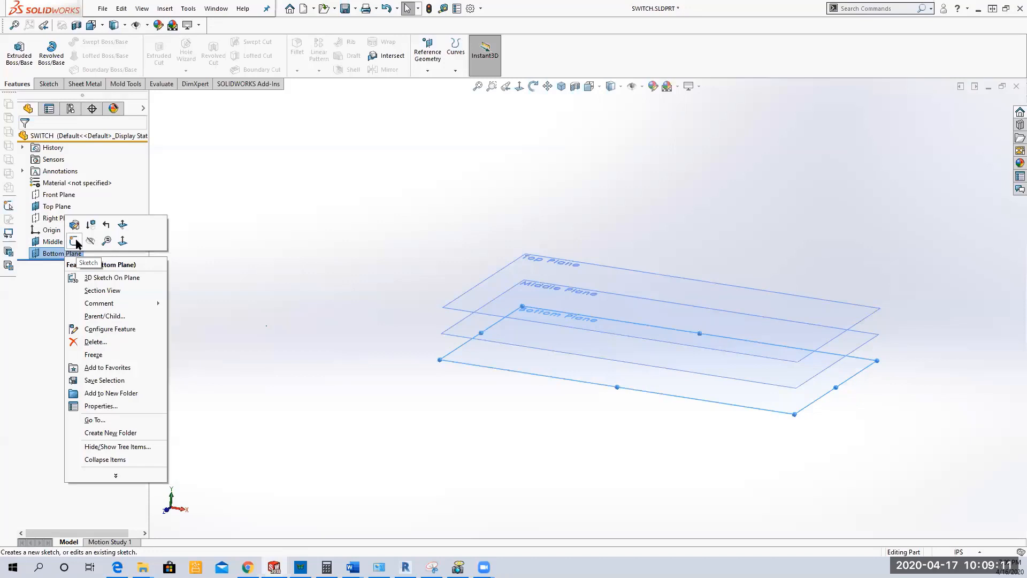
left_click(76, 243)
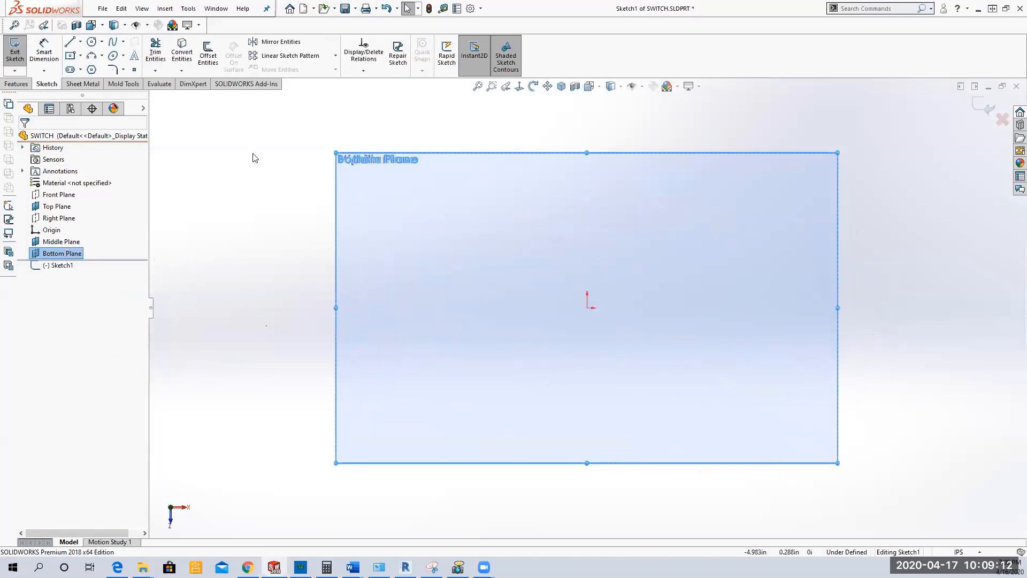
Step: Sketch a center rectangle about 1.79 in wide and 1.67 in high, centred on the origin
left_click(70, 55)
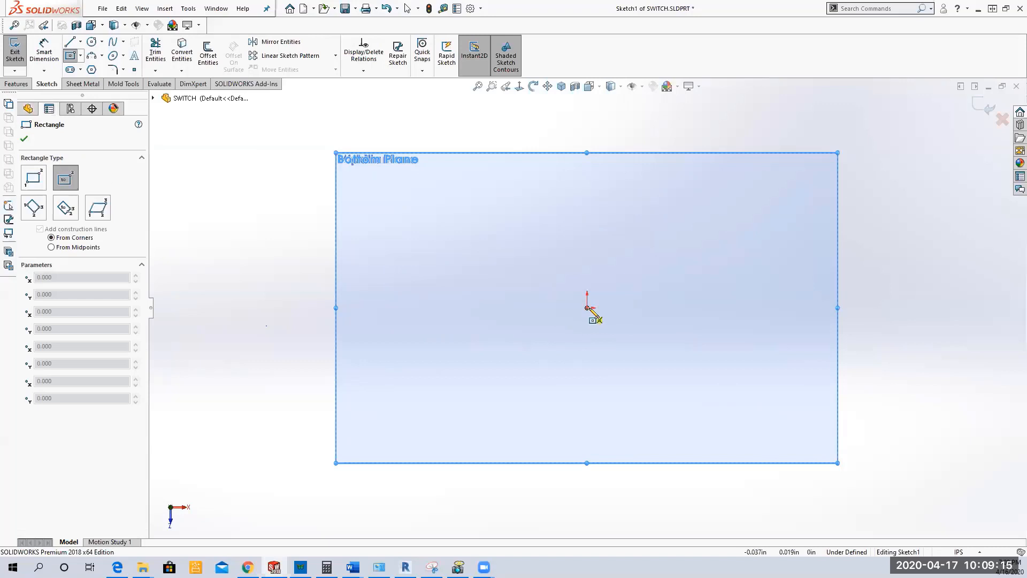
left_click(587, 307)
left_click(651, 248)
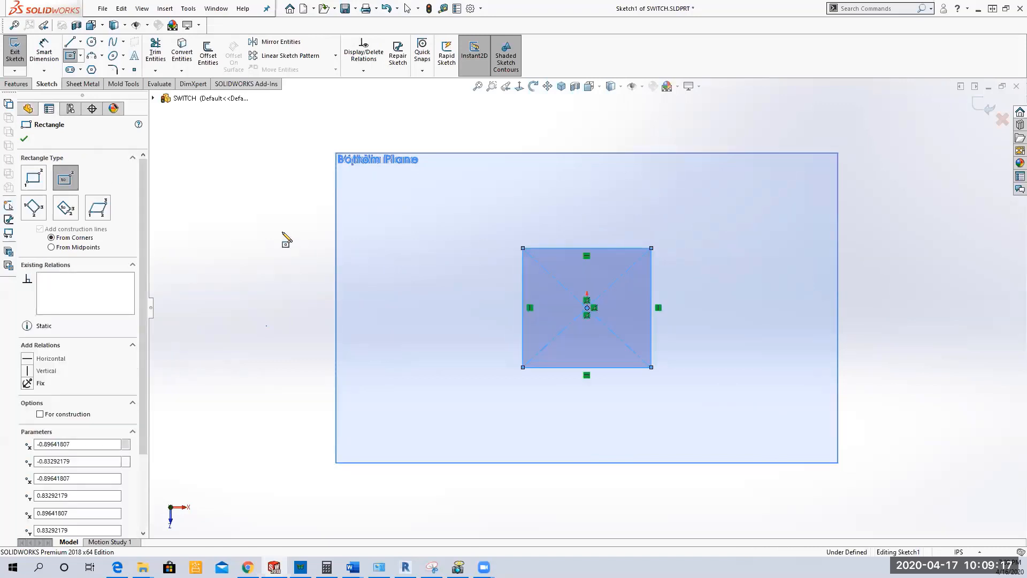
right_click(280, 198)
left_click(359, 202)
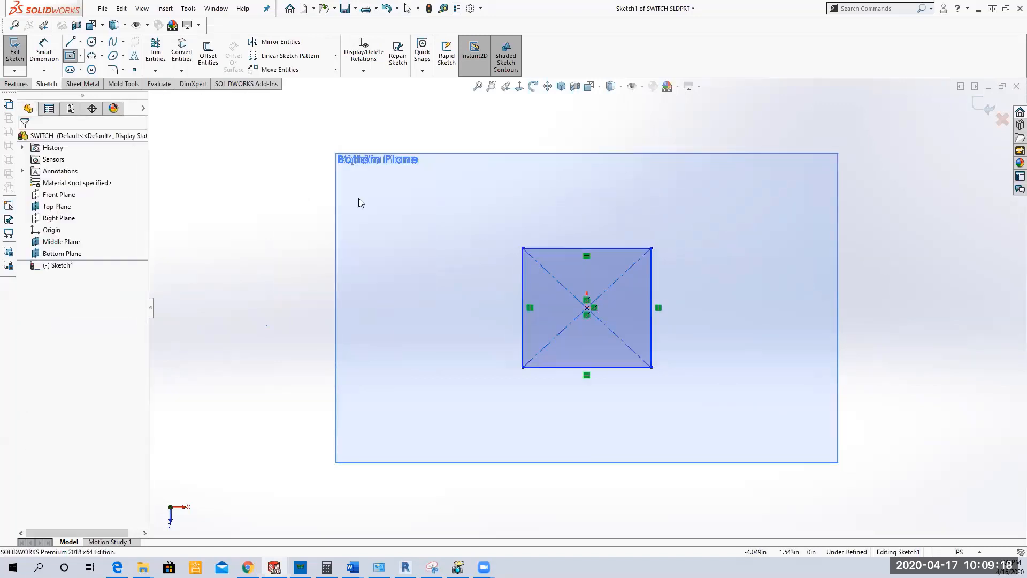
Step: Add an Equal relation between the rectangle's upper and left sides
left_click(363, 70)
left_click(383, 97)
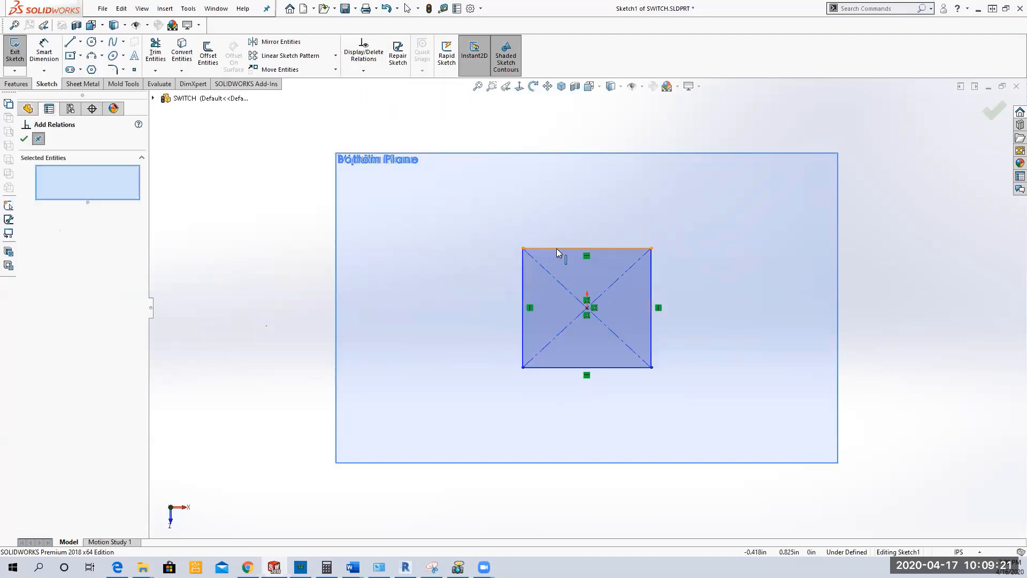
left_click(558, 249)
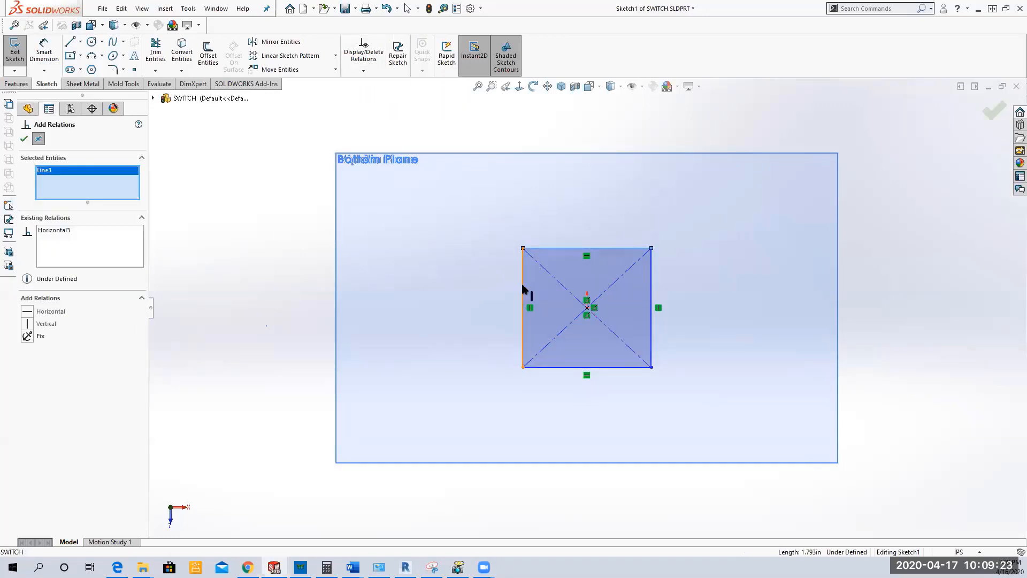
left_click(523, 284)
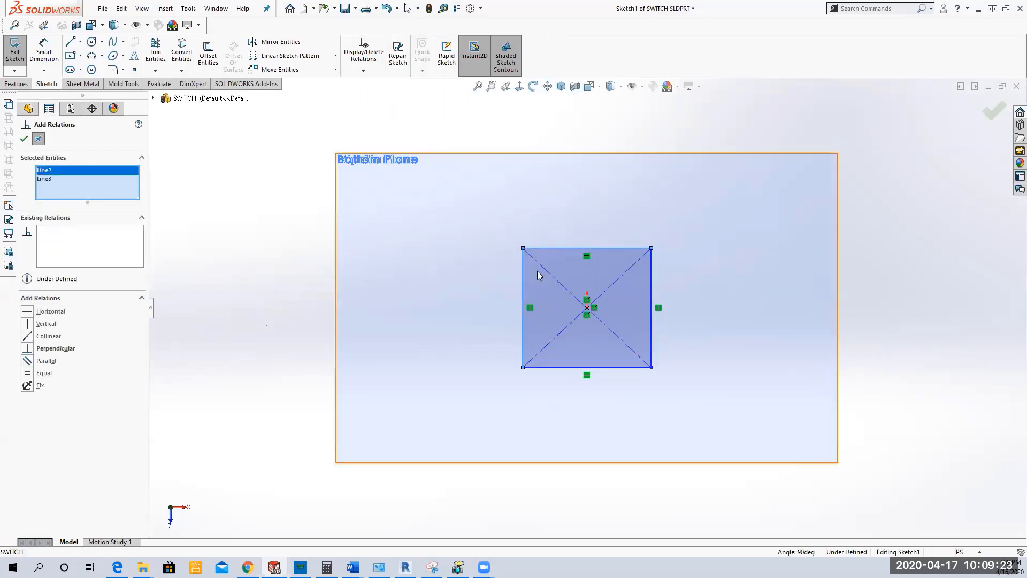
left_click(32, 373)
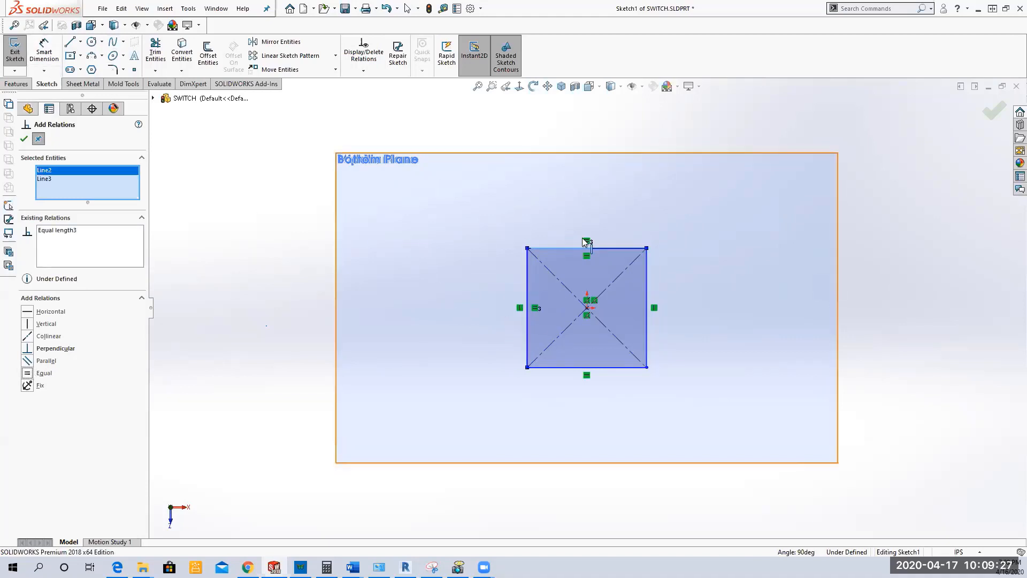
left_click(24, 138)
Step: Dimension the square's upper side to 0.5 in and exit the sketch
left_click(45, 50)
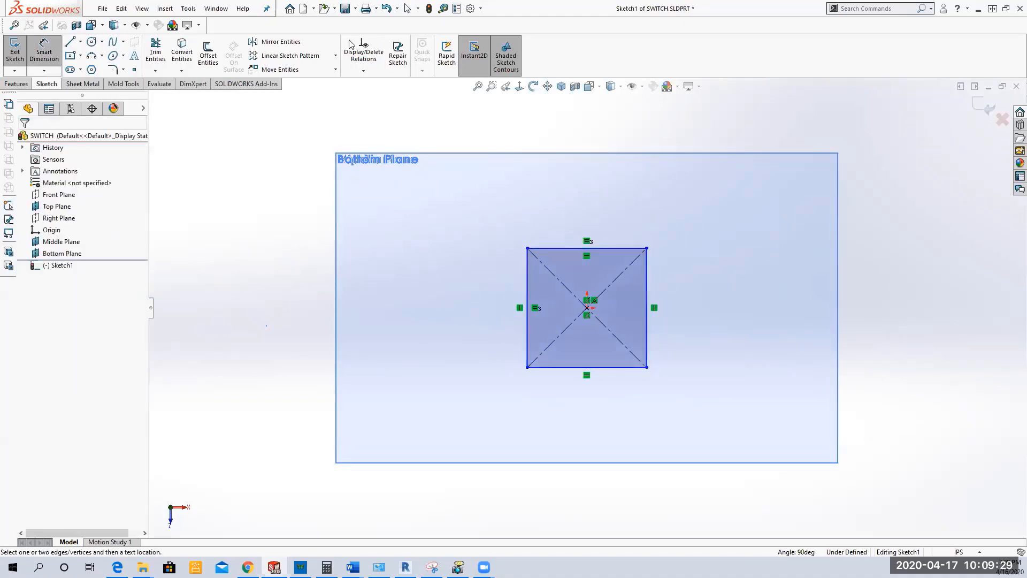
left_click(582, 248)
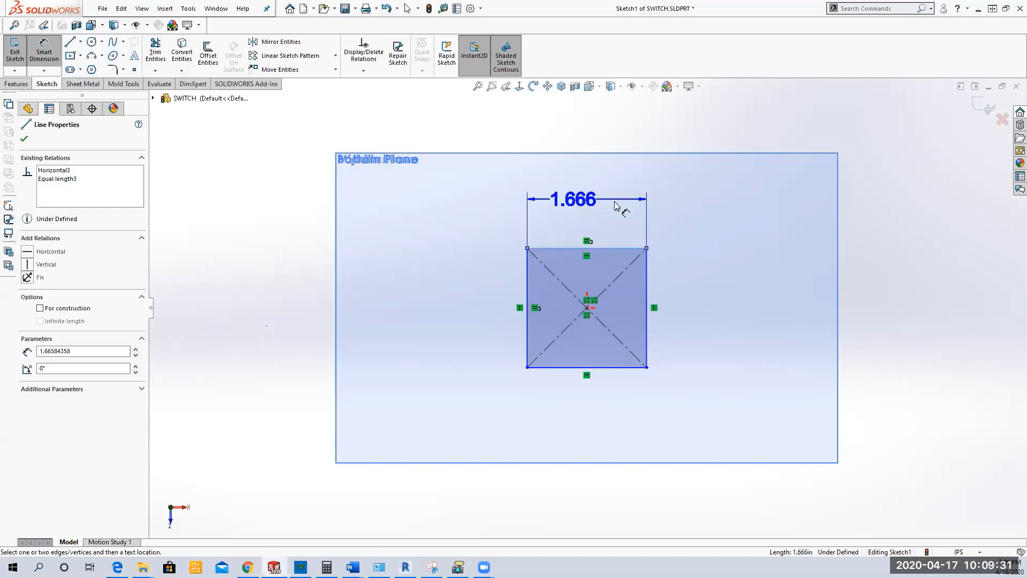
left_click(637, 202)
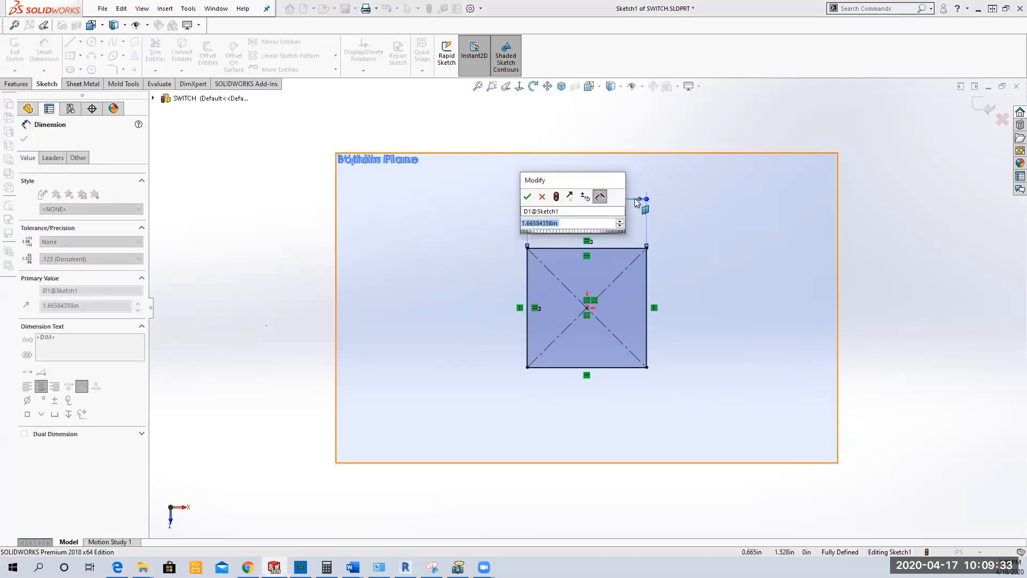
type(".5")
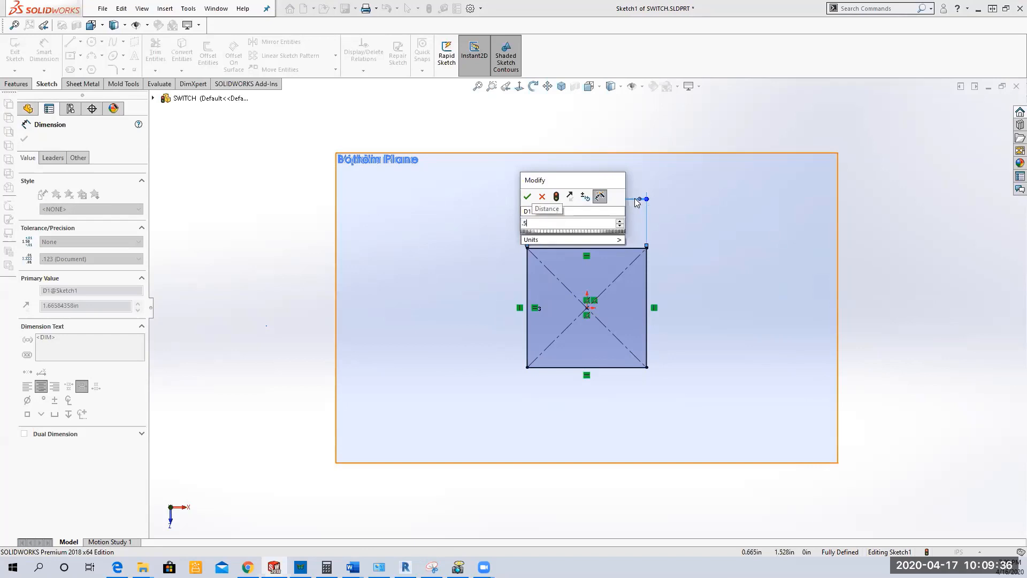
key("Return")
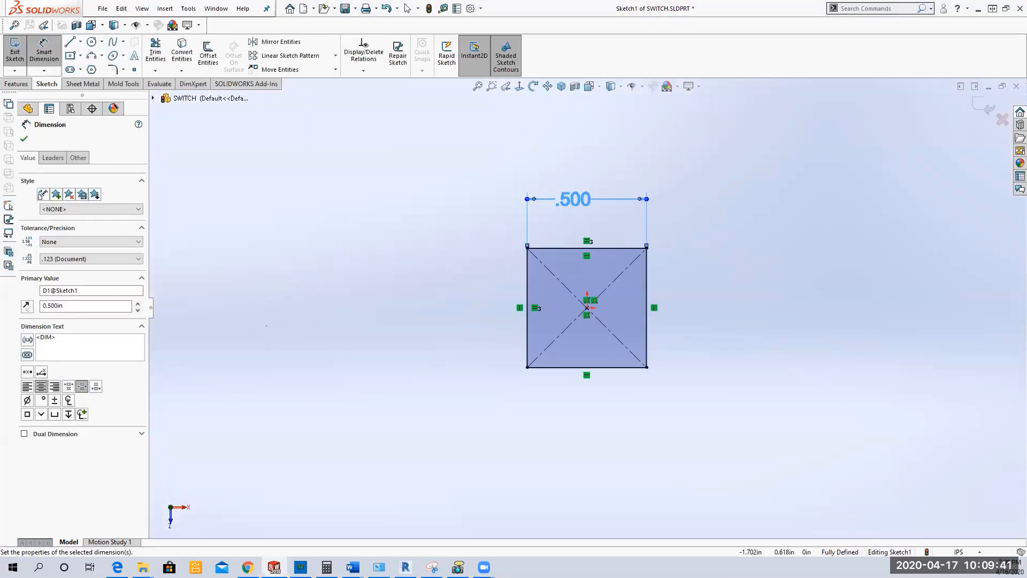
left_click(23, 141)
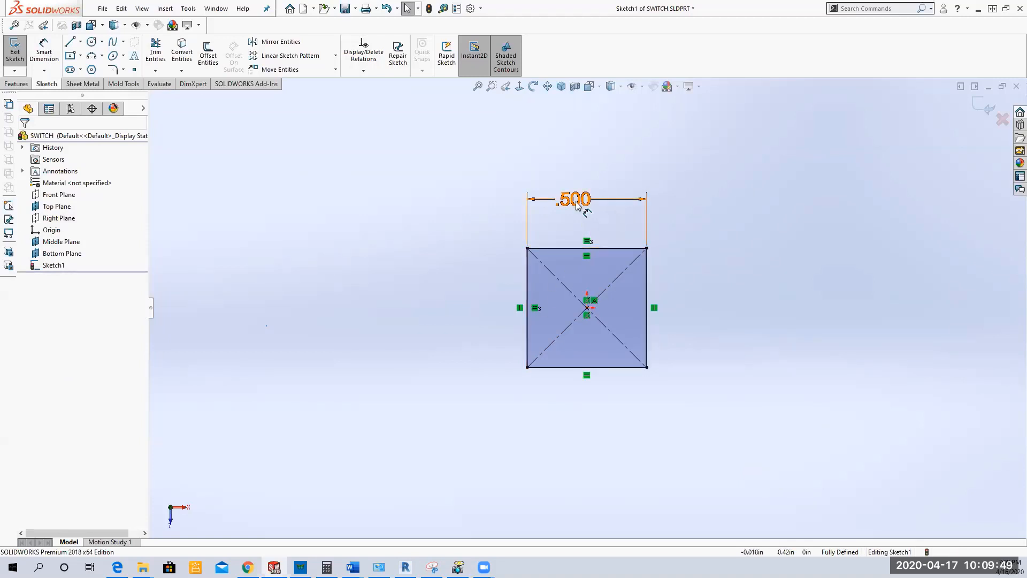
left_click(987, 107)
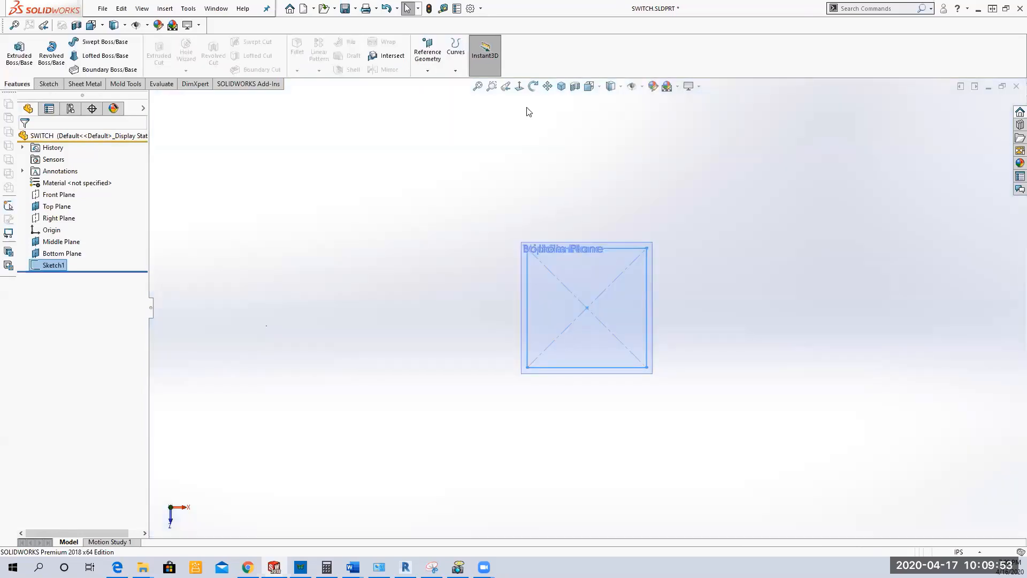
Step: Rename Sketch1 to "Bottom Sketch" and save the part
left_click(561, 86)
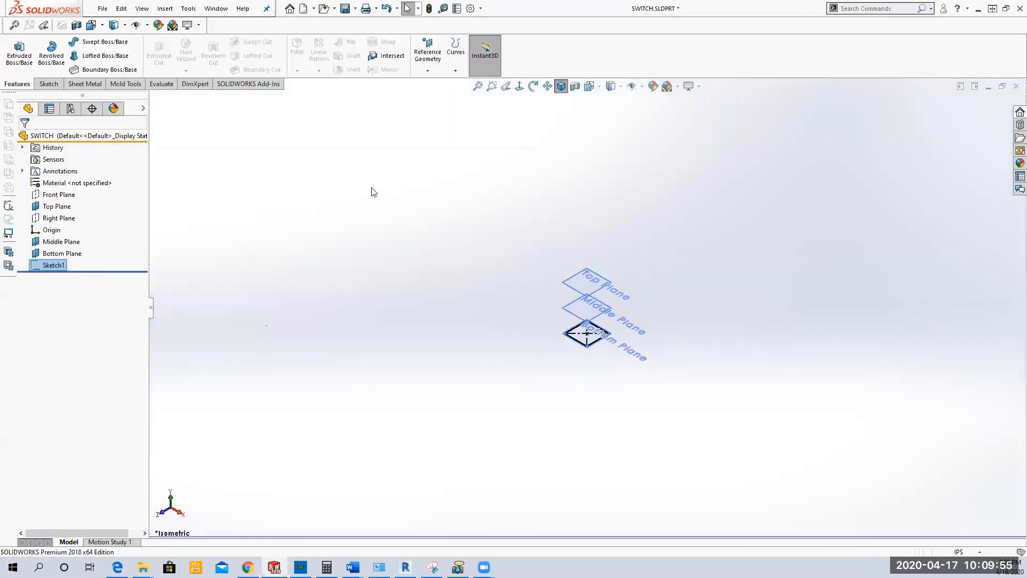
left_click(67, 268)
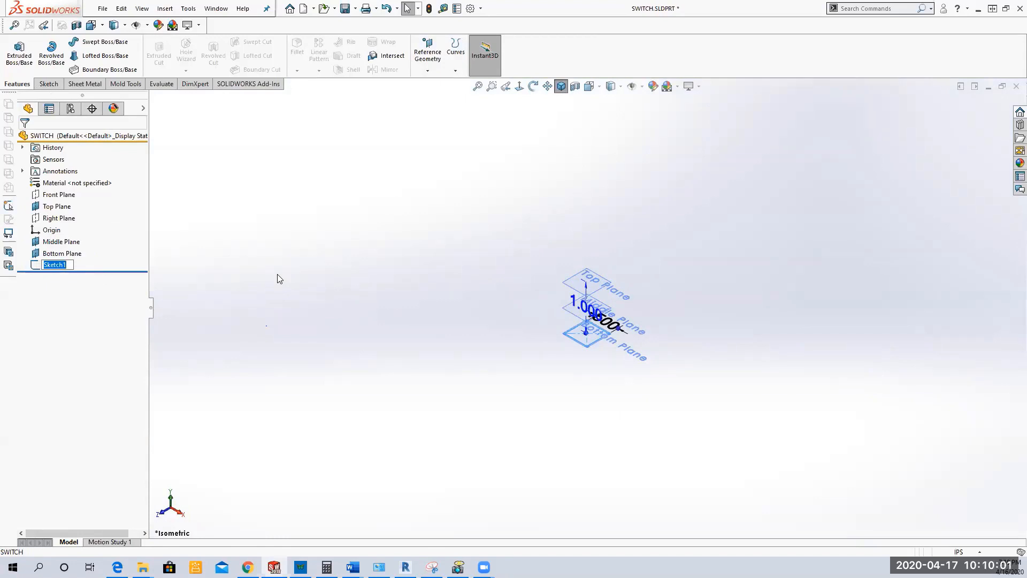
type("Boto")
key("BackSpace")
type("toom")
key("BackSpace")
key("BackSpace")
key("BackSpace")
type("tom Sketch")
key("Return")
left_click(441, 294)
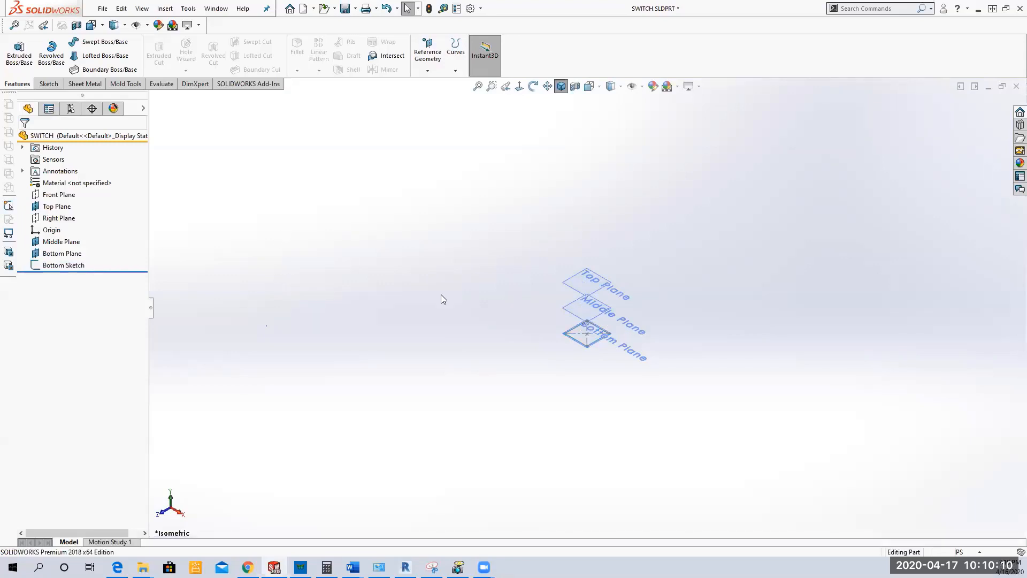
left_click(345, 8)
Step: Start a sketch on the Middle Plane and draw a circle of about 0.25 in radius from the origin to the square's upper side
left_click(62, 265)
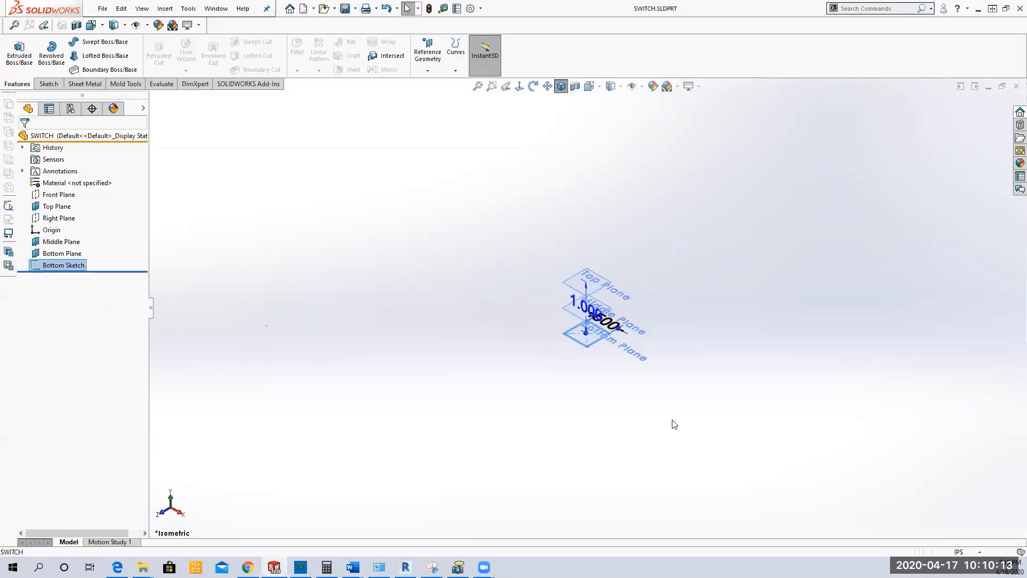
scroll(551, 320, "down", 3)
left_click(372, 316)
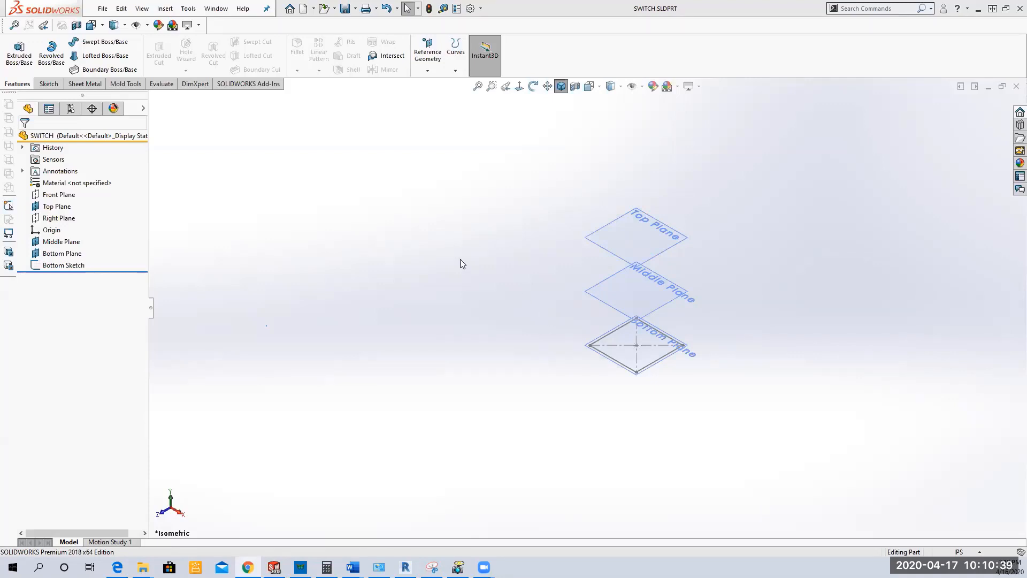
left_click(61, 242)
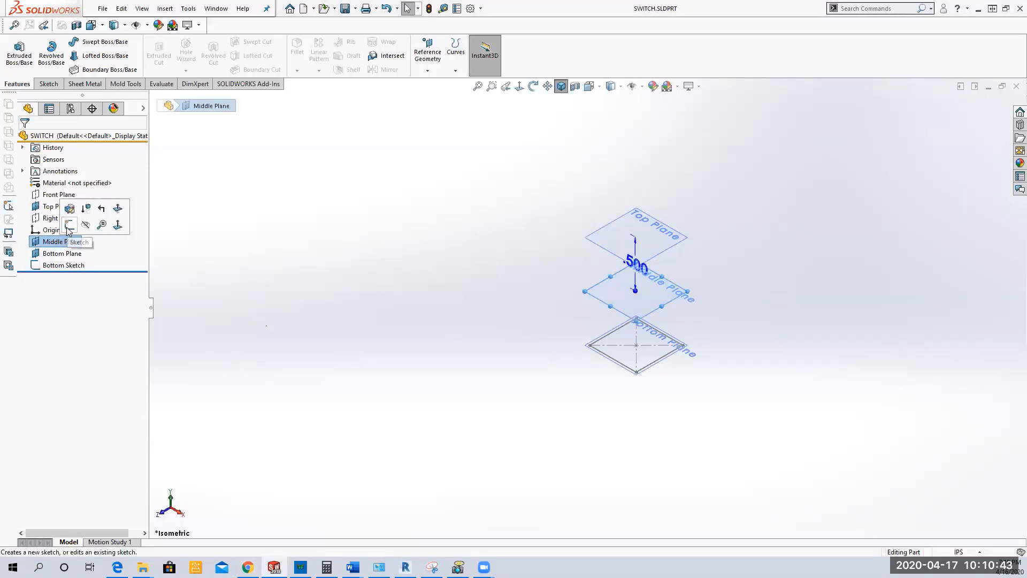
left_click(68, 226)
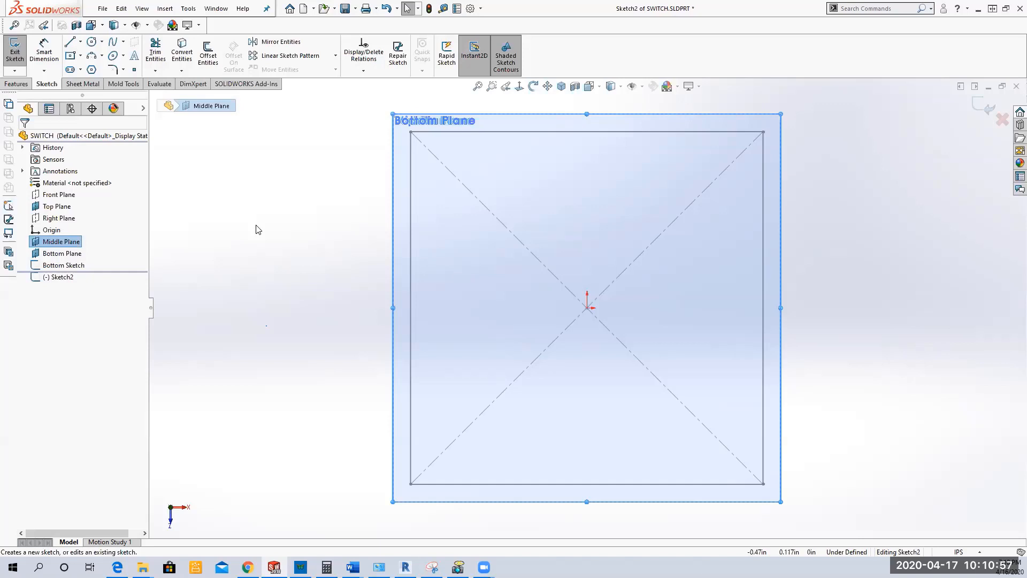
left_click(91, 42)
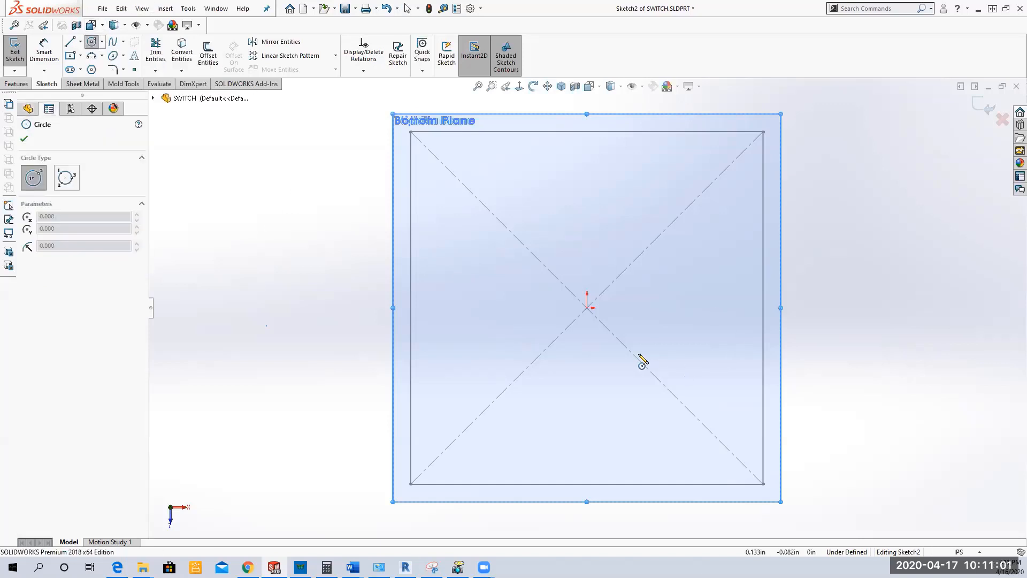
left_click(588, 308)
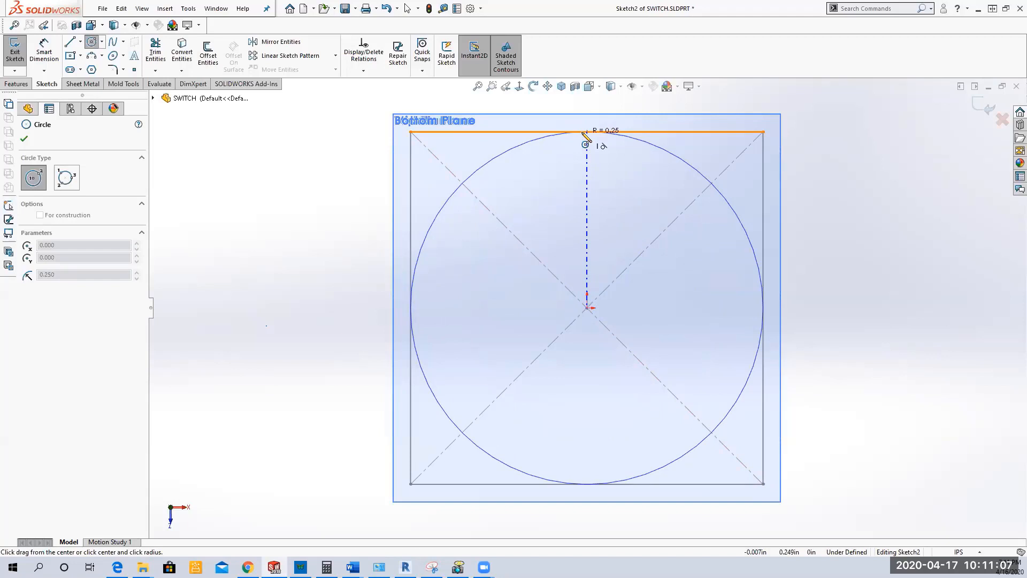
left_click(583, 133)
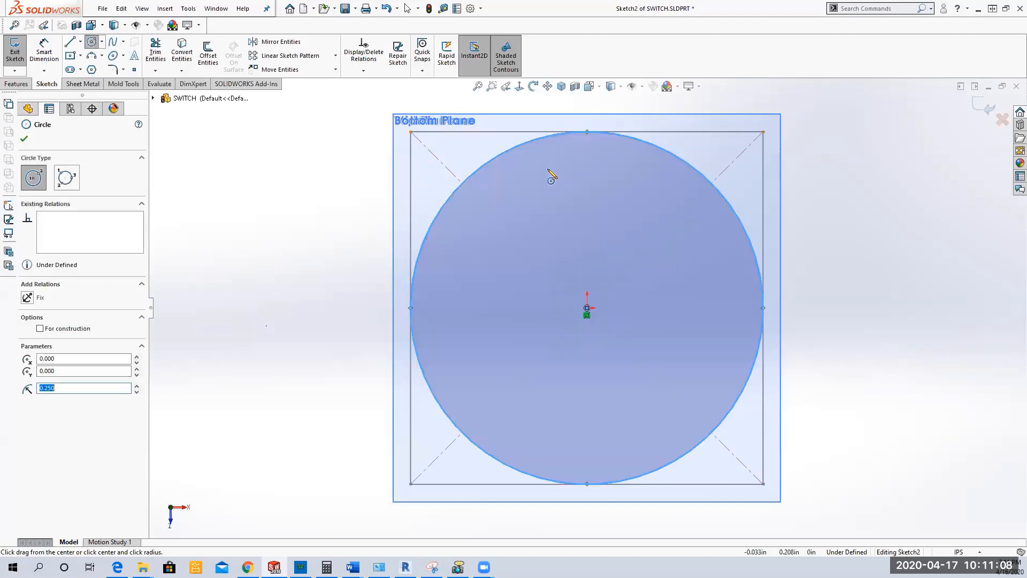
right_click(294, 191)
left_click(313, 191)
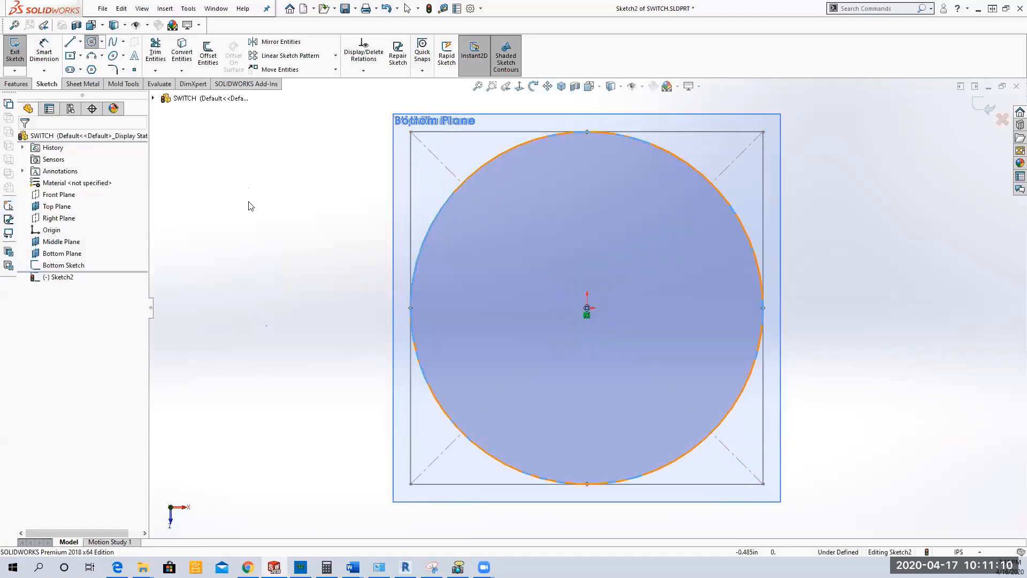
Step: Add a Tangent relation between the circle and the upper side of the Bottom Sketch square, and exit the sketch
left_click(513, 151)
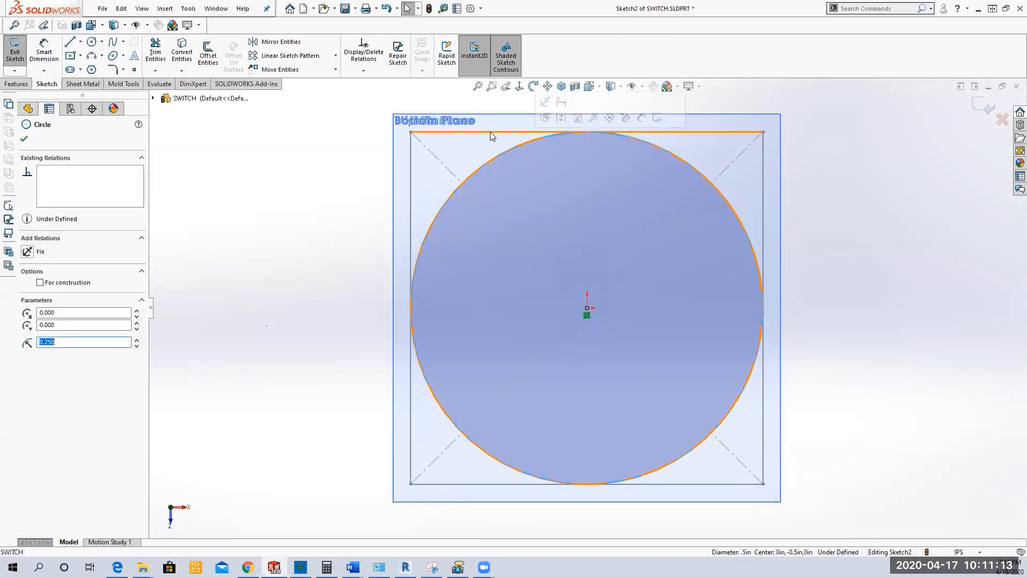
left_click(489, 132, "ctrl")
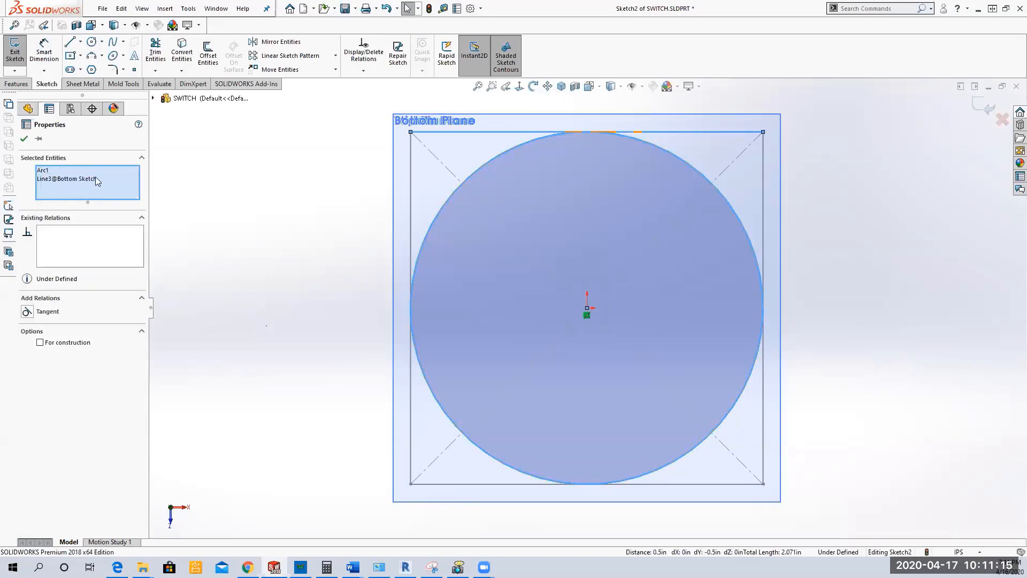
left_click(27, 311)
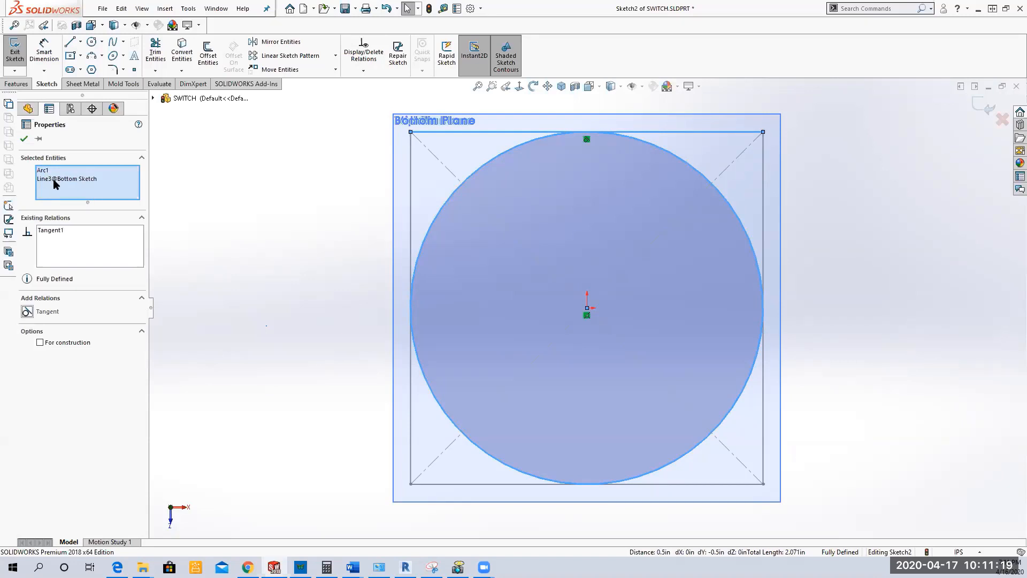
left_click(24, 138)
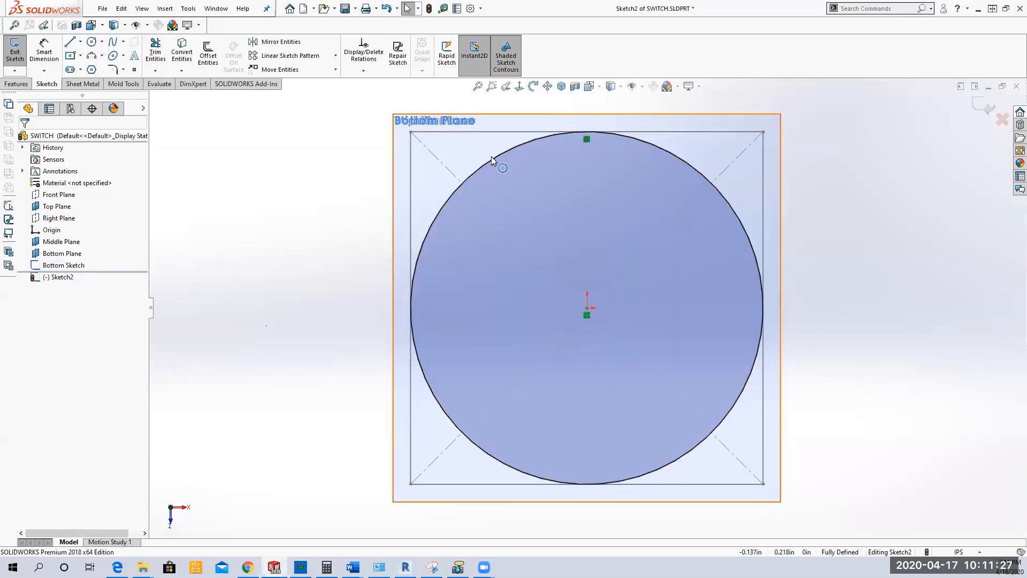
left_click(14, 60)
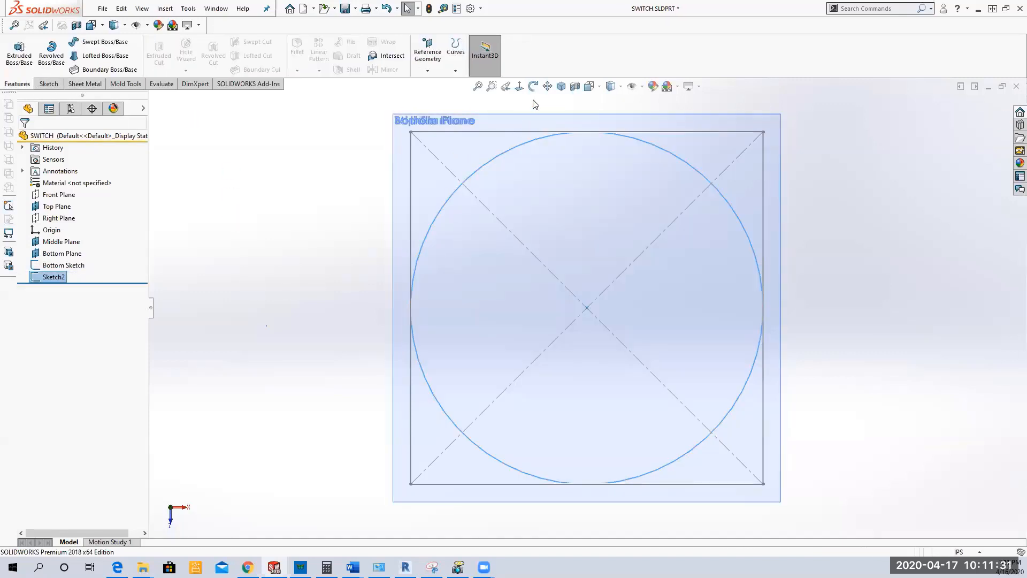
Step: Rename Sketch2 to "Middle Sketch"
left_click(562, 88)
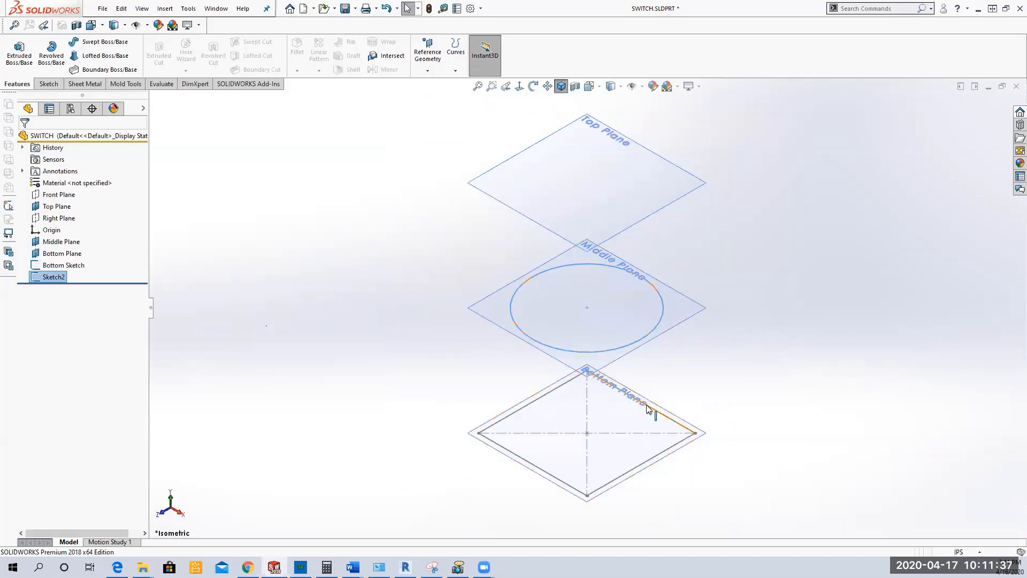
left_click(47, 279)
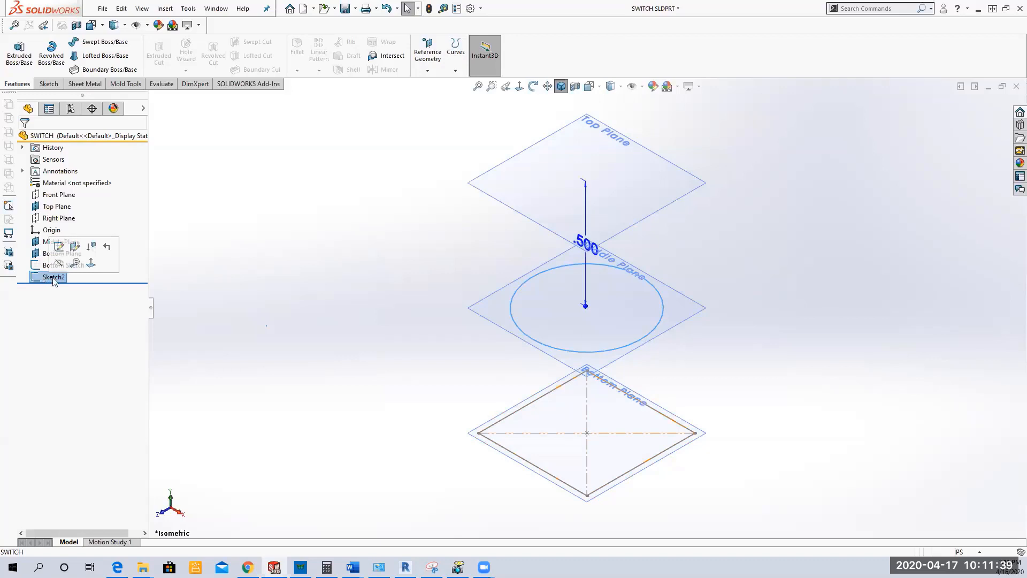
left_click(63, 276)
left_click_drag(70, 276, 36, 276)
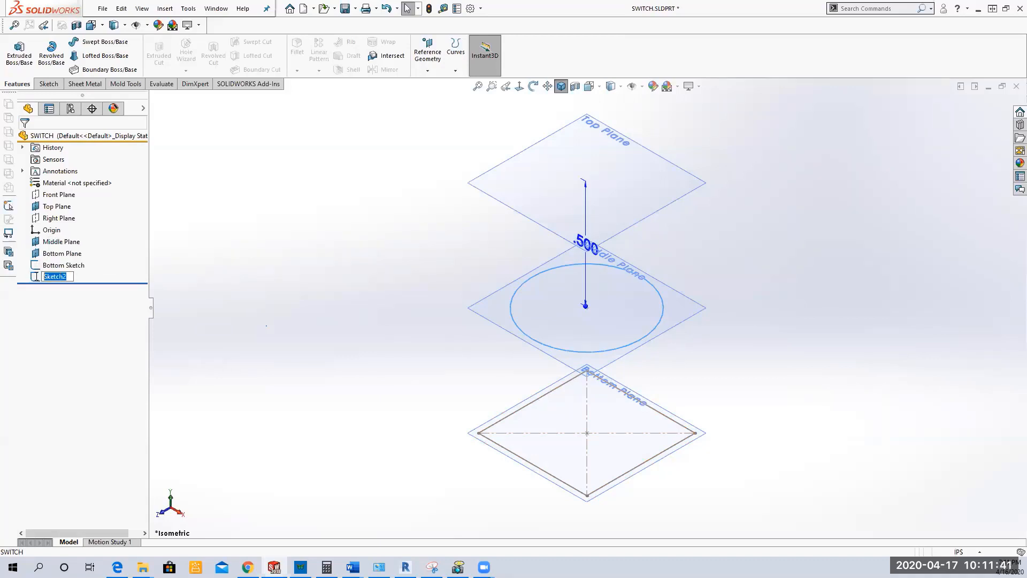
type("Middle")
key("BackSpace")
key("BackSpace")
key("BackSpace")
key("BackSpace")
key("BackSpace")
key("BackSpace")
type("Middle Sketch")
key("Return")
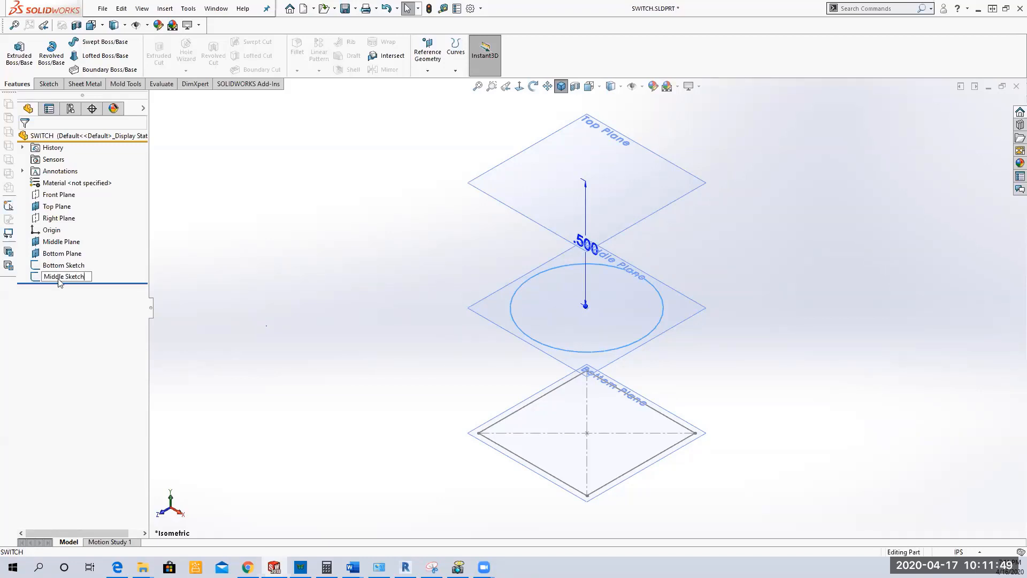
left_click(316, 314)
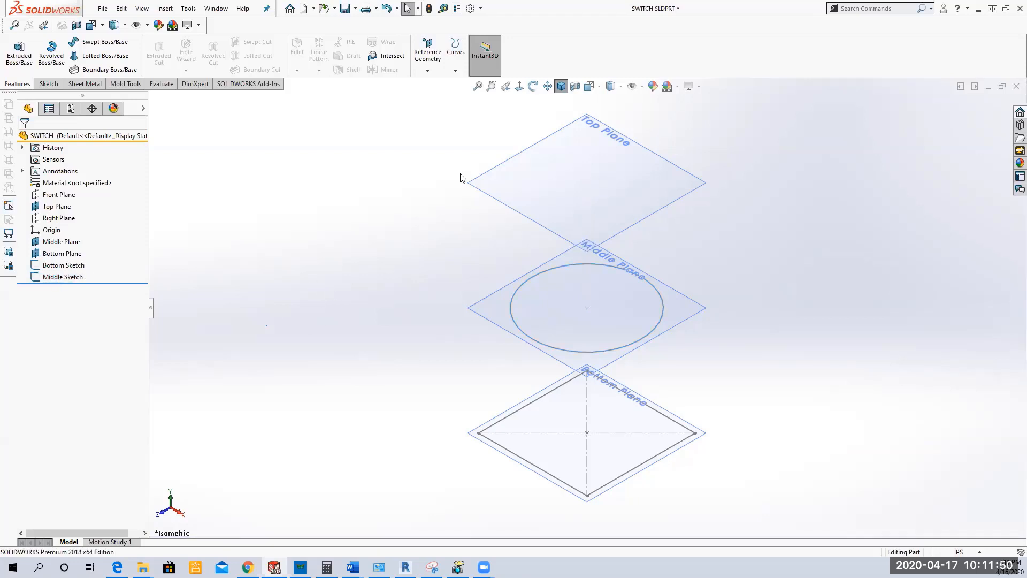
Step: Save the part and review the dimensions of the Bottom Sketch and the Middle Sketch
left_click(345, 8)
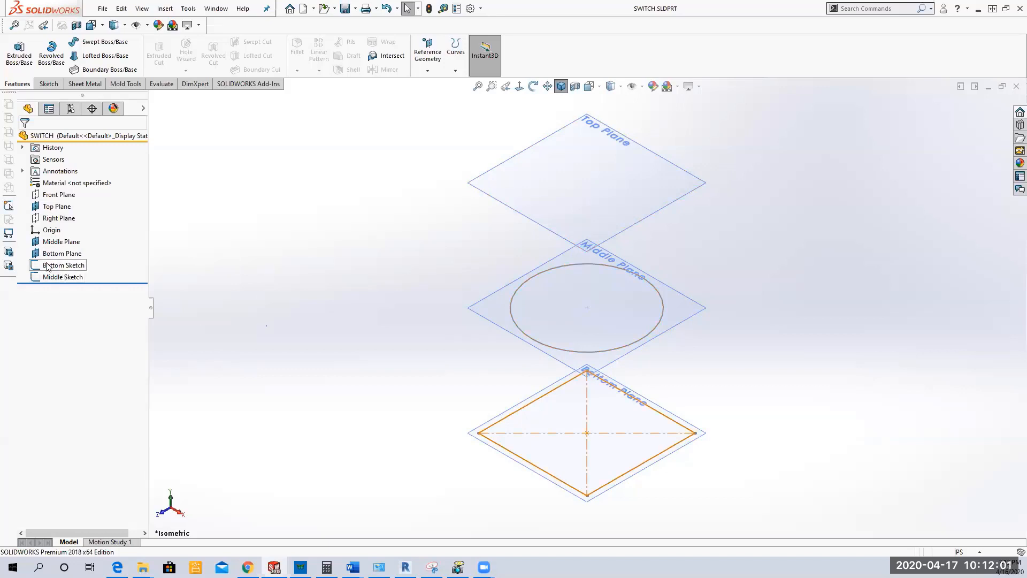
left_click(63, 265)
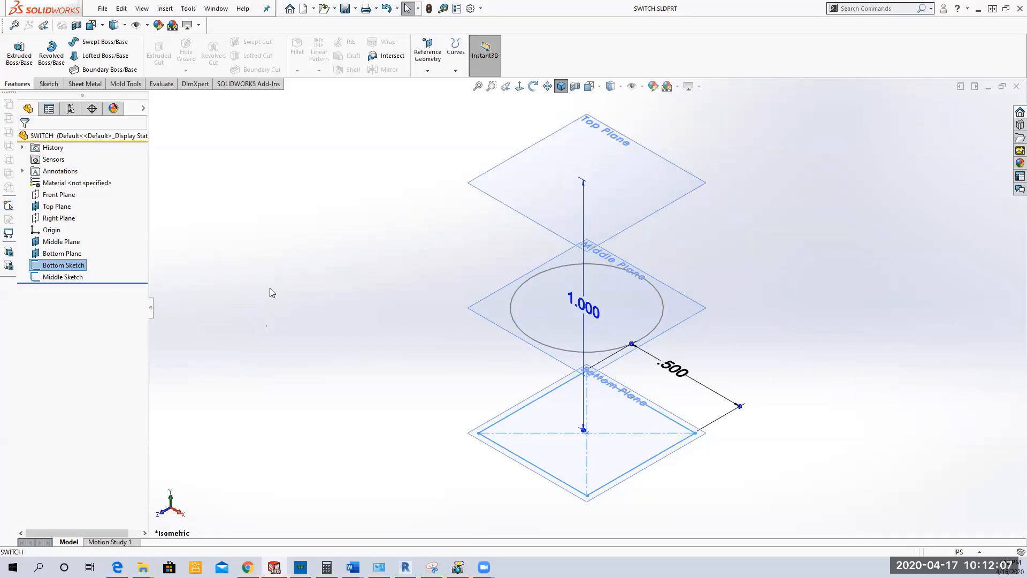
left_click(62, 276)
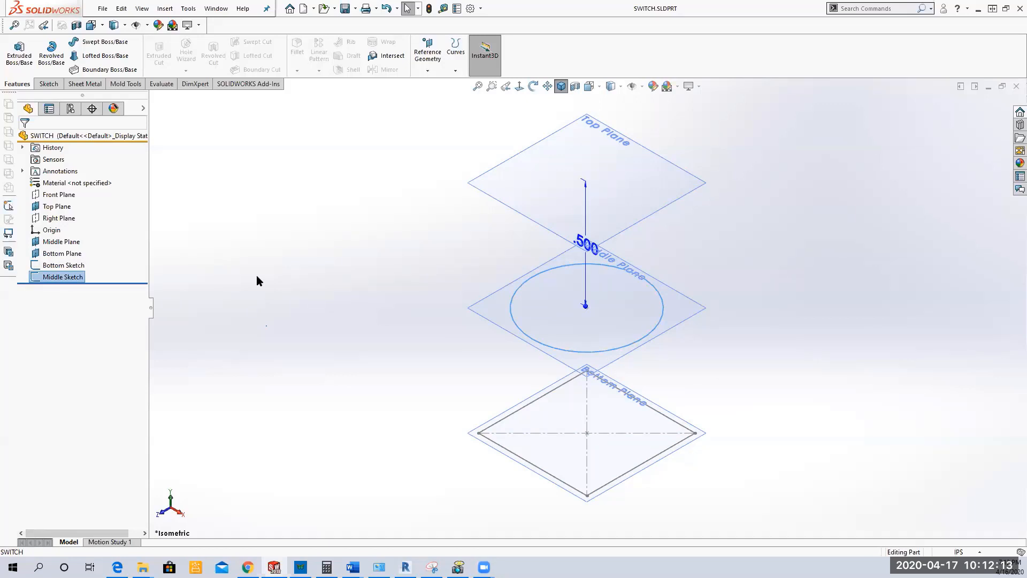
left_click(322, 276)
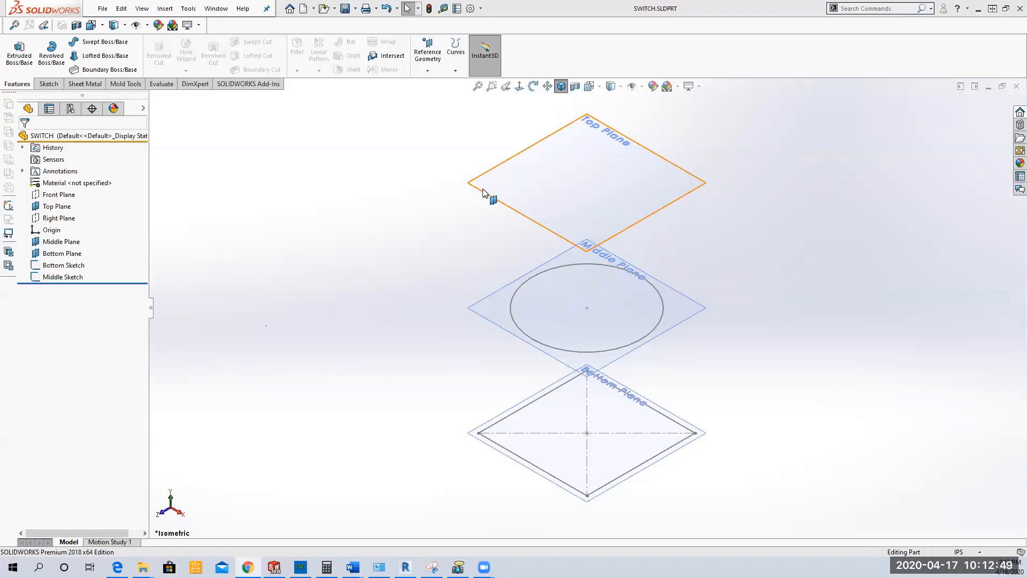
Step: Start a sketch on the Top Plane and draw a centerline from the origin to the upper corner of the Bottom Sketch square, on the positive X side
left_click(56, 206)
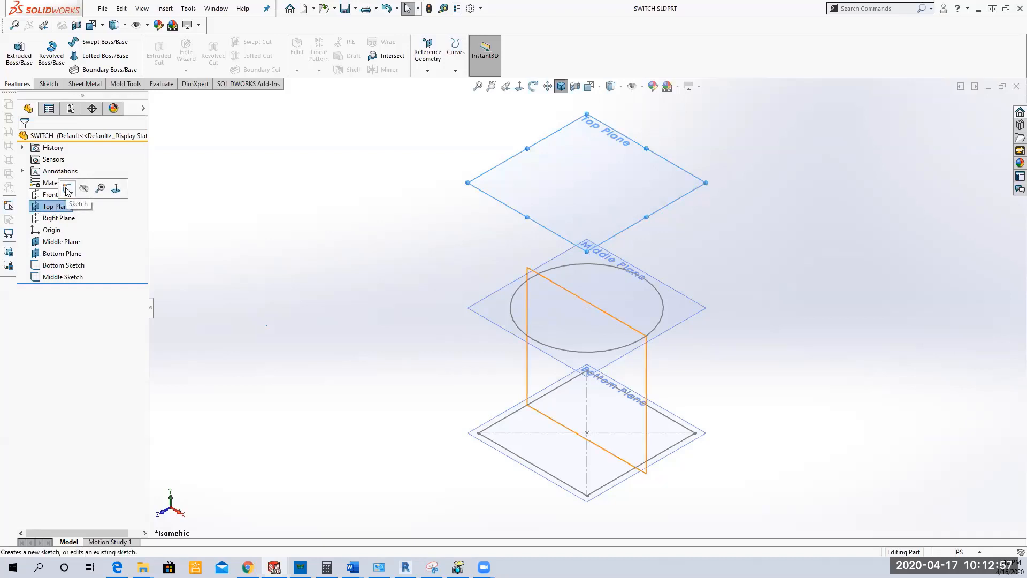
left_click(67, 190)
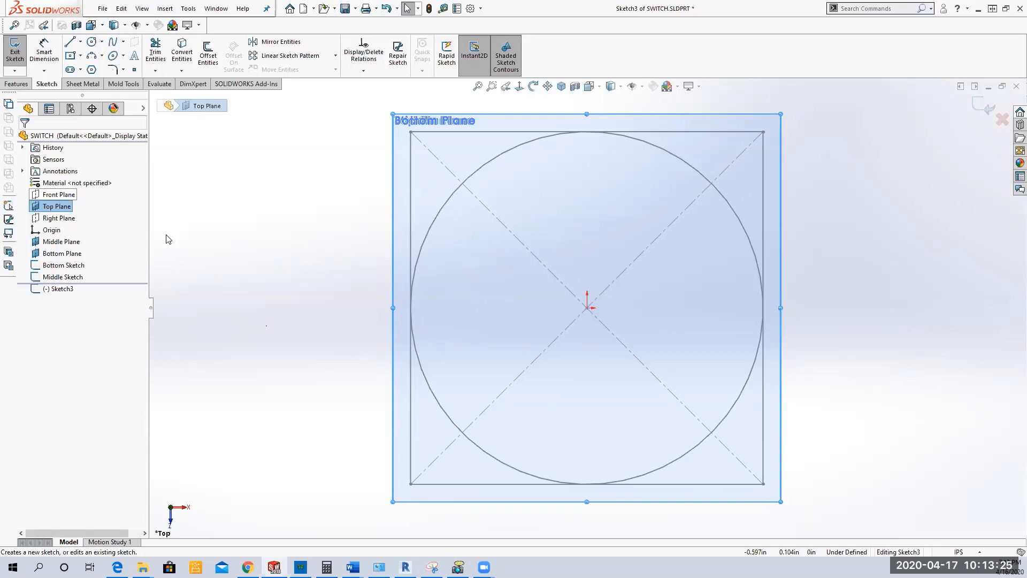
left_click(81, 42)
left_click(81, 42)
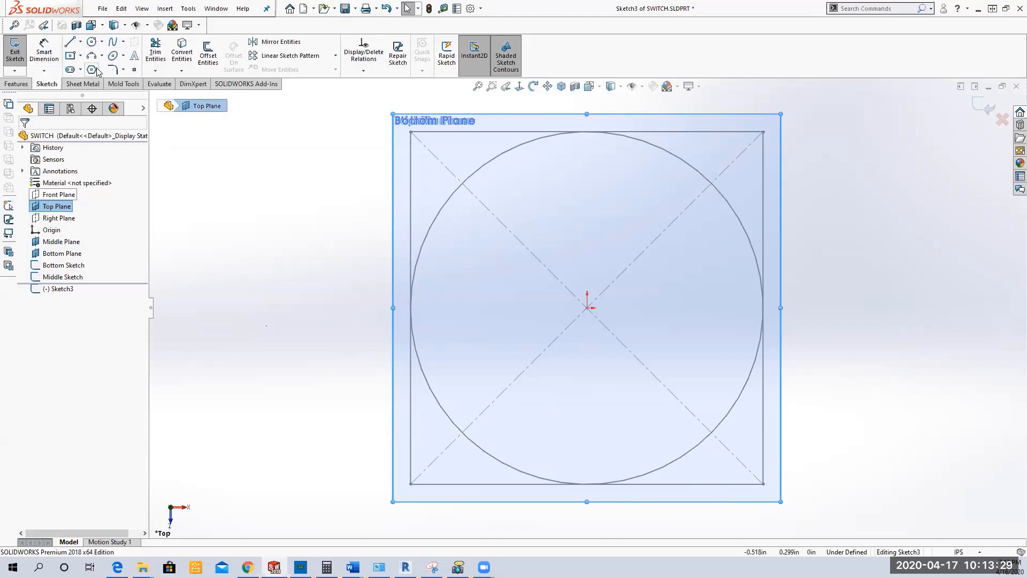
left_click(80, 42)
left_click(80, 42)
left_click(81, 42)
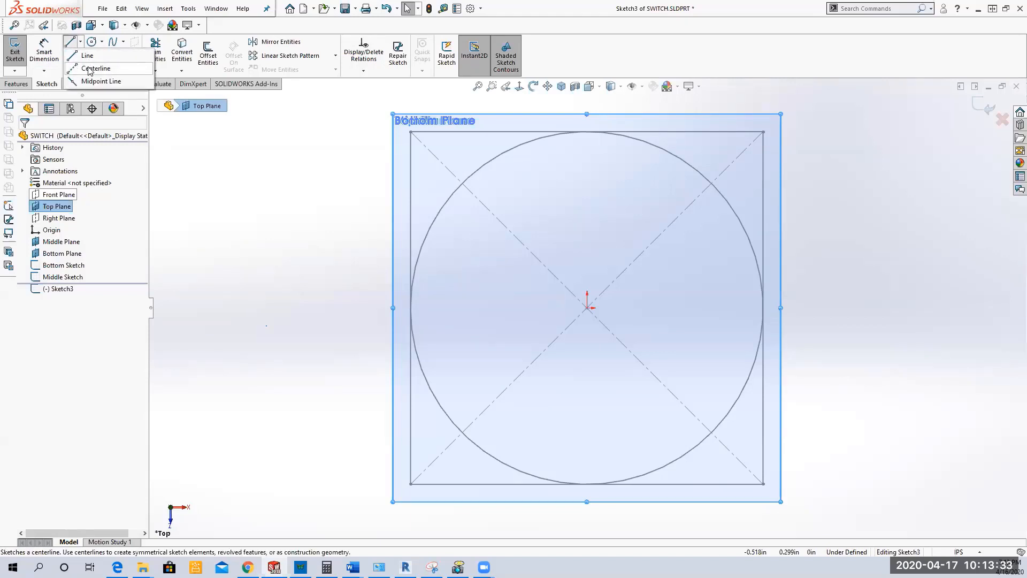
left_click(90, 69)
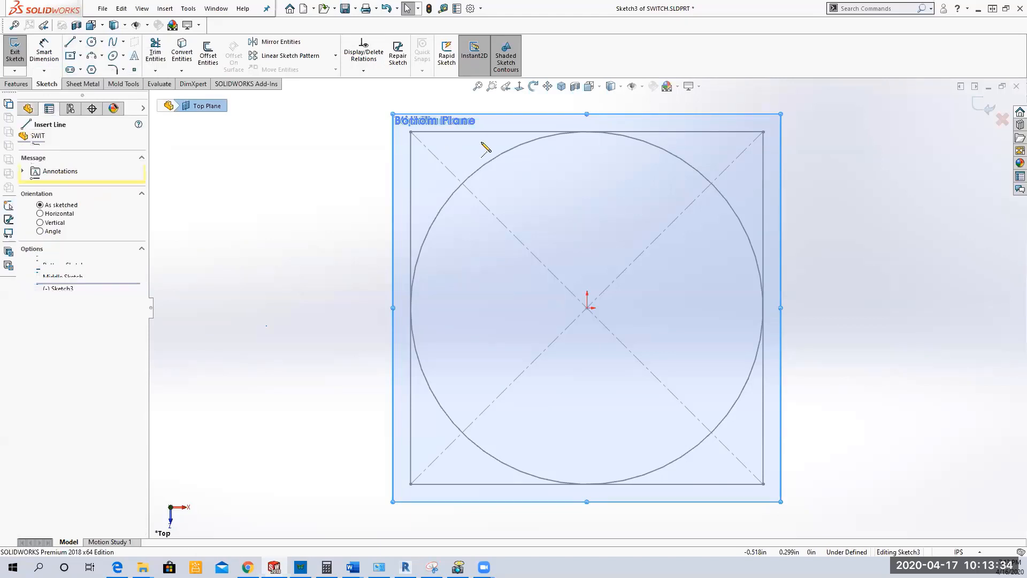
left_click(587, 308)
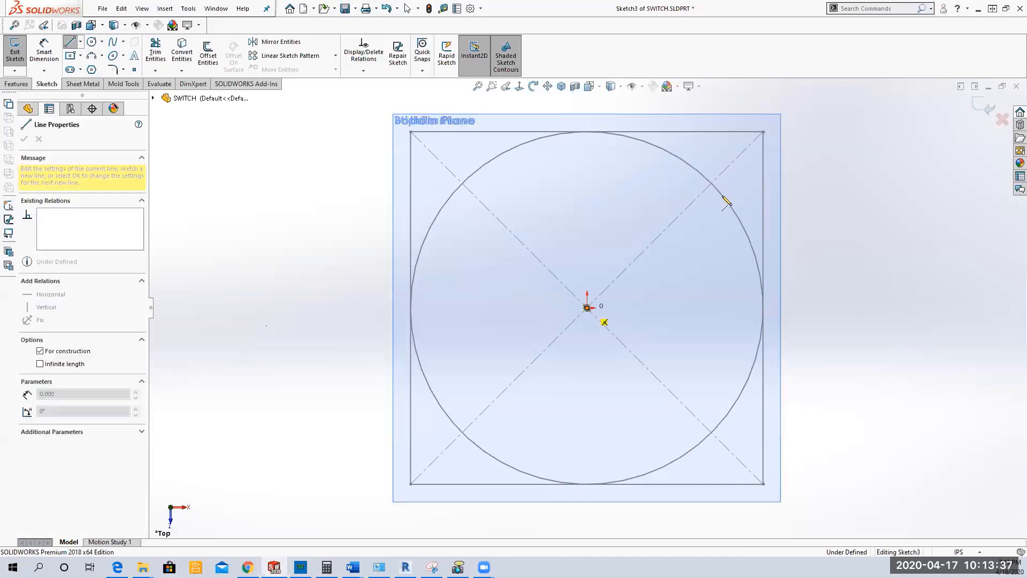
left_click(763, 132)
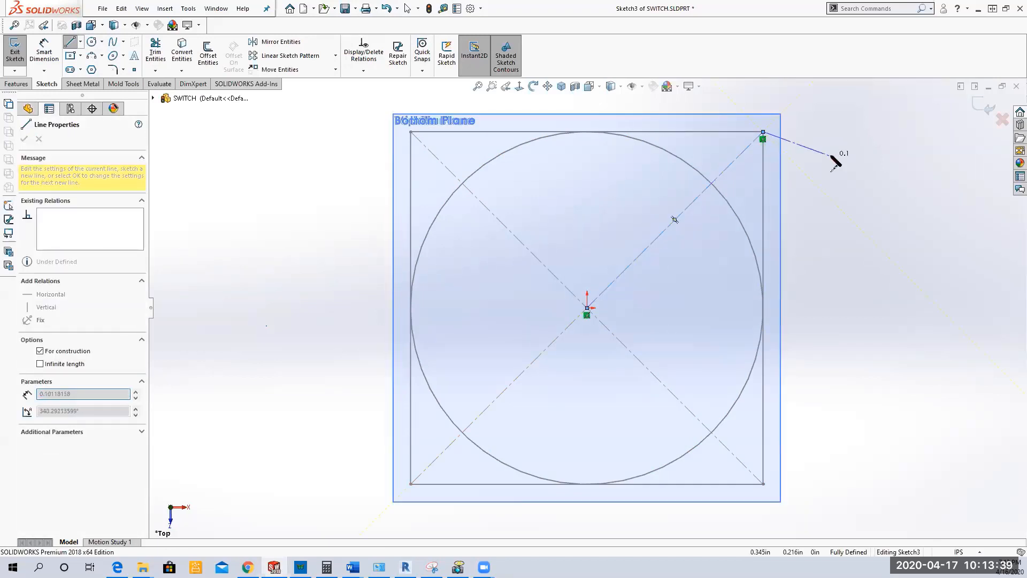
right_click(848, 163)
left_click(856, 164)
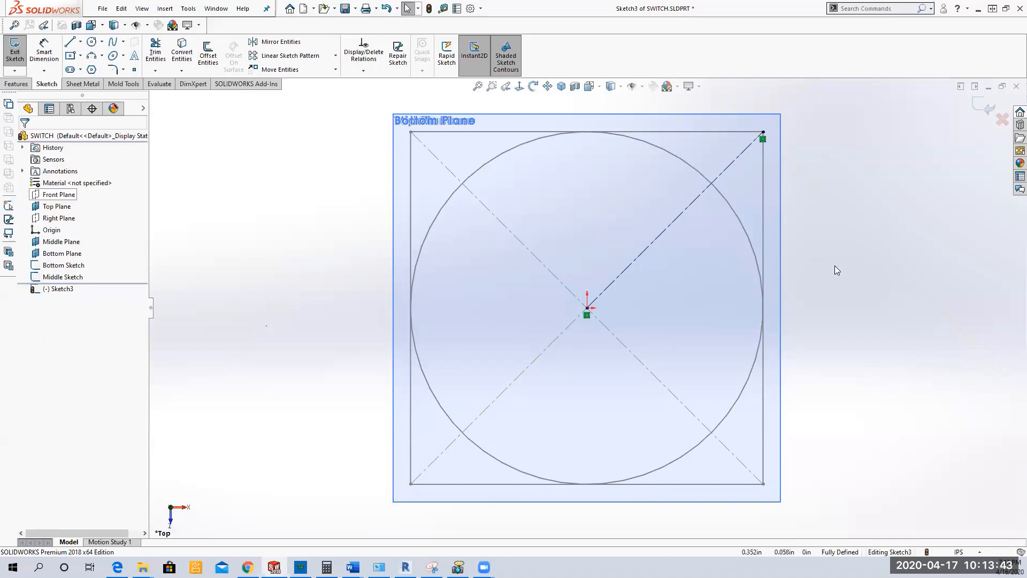
Step: Place a sketch point at the midpoint of the diagonal centerline on the Top Plane
scroll(832, 262, "up", 4)
mouse_move(812, 303)
middle_mouse_down()
mouse_move(798, 190)
mouse_move(806, 211)
middle_mouse_up()
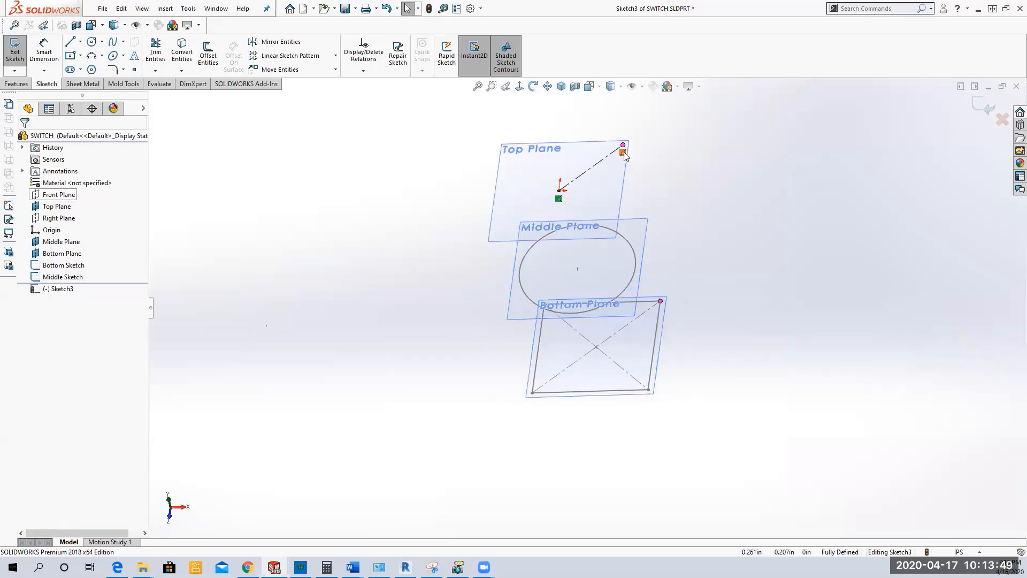
mouse_move(624, 153)
left_click(519, 86)
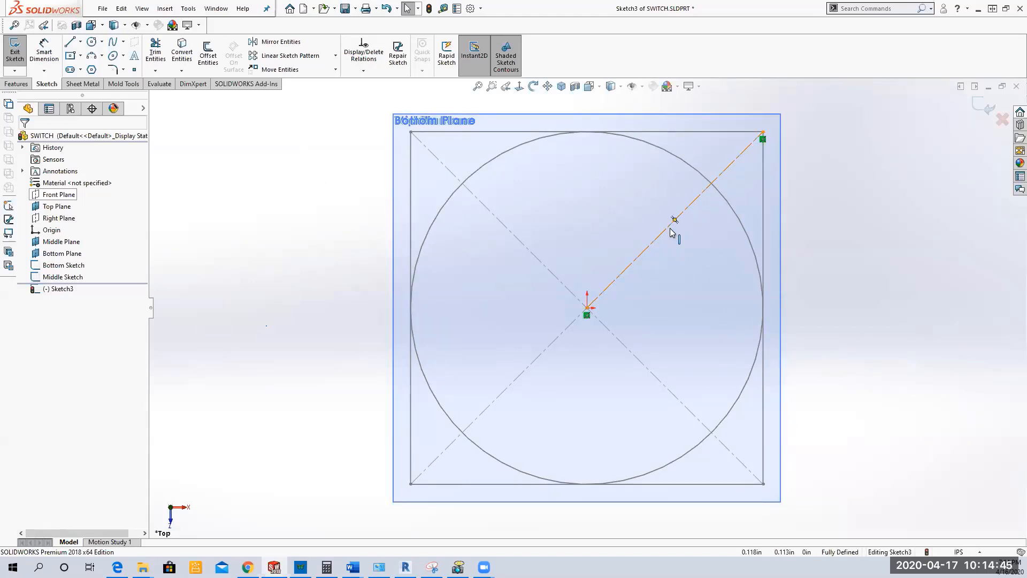
left_click(136, 72)
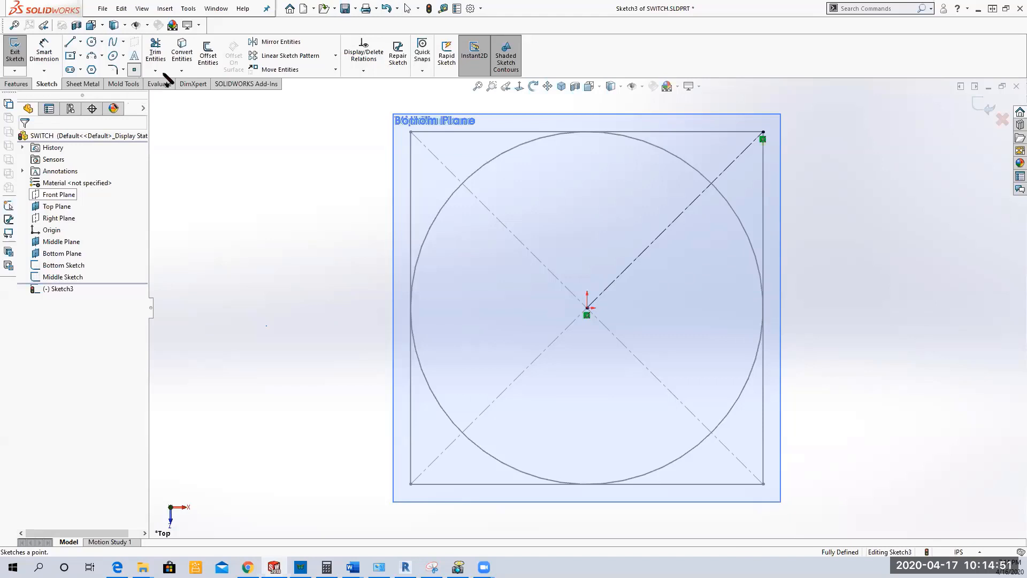
left_click(675, 221)
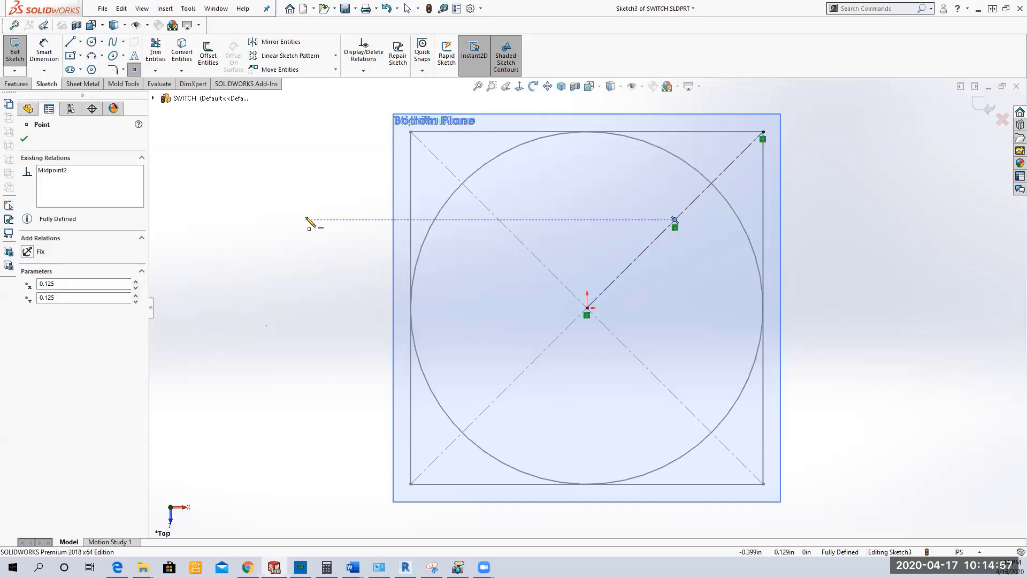
right_click(308, 219)
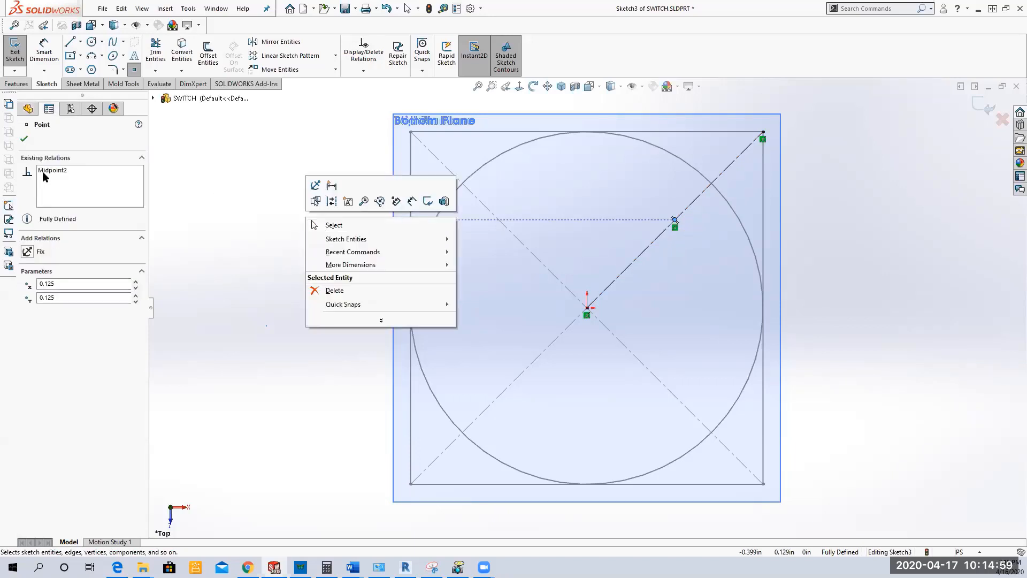
left_click(310, 225)
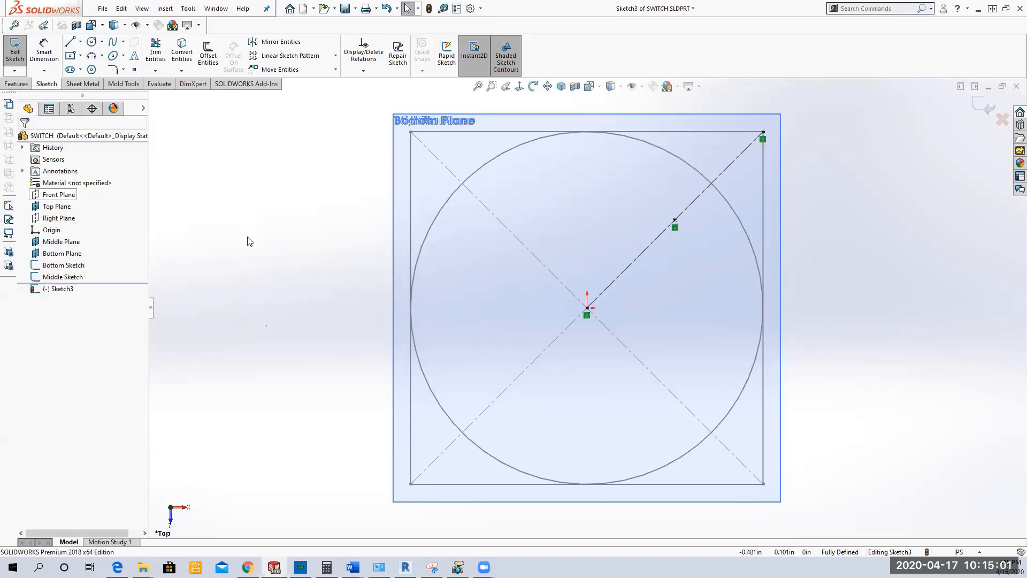
Step: Draw a circle of about 0.177 in radius from the origin to the centerline's midpoint, and exit the sketch
mouse_move(285, 267)
middle_mouse_down()
mouse_move(287, 175)
mouse_move(298, 209)
middle_mouse_up()
scroll(298, 209, "up", 5)
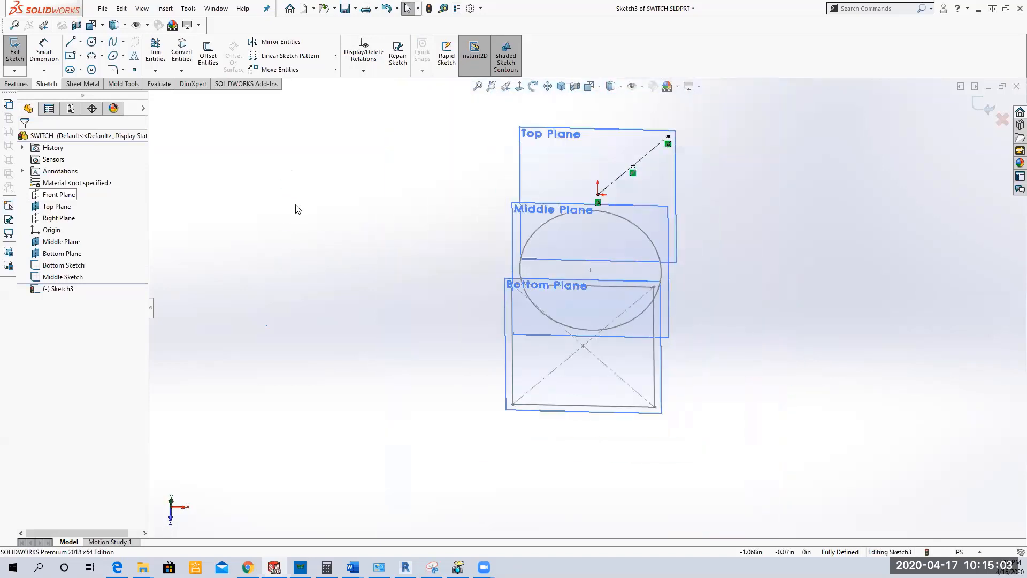
mouse_move(687, 348)
middle_mouse_down()
mouse_move(724, 288)
mouse_move(743, 289)
middle_mouse_up()
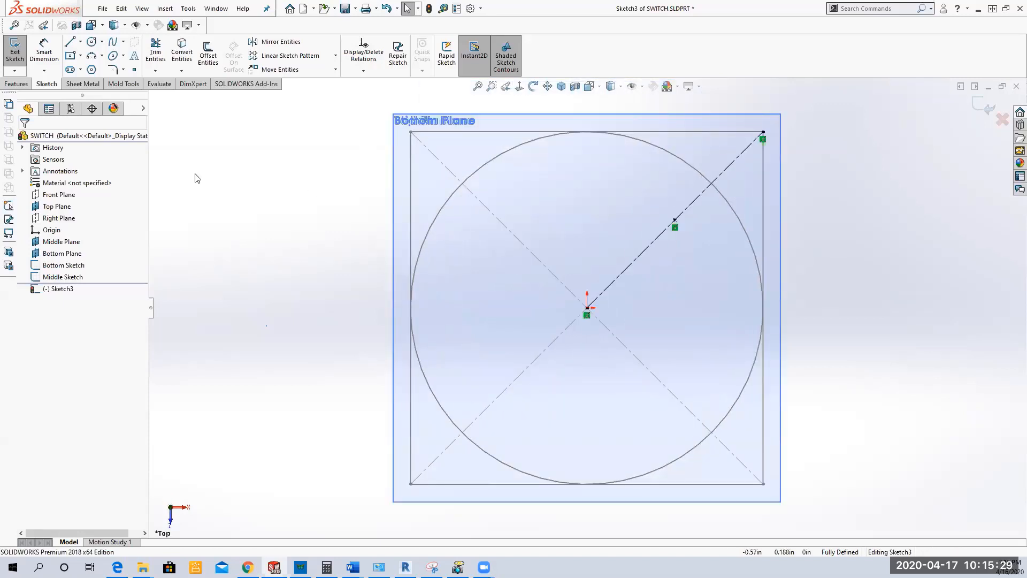
left_click(92, 41)
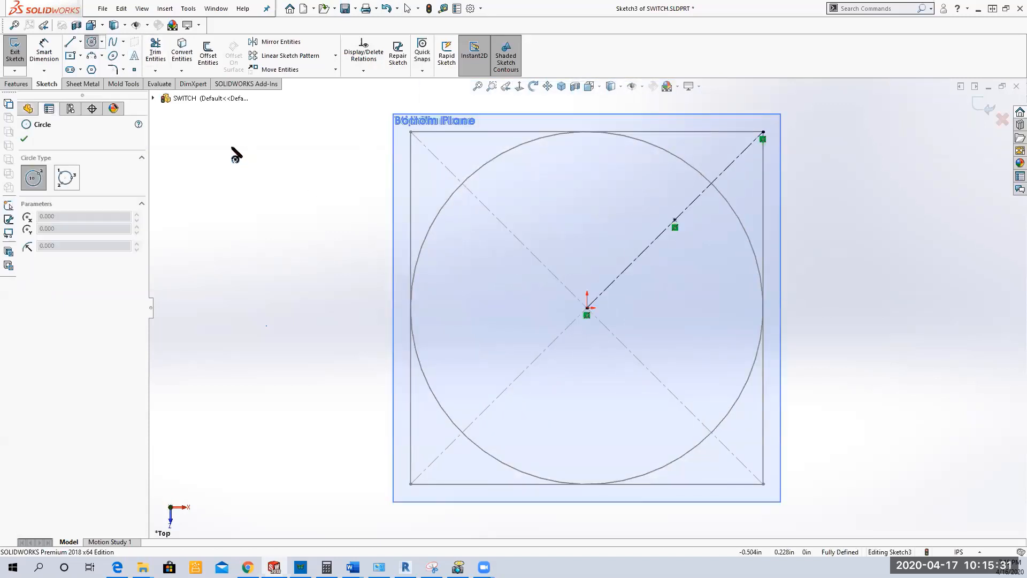
left_click(586, 308)
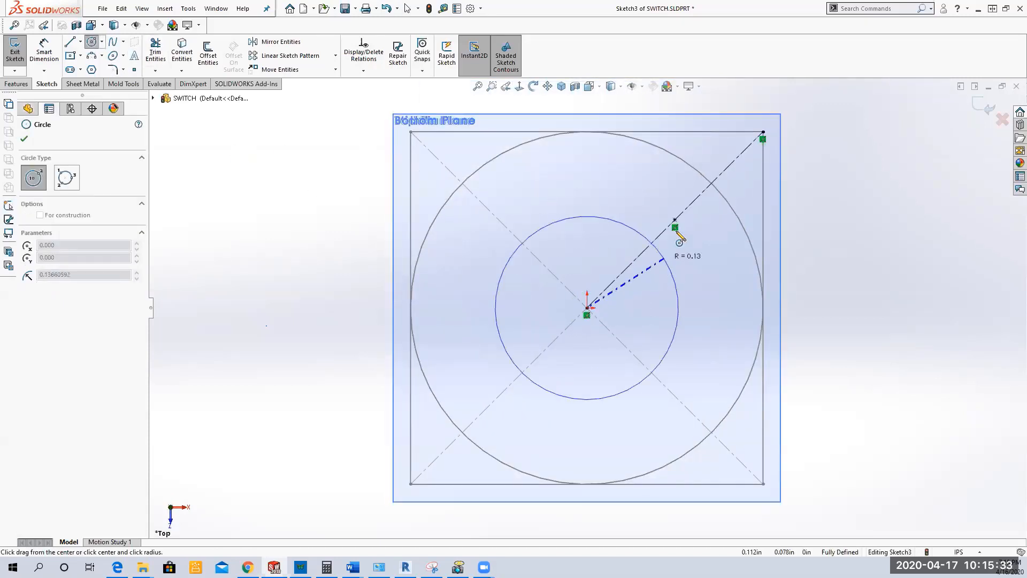
left_click(675, 220)
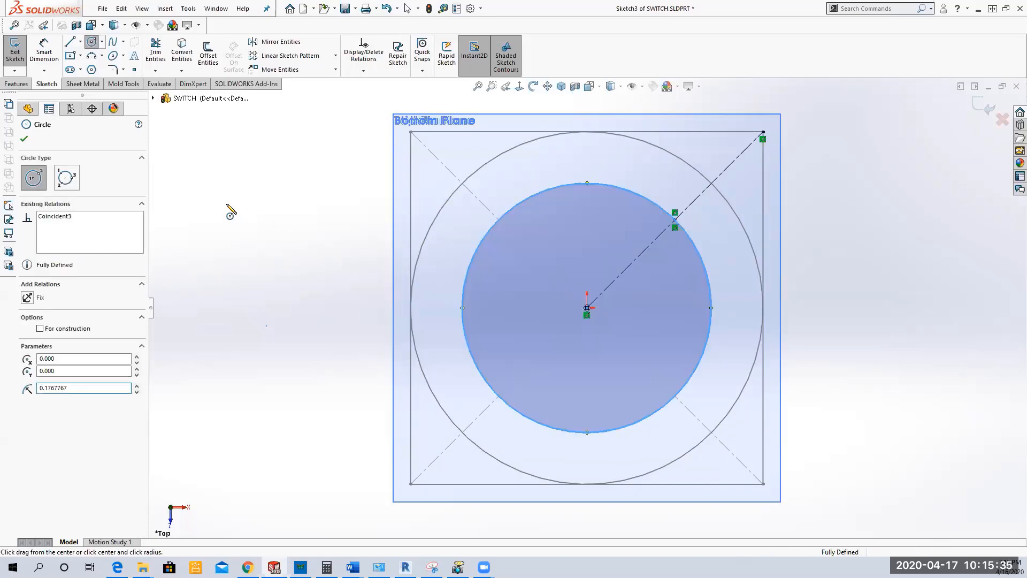
right_click(228, 206)
left_click(248, 216)
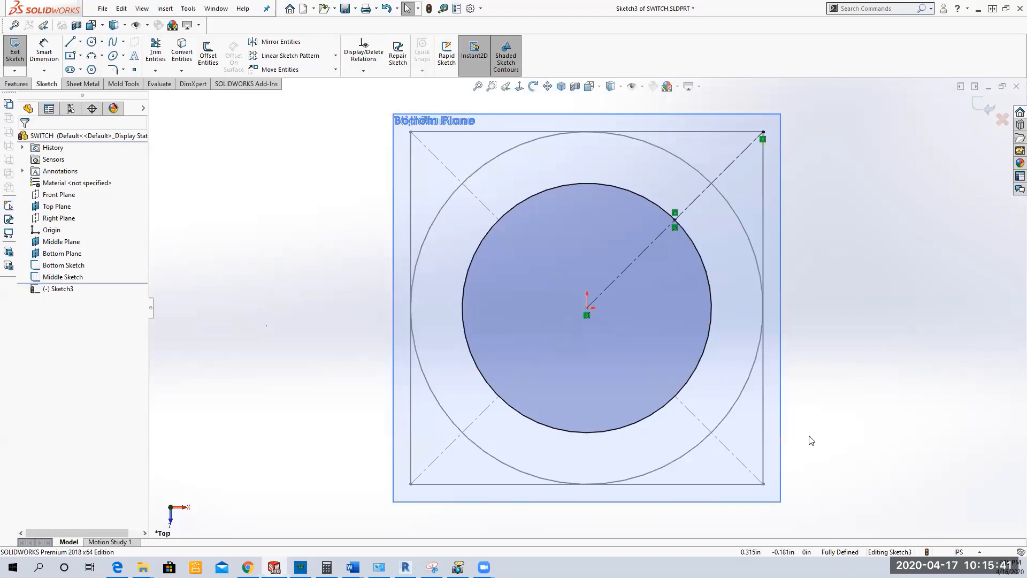
scroll(801, 369, "up", 3)
middle_click_drag(801, 408, 794, 345)
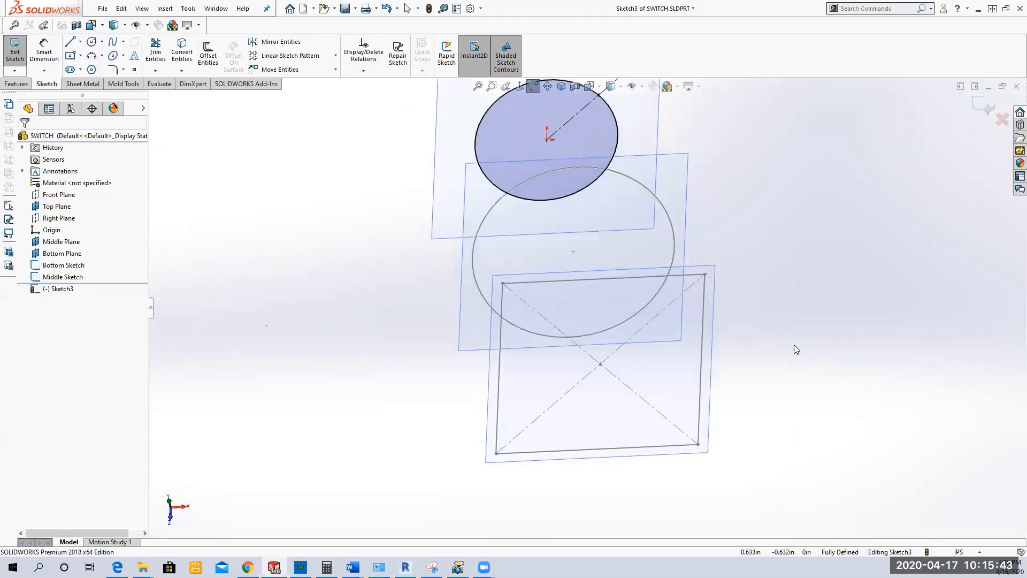
scroll(794, 345, "up", 2)
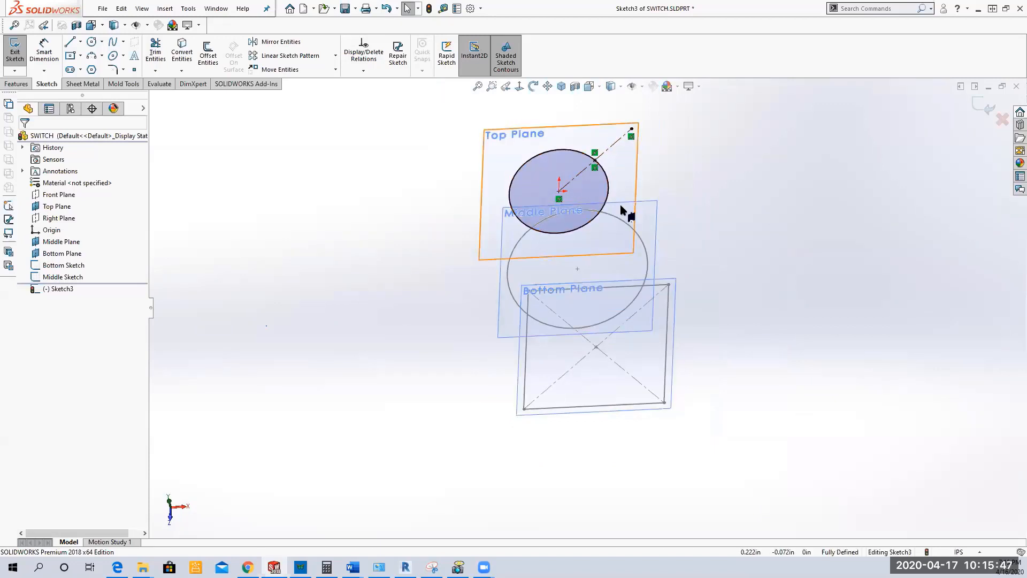
left_click(987, 107)
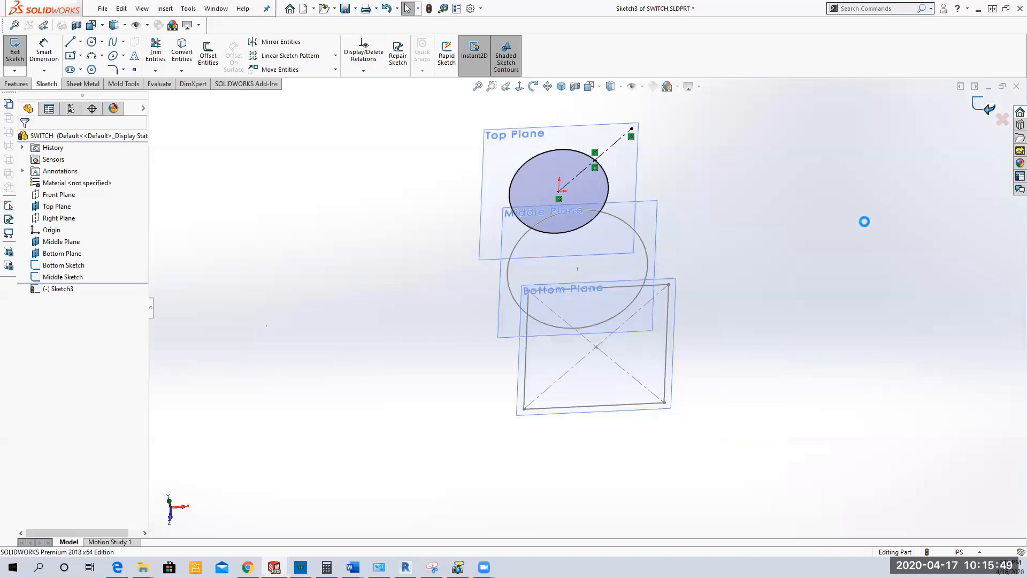
Step: Rename Sketch3 to "Top Sketch" and save the part
left_click(48, 288)
left_click(49, 289)
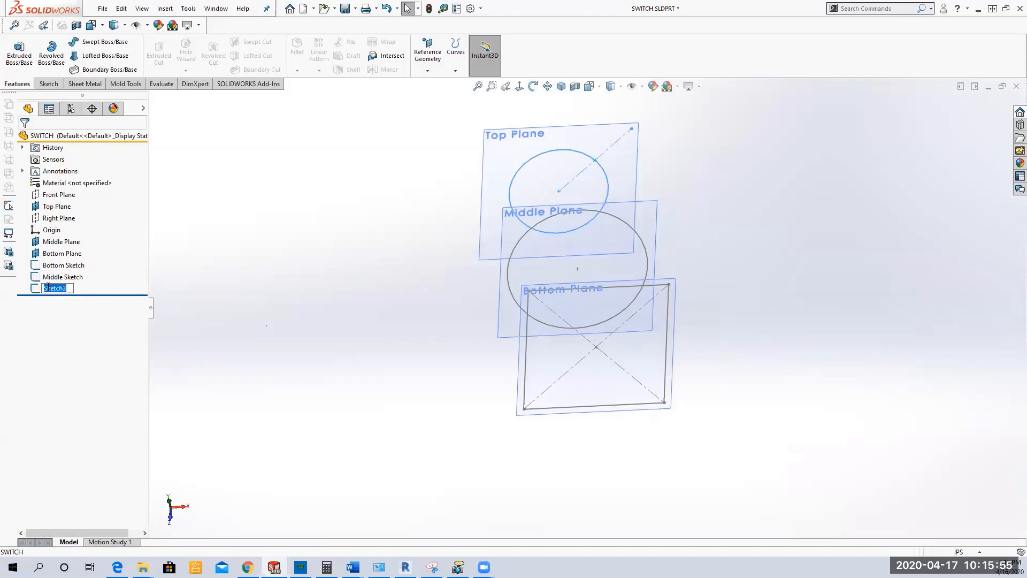
key("BackSpace")
type("Top Sketch")
key("Return")
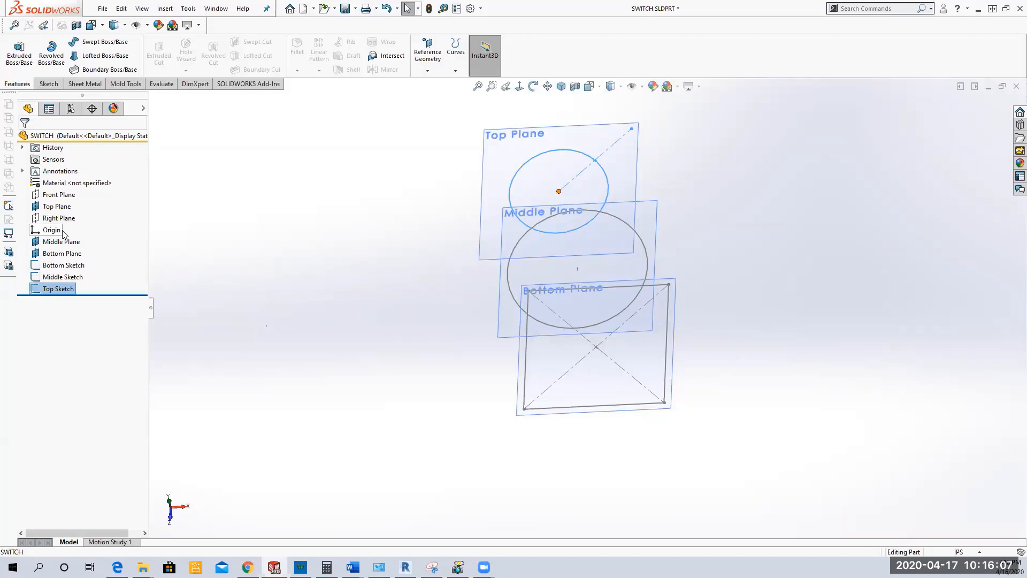
left_click(345, 8)
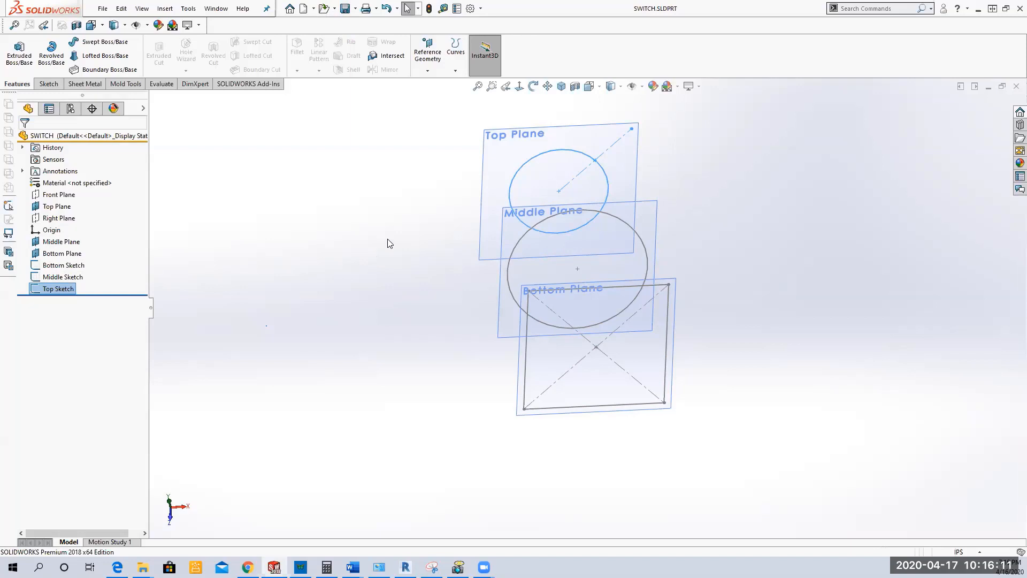
Step: Hide the Top Plane, Middle Plane and Bottom Plane together
left_click(56, 206)
left_click(60, 242, "ctrl")
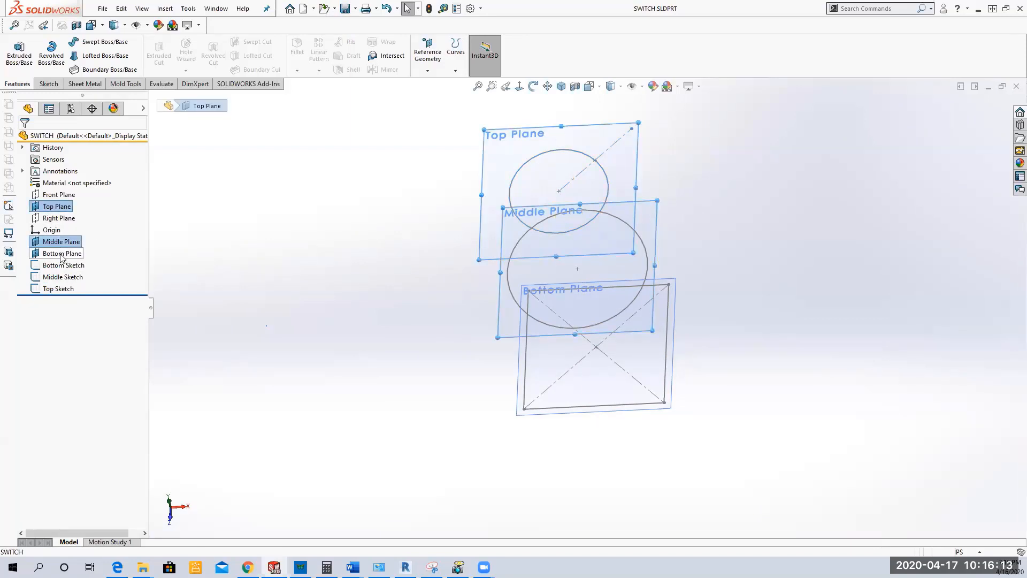
left_click(61, 253, "ctrl")
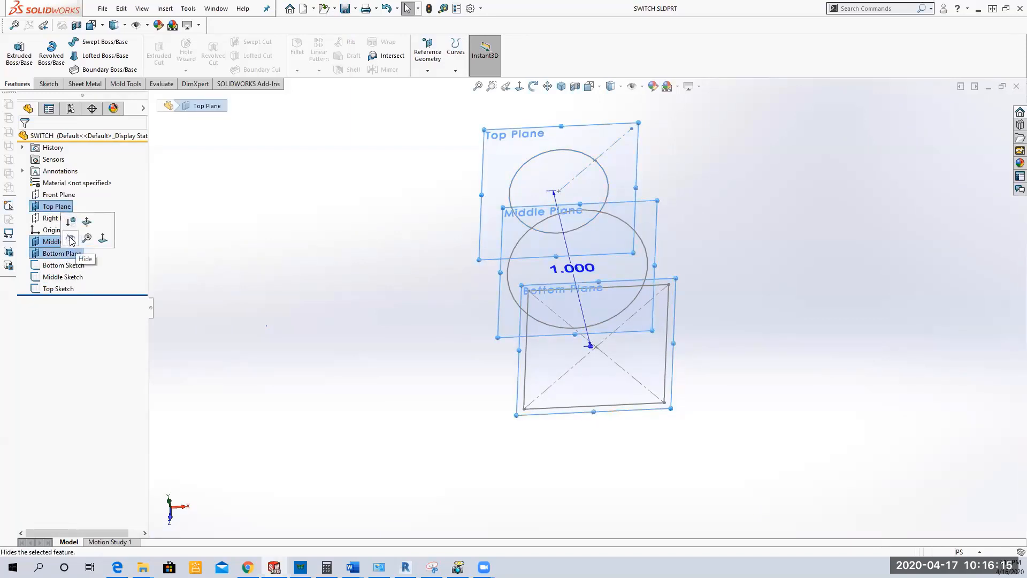
left_click(69, 238)
mouse_move(322, 308)
middle_mouse_down()
mouse_move(394, 297)
mouse_move(424, 257)
mouse_move(355, 252)
mouse_move(353, 284)
mouse_move(360, 268)
middle_mouse_up()
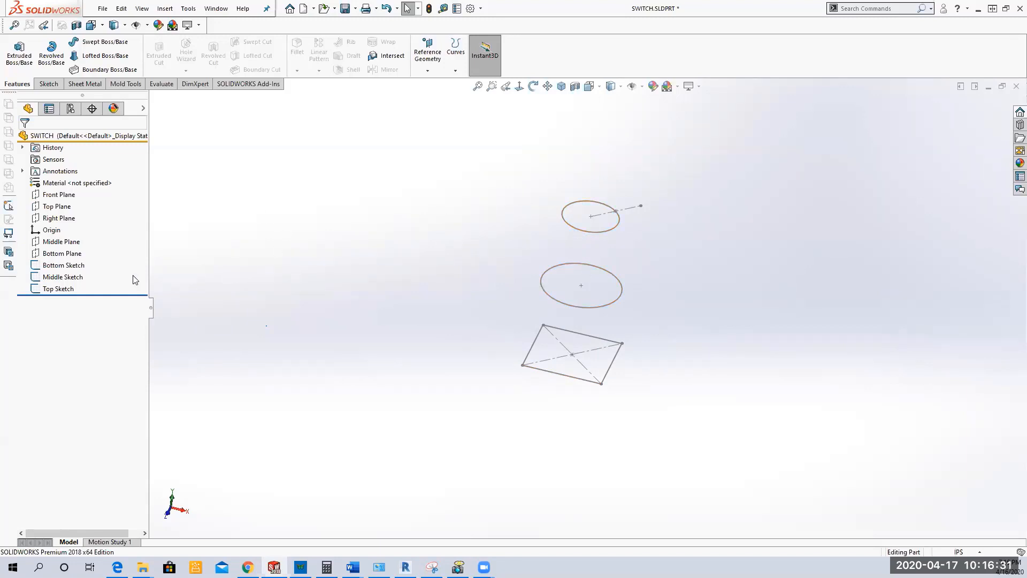
Step: Set the side length of the Bottom Sketch square to 3 in and rebuild the part
left_click(57, 270)
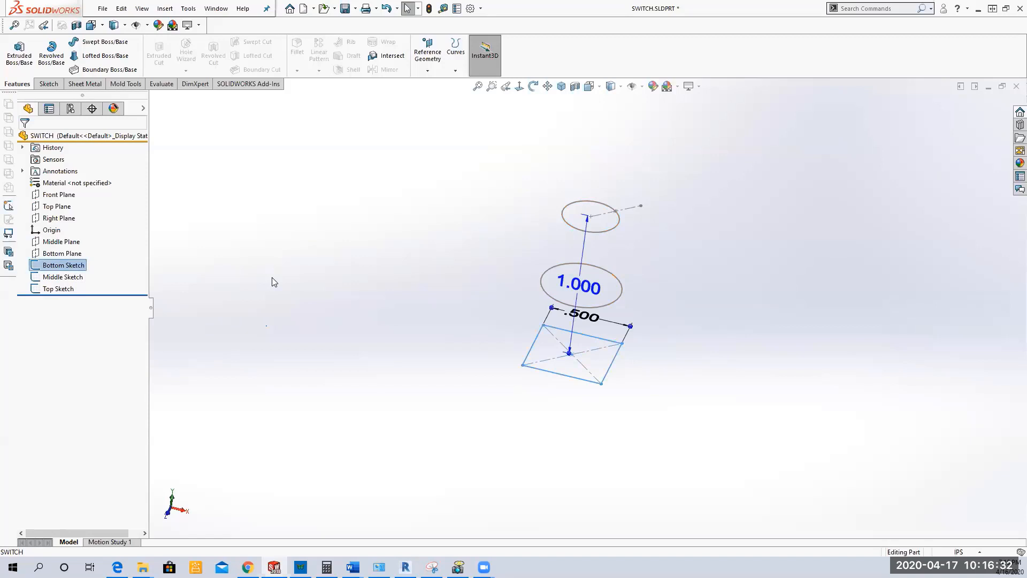
double_click(585, 325)
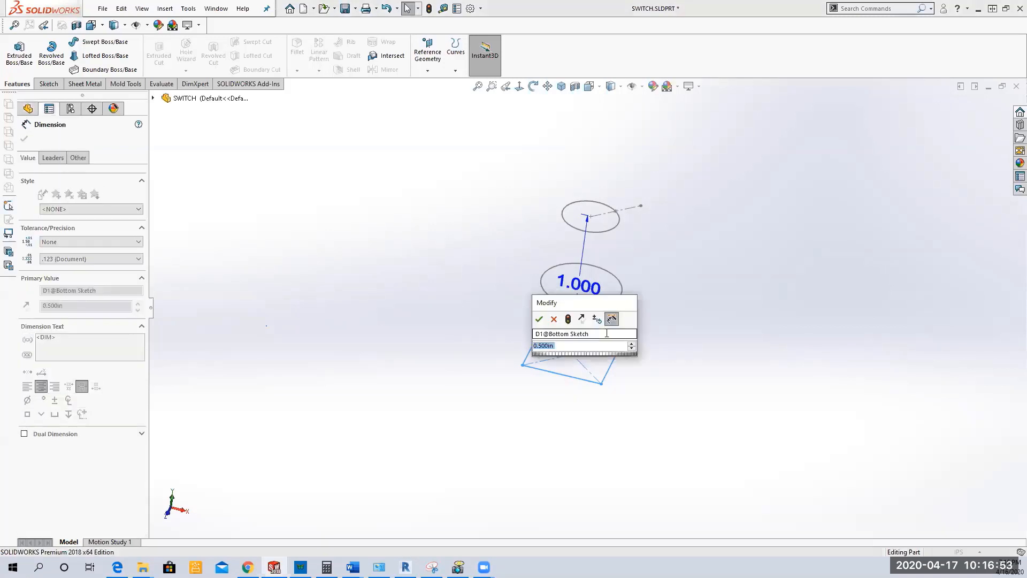
type("3")
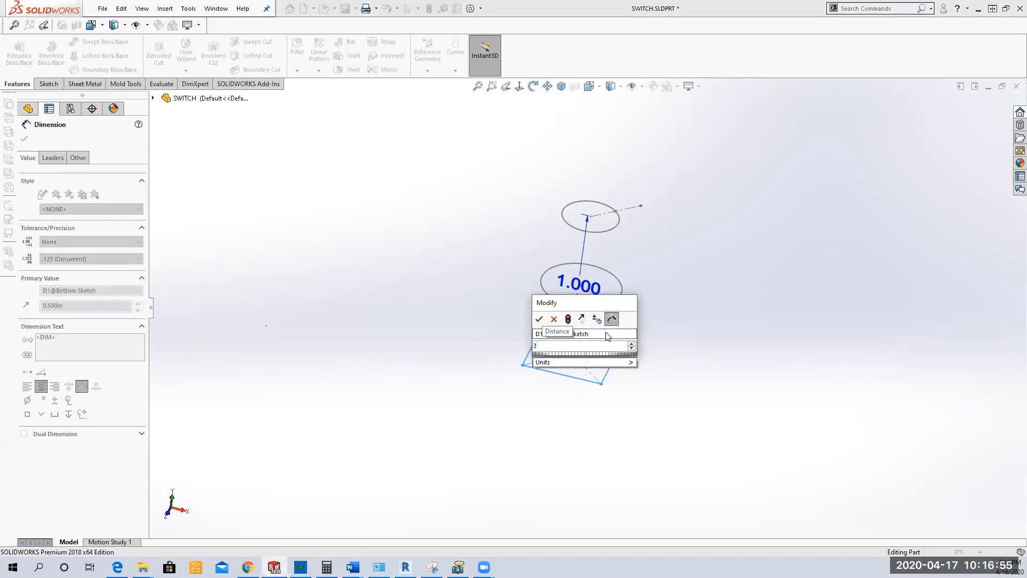
key("Return")
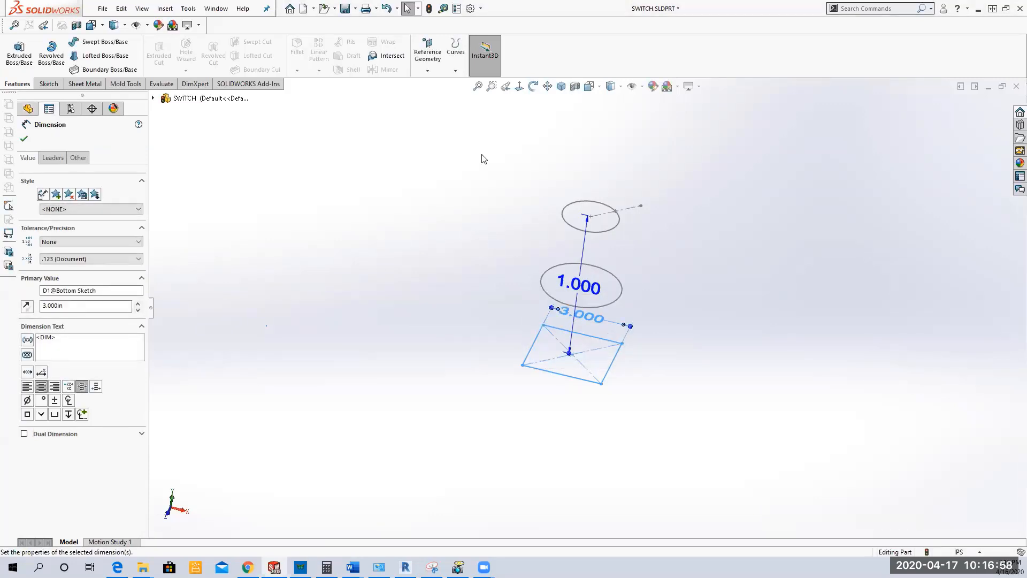
left_click(429, 9)
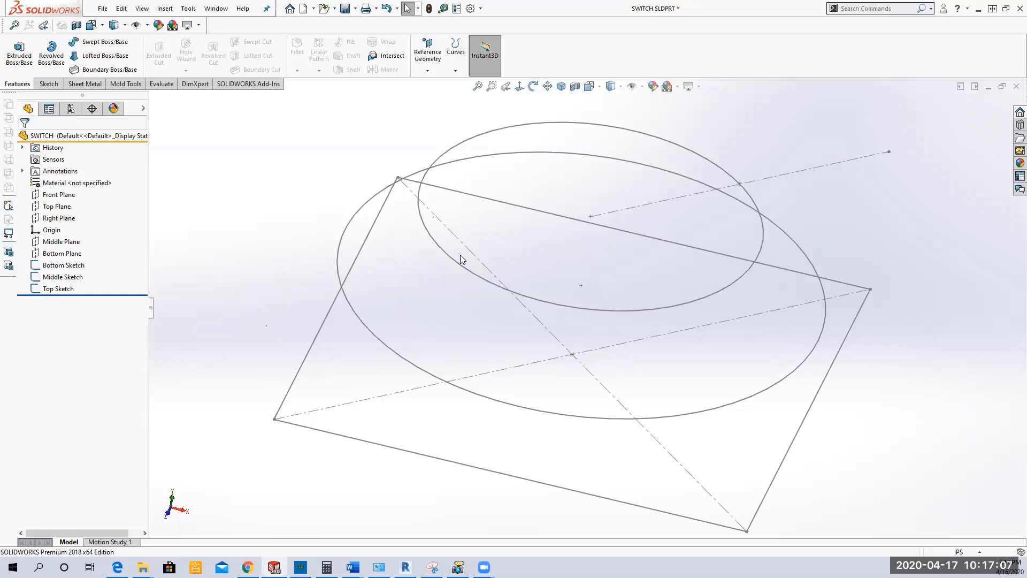
Step: Set the side length of the Bottom Sketch square back to 0.5 in and rebuild the part
left_click(75, 266)
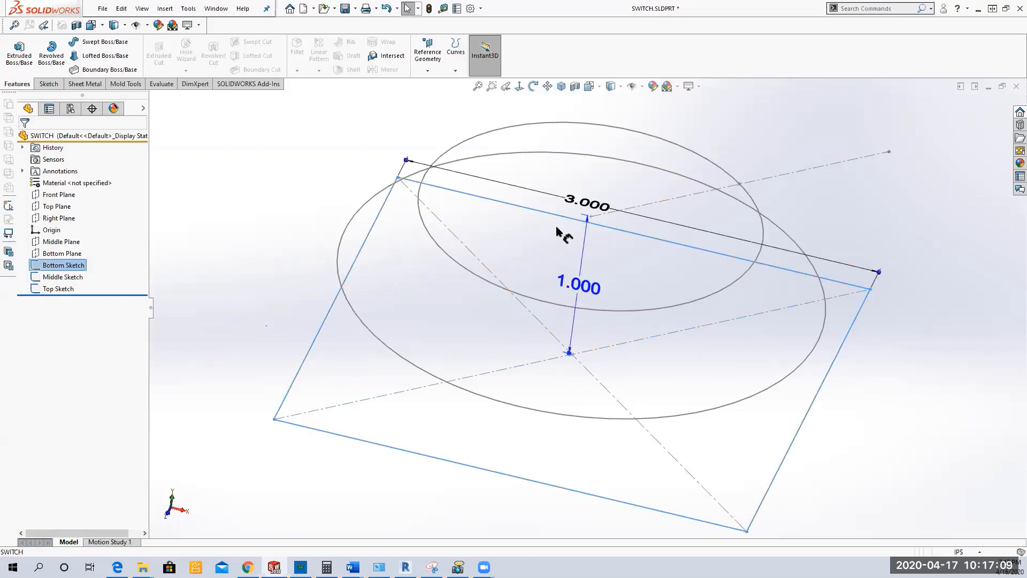
double_click(594, 204)
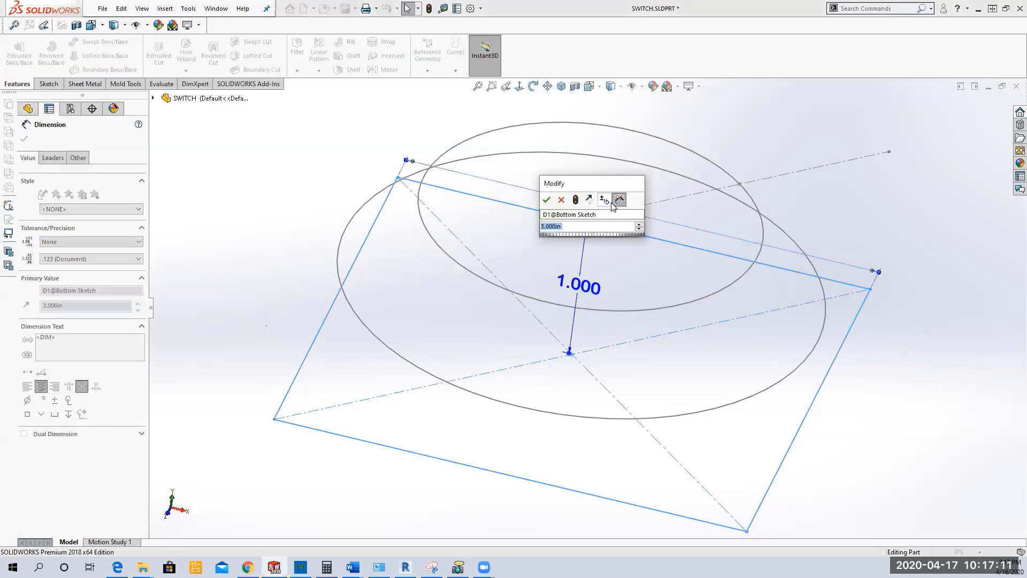
type(".5")
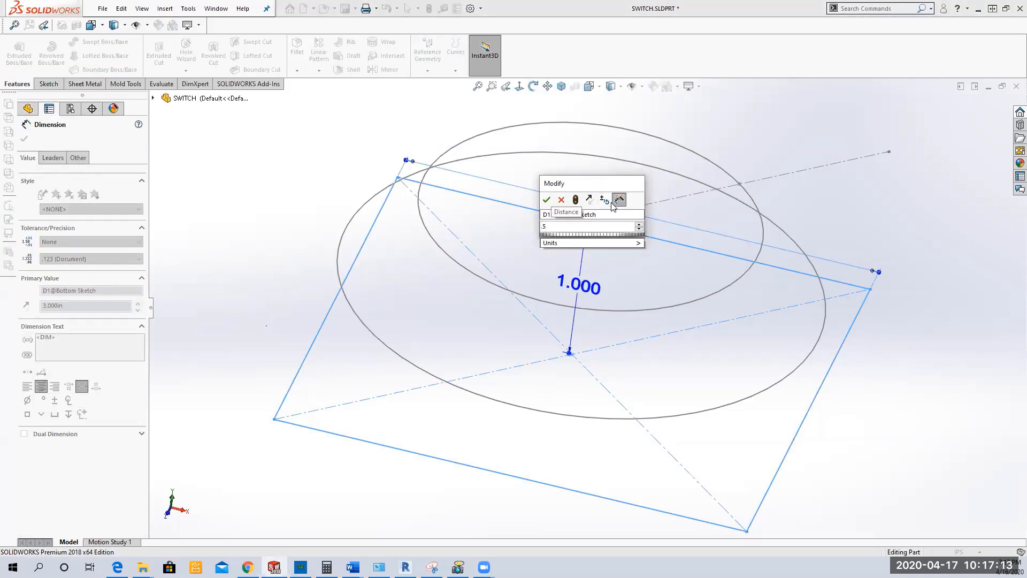
key("Return")
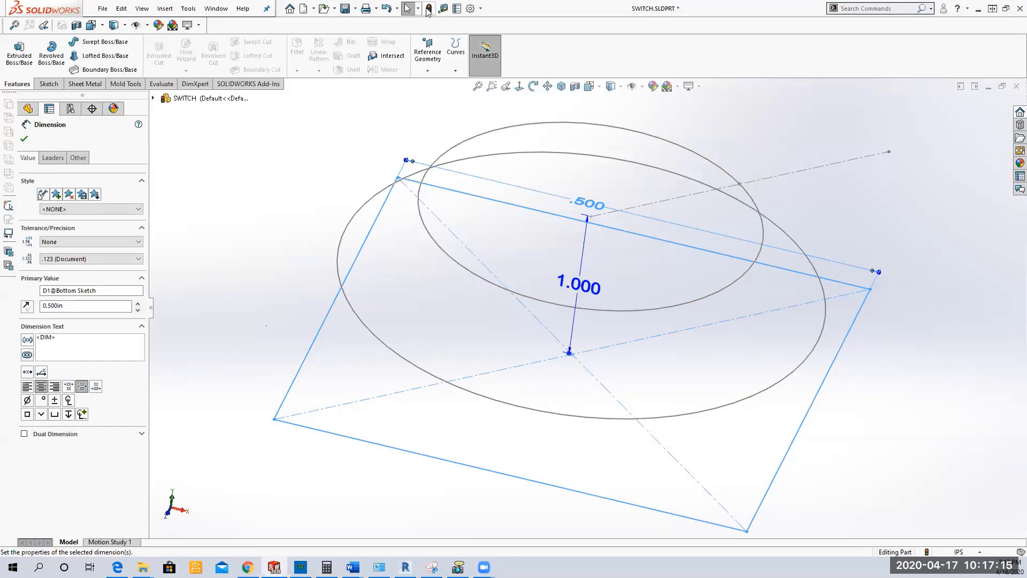
left_click(429, 8)
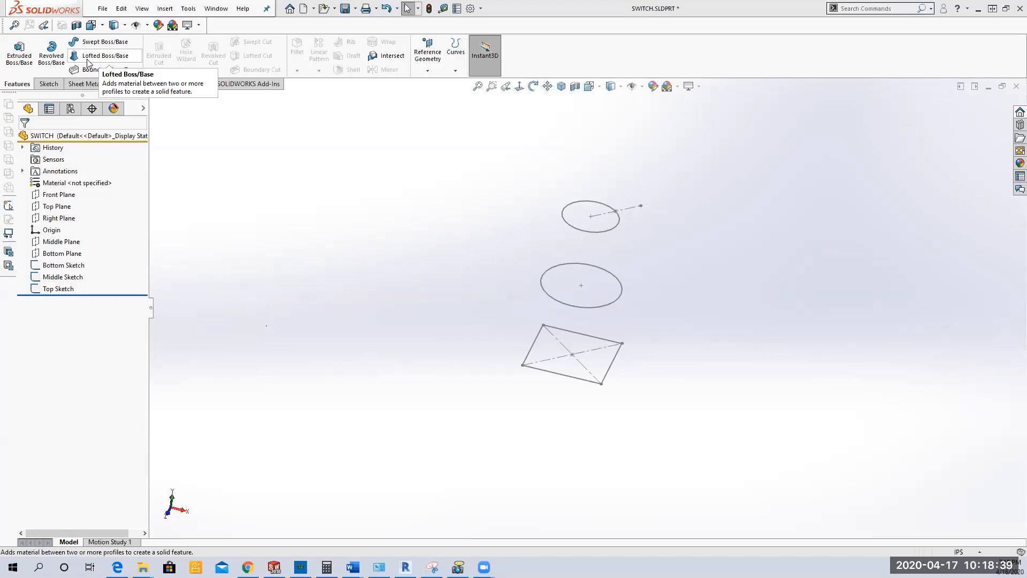
Step: Start a loft with the Bottom, Top and Middle Sketches as profiles, and reorder them so the Middle Sketch comes second
left_click(89, 61)
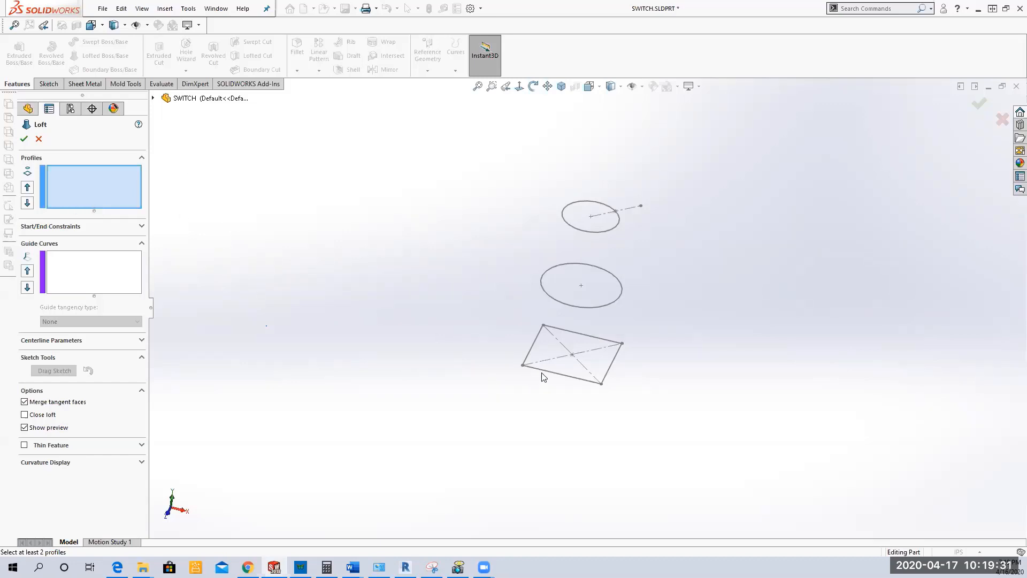
left_click(153, 99)
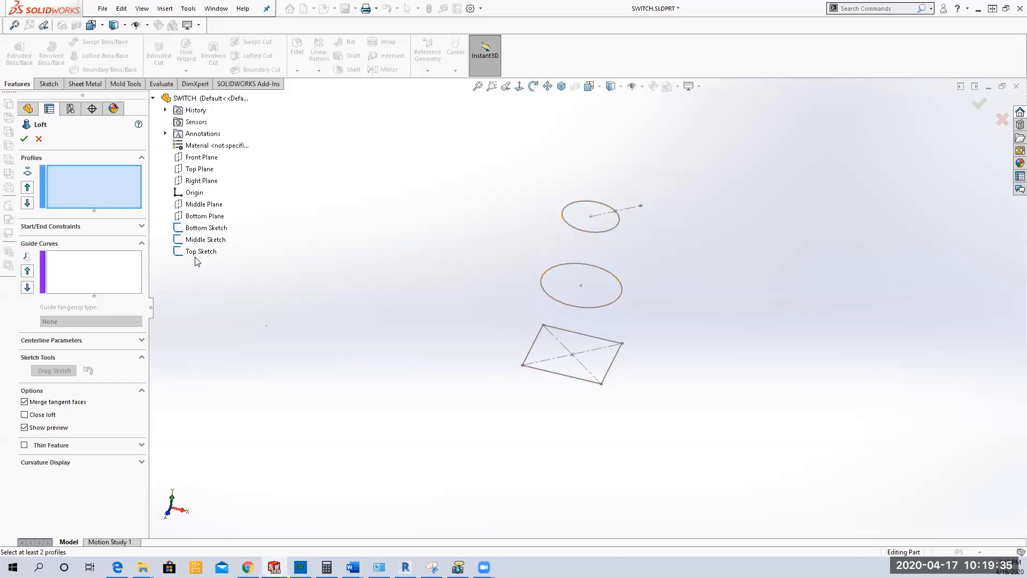
left_click(203, 228)
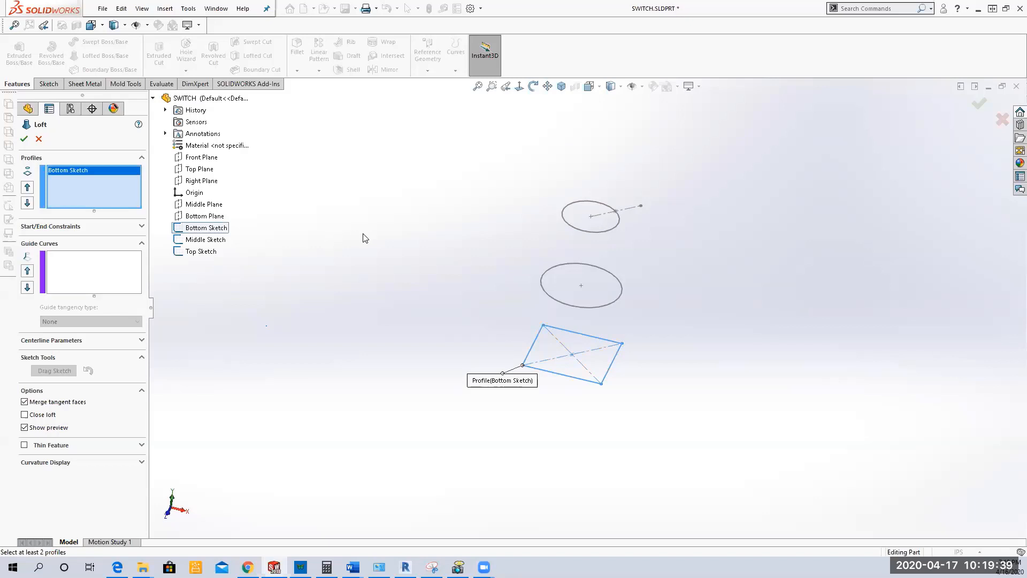
left_click(201, 250)
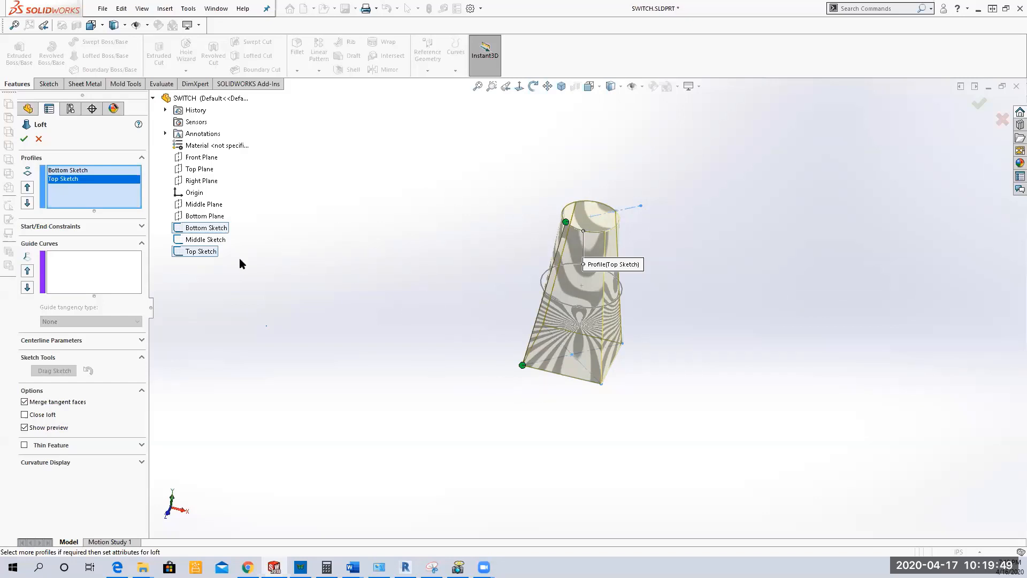
left_click(202, 243)
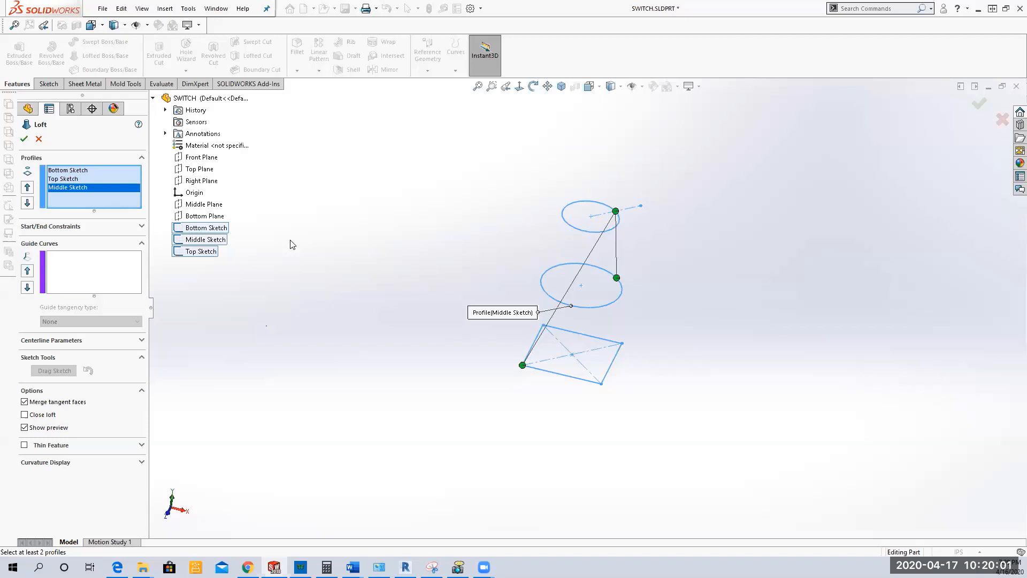
left_click(28, 188)
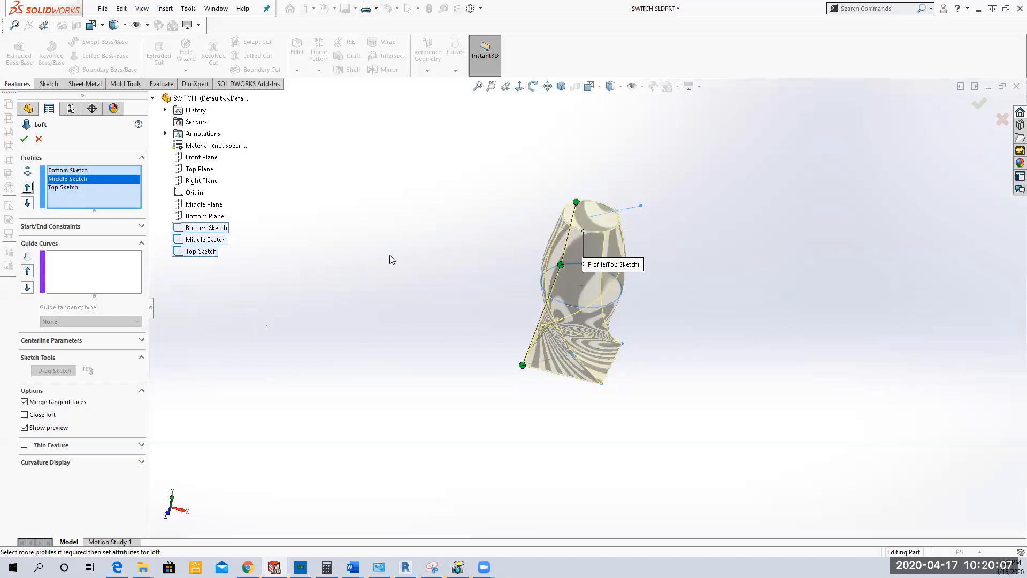
Step: Move the loft connector's points on the middle and top circles into line with the matching corner of the bottom square
middle_click_drag(439, 250, 472, 252)
left_click_drag(544, 288, 594, 303)
left_click_drag(567, 208, 599, 218)
left_click_drag(590, 302, 596, 303)
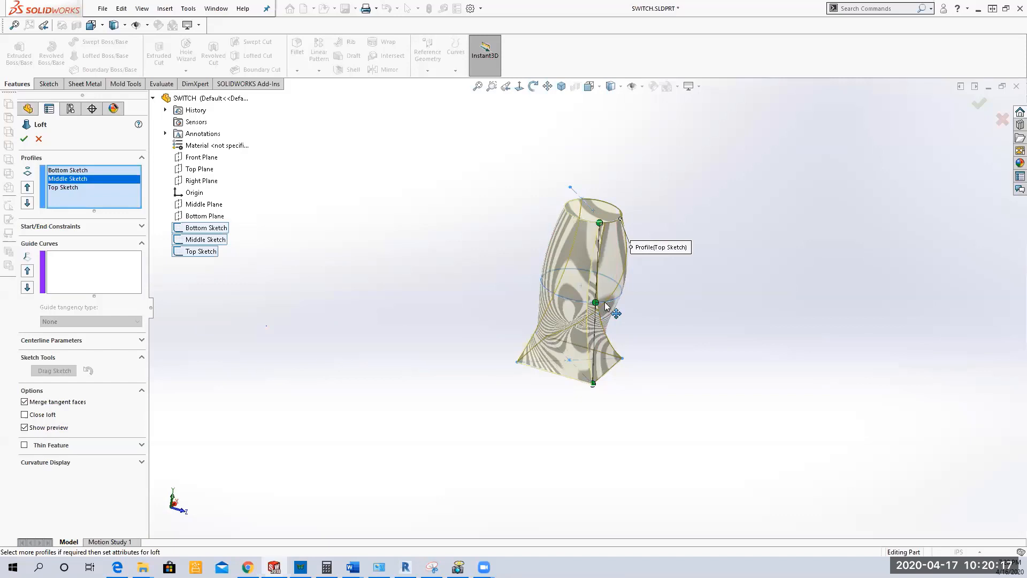
middle_click_drag(476, 296, 387, 309)
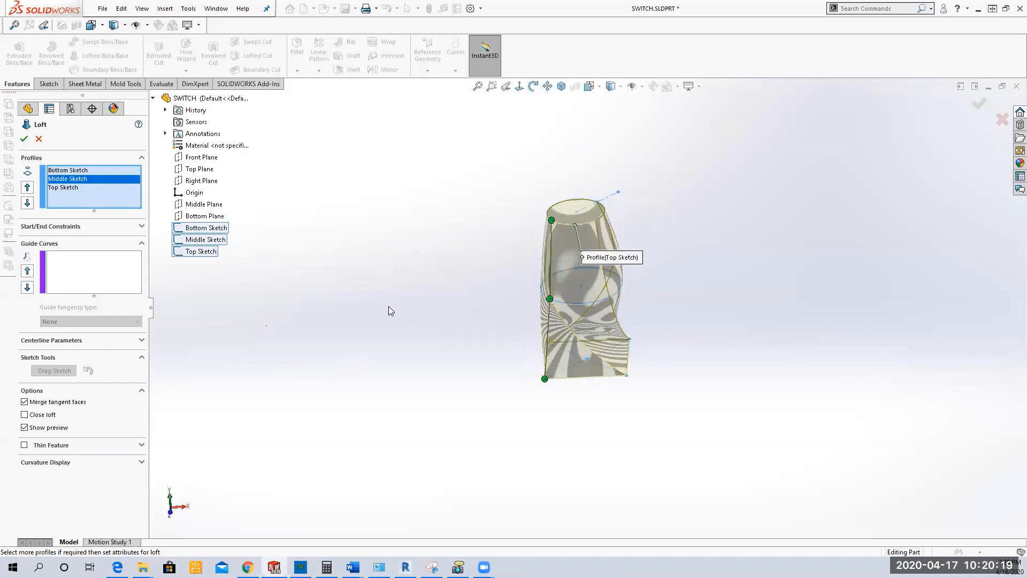
Step: Show all loft connectors and shift one connector's point on the middle circle outward toward its square corner
right_click(560, 301)
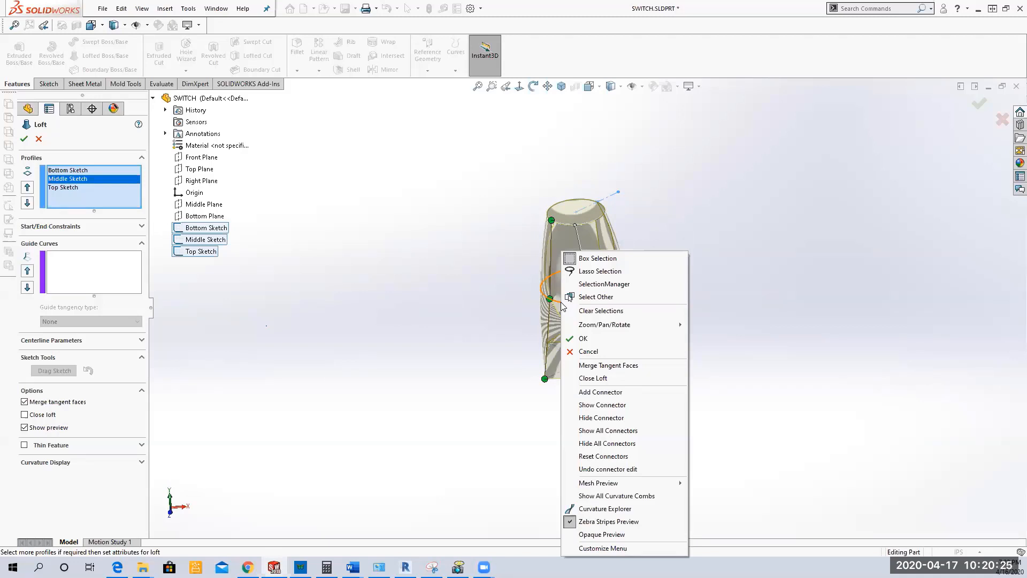
left_click(637, 435)
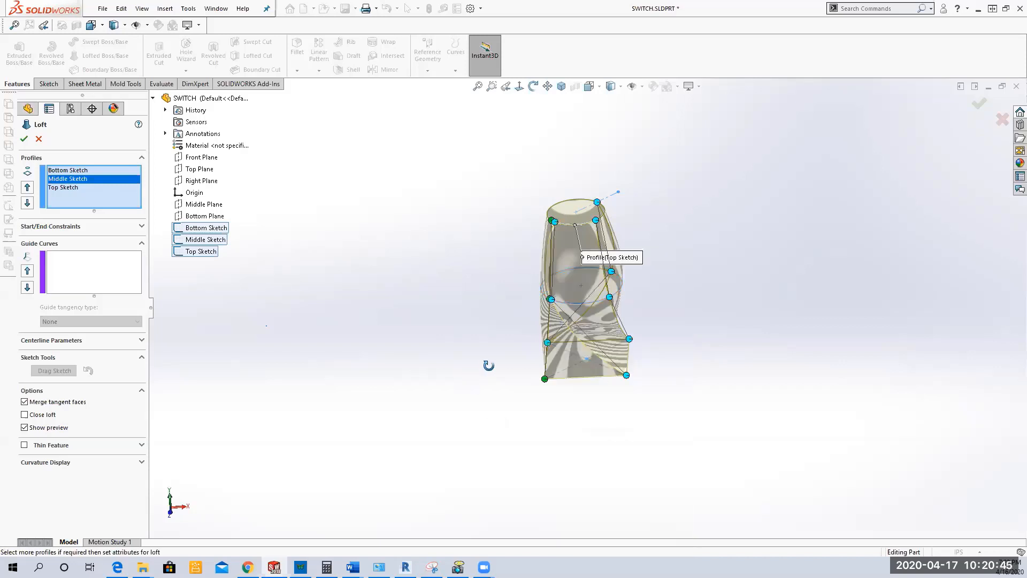
middle_click_drag(489, 362, 493, 452)
left_click_drag(562, 311, 601, 256)
middle_click_drag(480, 359, 422, 294)
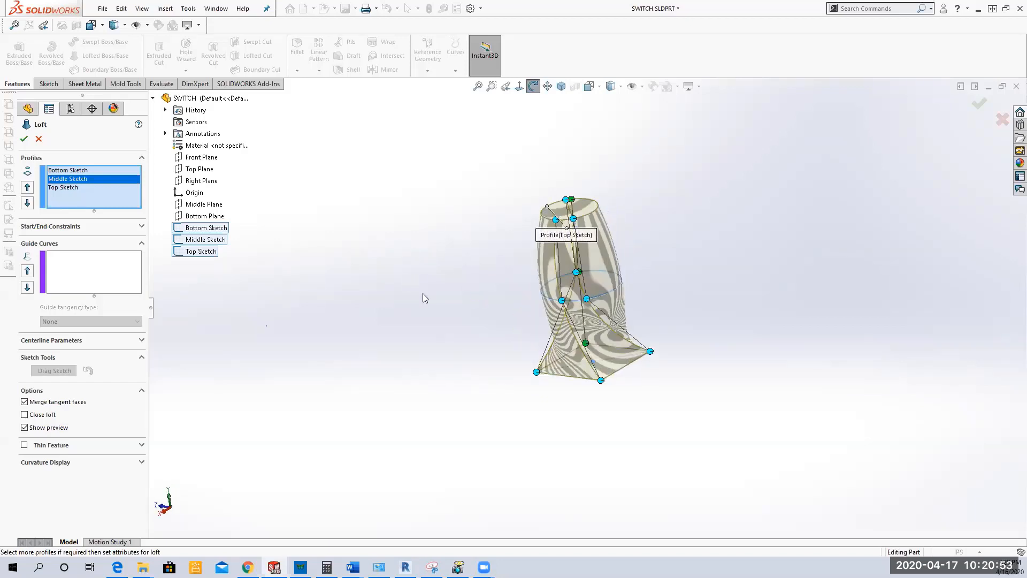
left_click_drag(587, 301, 620, 284)
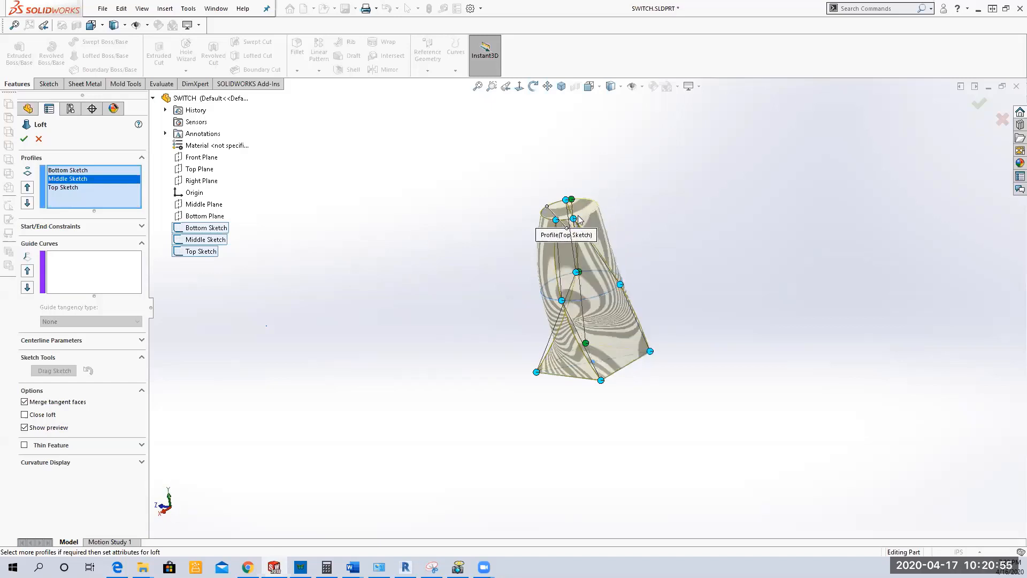
Step: Move the connector points bunched beside the main connector along the top and middle circles, above their own square corner
middle_click_drag(689, 309, 607, 324)
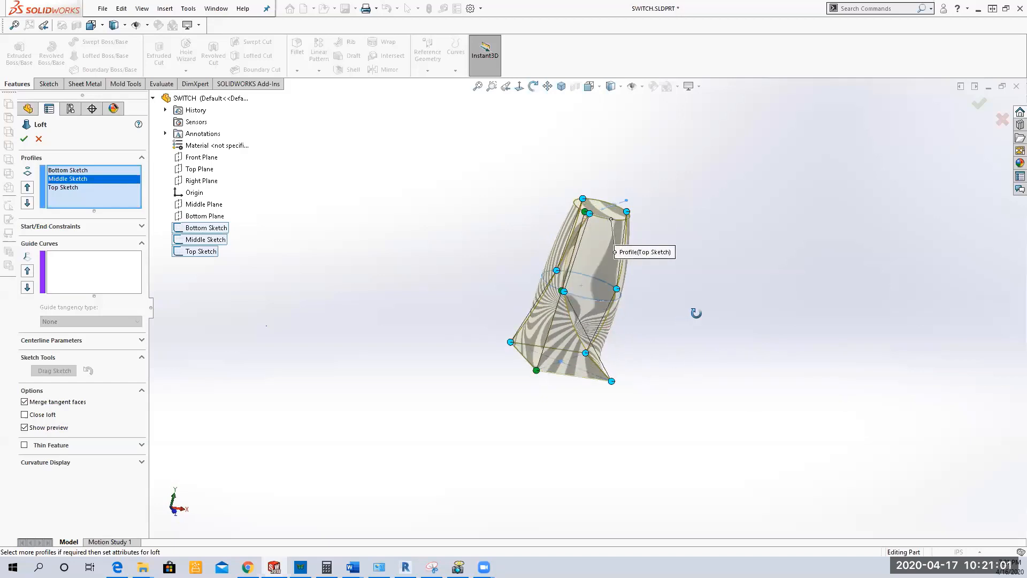
middle_click_drag(694, 312, 636, 257)
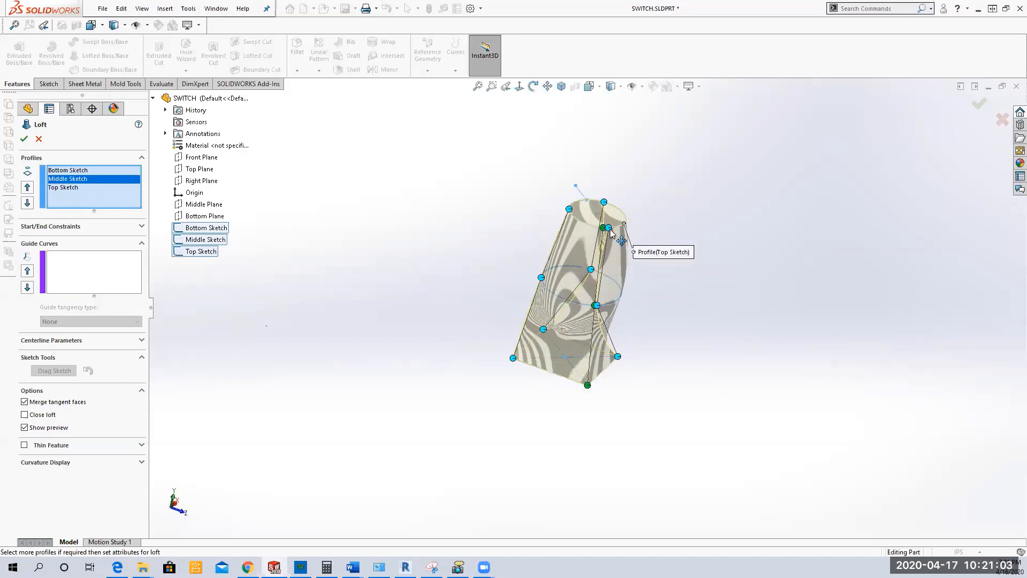
left_click_drag(609, 231, 625, 224)
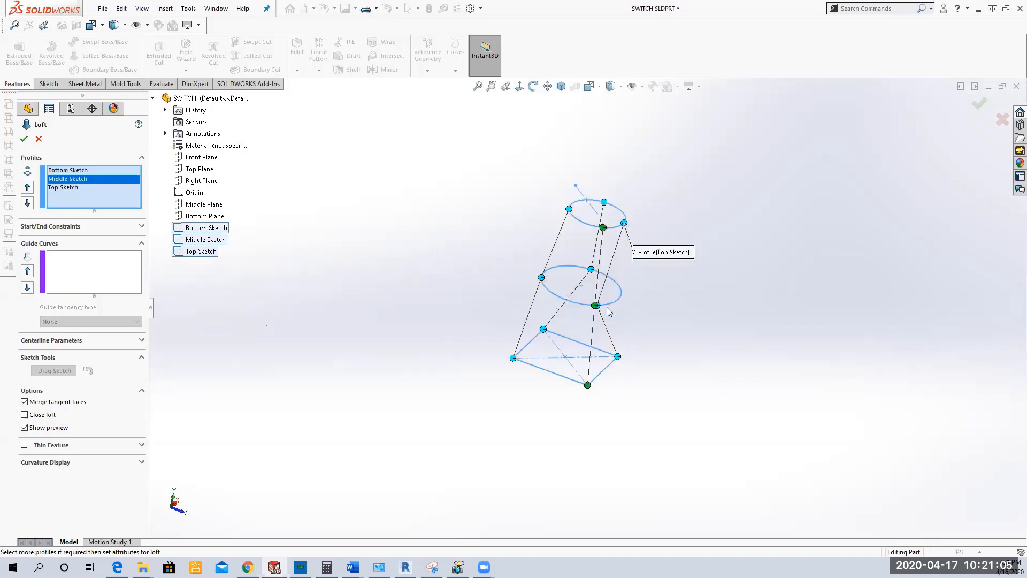
left_click_drag(595, 306, 620, 296)
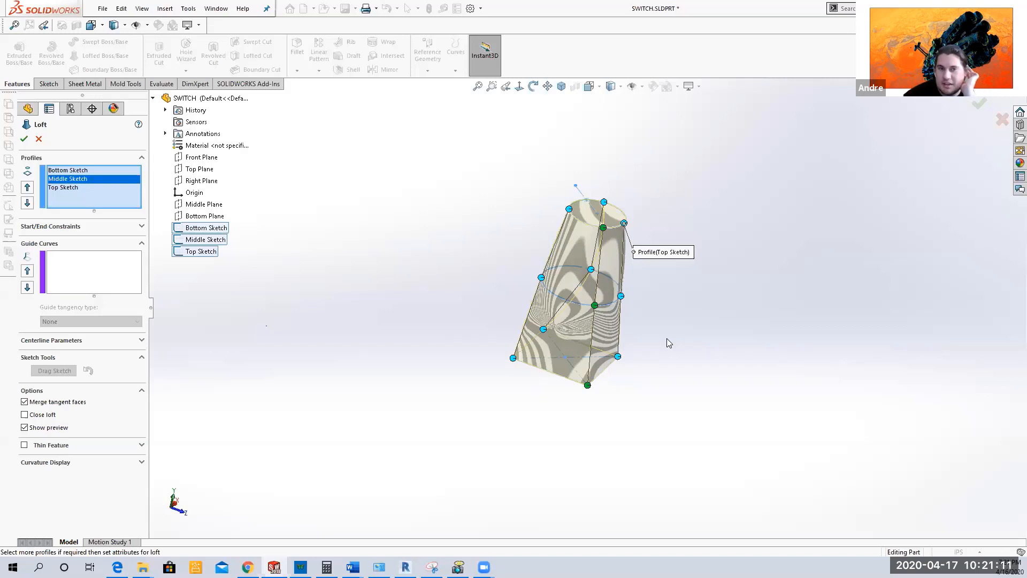
Step: Straighten the remaining connectors by moving their points on the middle and top circles into line with the square's corners
middle_click_drag(666, 338, 569, 310)
left_click_drag(568, 311, 591, 306)
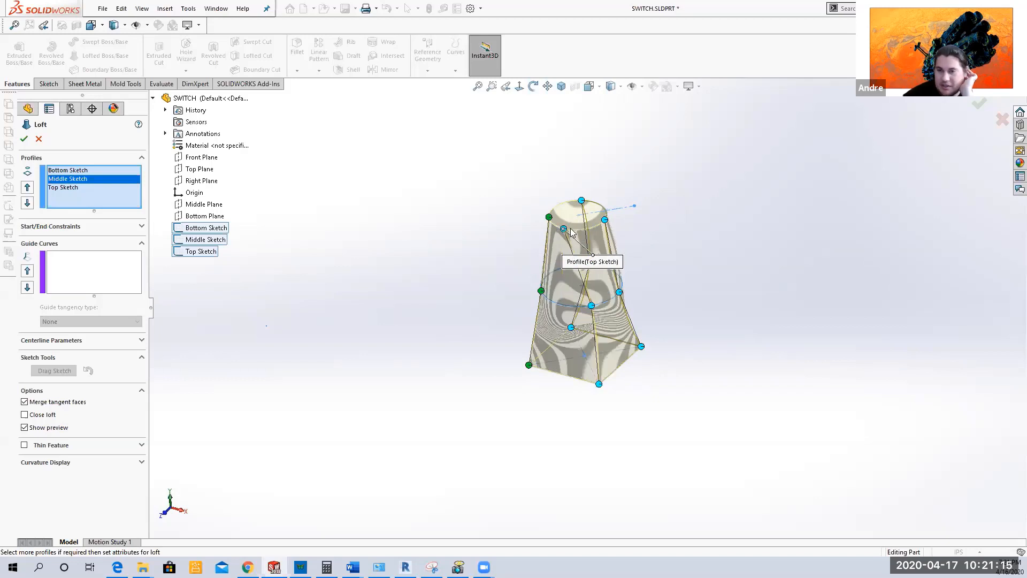
middle_click_drag(708, 327, 635, 345)
left_click_drag(573, 309, 596, 309)
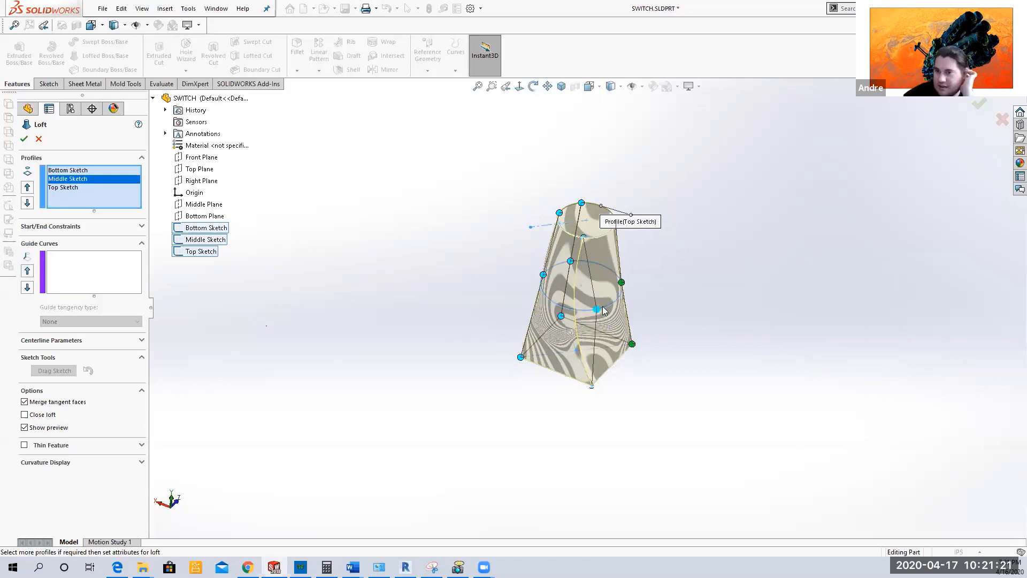
left_click_drag(583, 238, 593, 238)
middle_click_drag(685, 393, 542, 299)
left_click_drag(551, 294, 564, 300)
middle_click_drag(487, 212, 594, 248)
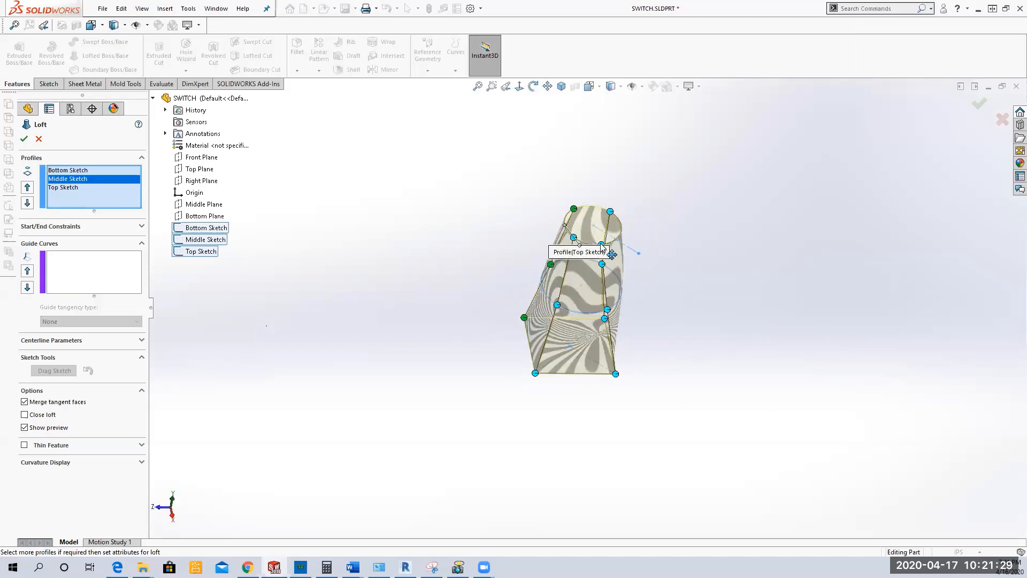
Step: Reset the loft's connectors to their default alignment
middle_click_drag(649, 346, 666, 388)
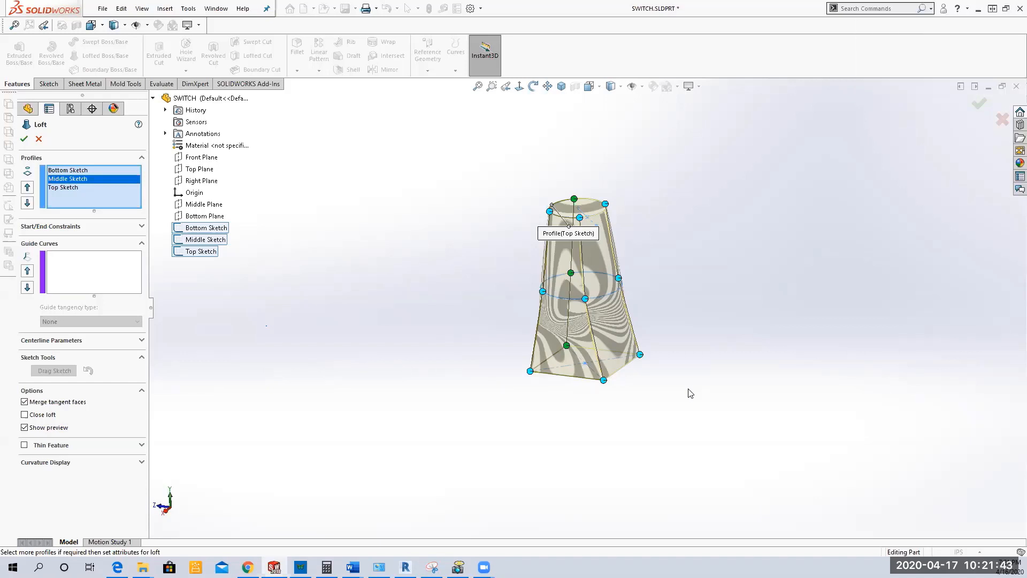
middle_click_drag(653, 293, 680, 297)
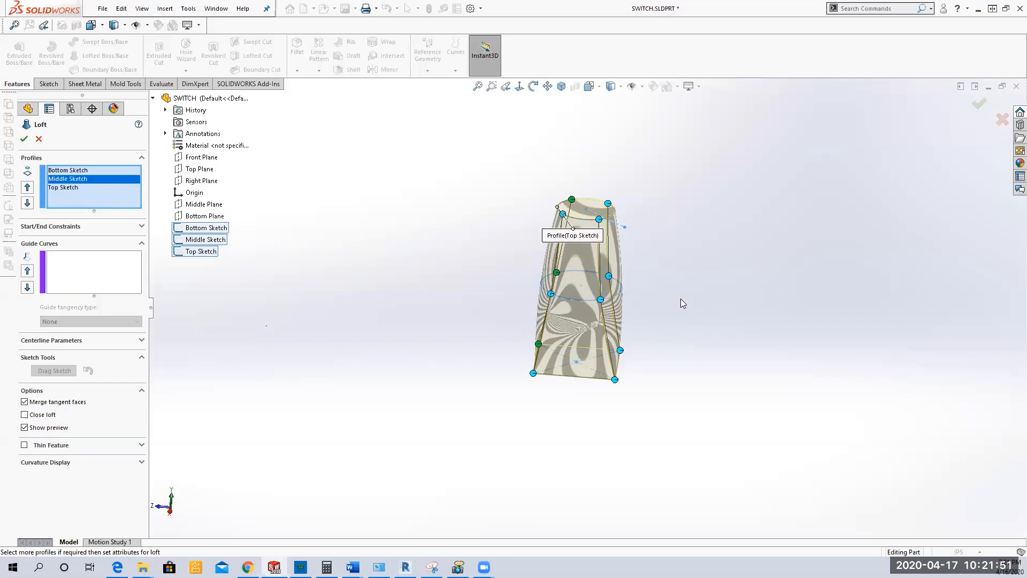
mouse_move(660, 298)
middle_mouse_down()
mouse_move(632, 227)
mouse_move(622, 326)
mouse_move(646, 299)
middle_mouse_up()
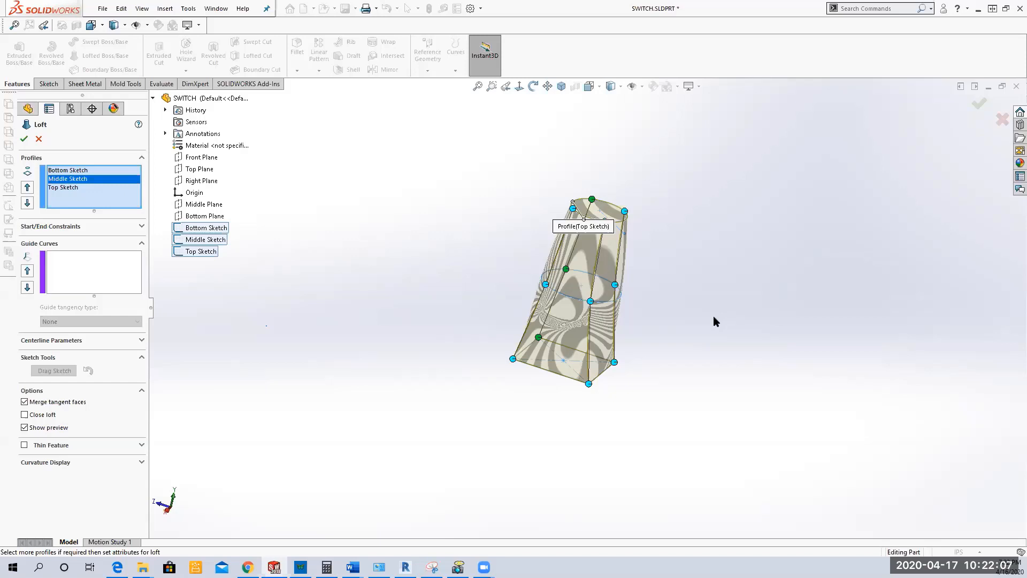
middle_click_drag(687, 305, 704, 321)
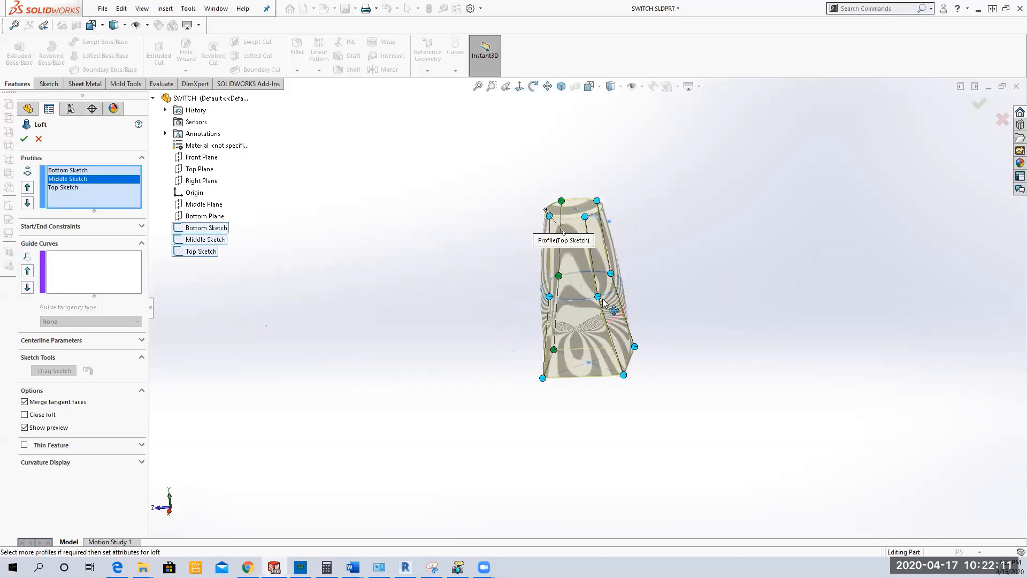
right_click(596, 296)
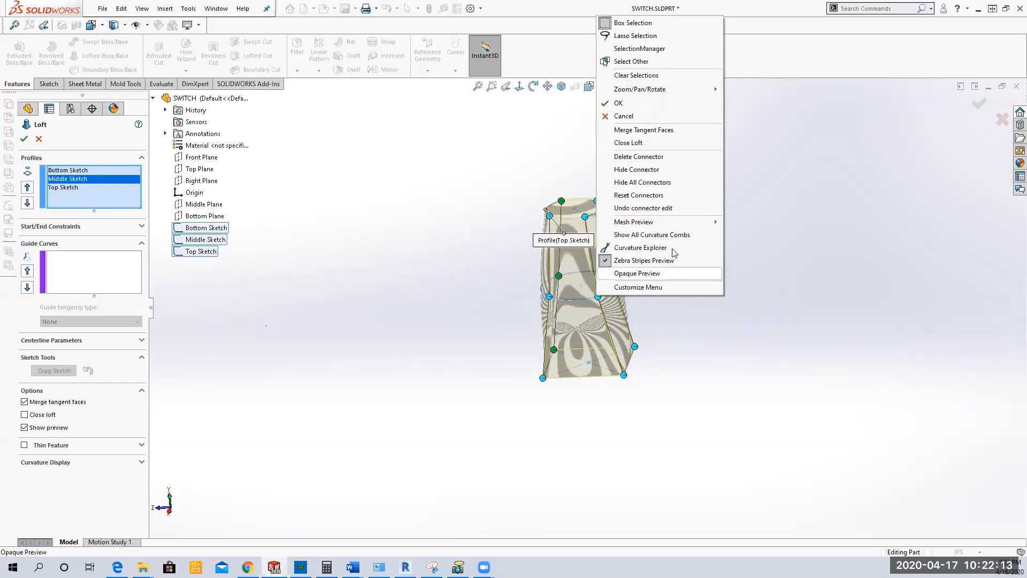
left_click(647, 200)
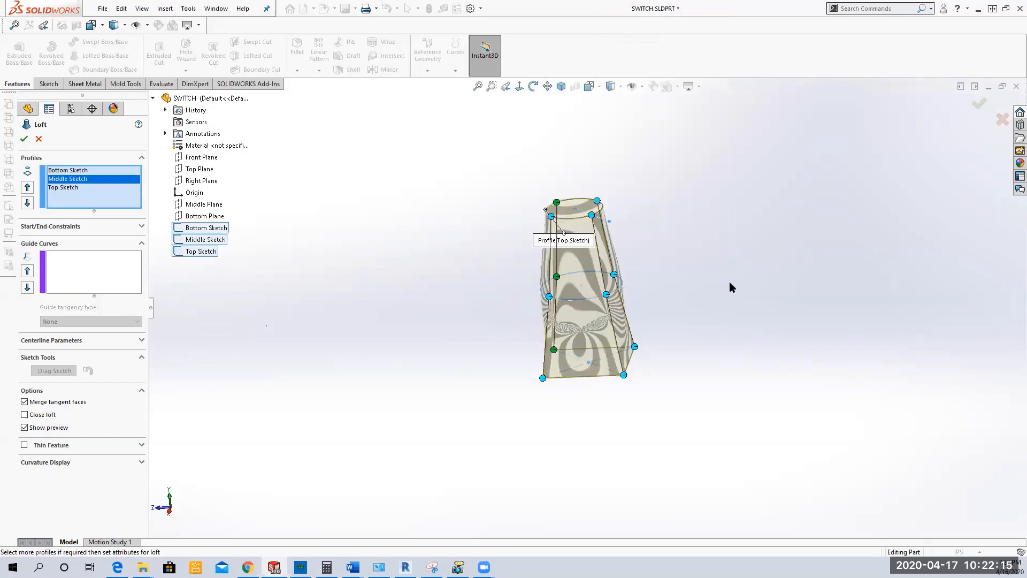
Step: Try moving one connector's point along the middle circle to twist the loft, and reset the connectors to their defaults
middle_click_drag(766, 256, 744, 327)
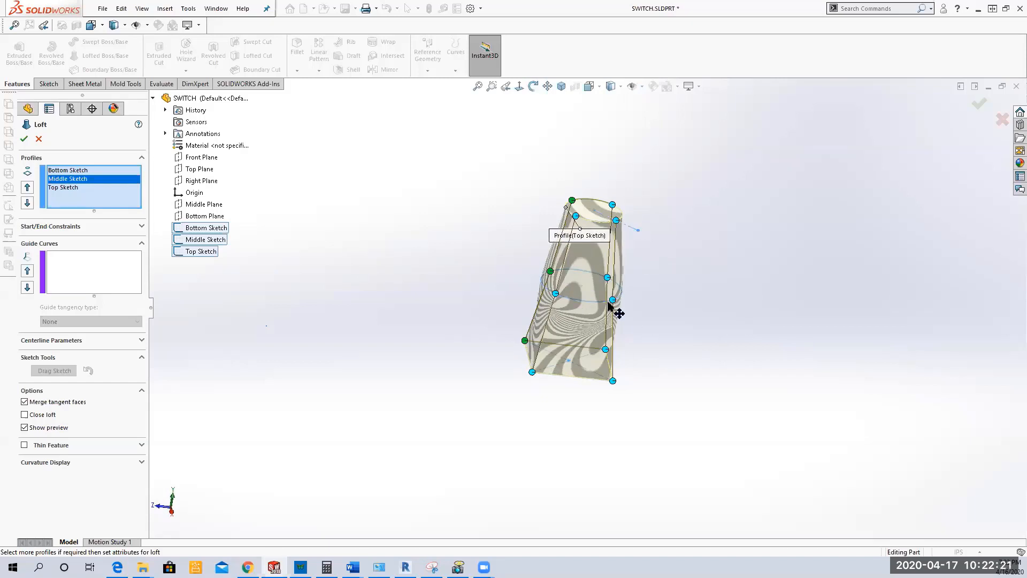
left_click_drag(613, 301, 562, 296)
middle_click_drag(670, 344, 655, 381)
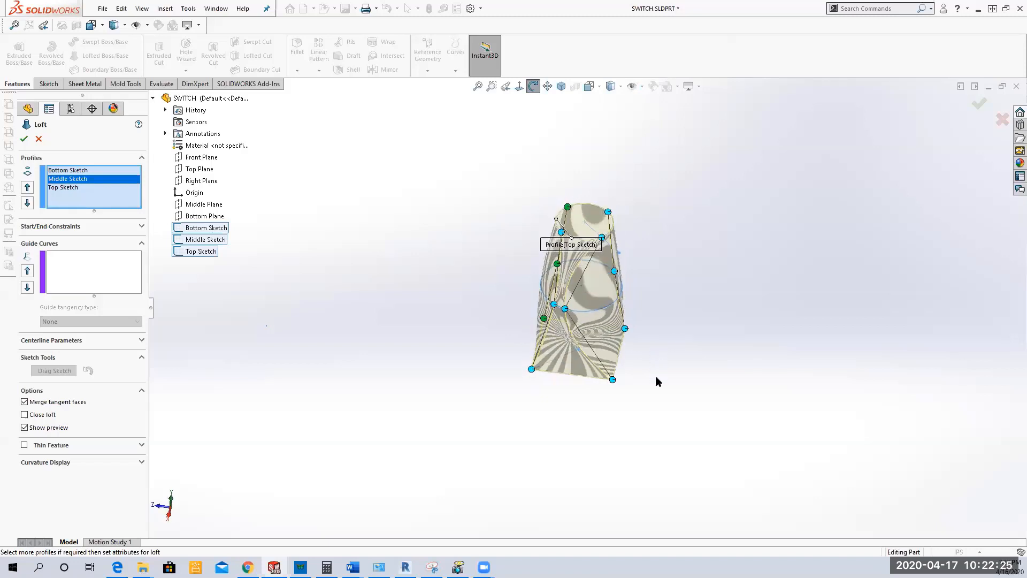
right_click(566, 309)
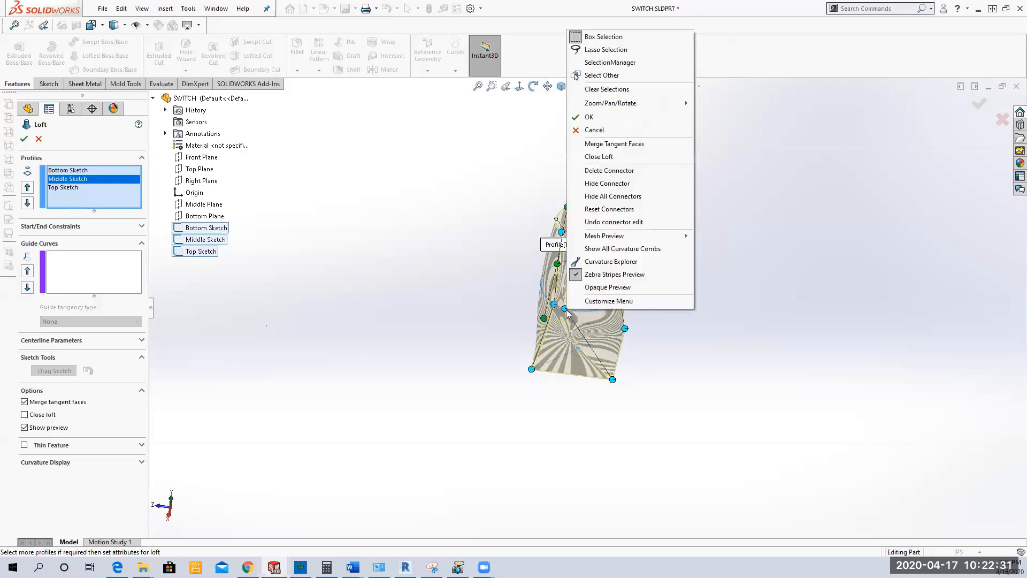
left_click(637, 213)
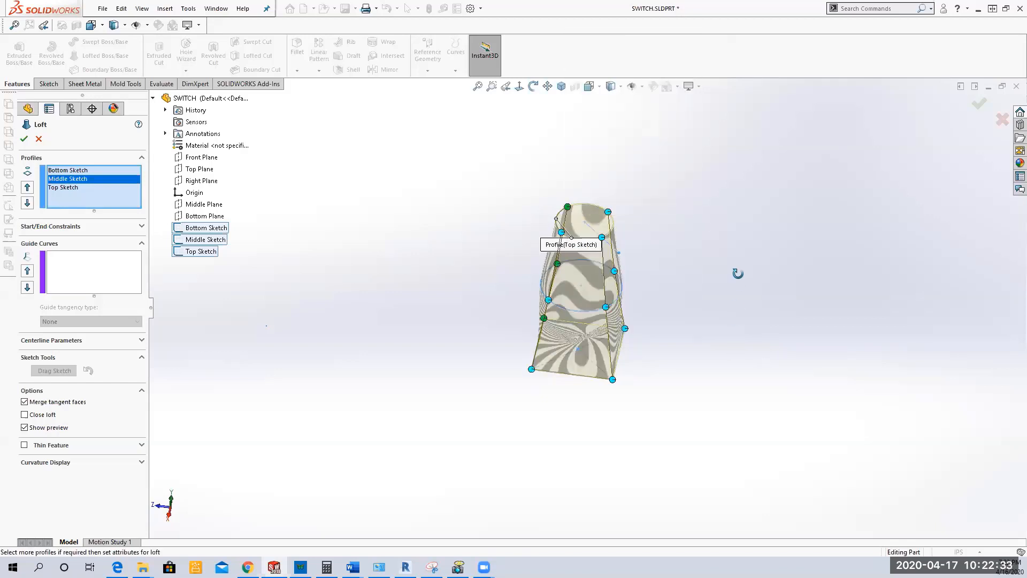
Step: Create the loft through the three profiles with default connectors and save the part
middle_click_drag(738, 274, 698, 304)
left_click(24, 139)
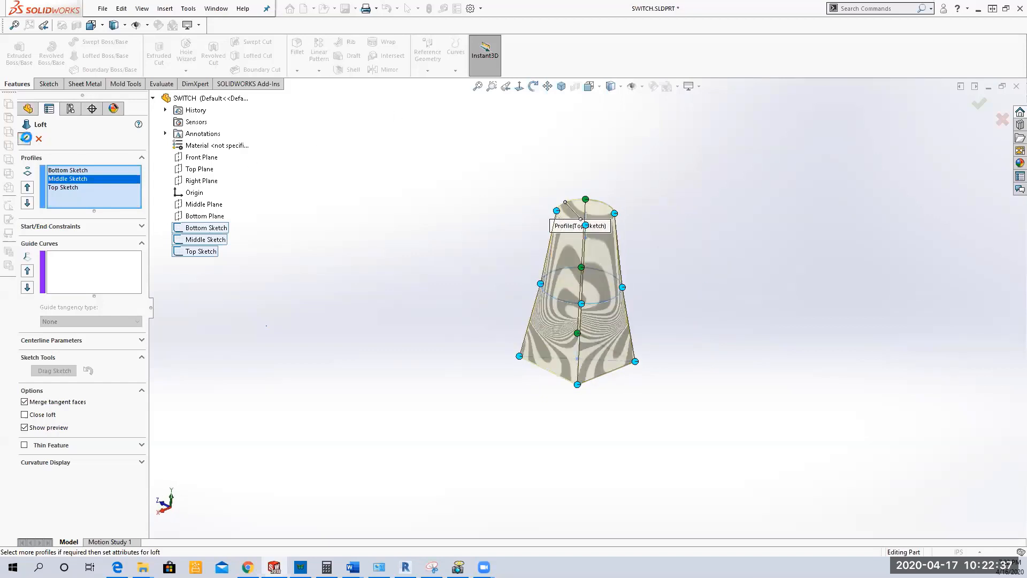
middle_click_drag(318, 222, 425, 249)
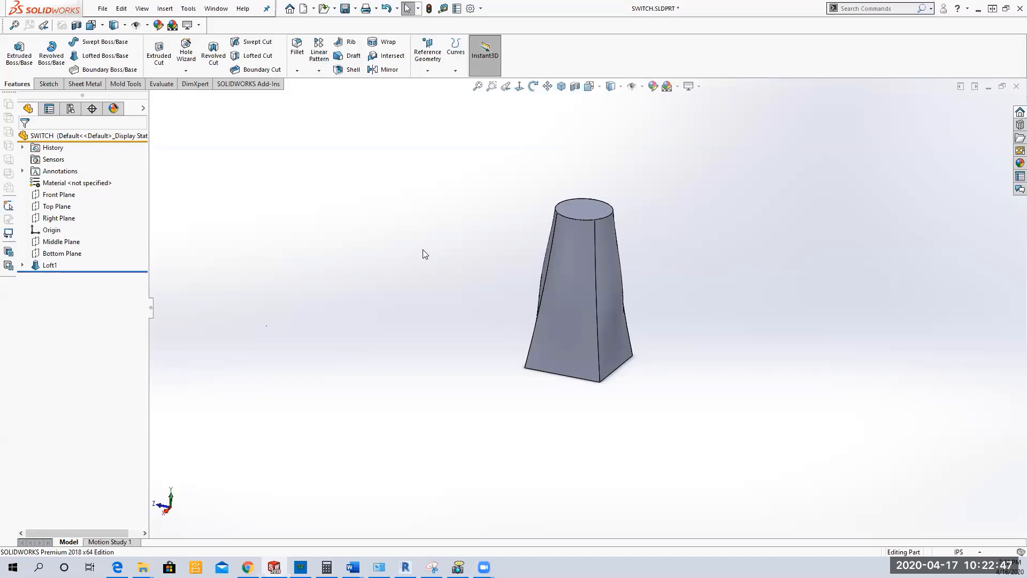
left_click(345, 8)
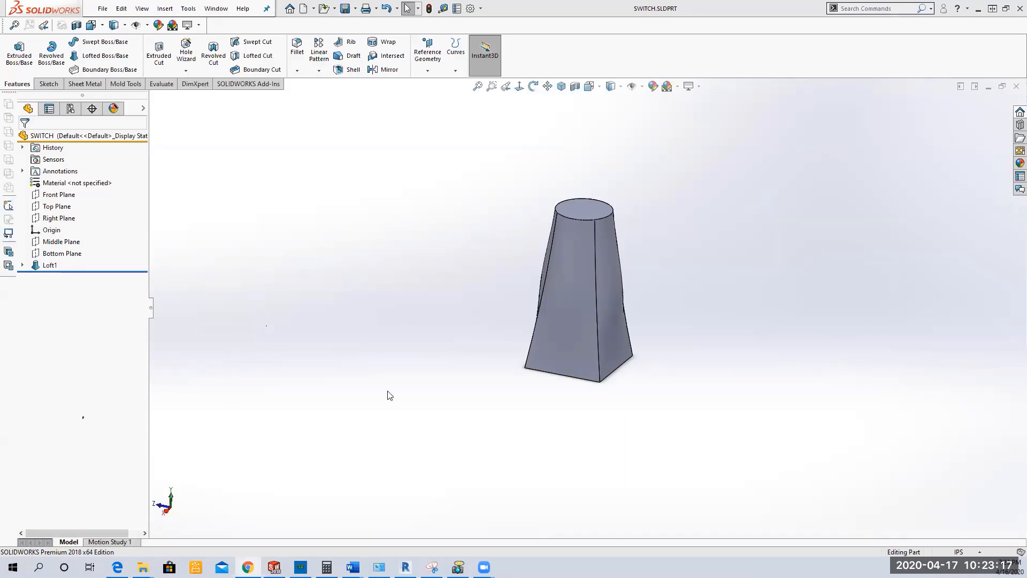
Step: Add a 0.2 in dome to the loft's circular top face with Continuous dome turned off, and save the part
left_click(586, 216)
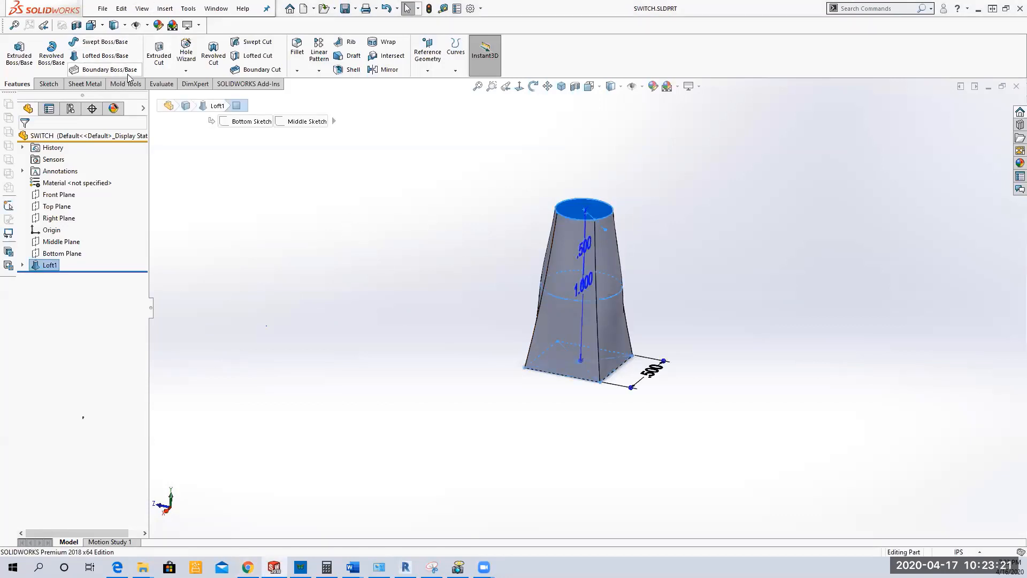
left_click(165, 9)
mouse_move(200, 53)
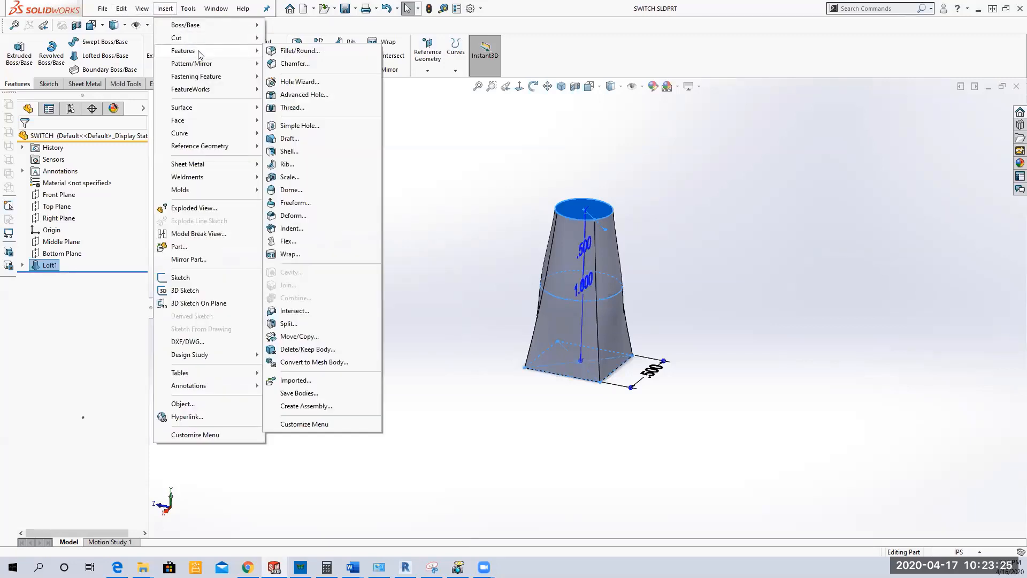
left_click(291, 190)
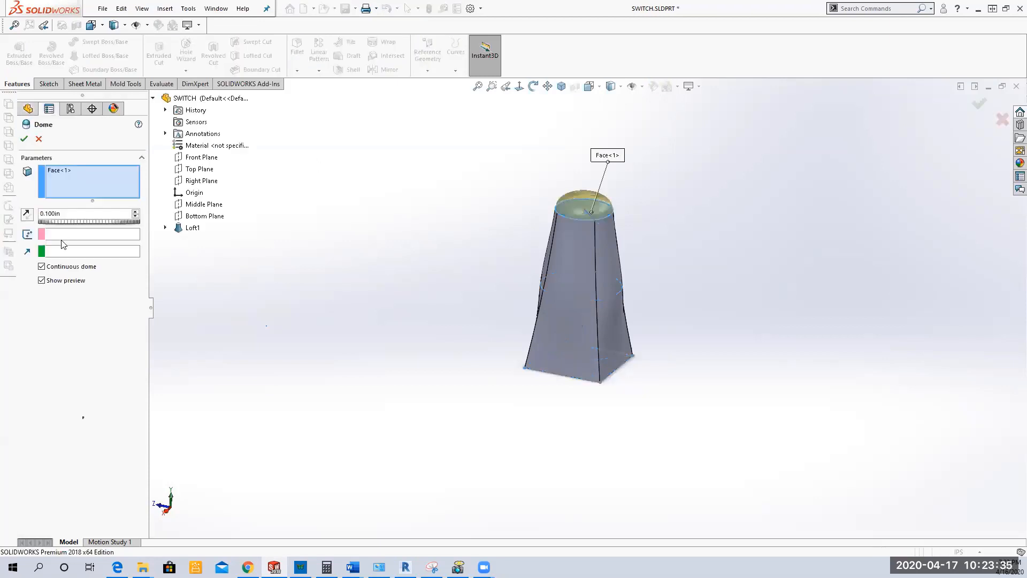
left_click(42, 266)
left_click_drag(71, 214, 16, 215)
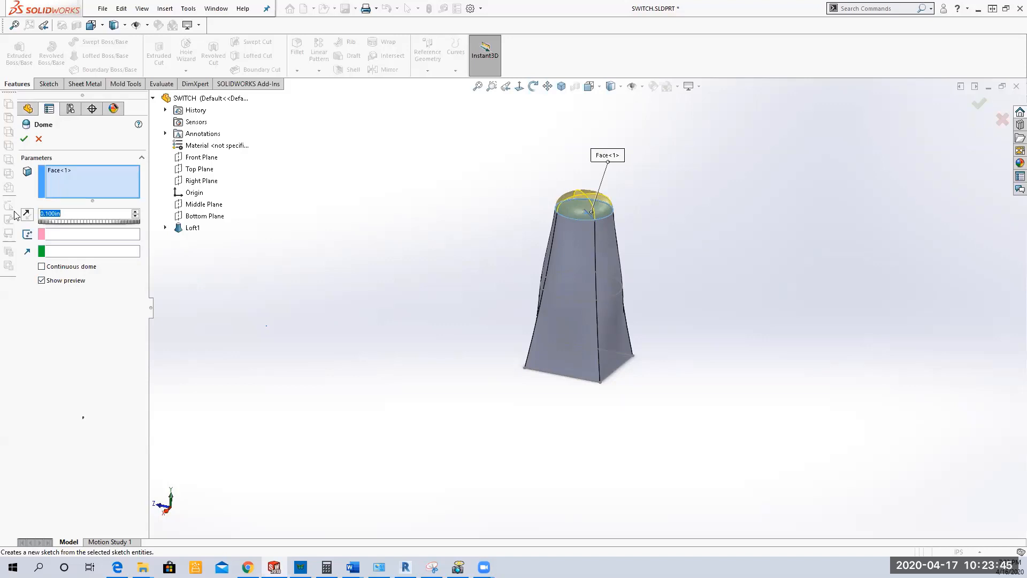
type(".2")
left_click(293, 306)
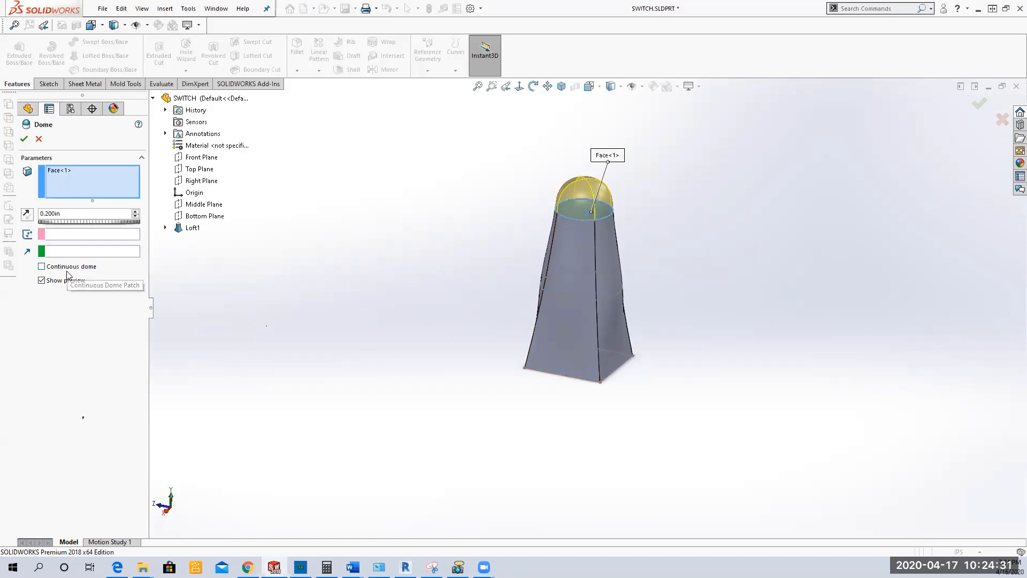
left_click(24, 139)
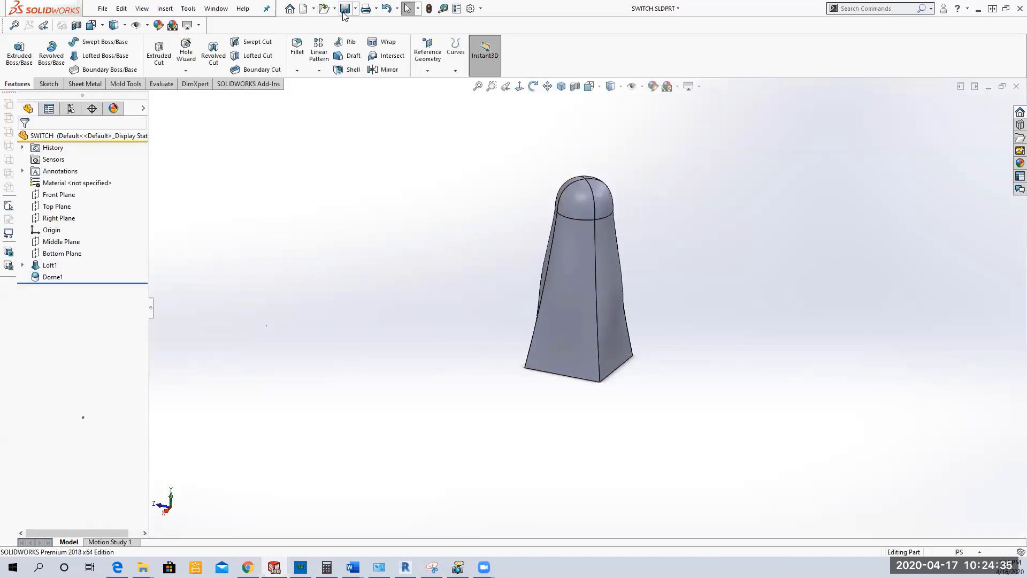
left_click(344, 10)
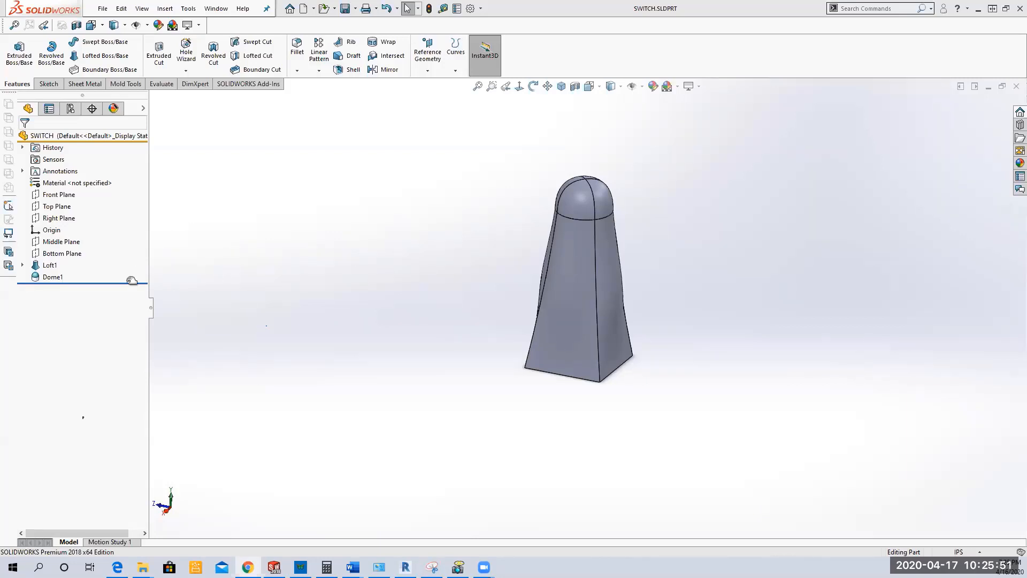
Step: Roll the model back to before the dome and delete the loft, keeping its absorbed sketches and the dome feature
left_click_drag(131, 280, 239, 274)
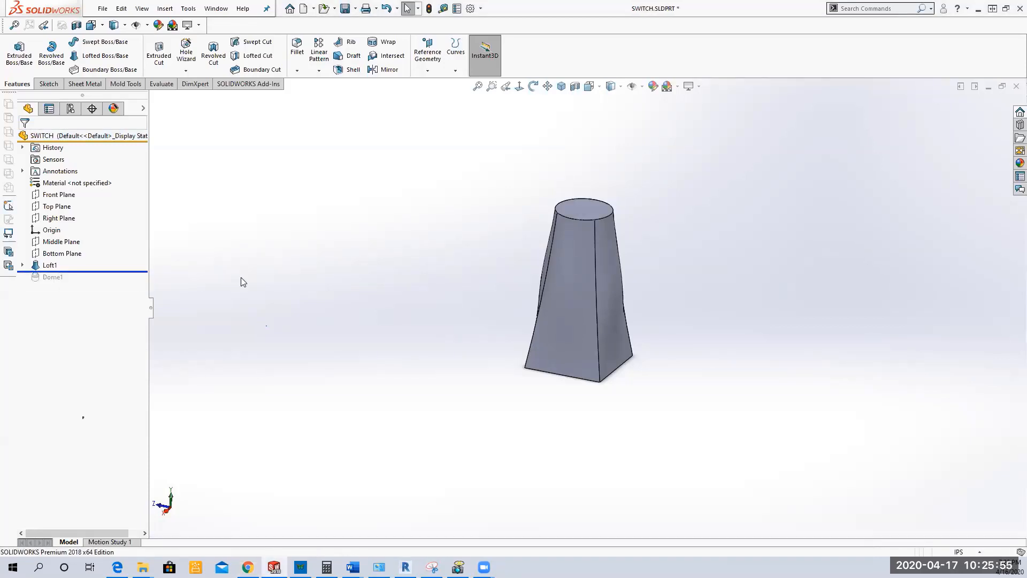
left_click(22, 264)
left_click(48, 265)
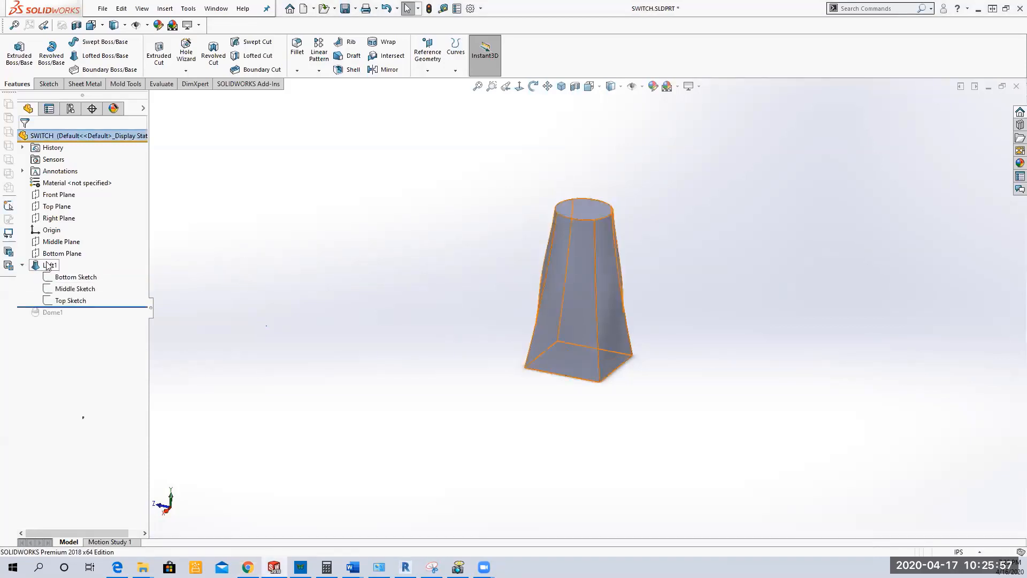
right_click(48, 266)
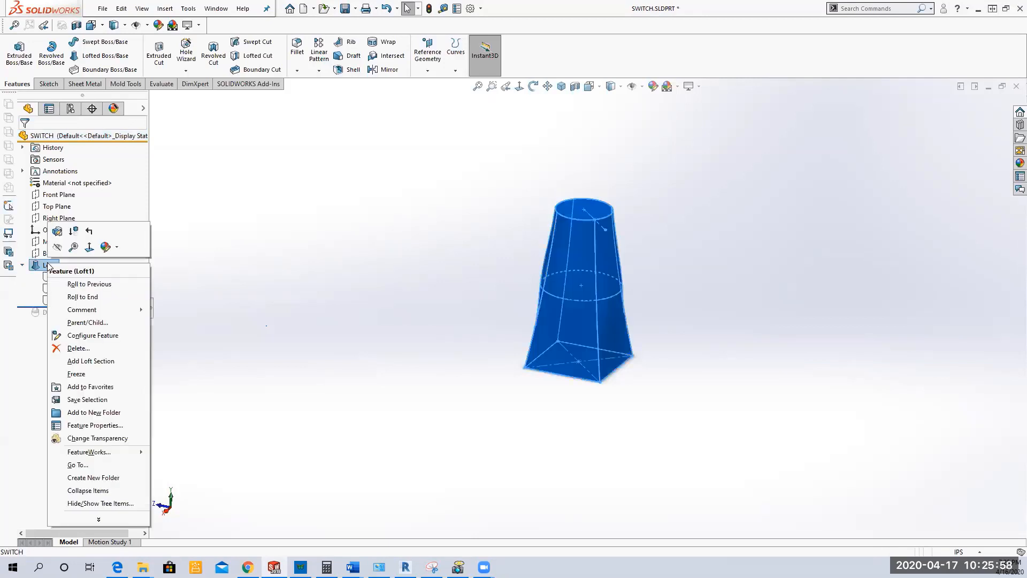
left_click(90, 349)
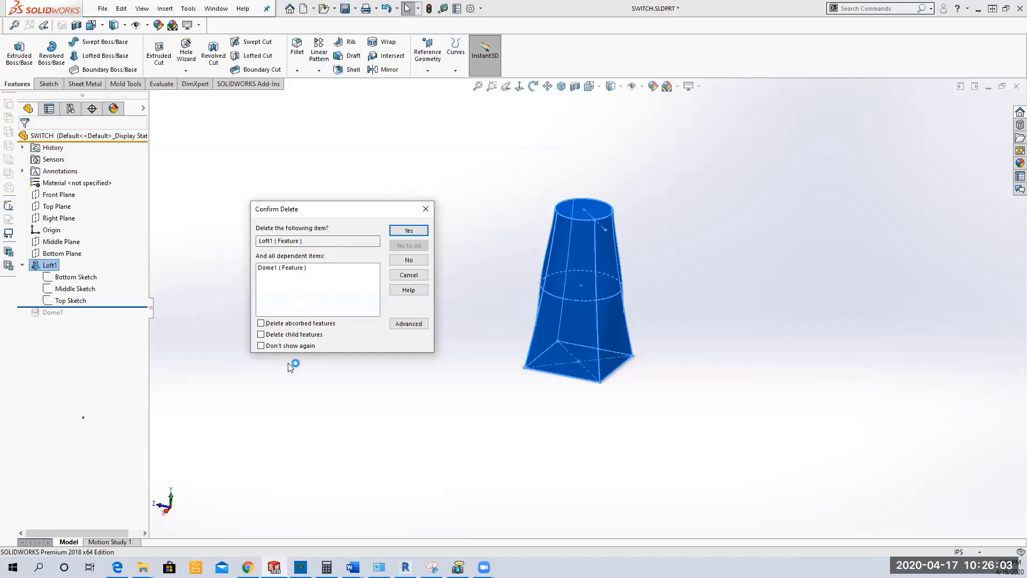
left_click(291, 270)
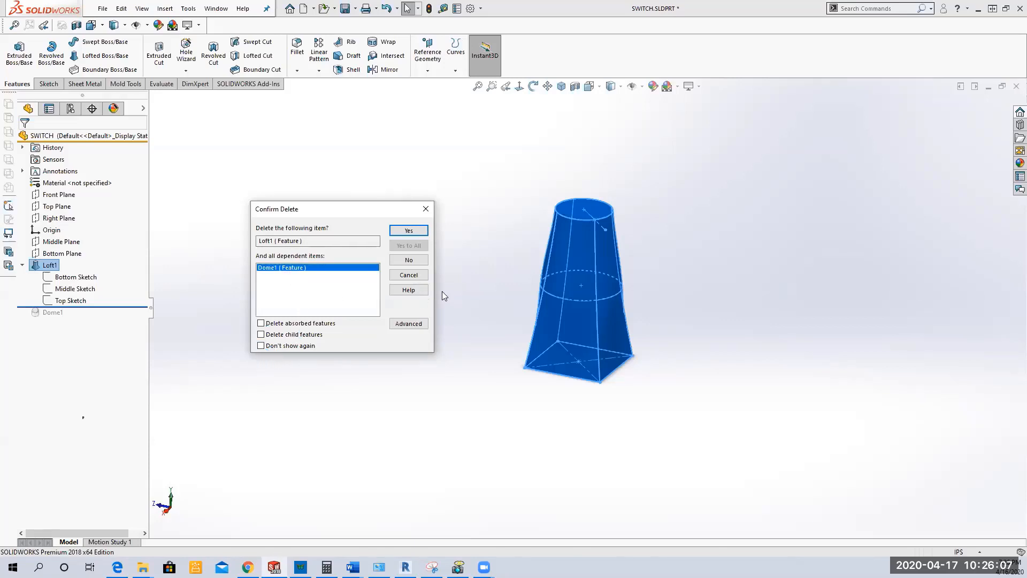
left_click(408, 323)
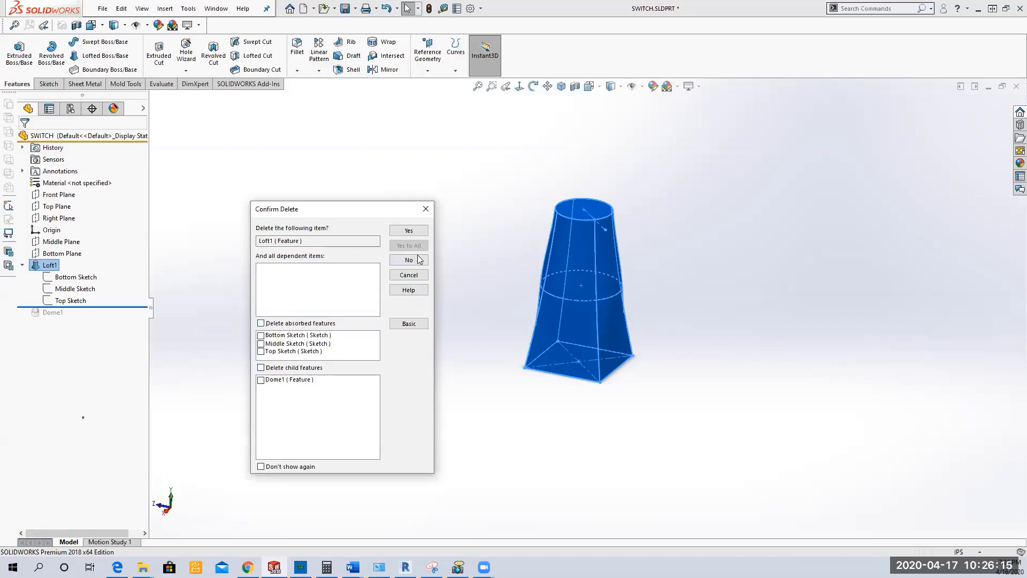
left_click(409, 230)
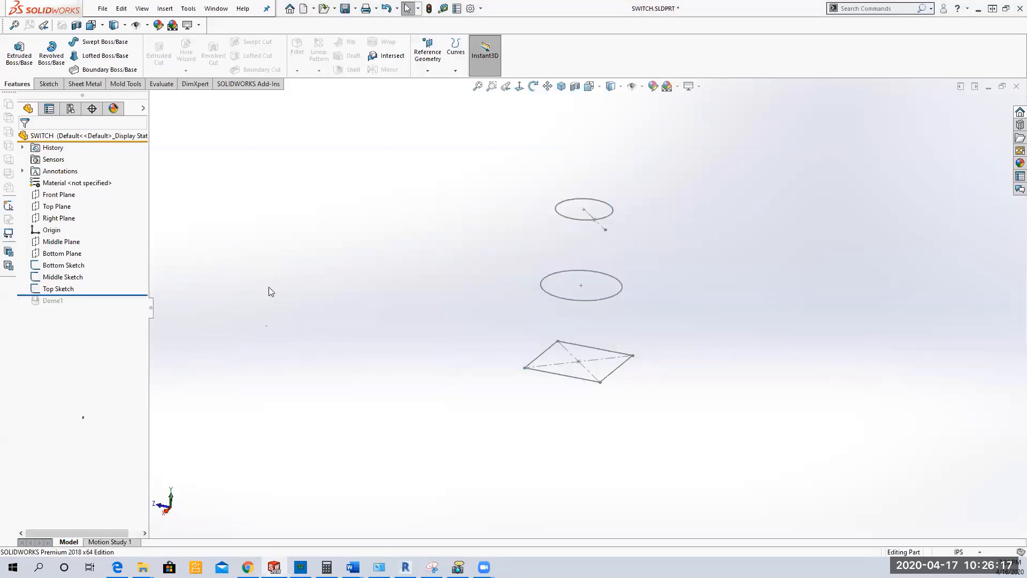
left_click(63, 264)
left_click(62, 276)
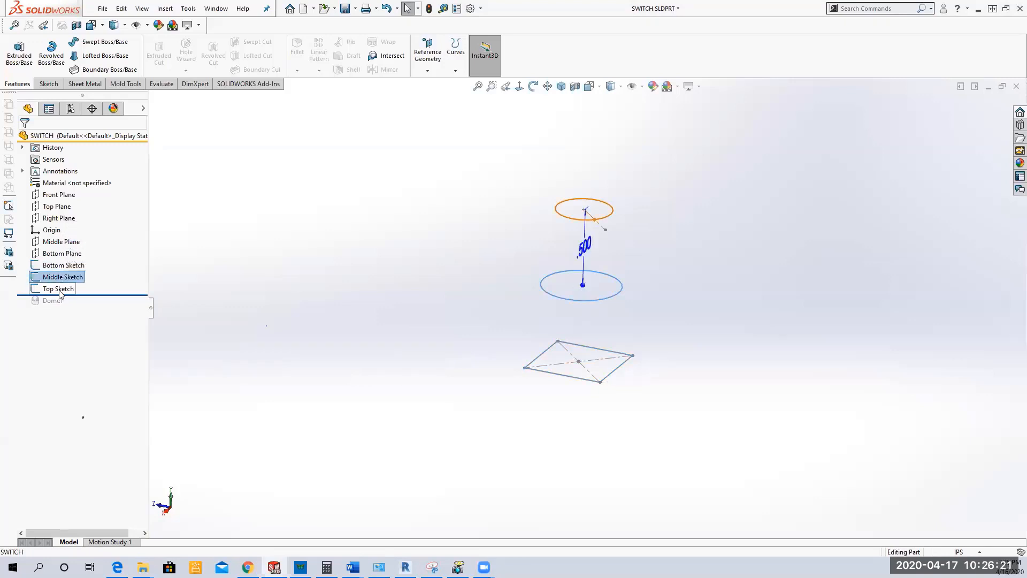
left_click(58, 289)
left_click(280, 278)
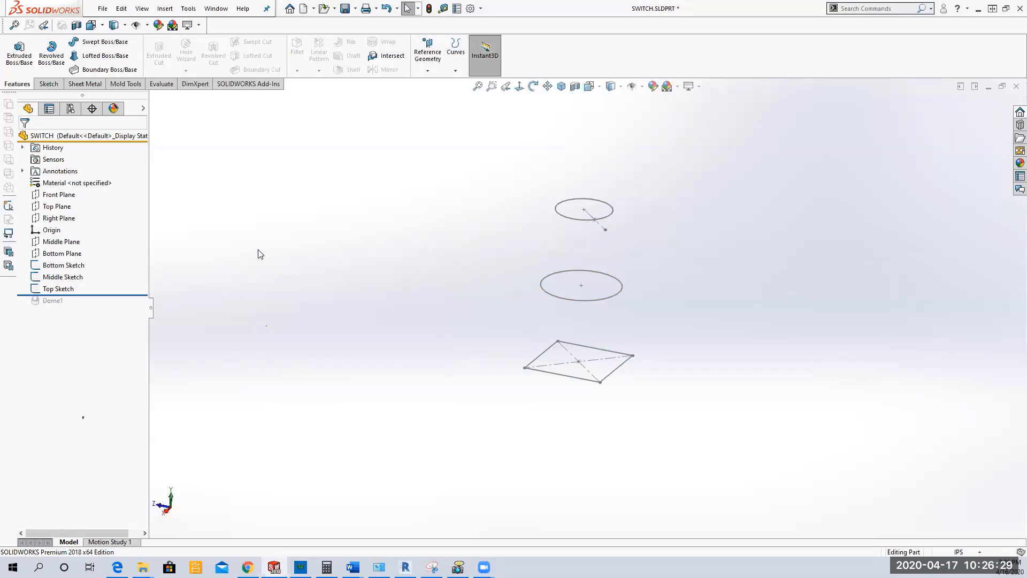
Step: Edit the Bottom Sketch to add a sketch point at the midpoint of each of the square's four sides
left_click(57, 265)
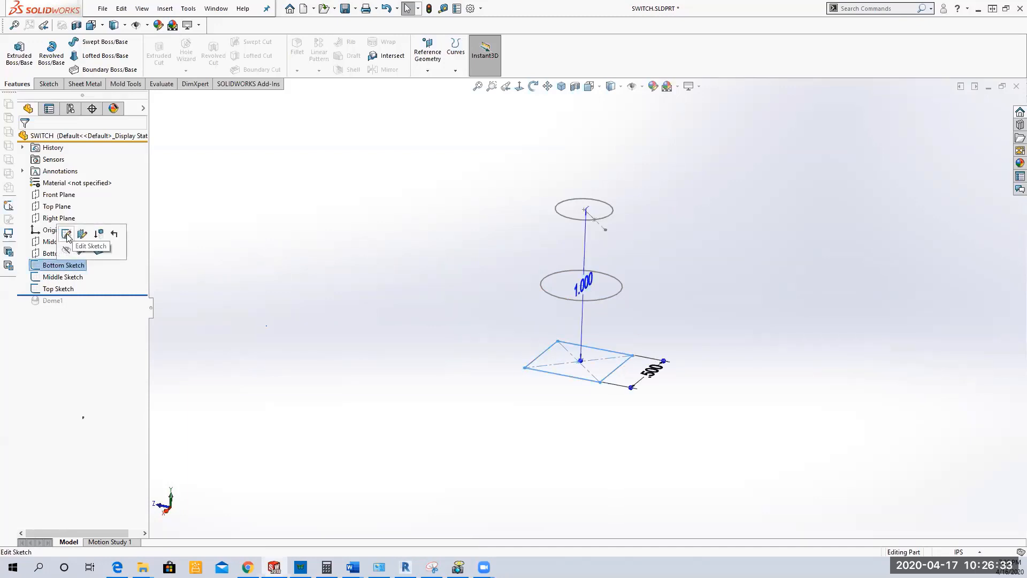
left_click(66, 234)
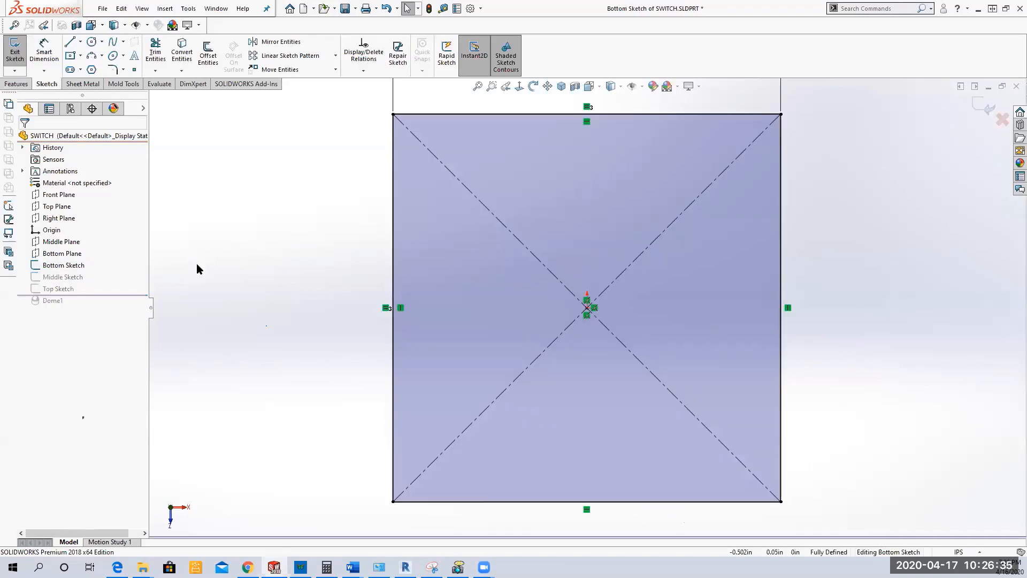
left_click(134, 69)
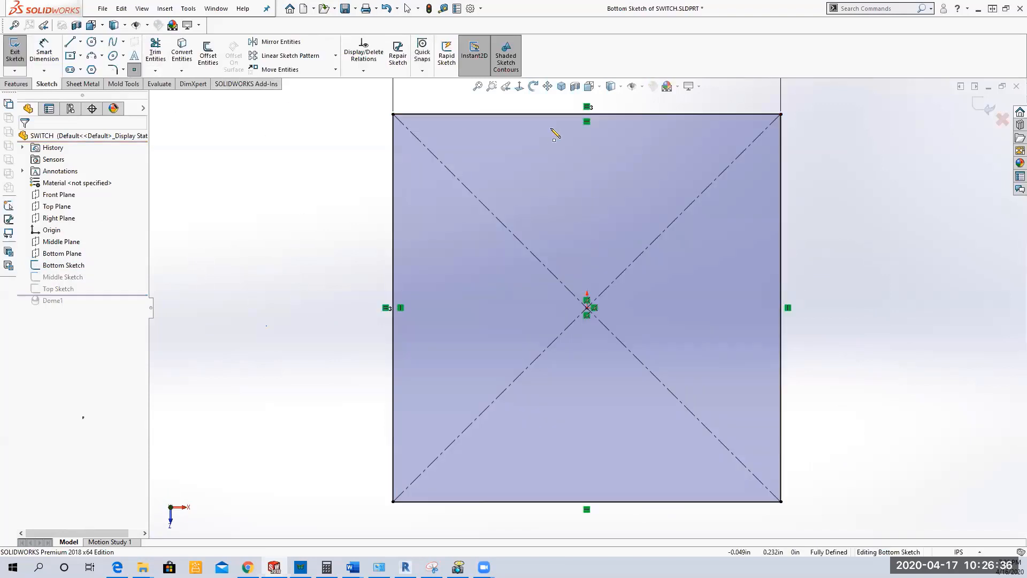
left_click(586, 114)
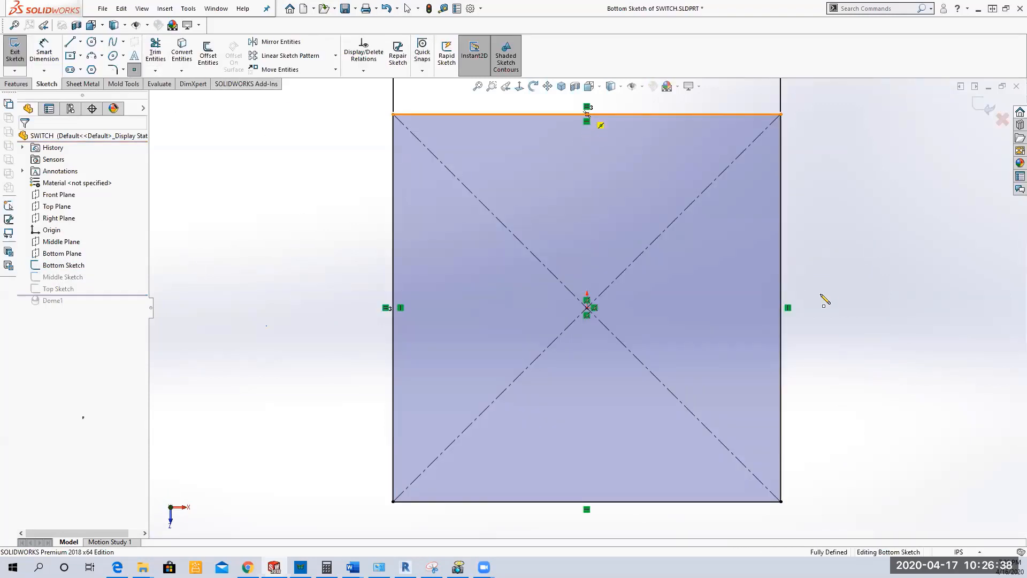
left_click(781, 308)
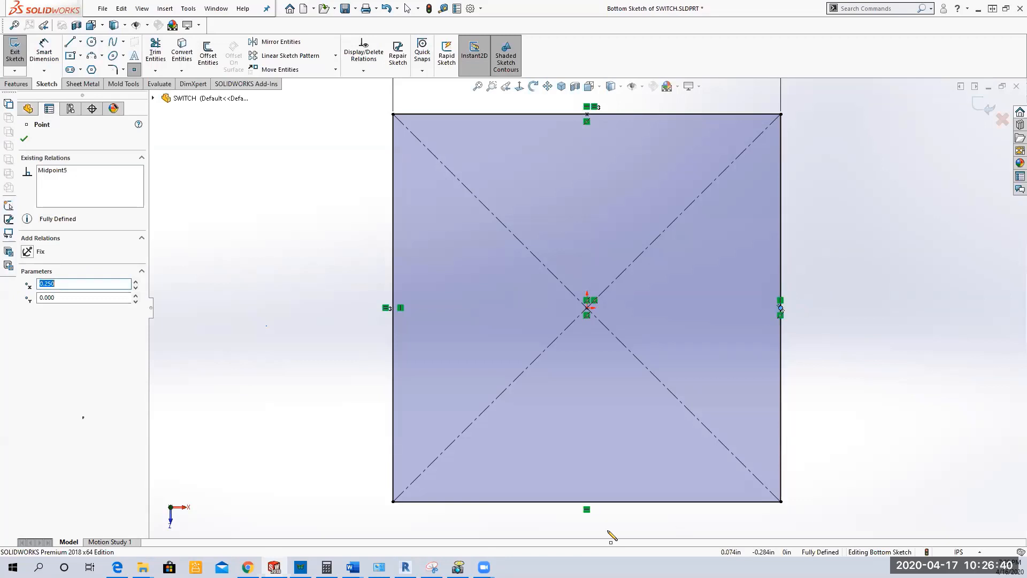
left_click(587, 502)
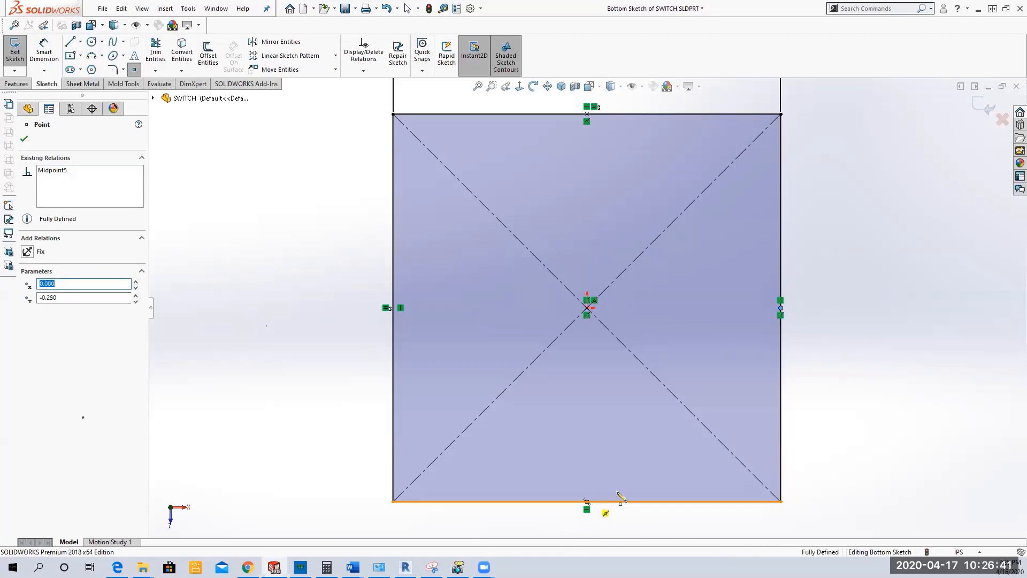
left_click(393, 308)
right_click(313, 221)
left_click(332, 225)
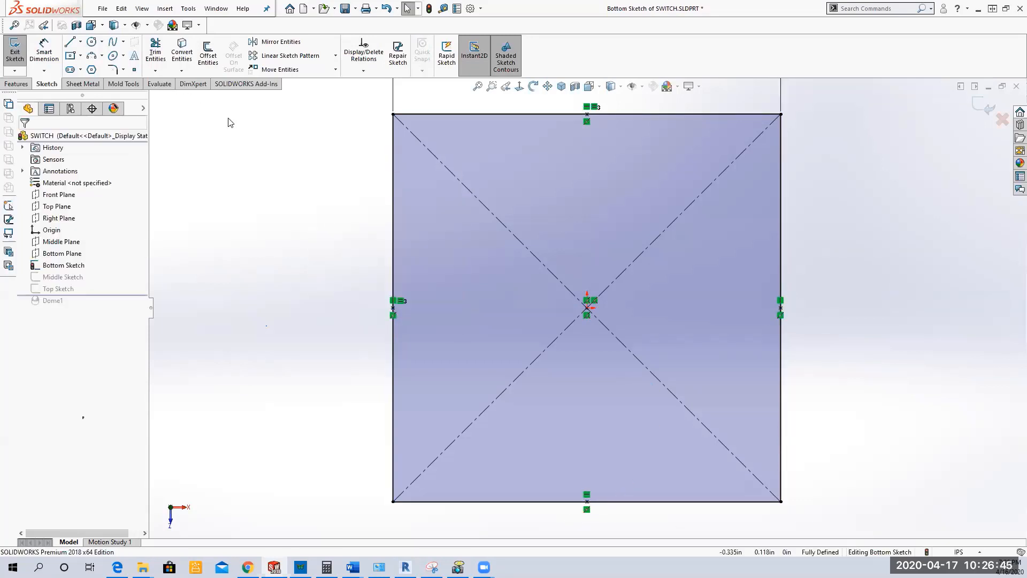
left_click(15, 52)
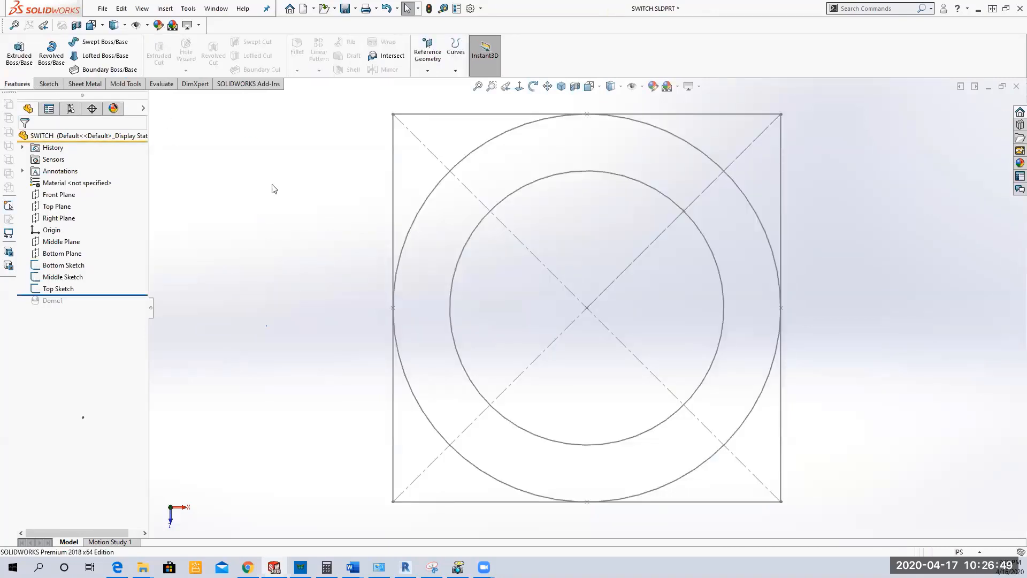
Step: Edit the Middle Sketch to add a sketch point at each of the circle's four quadrants
left_click(69, 274)
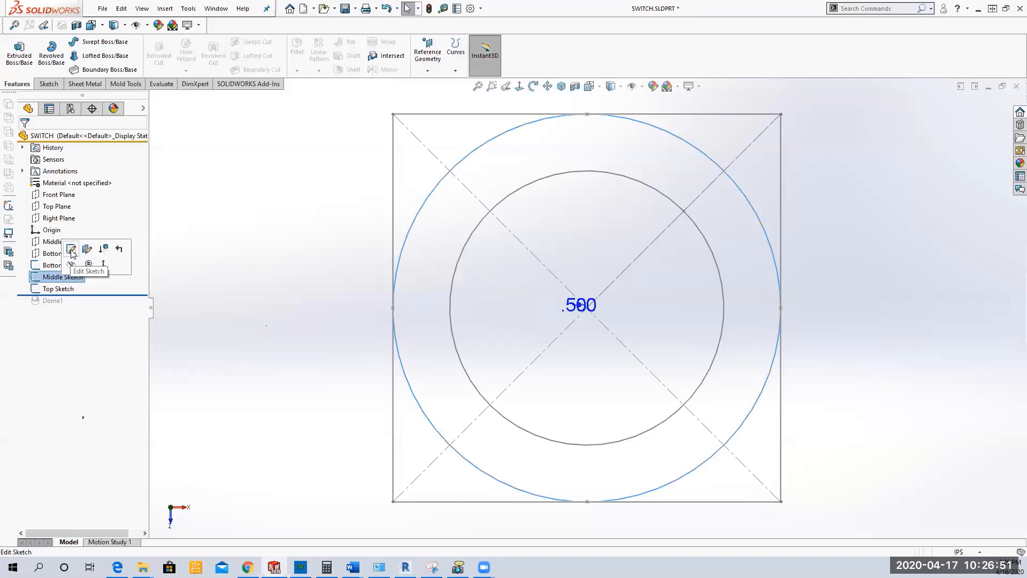
left_click(71, 249)
left_click(134, 69)
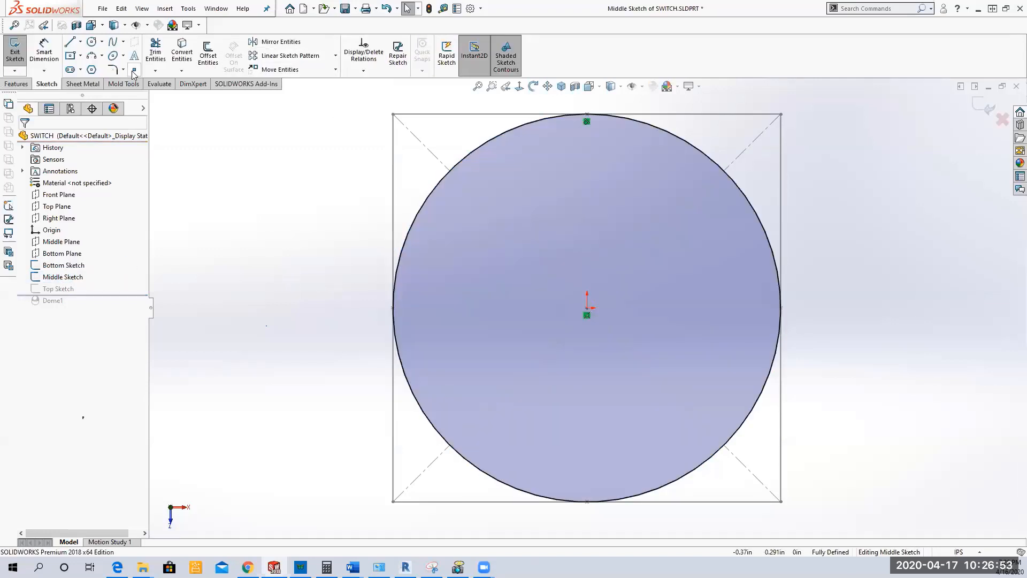
left_click(603, 114)
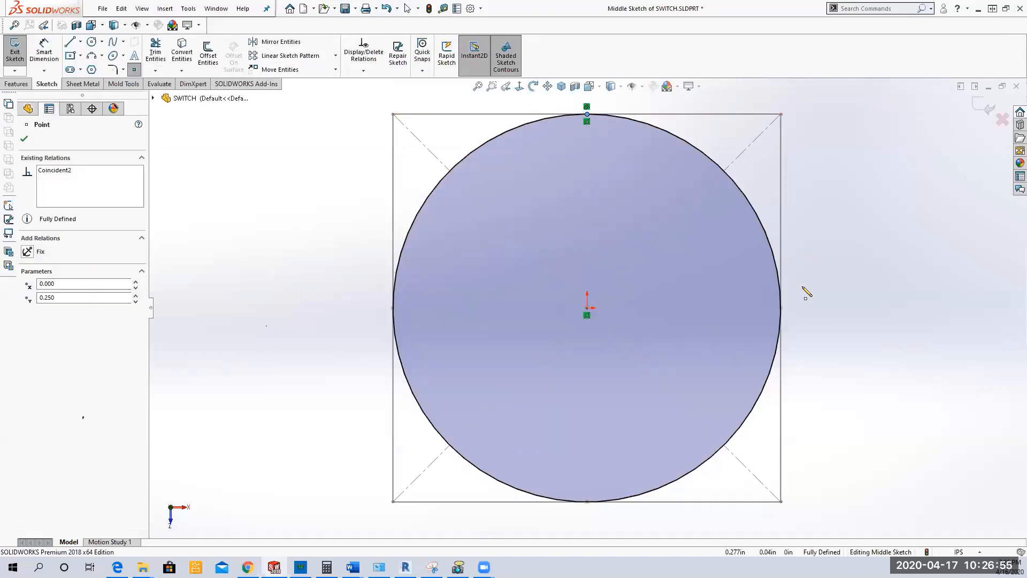
left_click(780, 309)
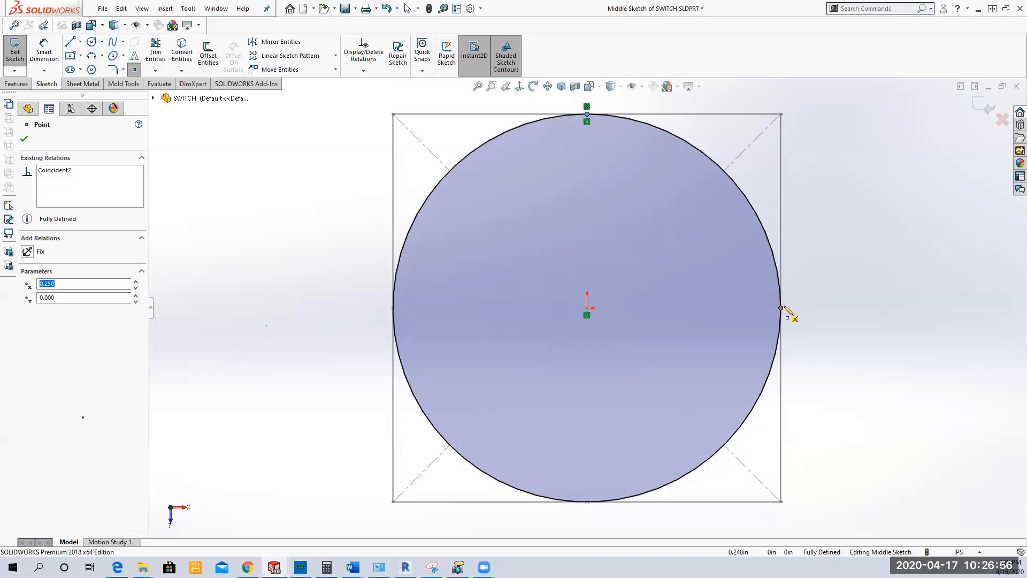
left_click(586, 501)
left_click(394, 311)
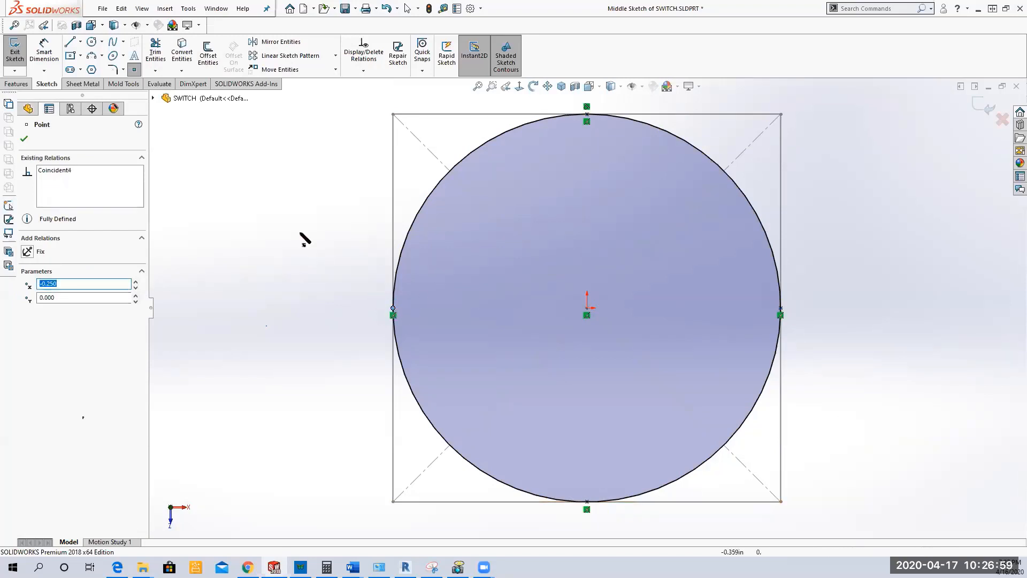
key("Escape")
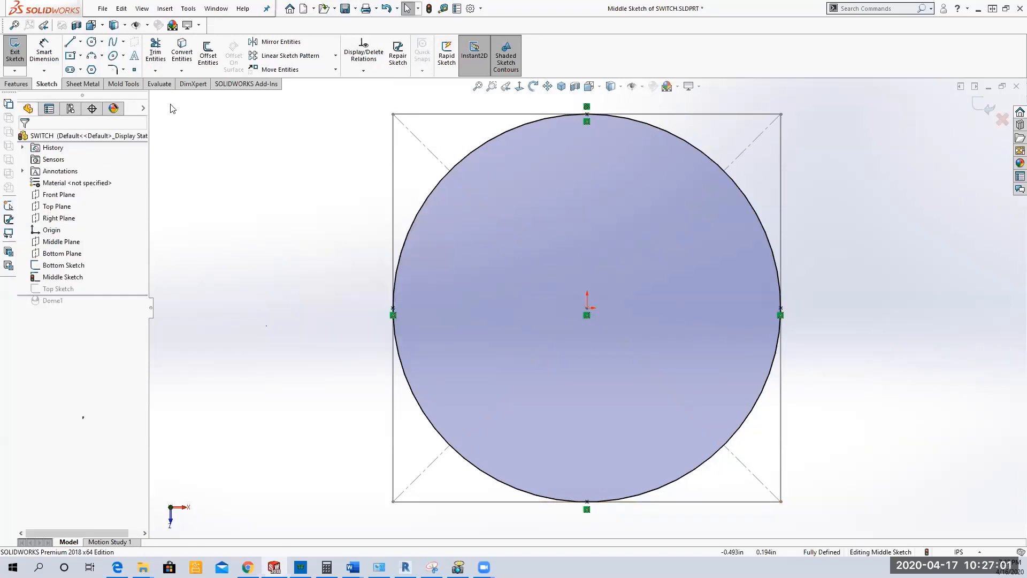
left_click(15, 53)
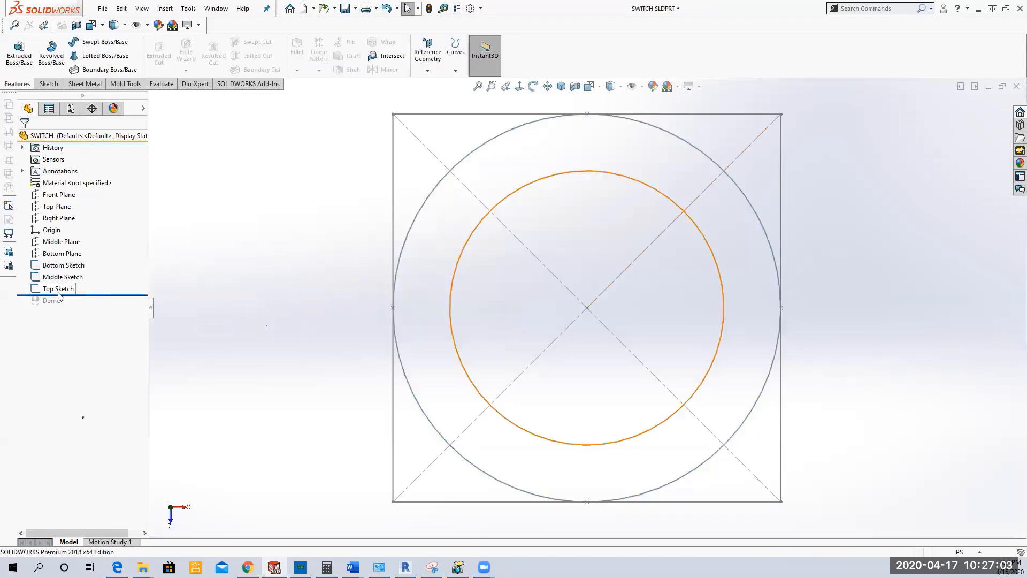
Step: Edit the Top Sketch to add a sketch point at each of the small circle's four quadrants
left_click(69, 289)
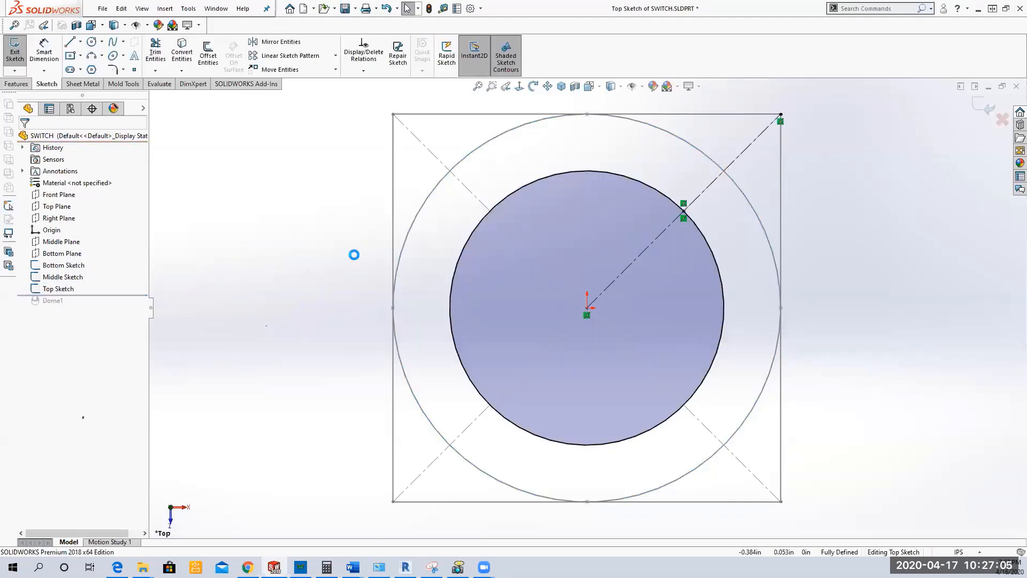
left_click(135, 70)
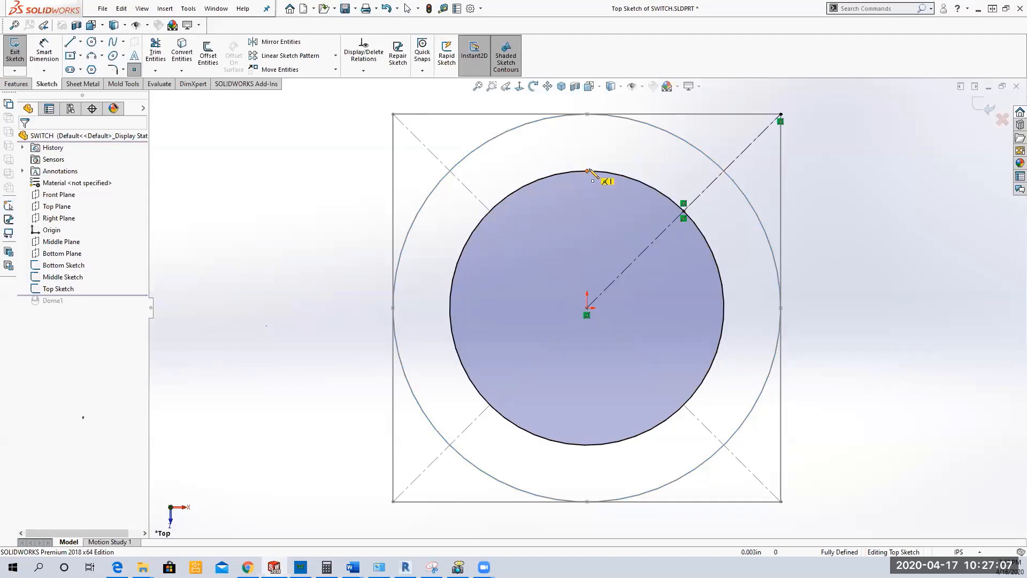
left_click(587, 171)
left_click(724, 308)
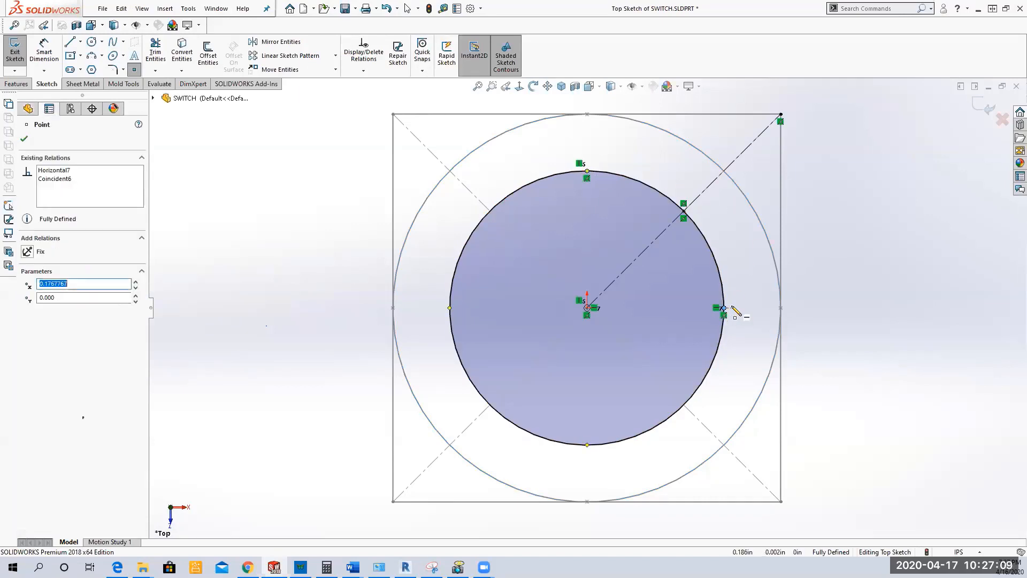
left_click(587, 445)
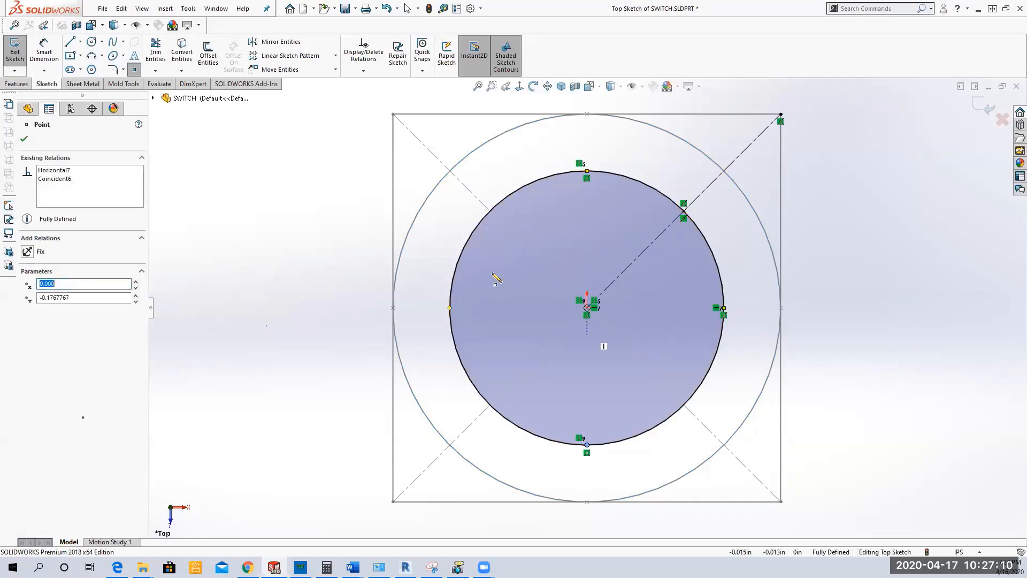
left_click(450, 308)
right_click(255, 207)
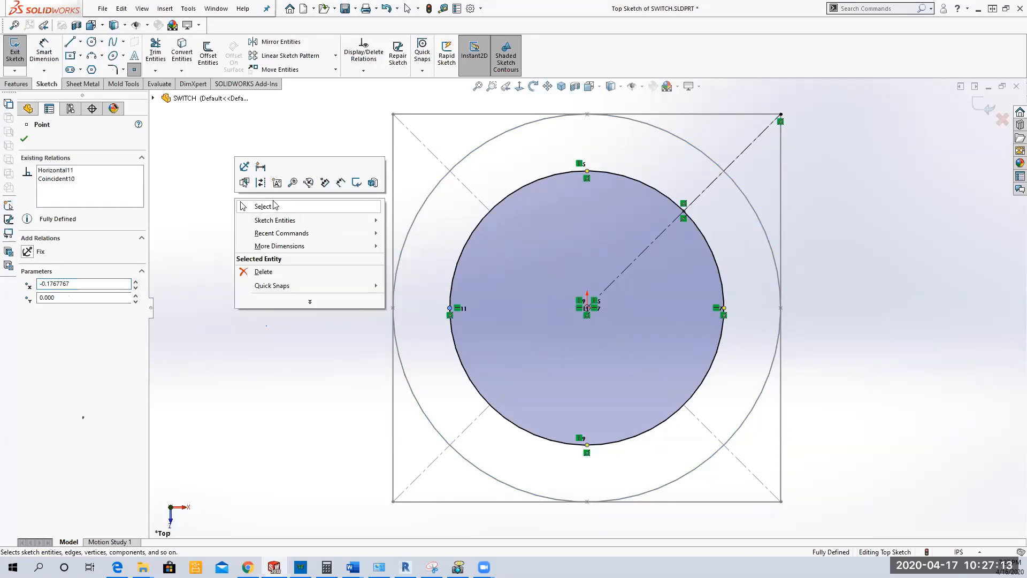
left_click(273, 202)
left_click(16, 48)
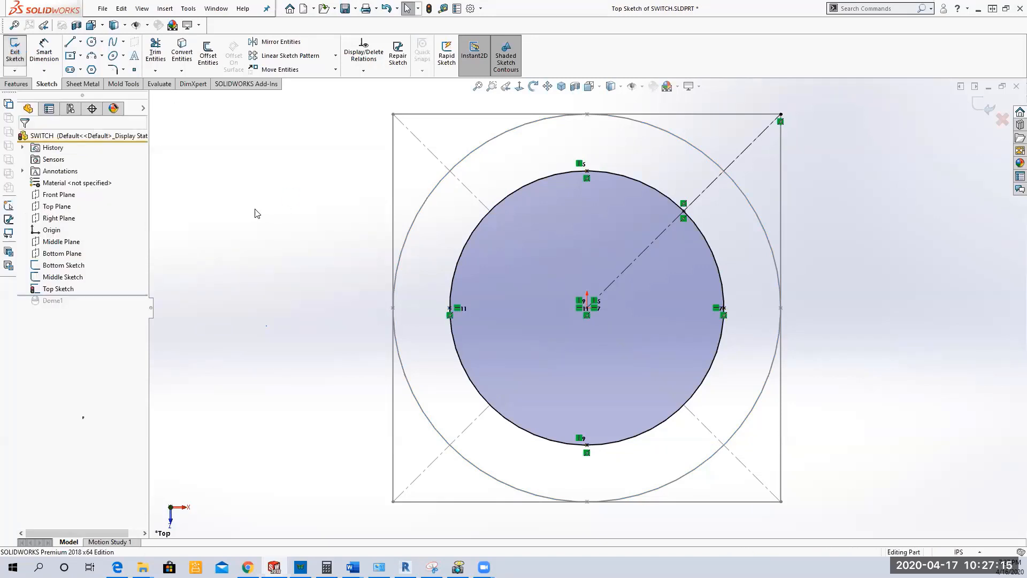
Step: Show the Front Plane and Right Plane together with the three profiles in isometric view
left_click(560, 87)
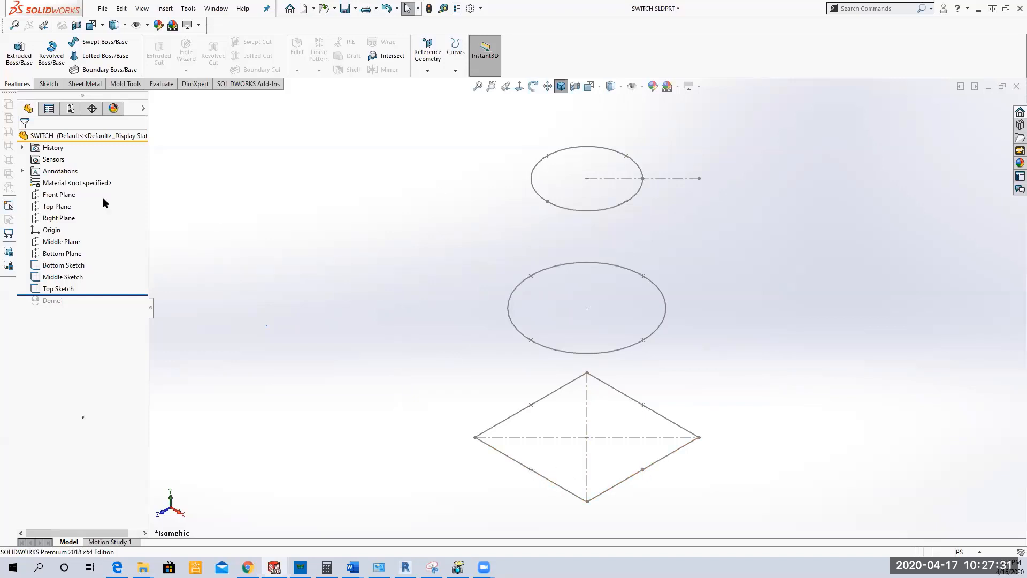
left_click(61, 196)
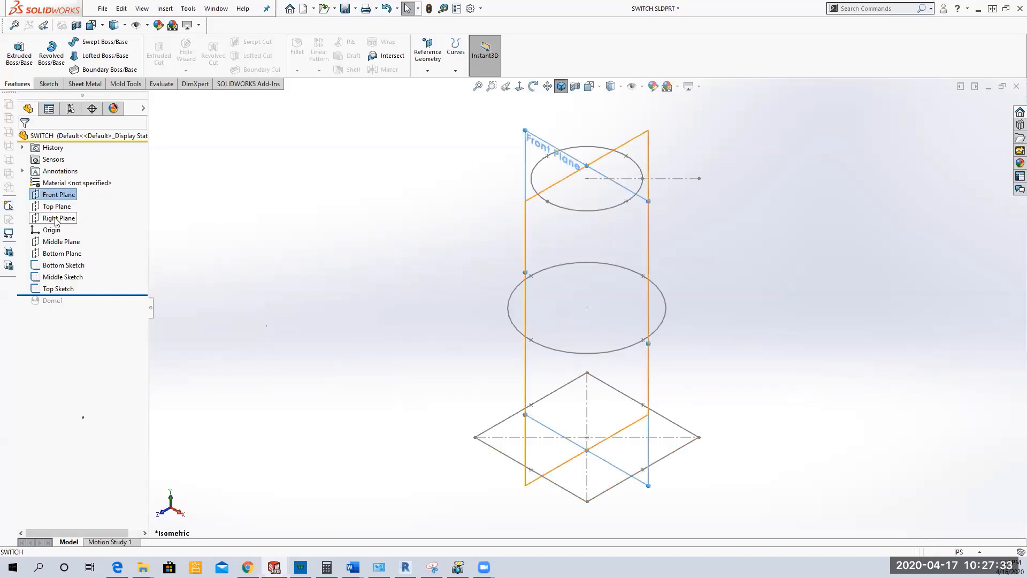
left_click(69, 218, "ctrl")
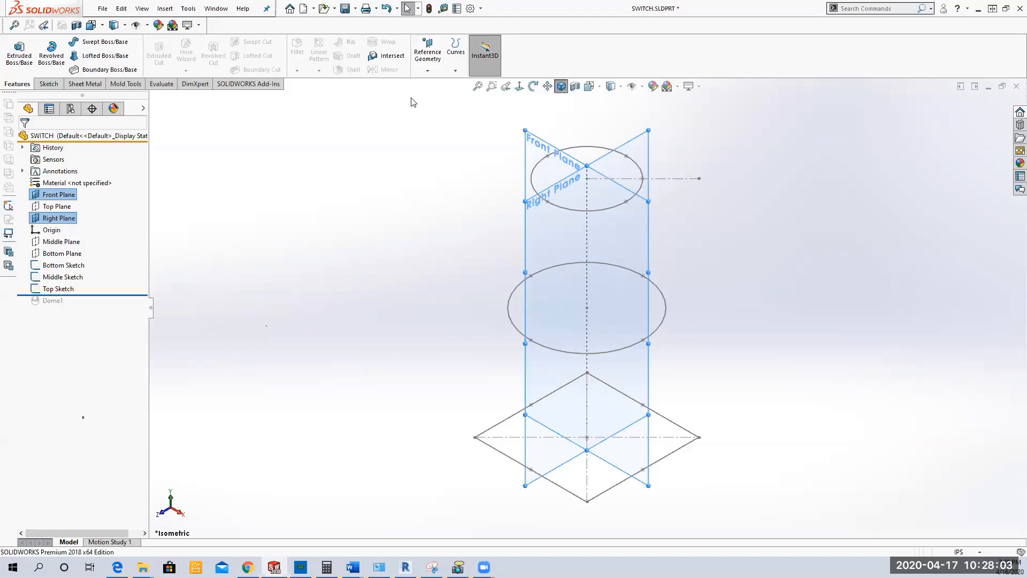
left_click(428, 71)
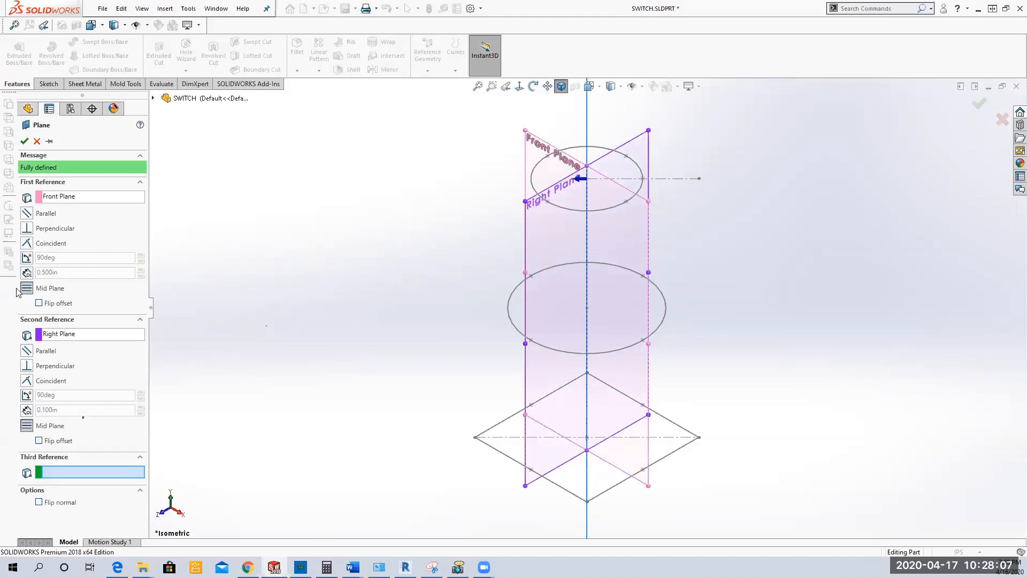
left_click(26, 257)
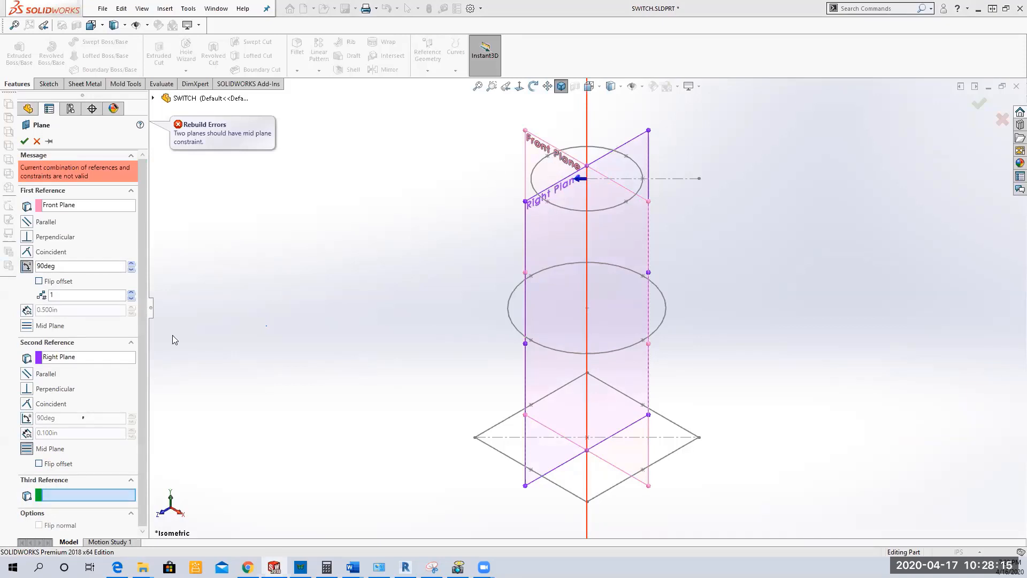
left_click(588, 292)
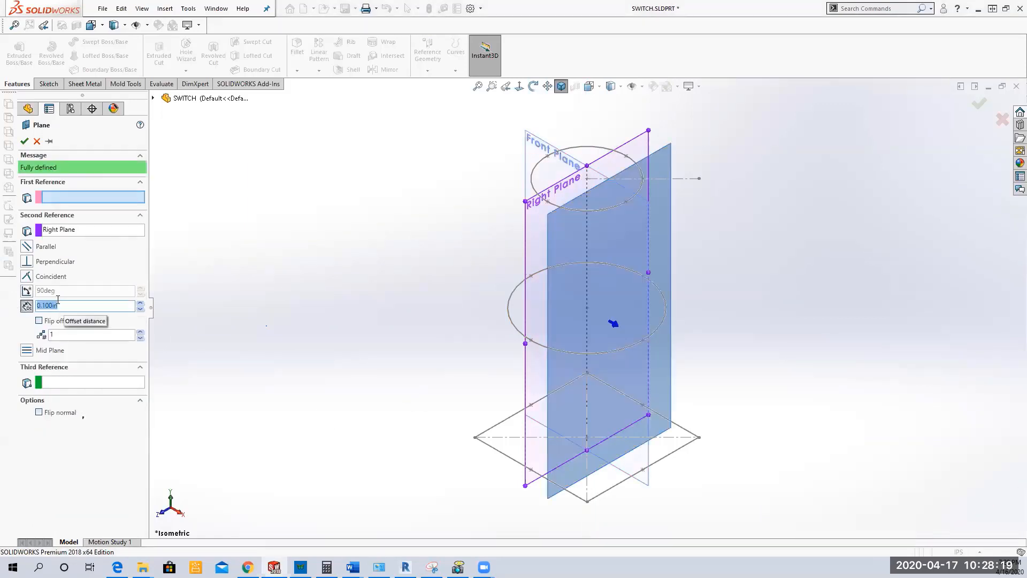
left_click(28, 291)
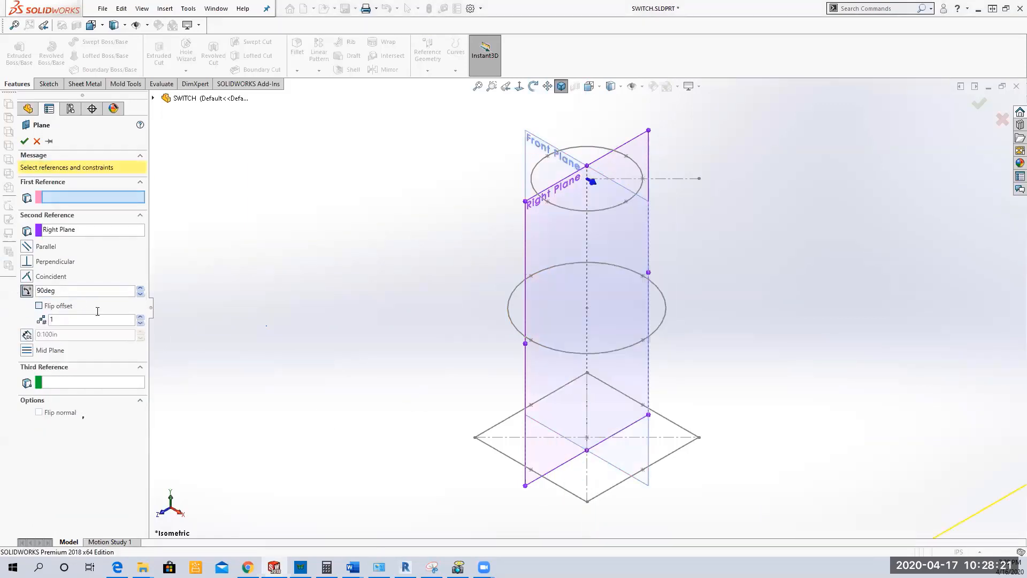
left_click(561, 162)
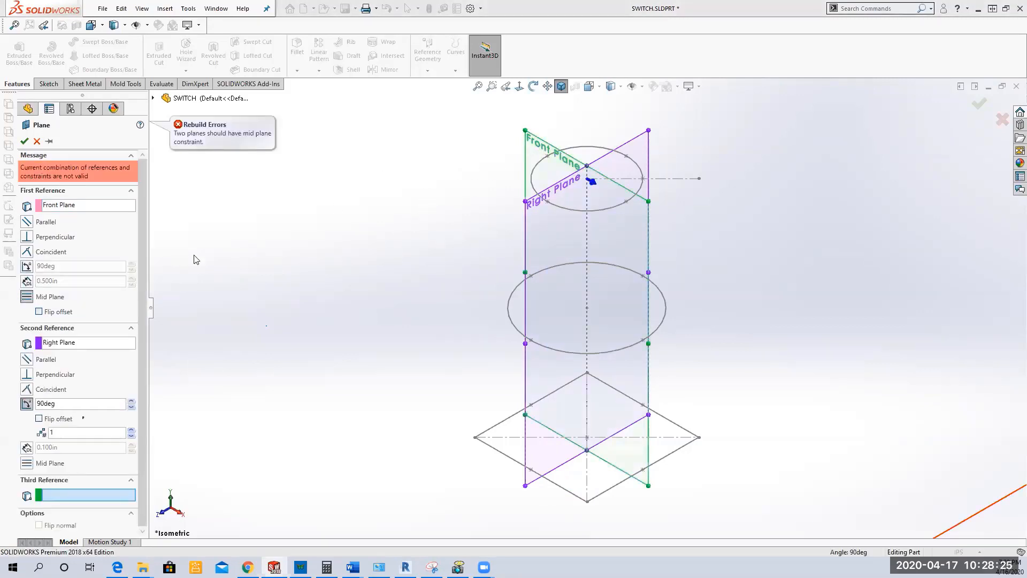
double_click(54, 404)
type("15")
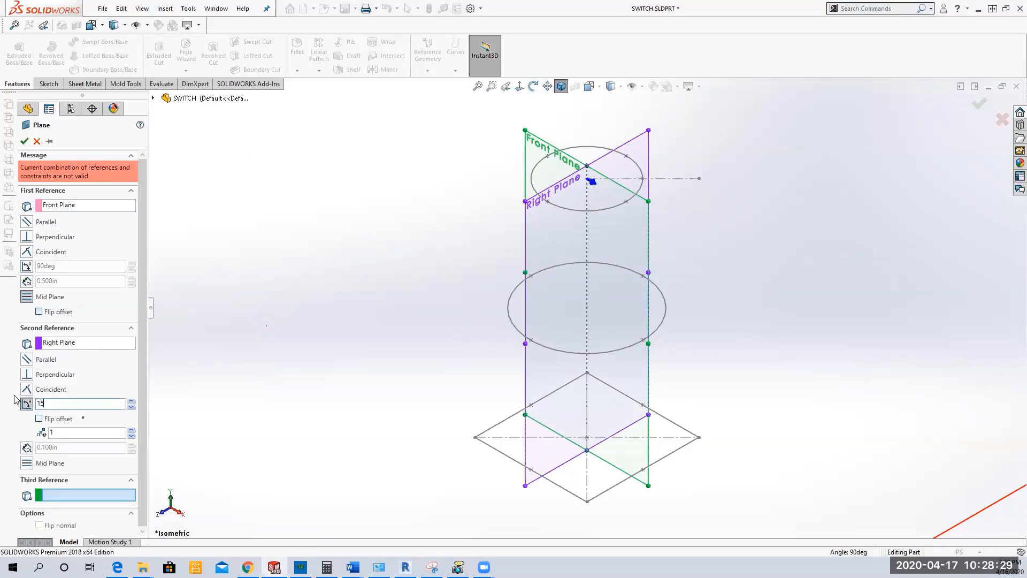
key("Return")
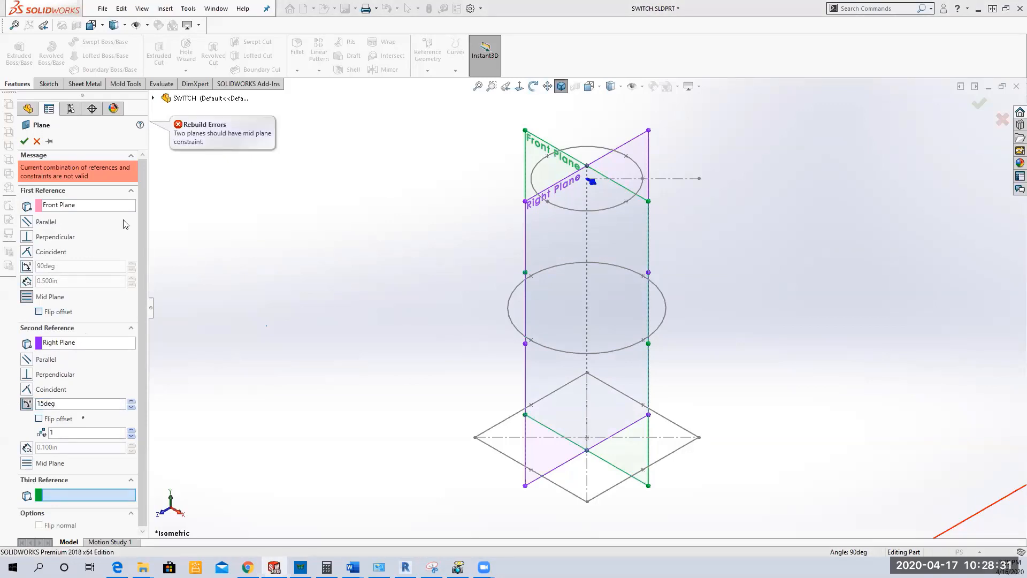
left_click(37, 140)
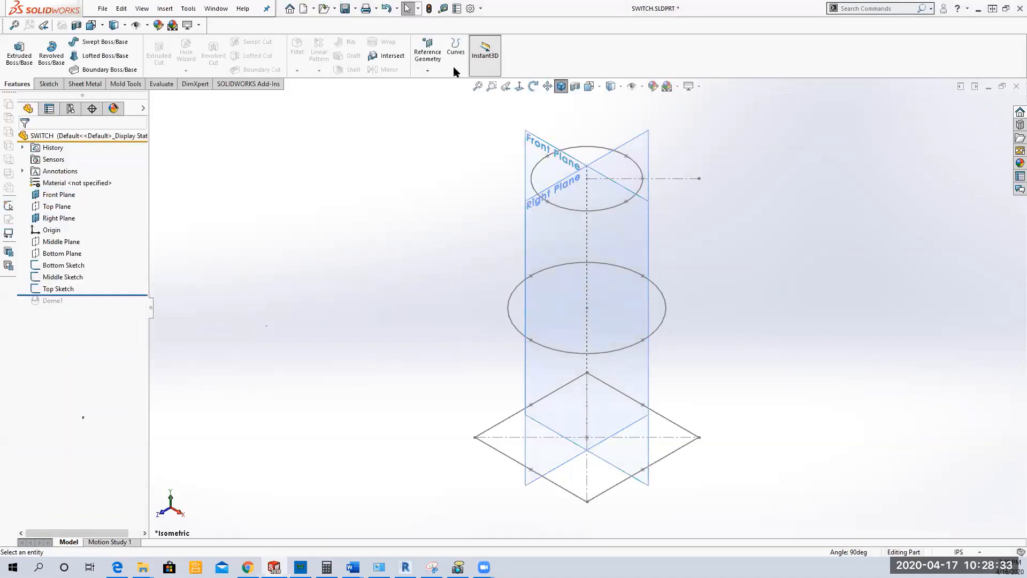
Step: Create a reference axis where the Front Plane and Right Plane intersect
left_click(437, 73)
left_click(434, 96)
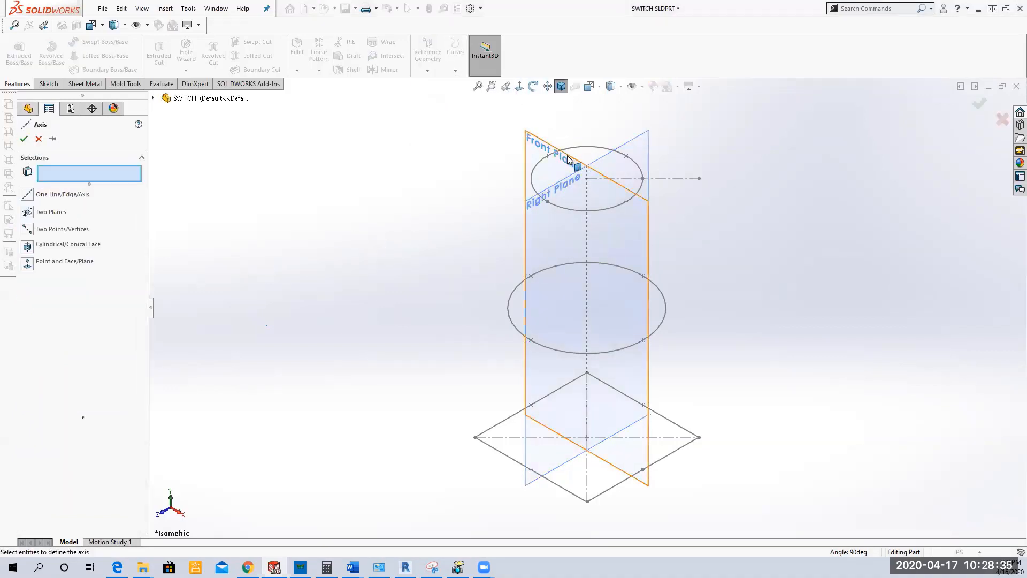
left_click(566, 178)
left_click(562, 182)
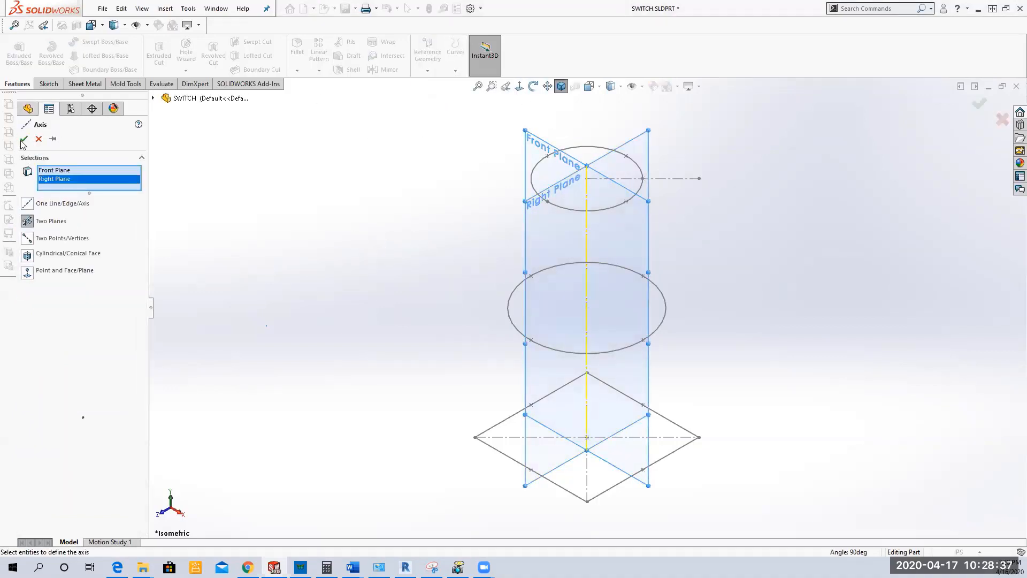
key("Return")
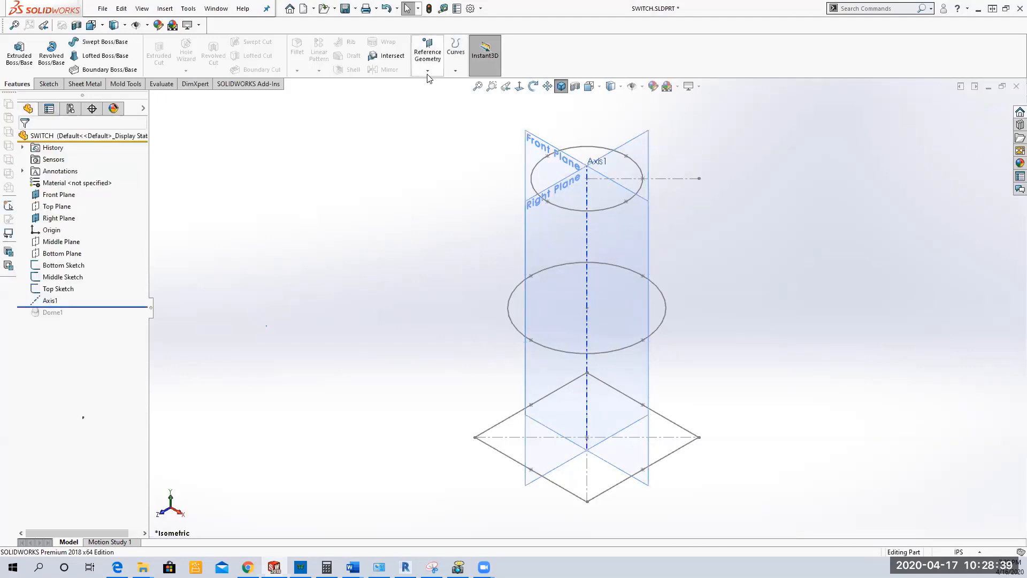
Step: Create a reference plane coincident with the new axis and at 15 degrees to the Right Plane
left_click(428, 71)
left_click(435, 83)
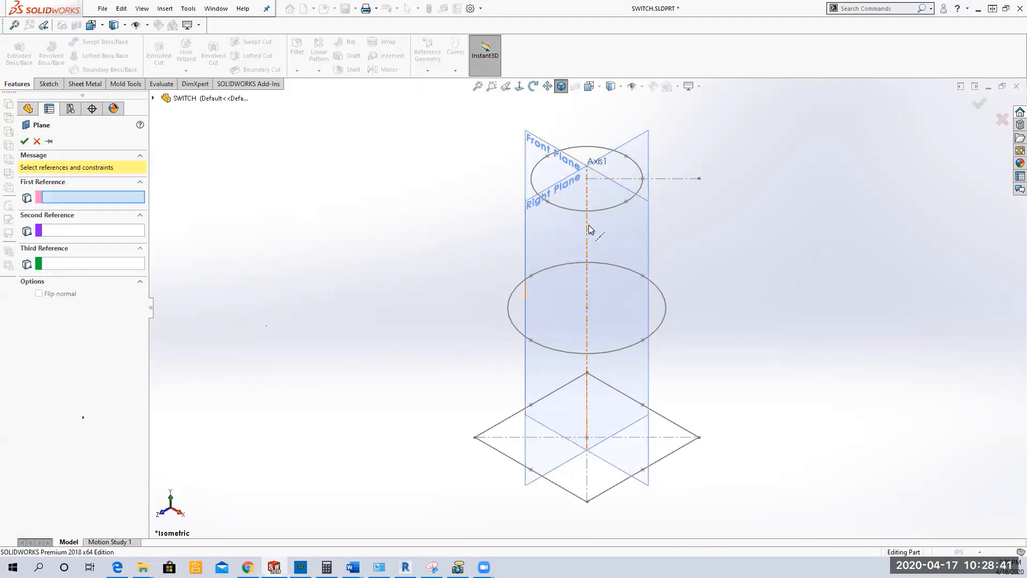
left_click(560, 194)
left_click(565, 214)
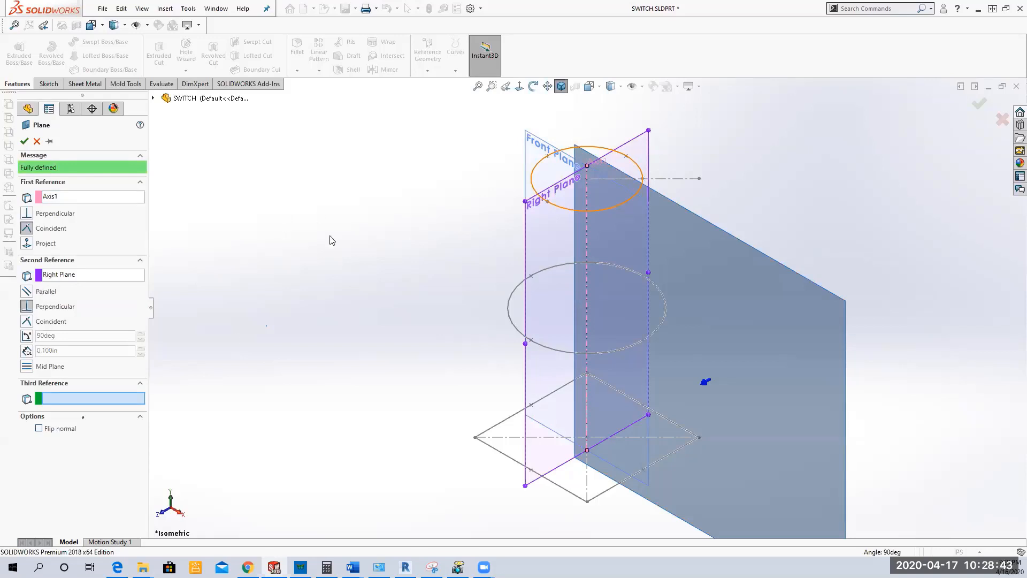
left_click(26, 335)
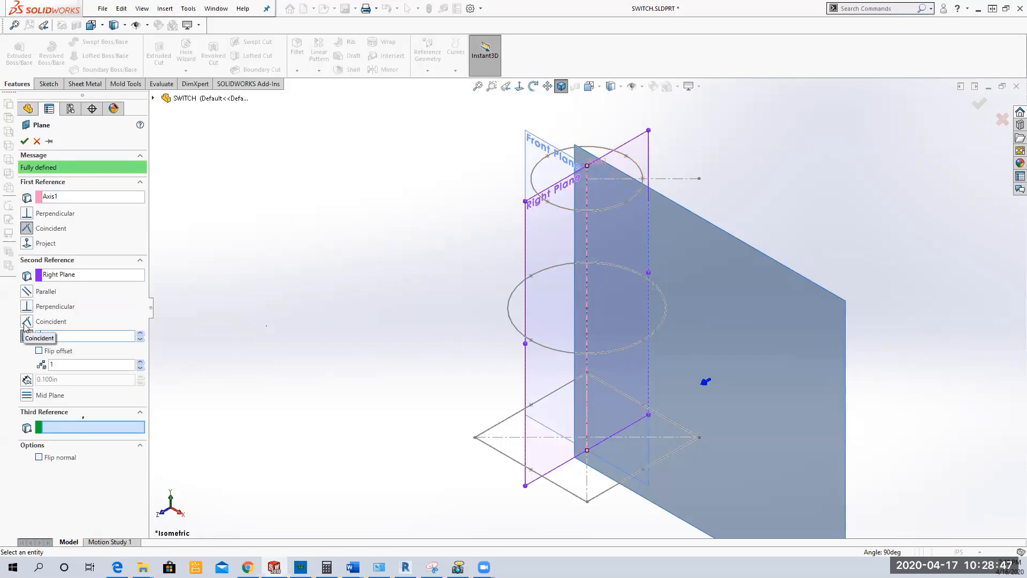
type("15deg")
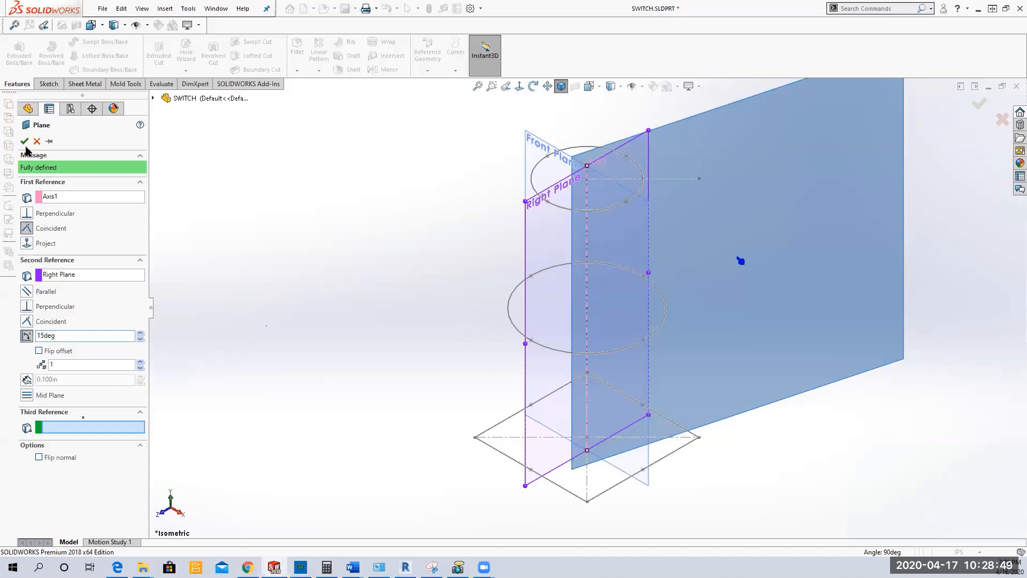
left_click(24, 140)
Step: Examine the new angled plane's position around the axis from several viewing directions
middle_click_drag(363, 247, 361, 382)
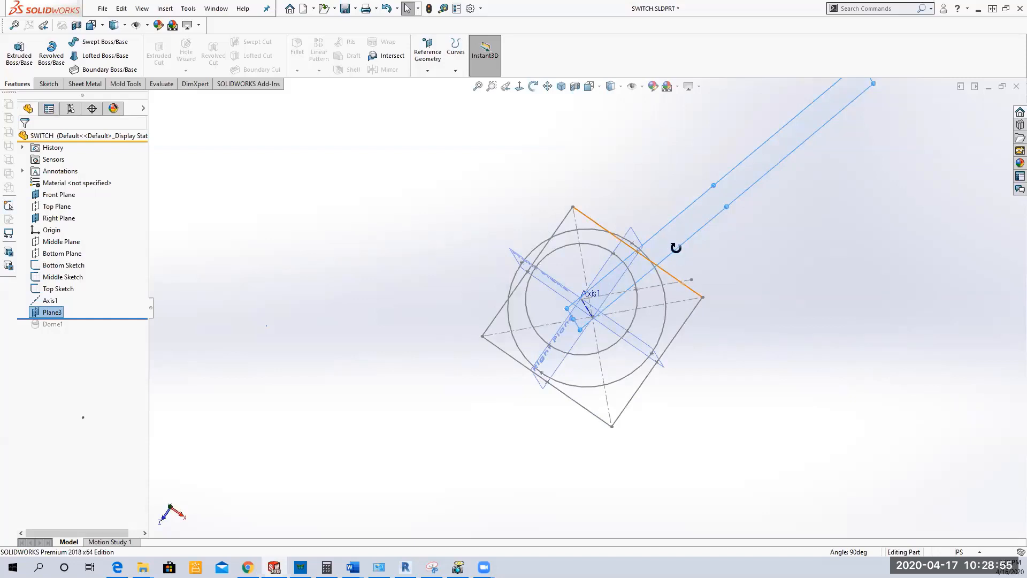
mouse_move(676, 247)
middle_mouse_down()
mouse_move(674, 208)
mouse_move(622, 202)
middle_mouse_up()
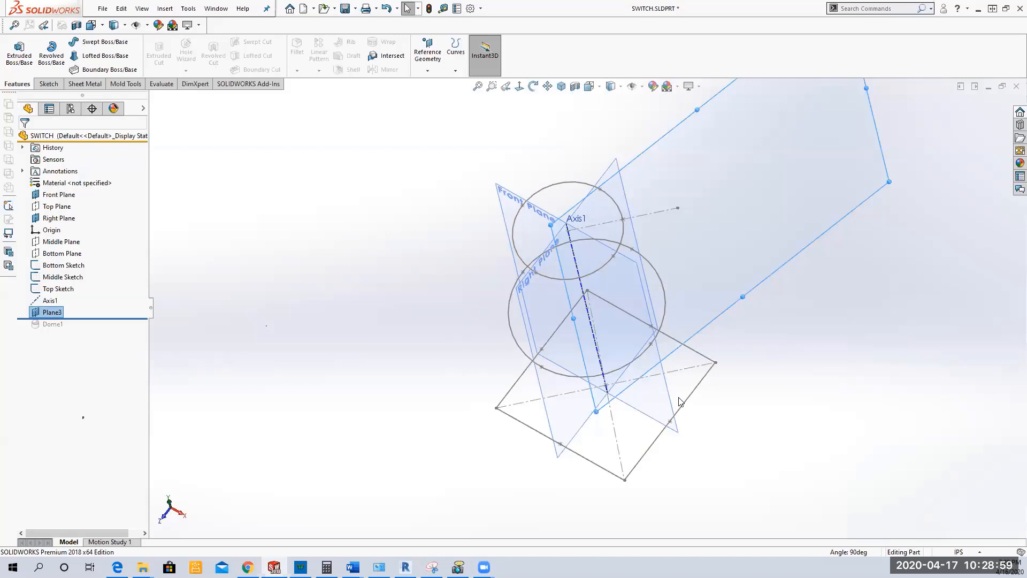
right_click(59, 320)
left_click(336, 366)
middle_click_drag(334, 366, 341, 232)
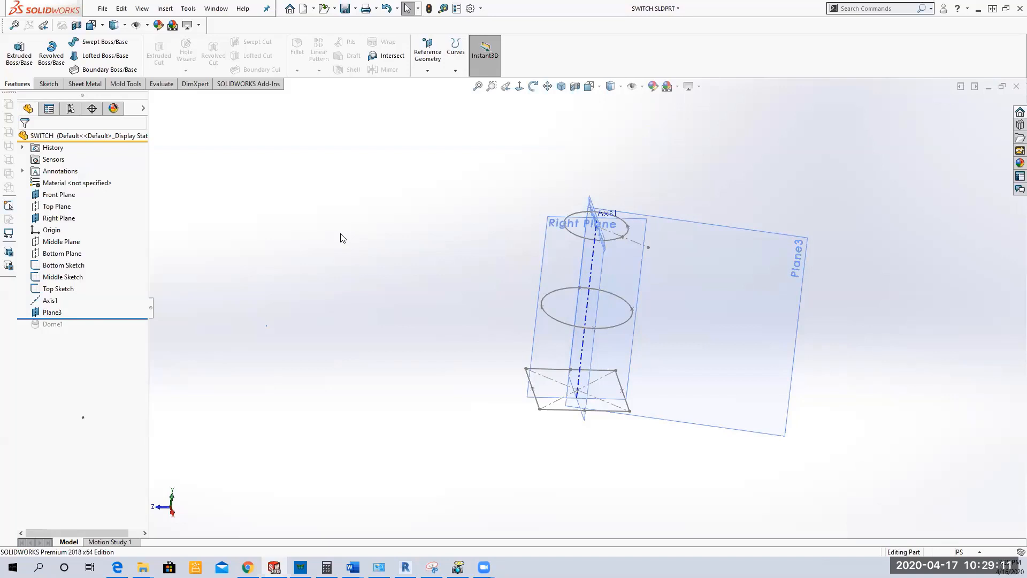
right_click(58, 313)
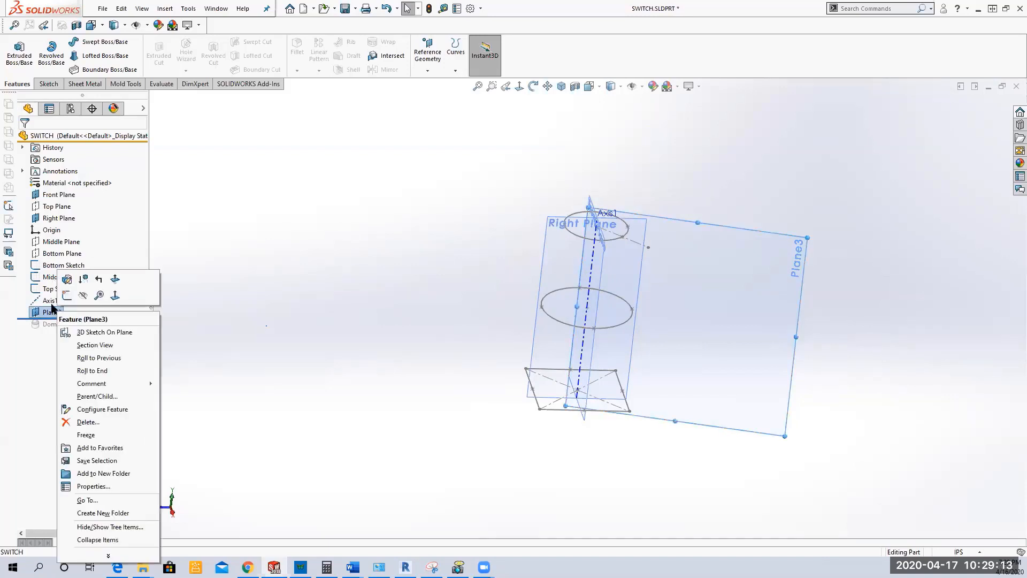
left_click(290, 296)
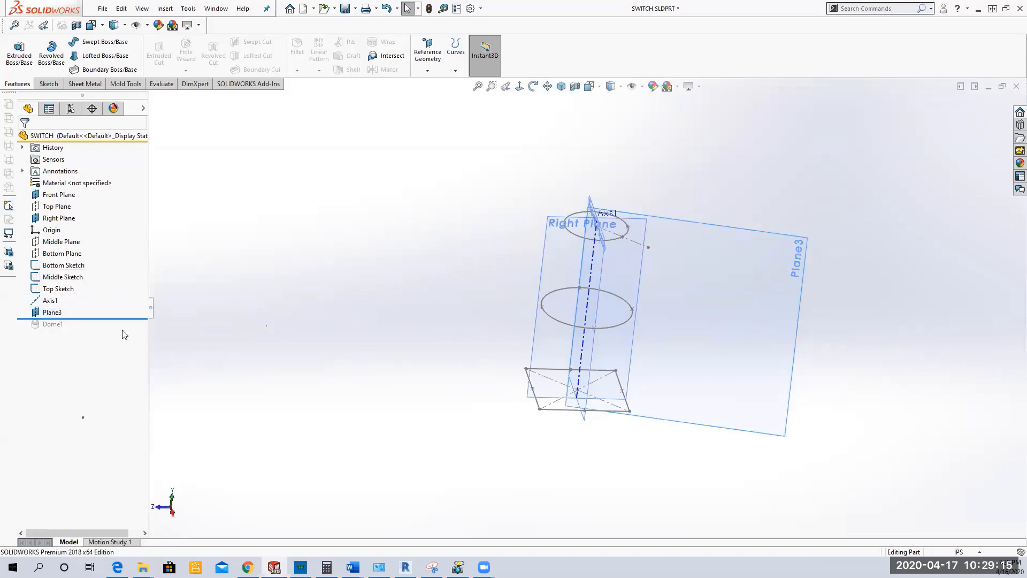
Step: Roll the model back to just after the Top Sketch, suppressing the reference axis and the angled plane
left_click_drag(110, 318, 114, 294)
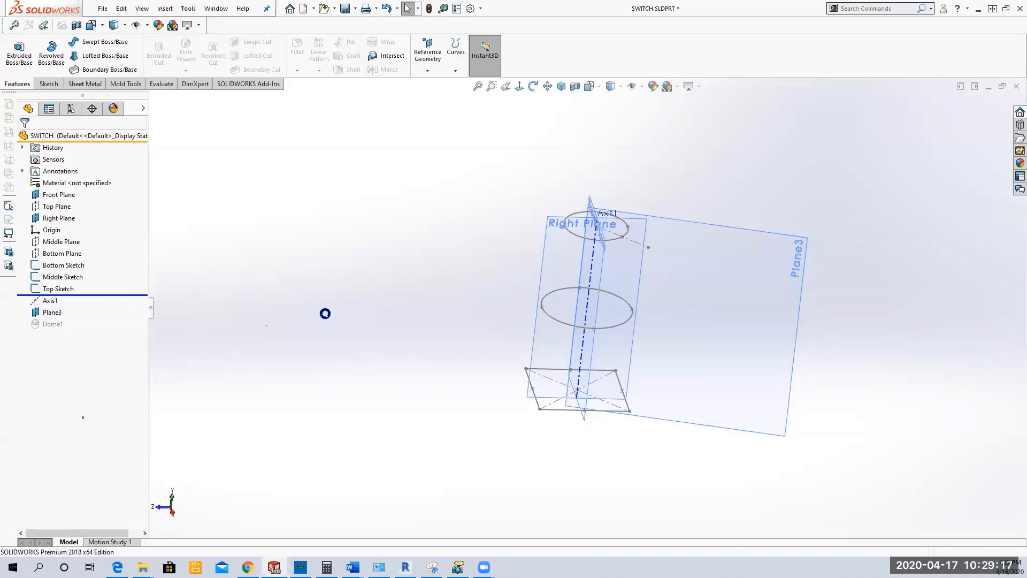
mouse_move(331, 317)
middle_mouse_down()
mouse_move(311, 326)
mouse_move(326, 289)
mouse_move(319, 321)
mouse_move(377, 262)
mouse_move(397, 337)
mouse_move(315, 311)
middle_mouse_up()
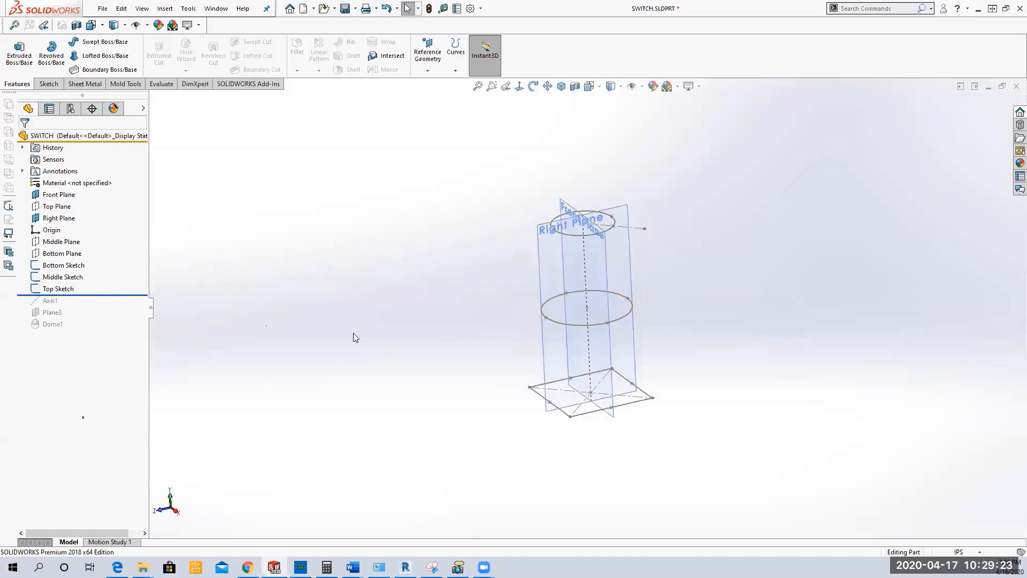
middle_click_drag(355, 337, 367, 310)
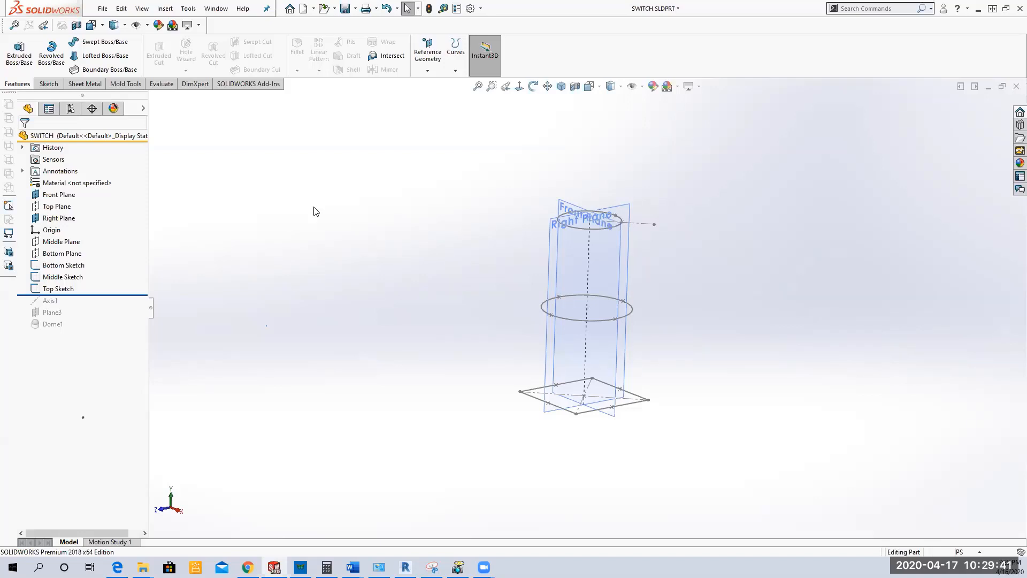
Step: Sketch two connected lines on the Front Plane, joining the left-hand points of the top circle, middle circle and bottom square, and exit the sketch
left_click(49, 196)
left_click(64, 181)
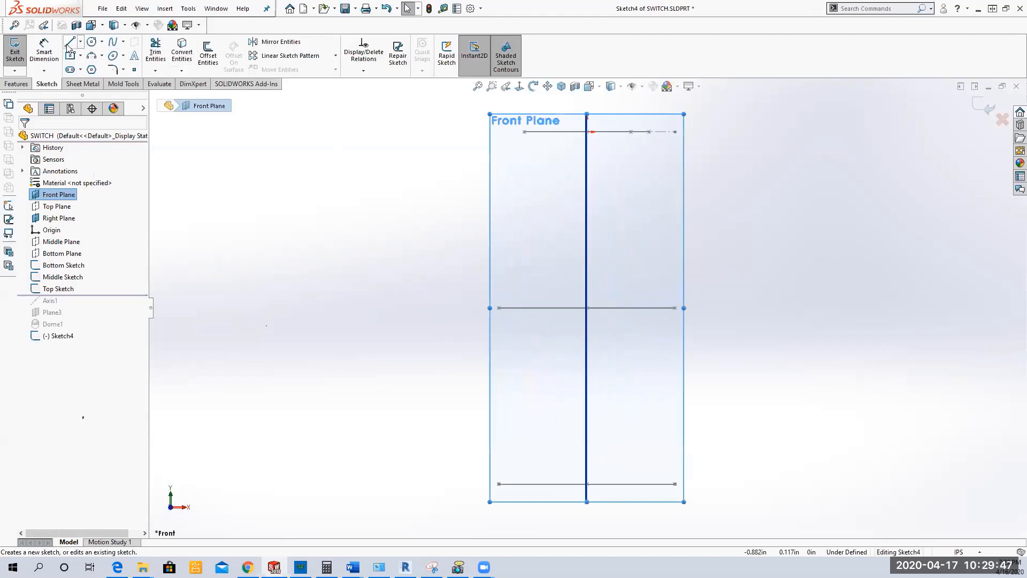
left_click(69, 43)
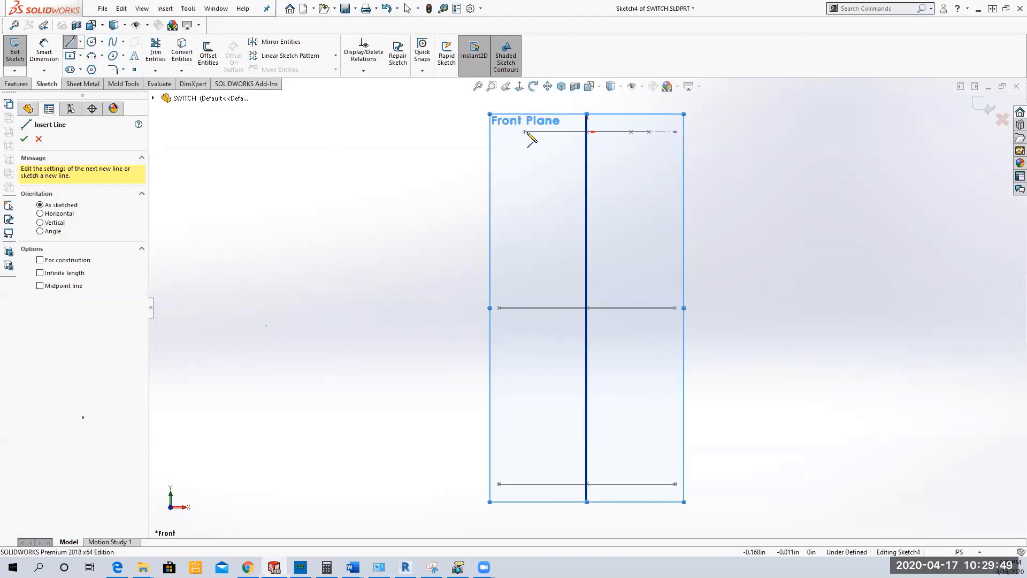
left_click(524, 132)
left_click(499, 307)
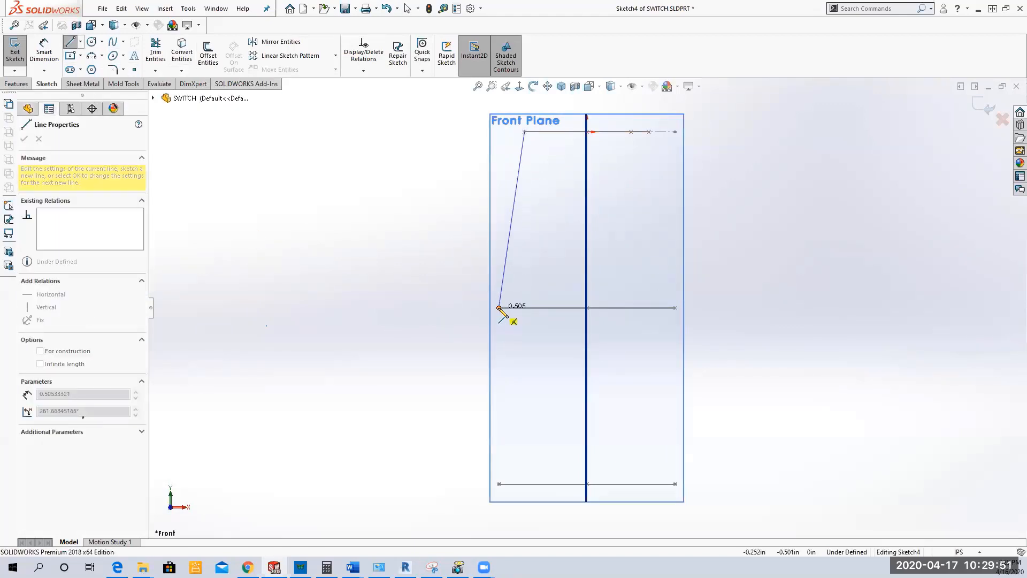
left_click(499, 484)
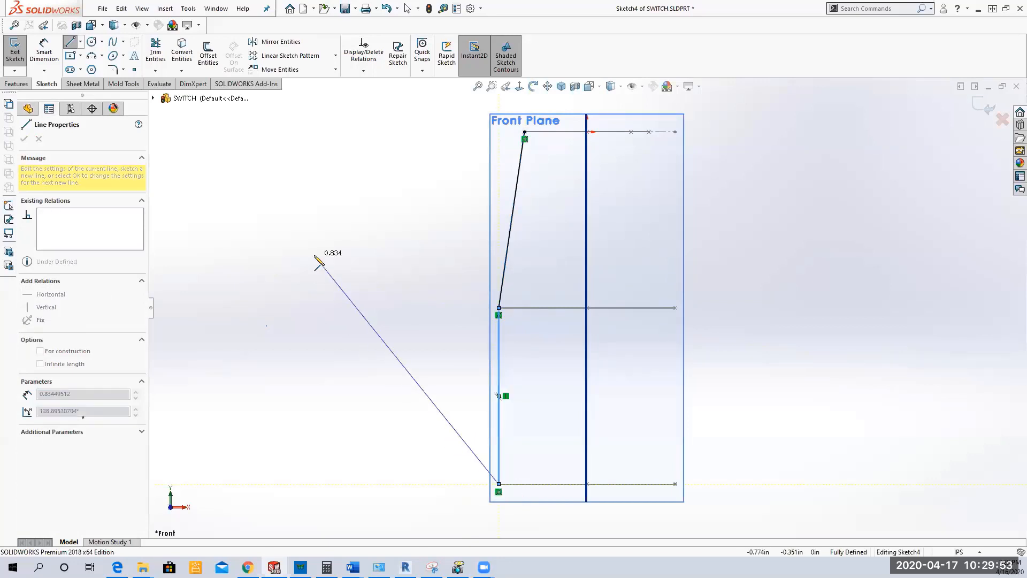
right_click(316, 260)
left_click(340, 263)
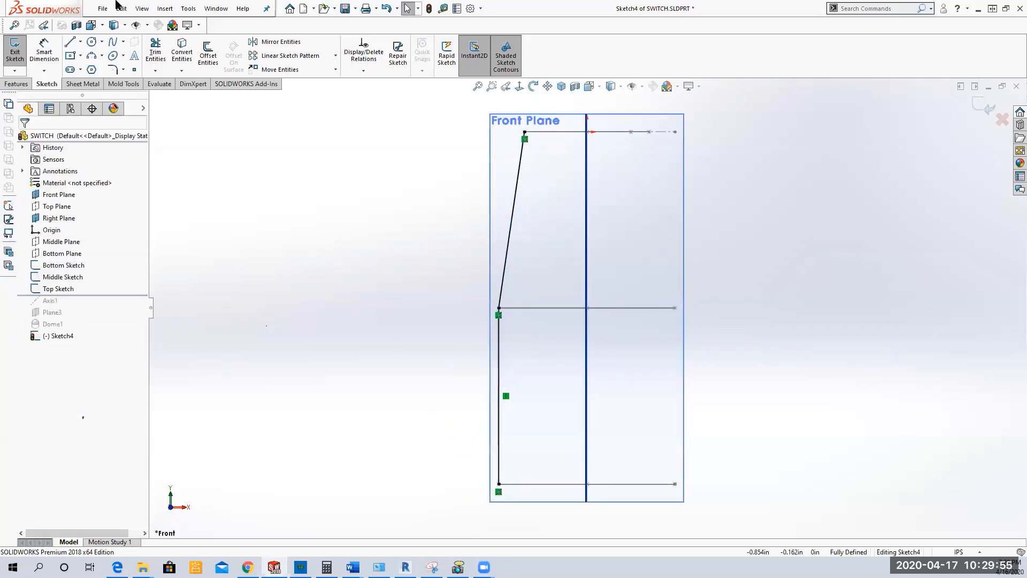
left_click(11, 61)
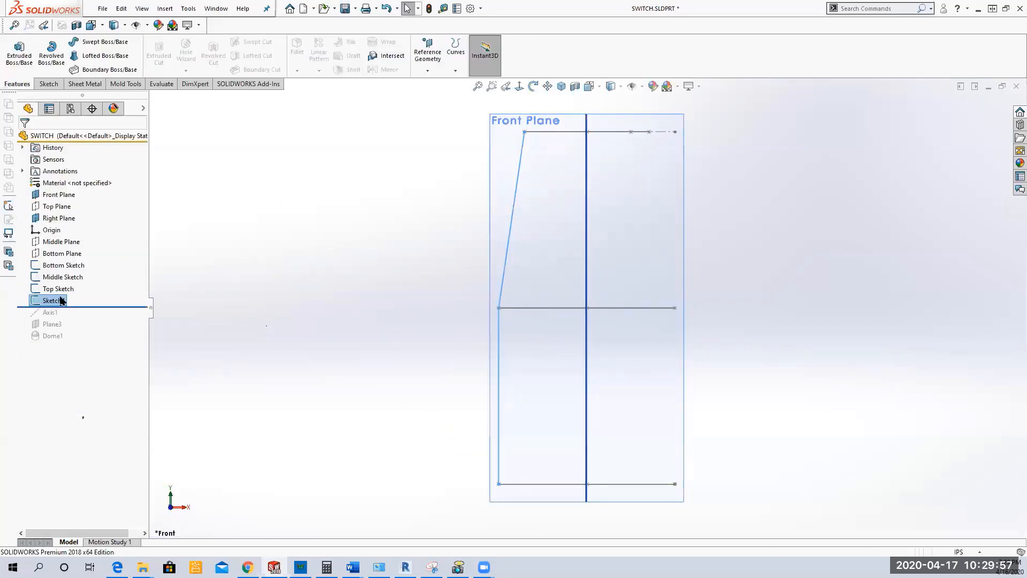
Step: Rename the new two-line sketch as GC1
left_click(118, 300)
key("F2")
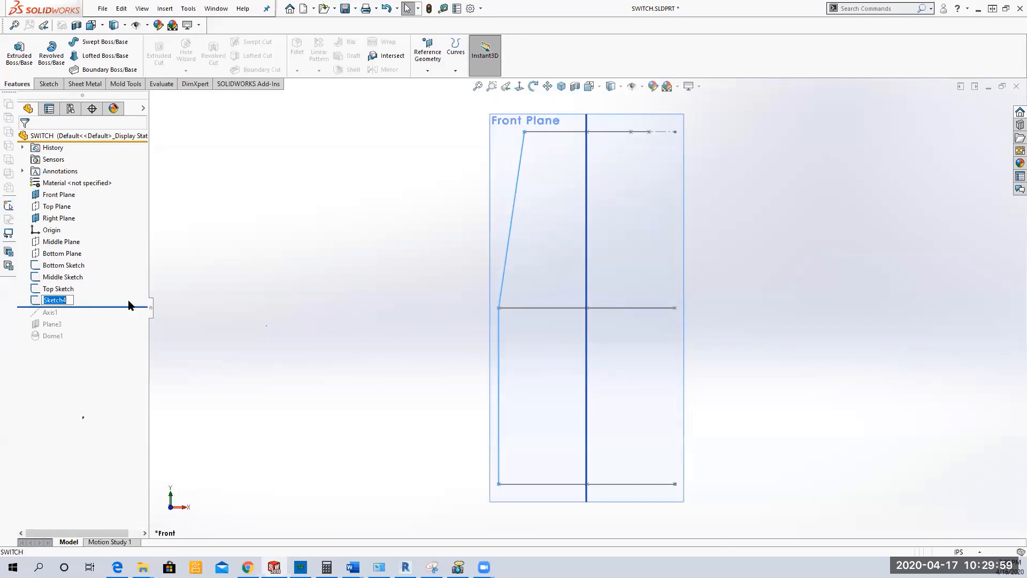
type("GC1")
key("Return")
middle_click_drag(337, 256, 325, 329)
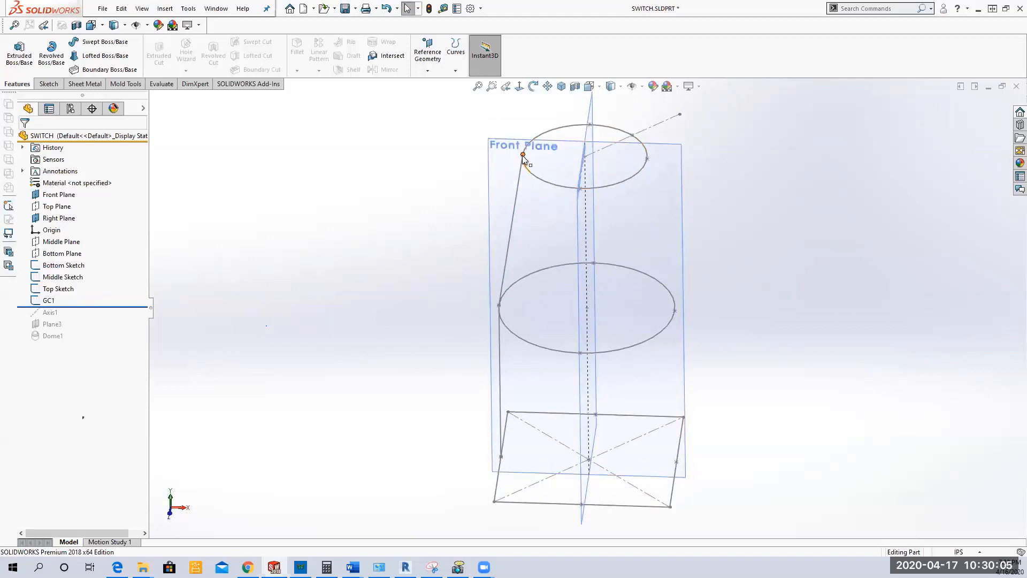
left_click(503, 463)
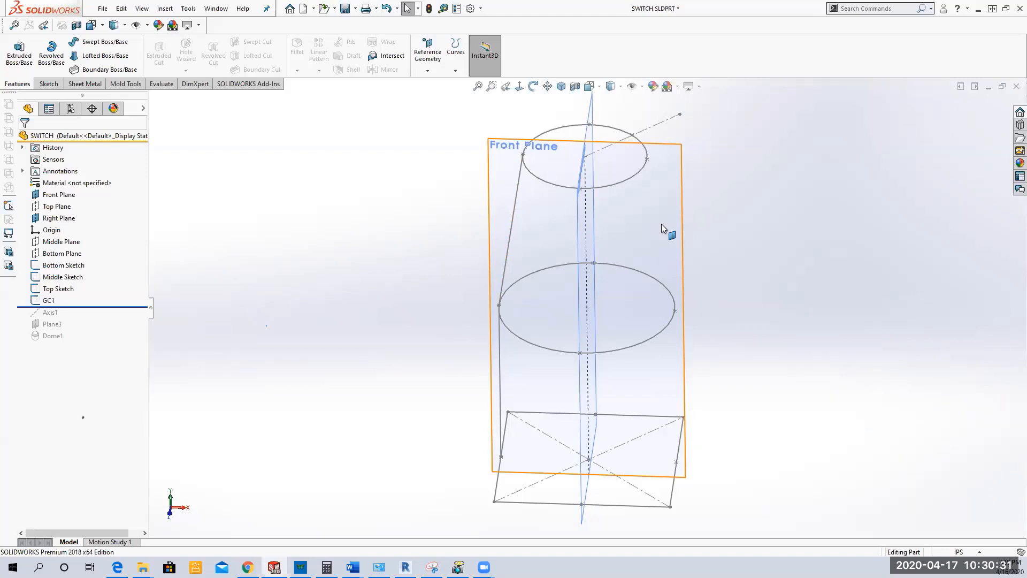
Step: Sketch a 3 Point Arc on the Front Plane from the top circle's right-hand point to the bottom square's, passing through the middle circle's point
left_click(62, 196)
left_click(74, 182)
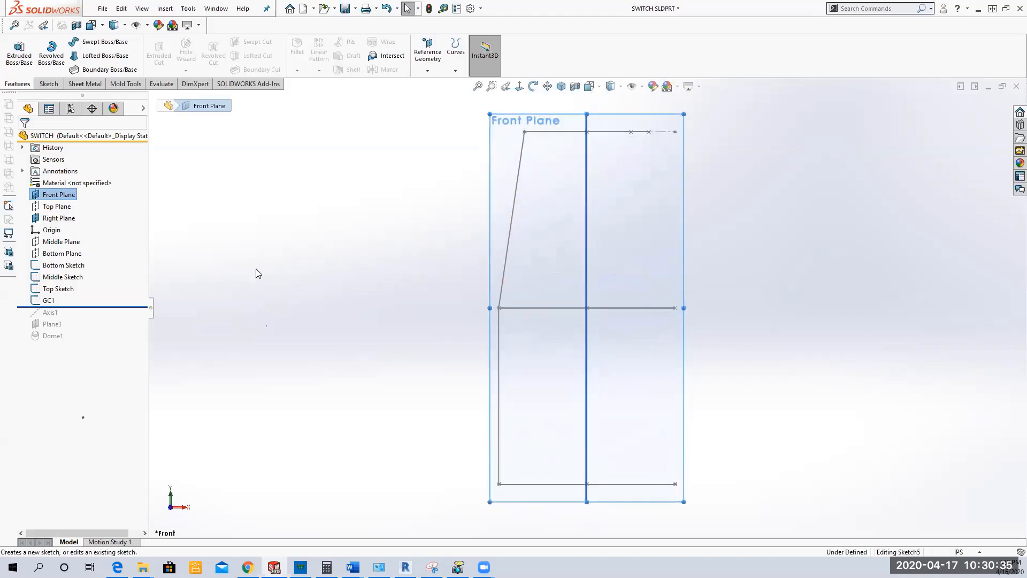
left_click(102, 56)
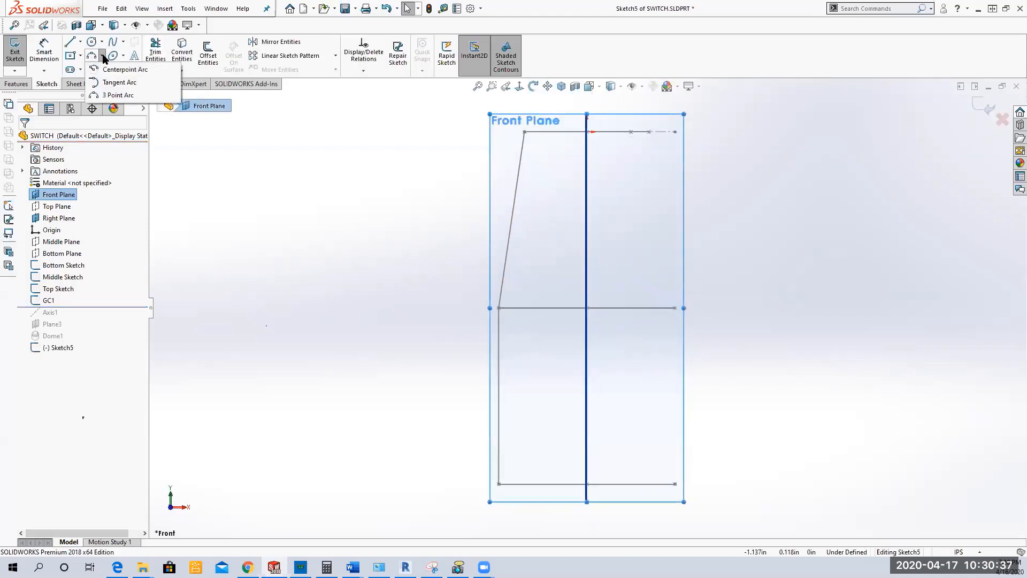
left_click(110, 96)
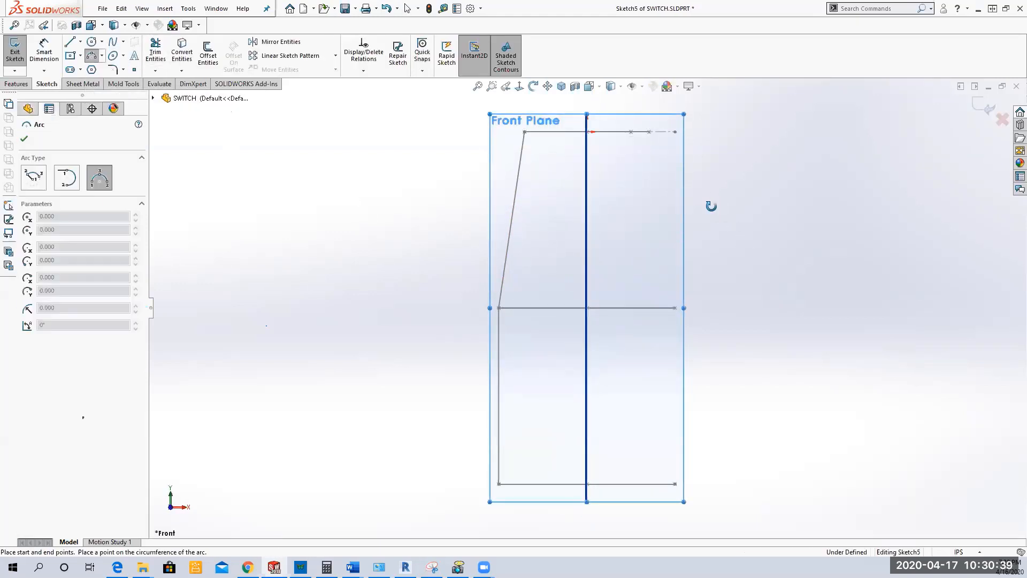
middle_click_drag(711, 207, 700, 227)
left_click(647, 145)
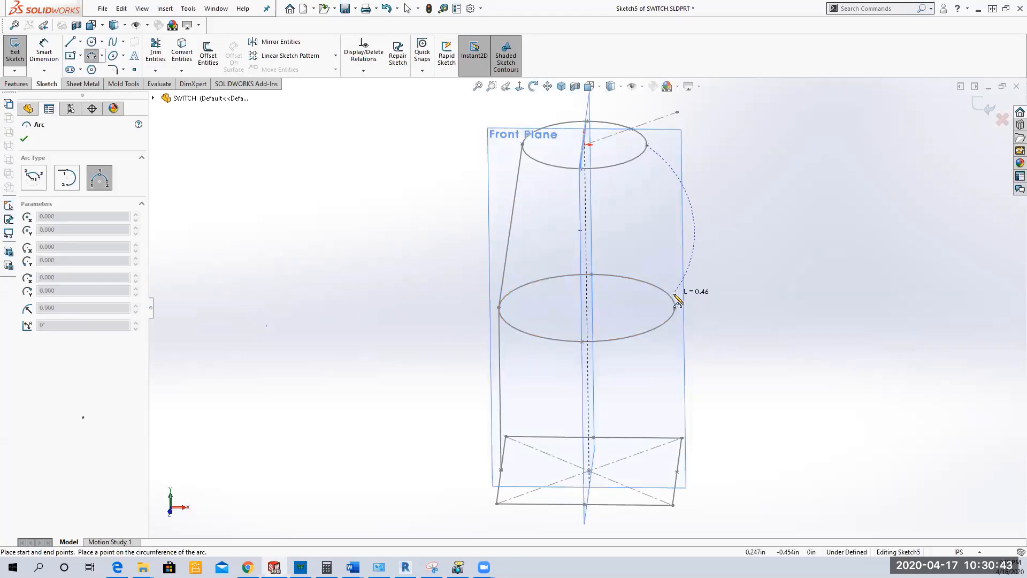
left_click(677, 471)
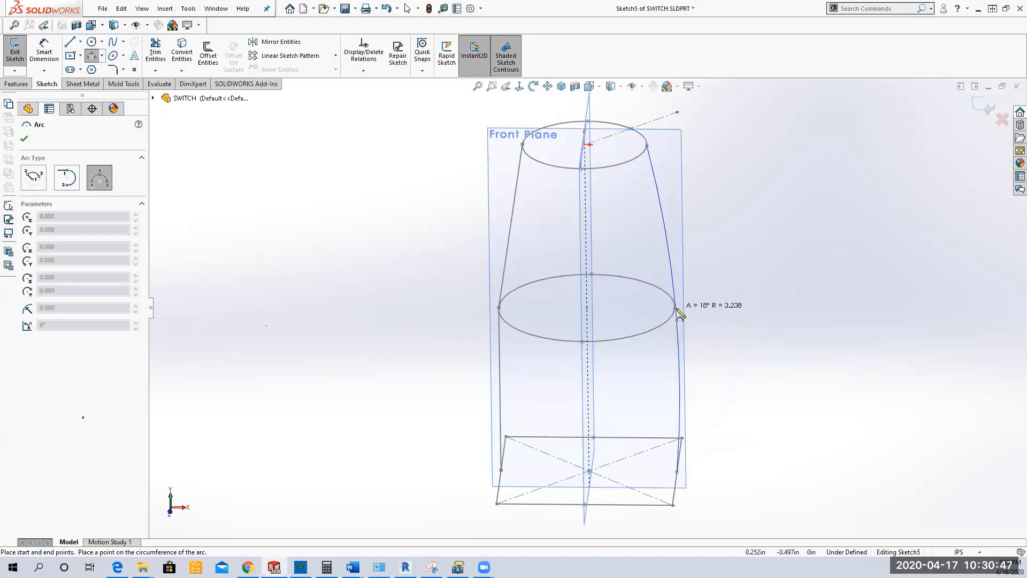
left_click(675, 308)
right_click(775, 248)
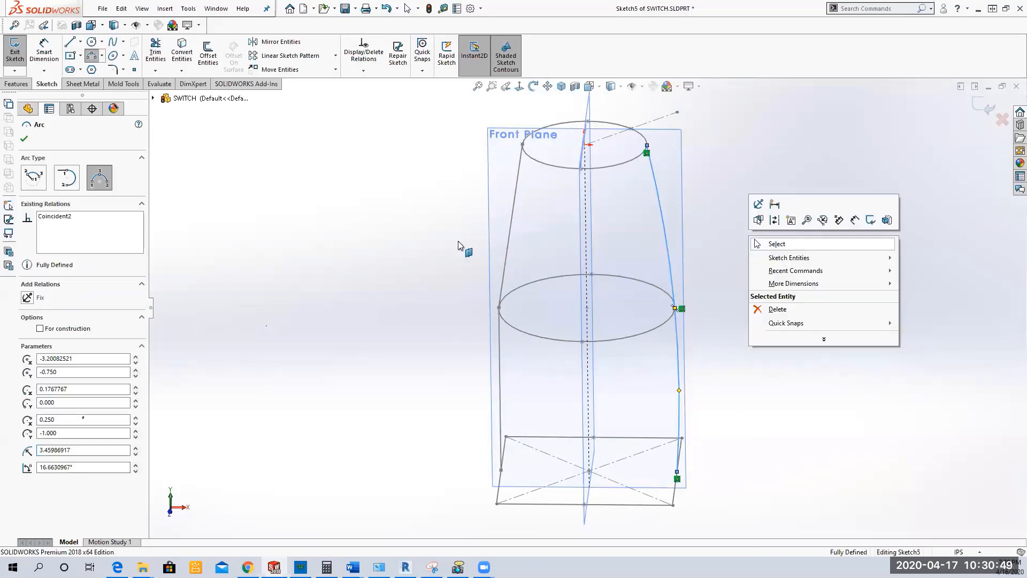
left_click(773, 242)
mouse_move(314, 271)
middle_mouse_down()
mouse_move(295, 302)
mouse_move(403, 239)
mouse_move(389, 259)
mouse_move(355, 250)
mouse_move(339, 259)
middle_mouse_up()
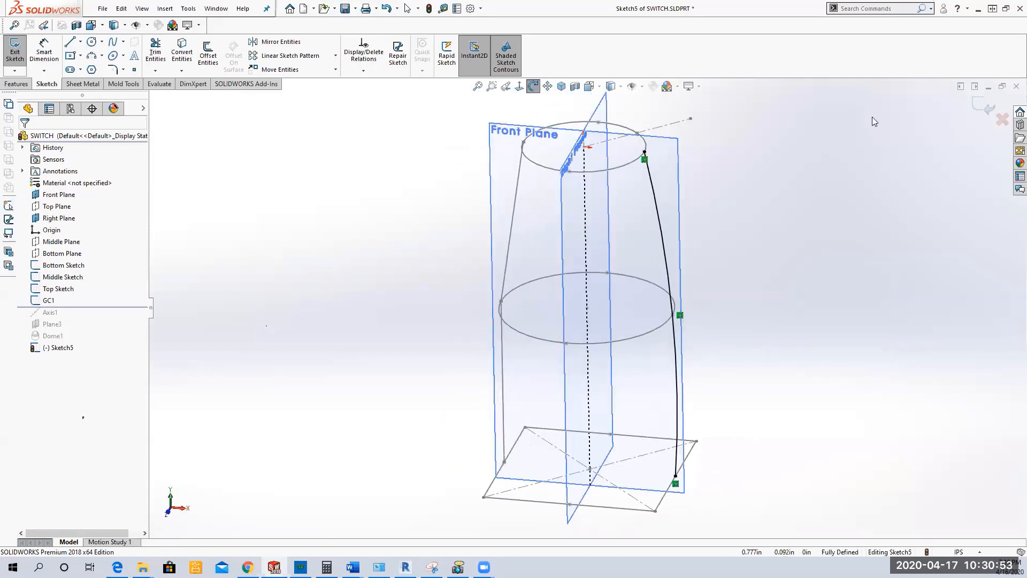
left_click(989, 108)
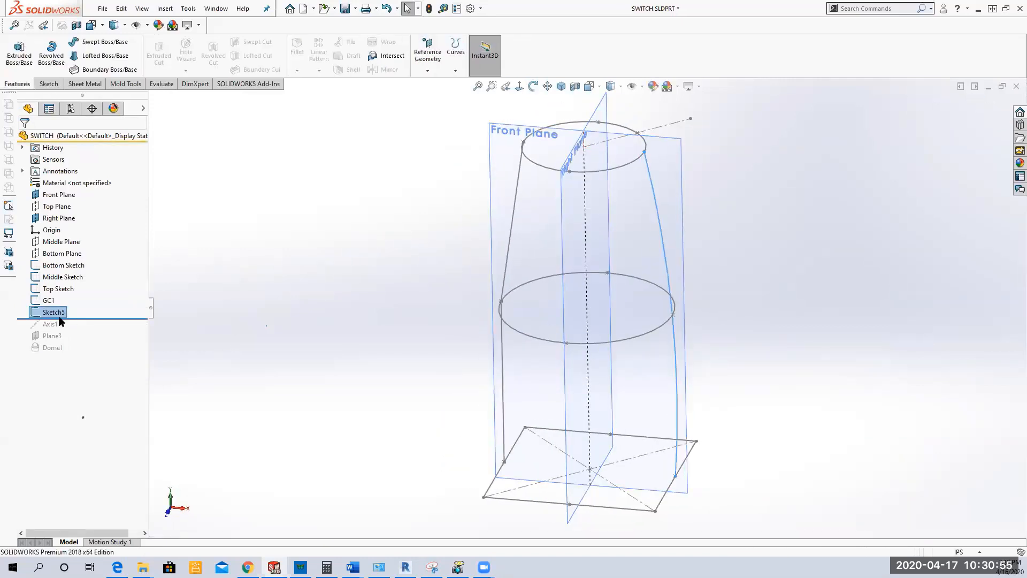
Step: Rename the new arc sketch as gc2
left_click(45, 313)
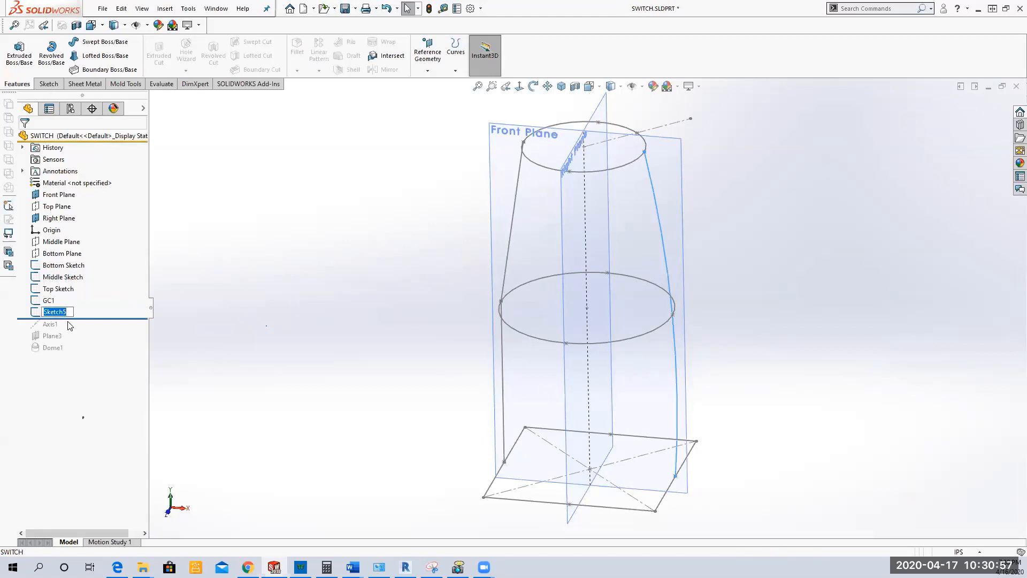
type("gc2")
key("Return")
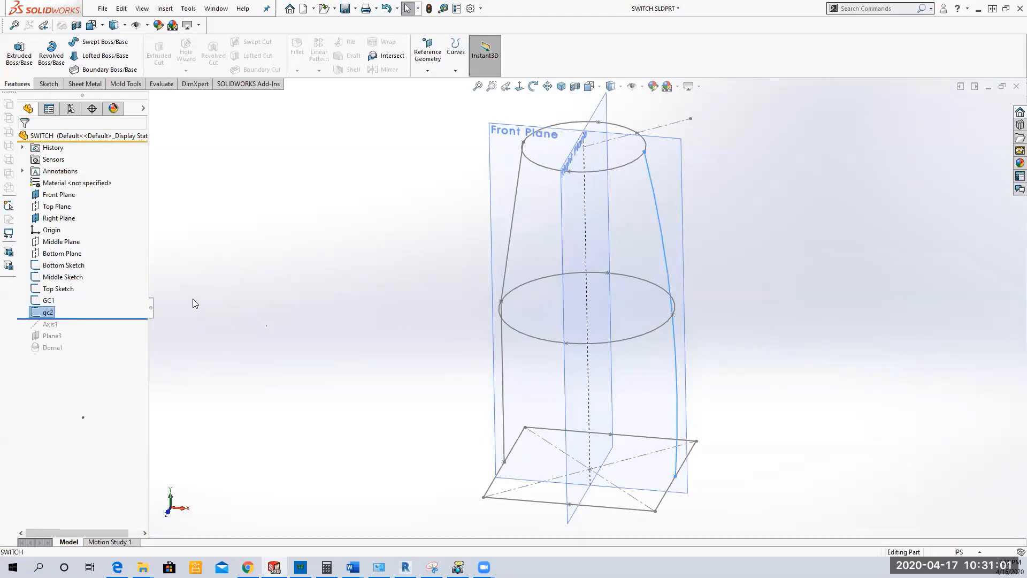
left_click(252, 316)
Step: Sketch a wavy seven-point spline on the Right Plane along the left-hand profile points, with two free points between each pair of neighbouring profiles
mouse_move(291, 278)
middle_mouse_down()
mouse_move(367, 314)
mouse_move(293, 270)
mouse_move(299, 277)
middle_mouse_up()
left_click(59, 218)
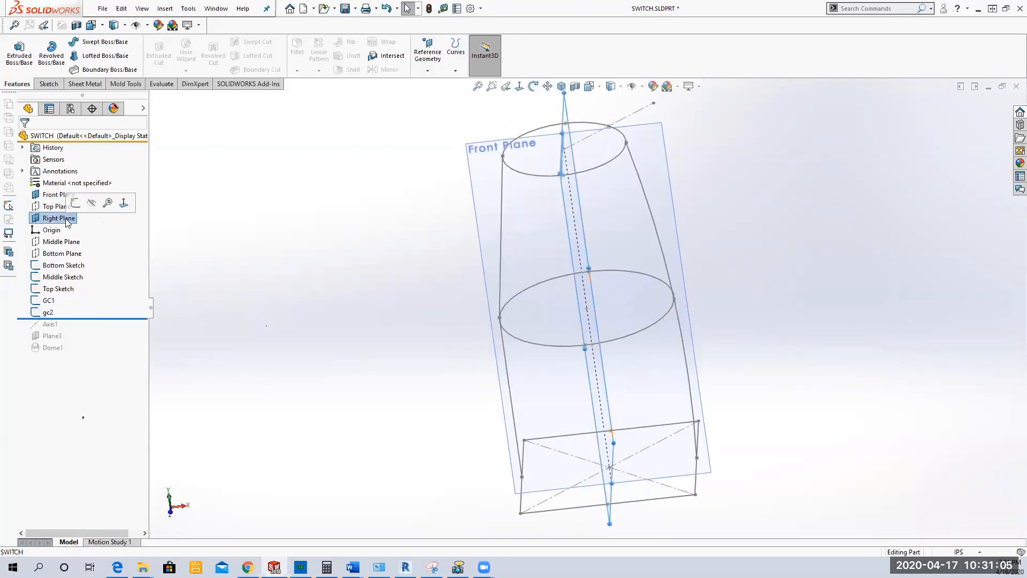
left_click(77, 206)
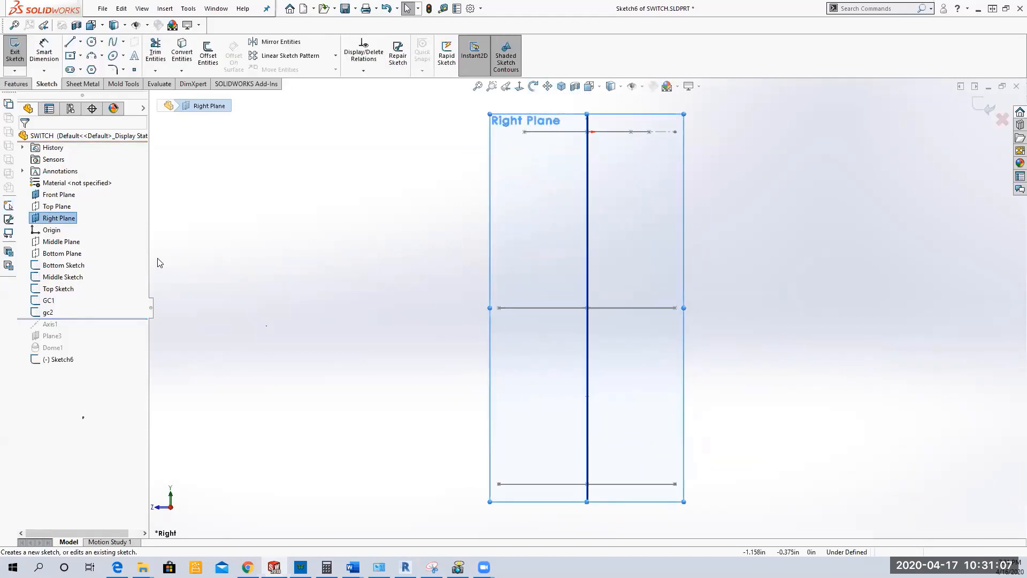
left_click(114, 43)
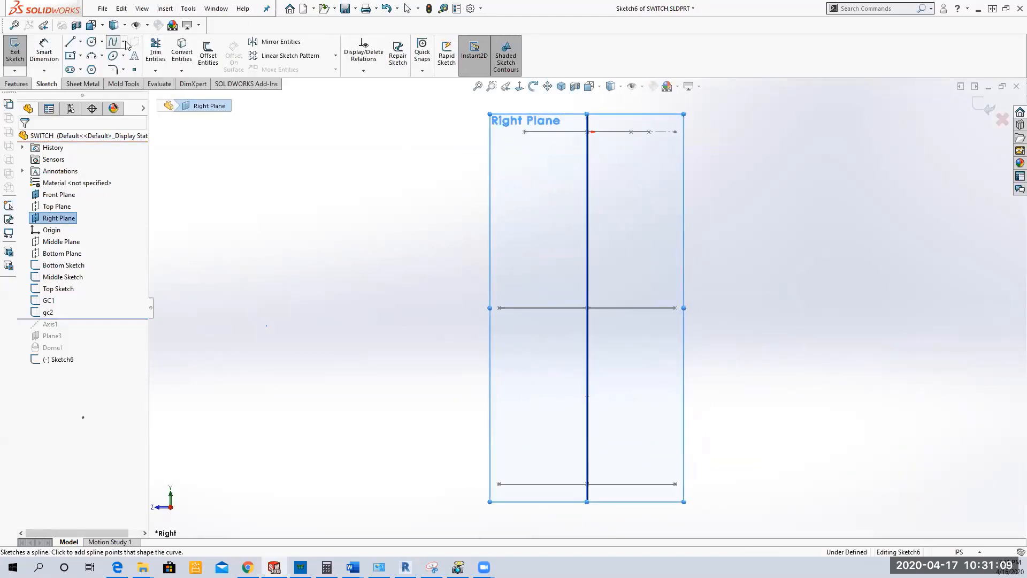
left_click(525, 131)
left_click(514, 198)
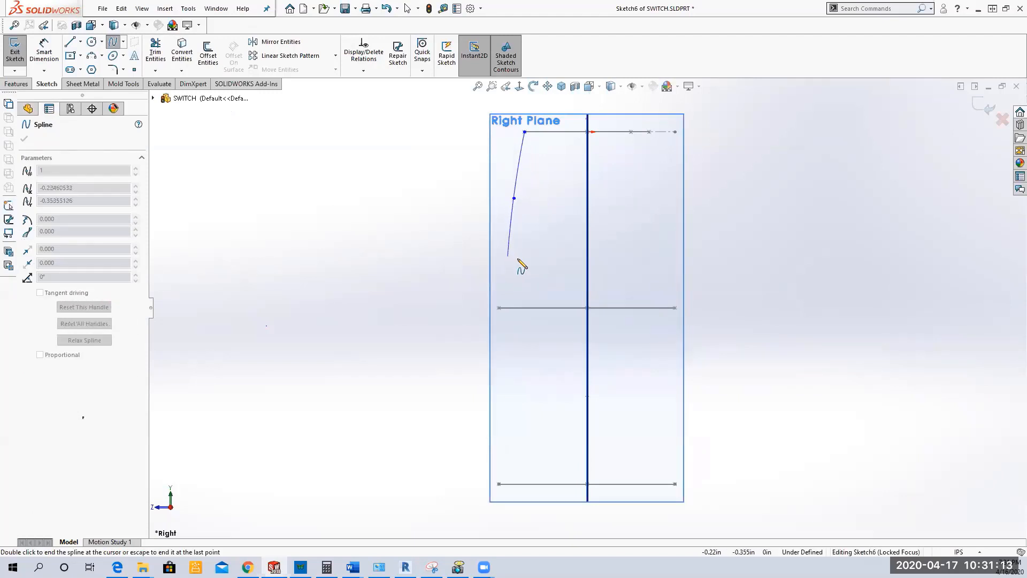
left_click(519, 258)
left_click(499, 308)
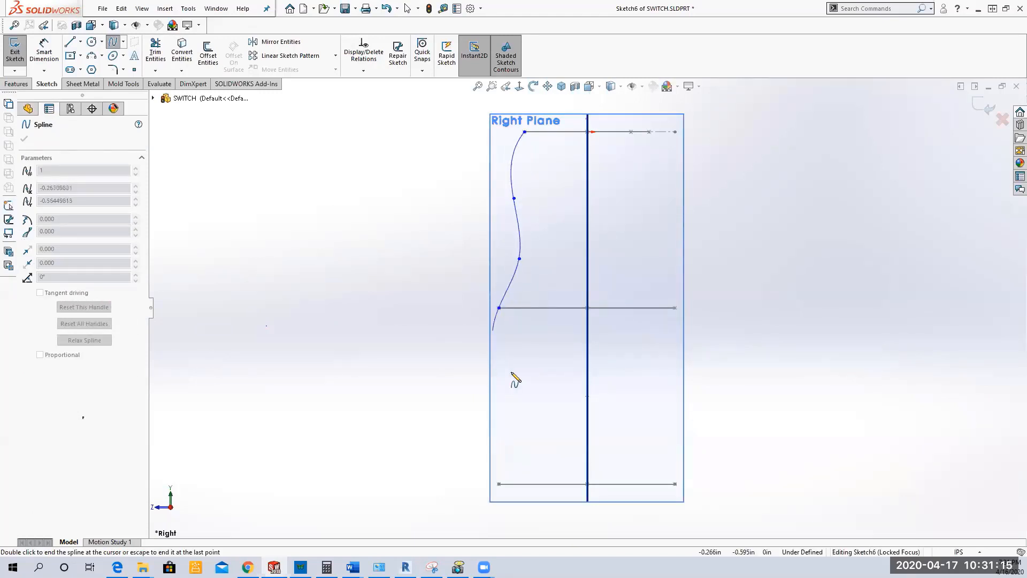
left_click(524, 386)
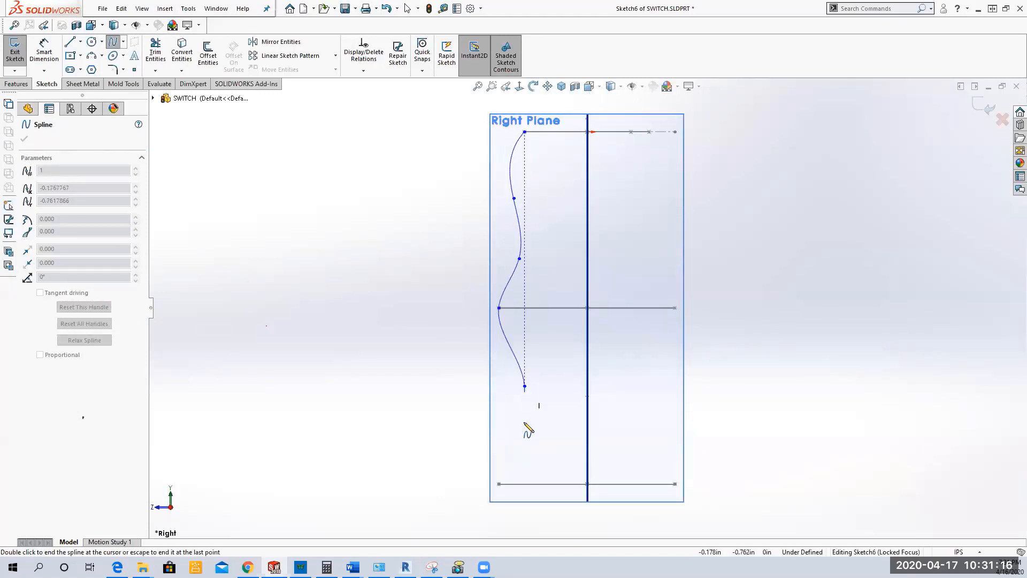
left_click(499, 483)
right_click(507, 485)
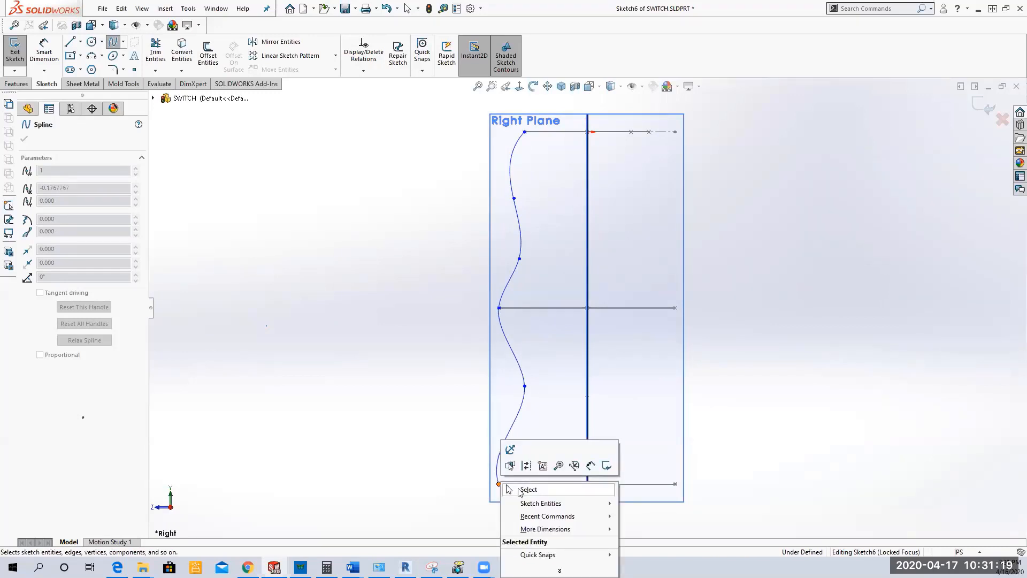
left_click(509, 489)
mouse_move(391, 299)
middle_mouse_down()
mouse_move(415, 303)
mouse_move(418, 348)
mouse_move(395, 310)
mouse_move(415, 300)
middle_mouse_up()
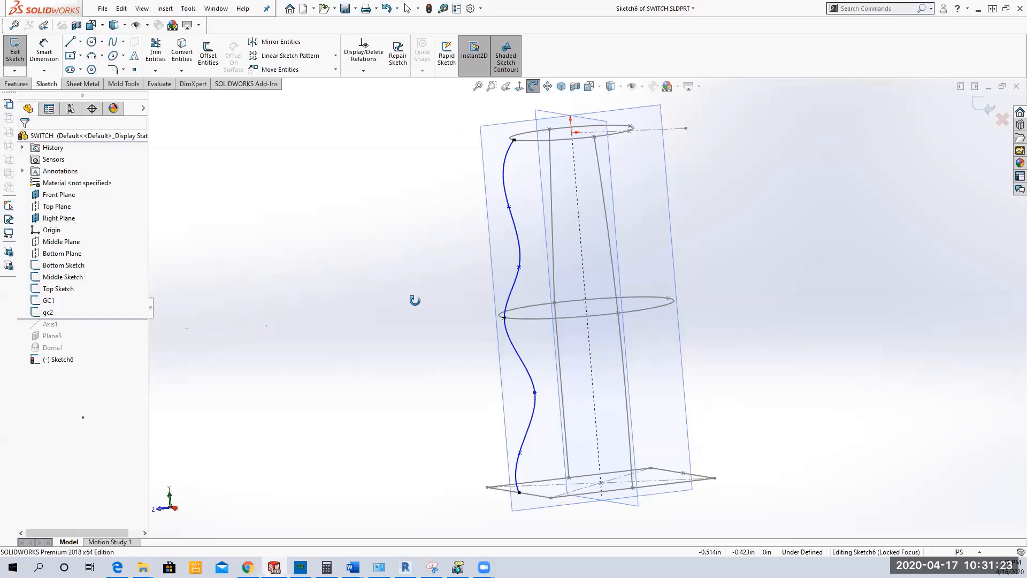
Step: Smooth the spline by moving its free points just above and below the middle circle outward, to about 0.26 in and 0.25 in from the origin horizontally
middle_click_drag(415, 300, 415, 309)
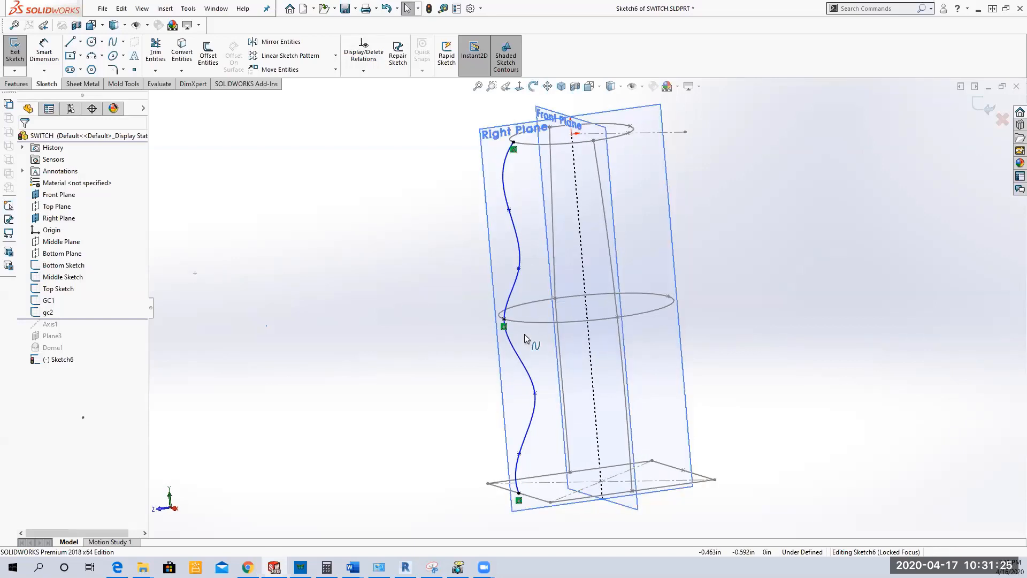
left_click(518, 268)
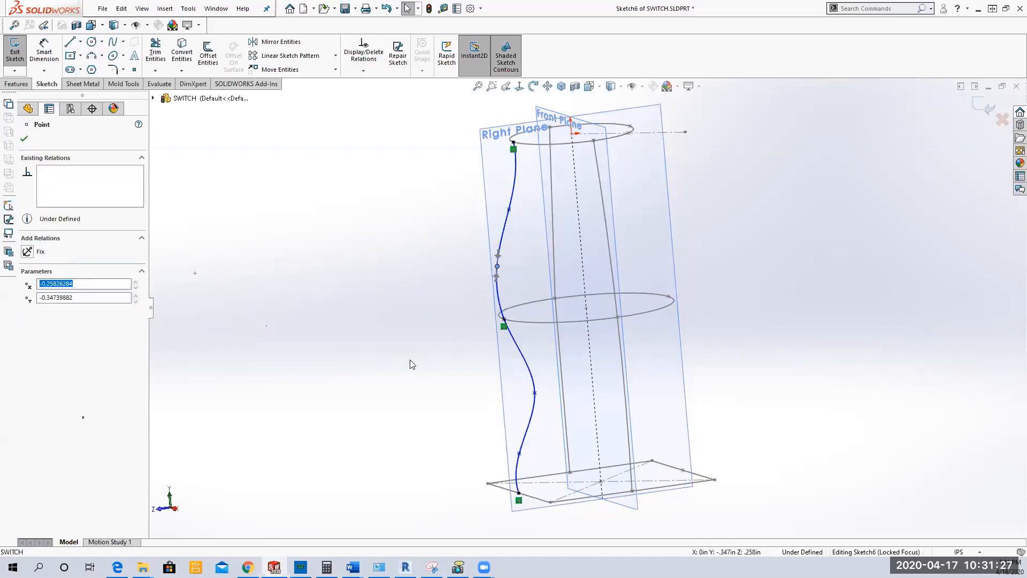
left_click_drag(535, 393, 511, 394)
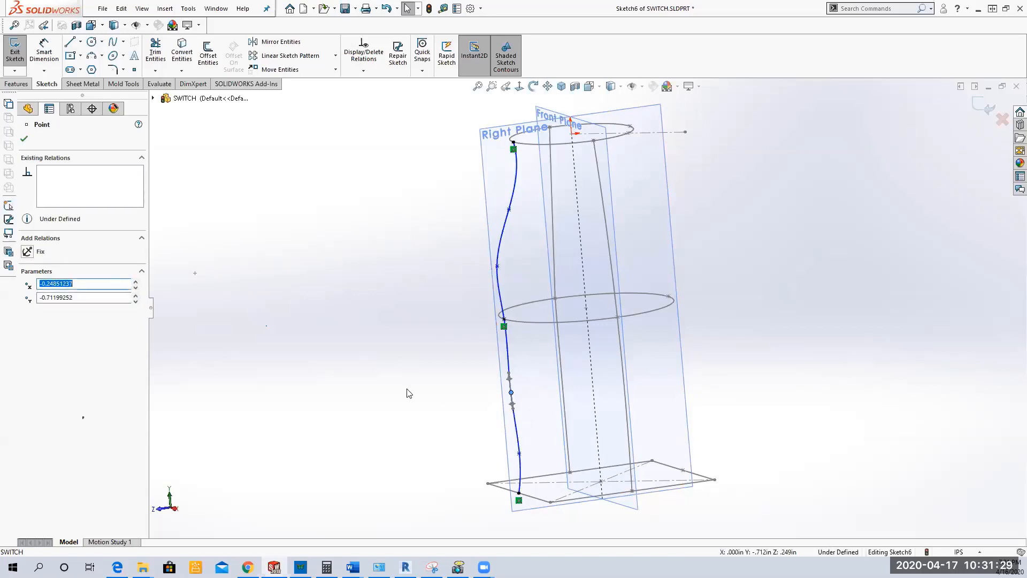
left_click(407, 389)
mouse_move(378, 319)
middle_mouse_down()
mouse_move(345, 348)
mouse_move(362, 372)
middle_mouse_up()
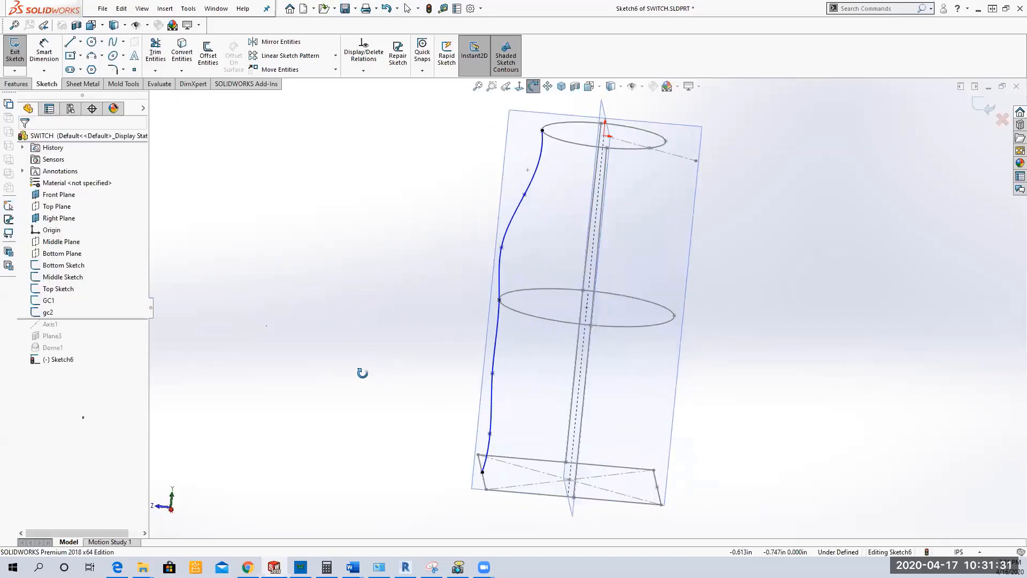
key("Escape")
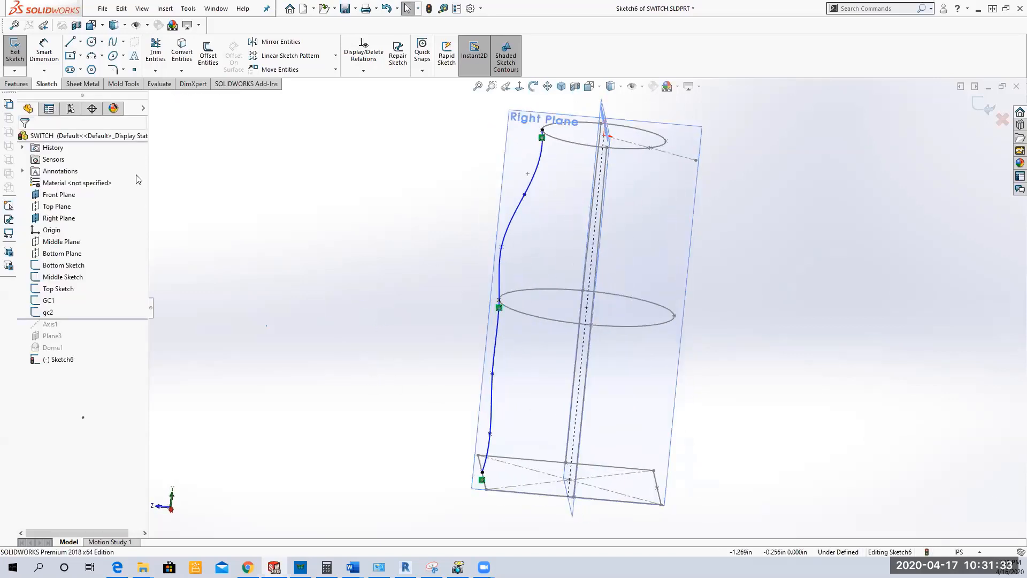
left_click(16, 51)
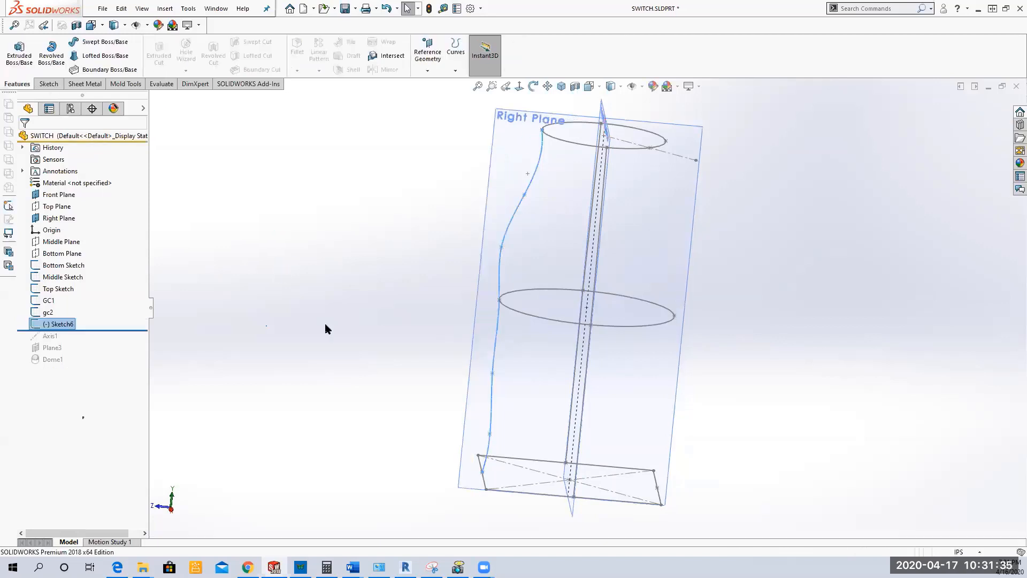
Step: Rename the new spline sketch as gc3
left_click(71, 325)
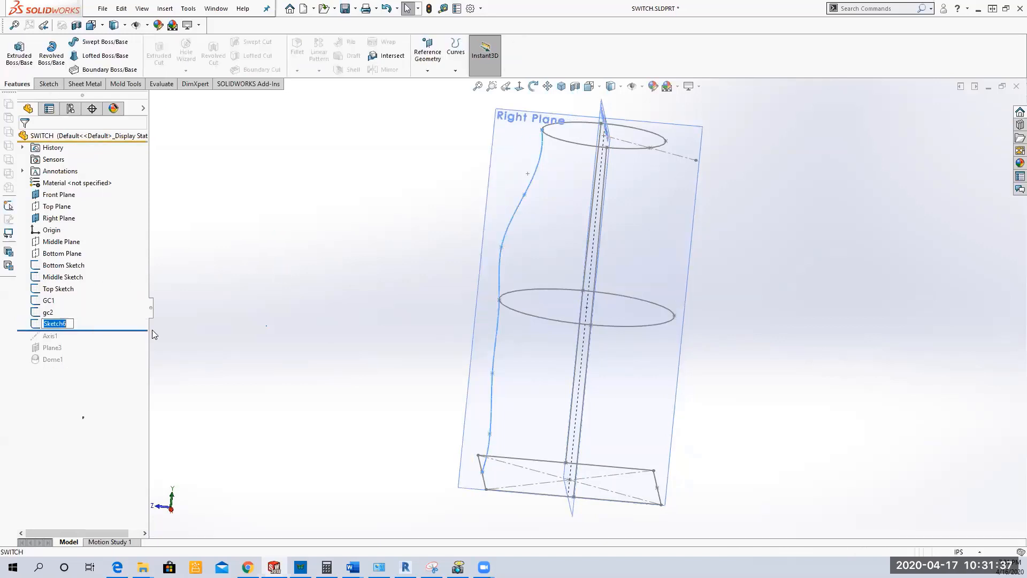
type("gc3")
key("Return")
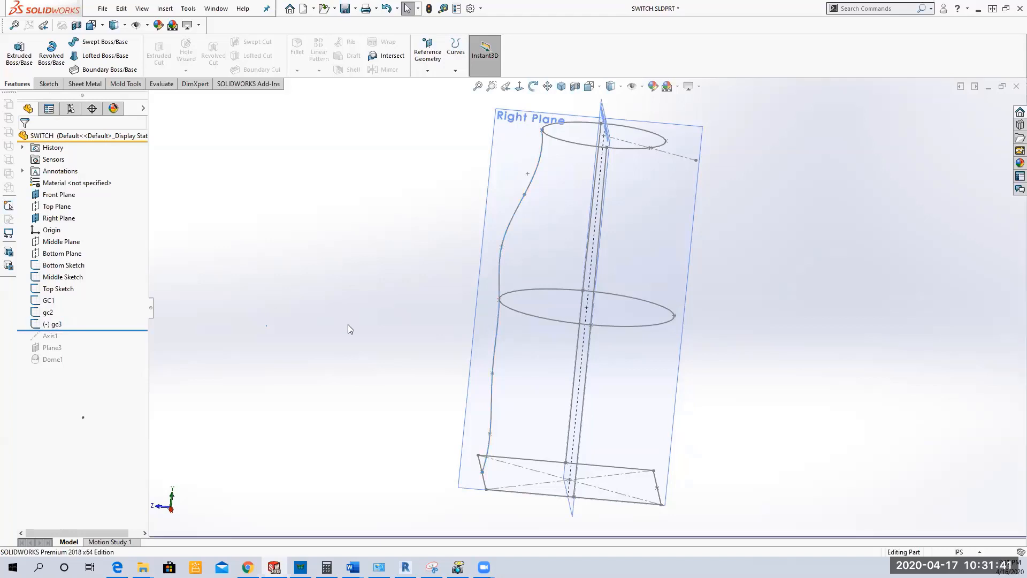
middle_click_drag(348, 324, 328, 377)
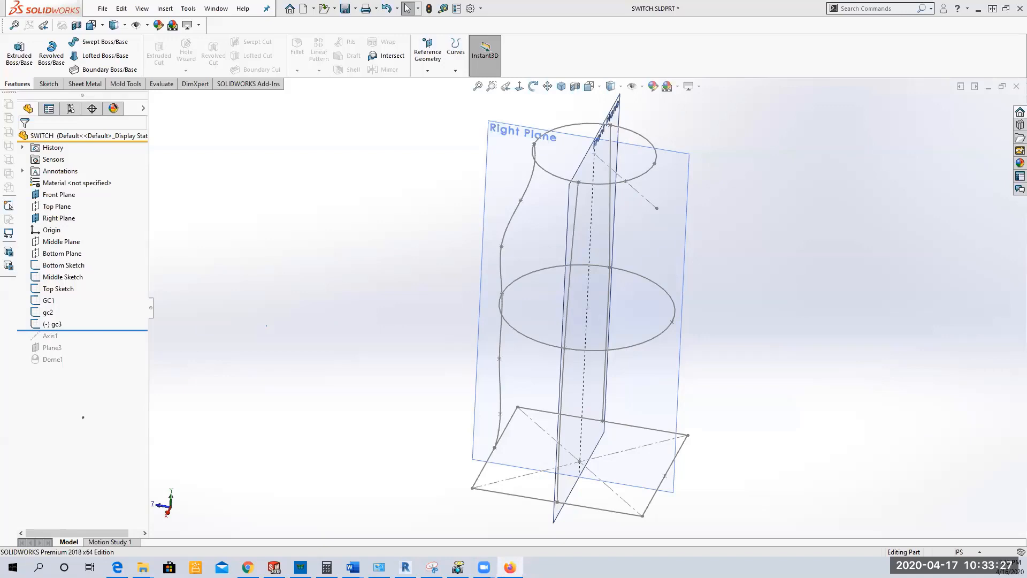
key("alt+Tab")
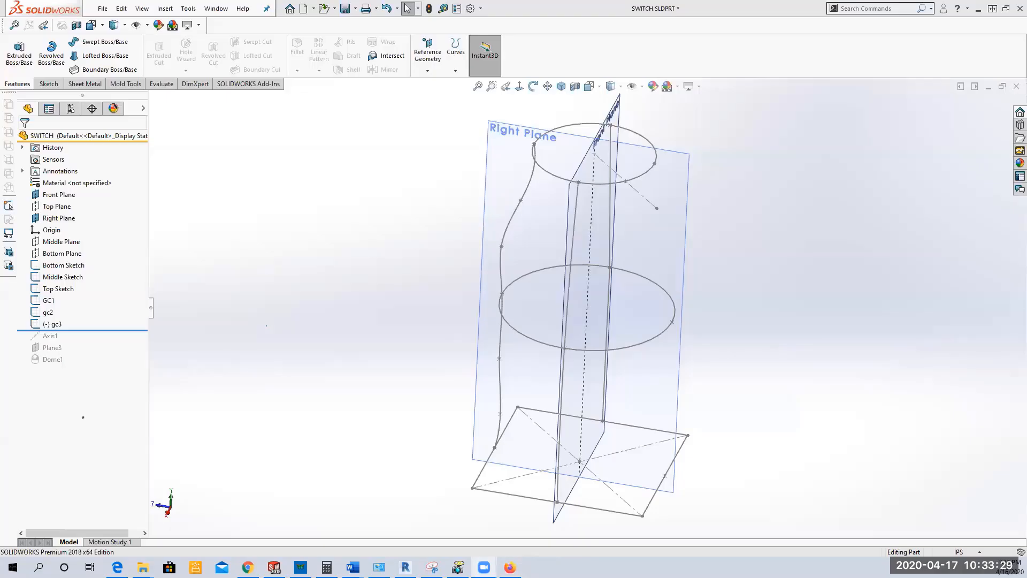
key("alt+Tab")
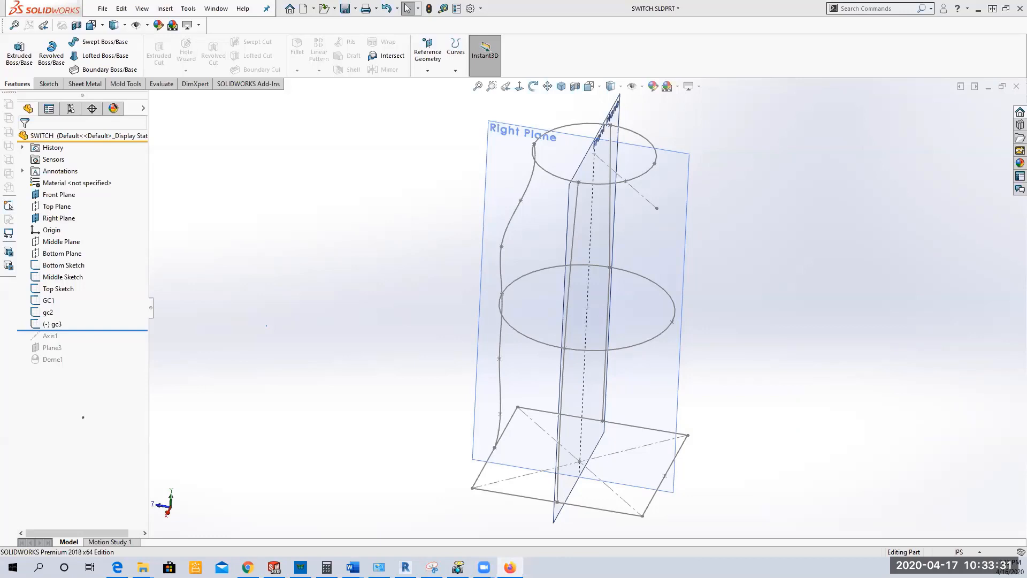
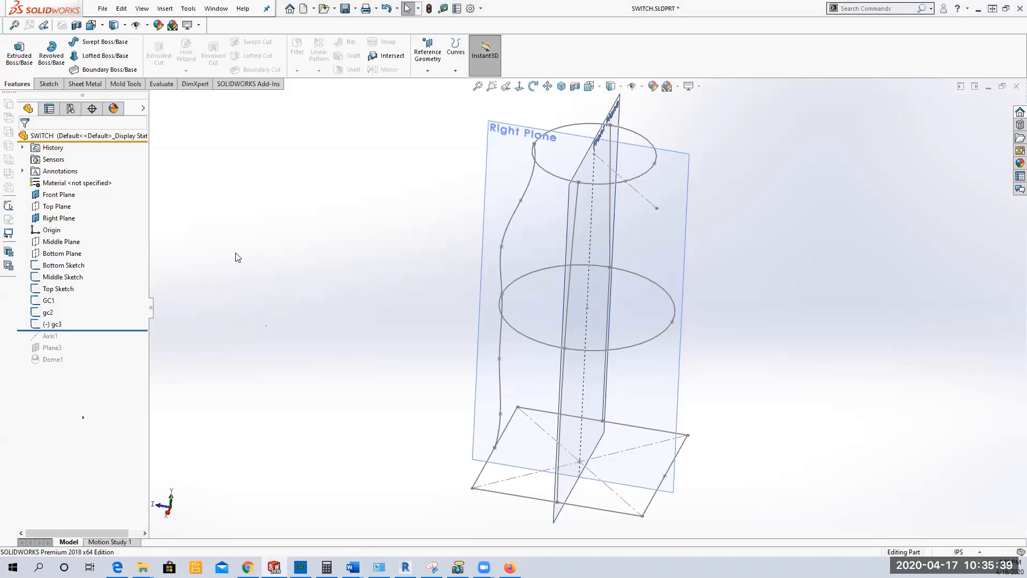
Step: Sketch a five-point spline on the Right Plane through the profile points opposite gc3, one free point between neighbouring profiles, the lower one pulled outward
left_click(502, 151)
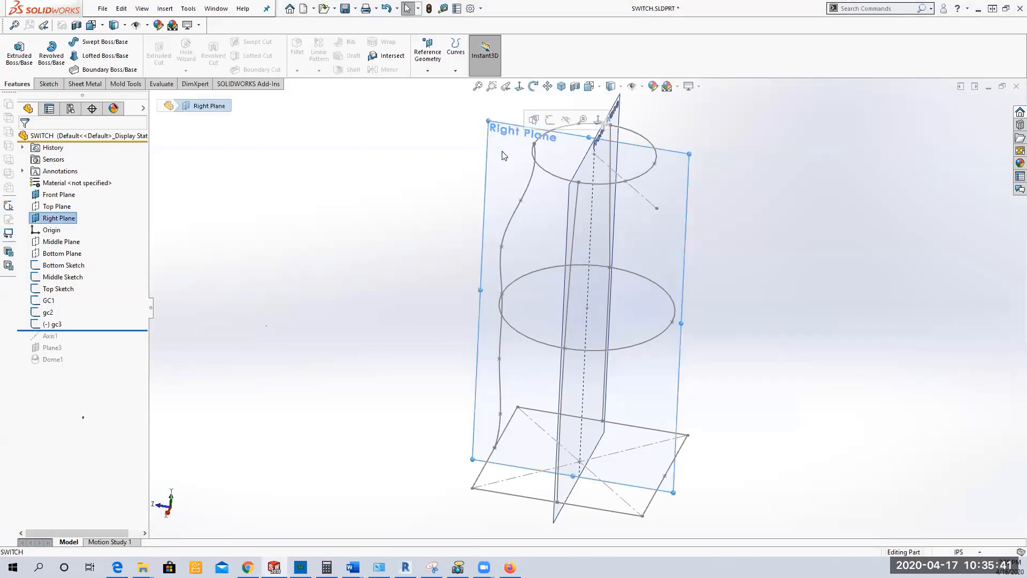
left_click(550, 122)
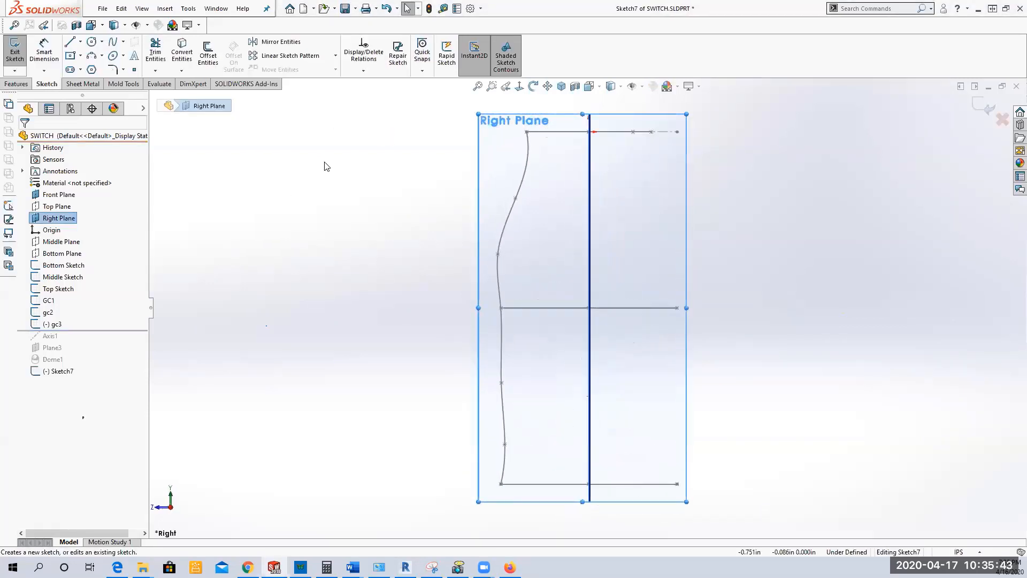
middle_click_drag(327, 181, 294, 223)
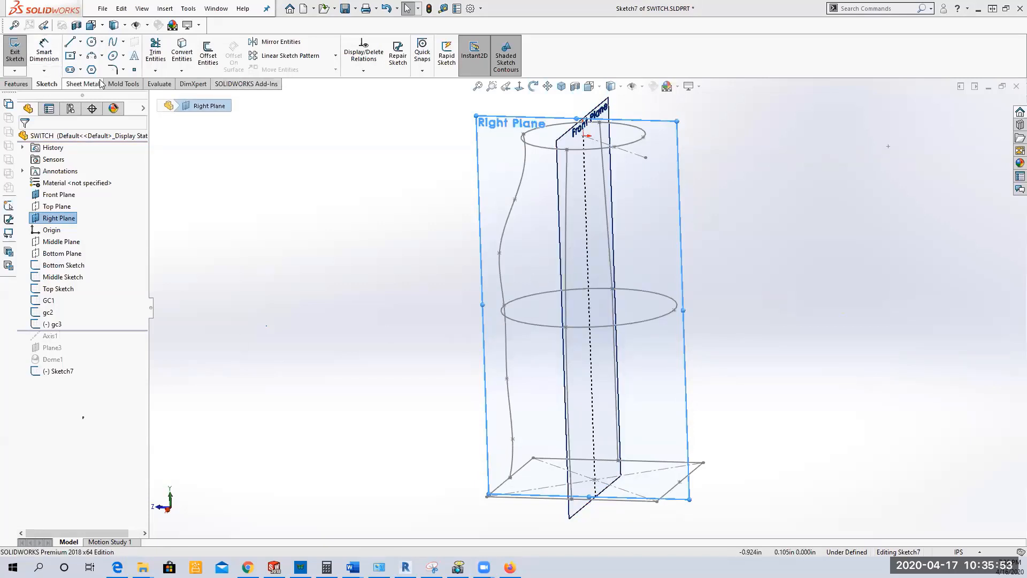
left_click(113, 42)
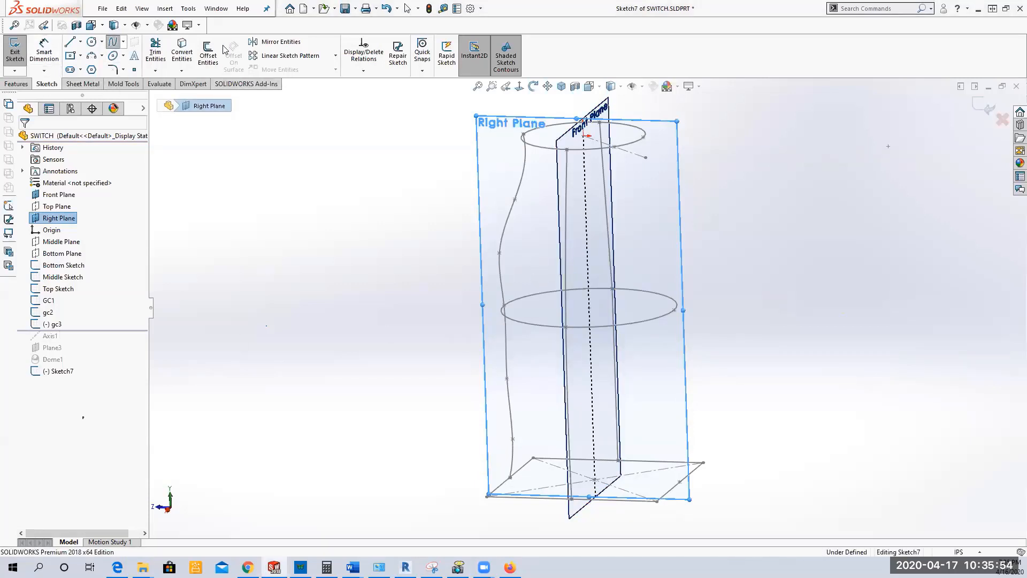
left_click(644, 138)
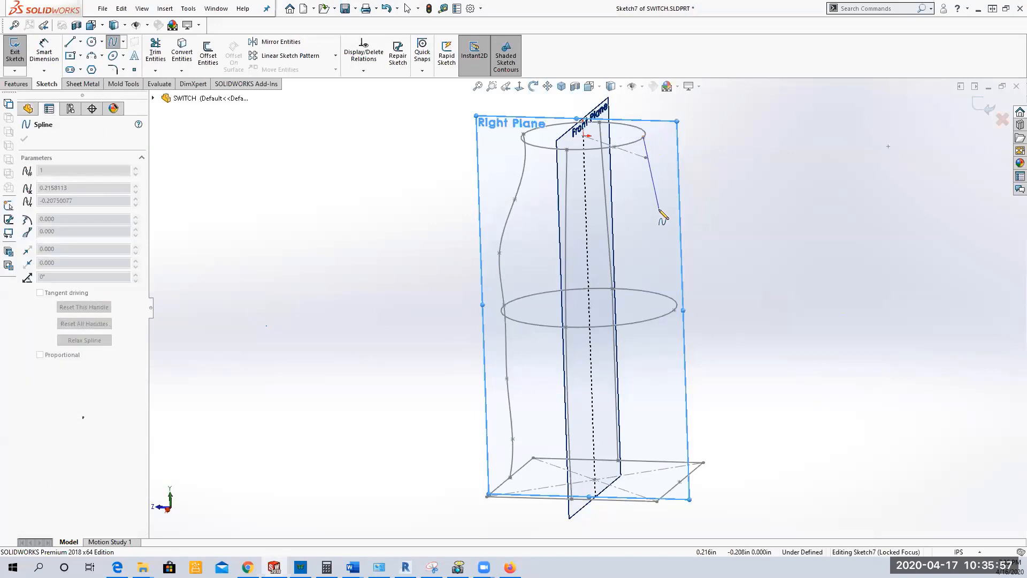
left_click(660, 208)
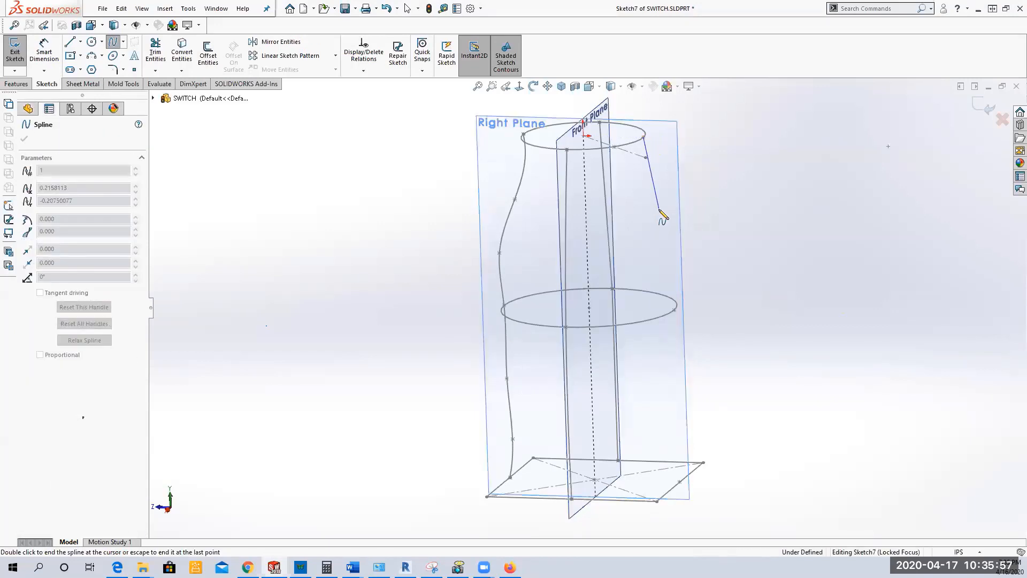
left_click(675, 309)
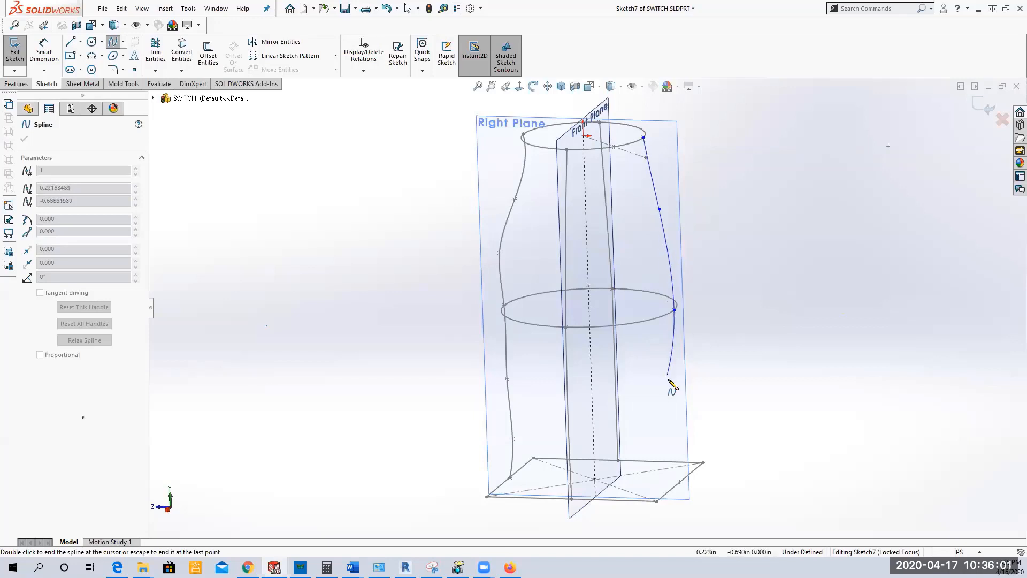
left_click(669, 379)
left_click(679, 482)
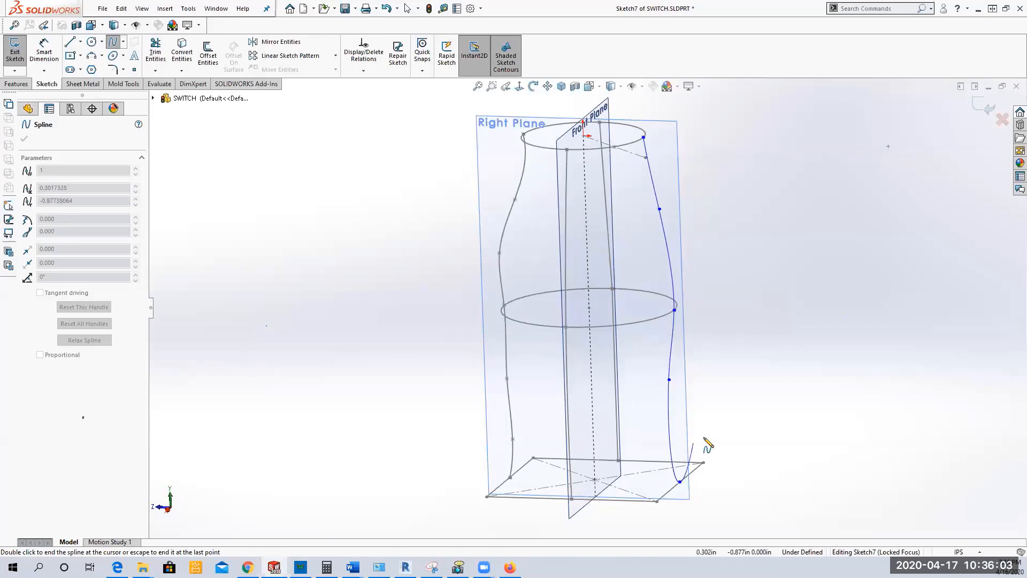
right_click(701, 473)
left_click(730, 478)
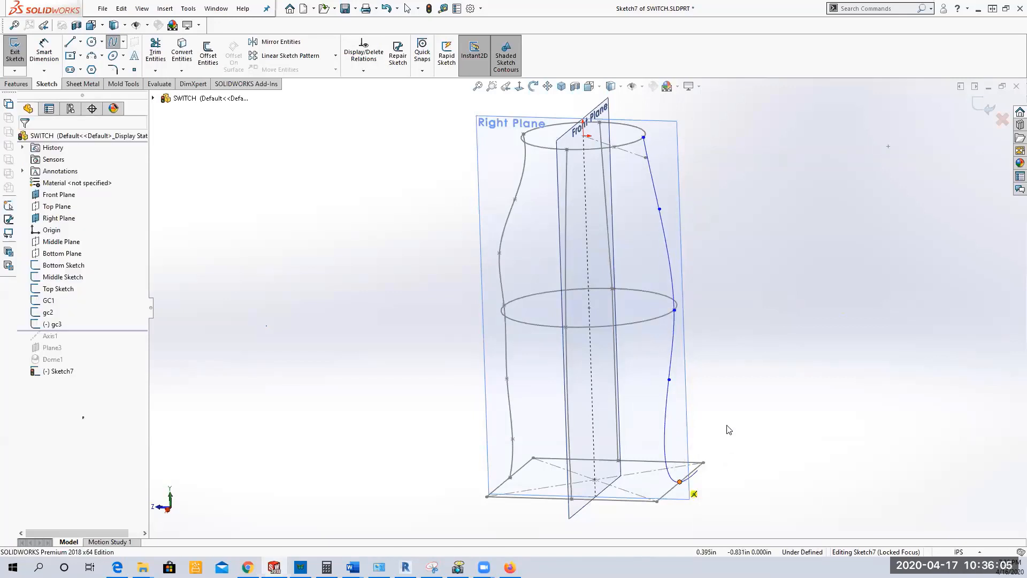
left_click_drag(669, 380, 693, 379)
left_click(404, 343)
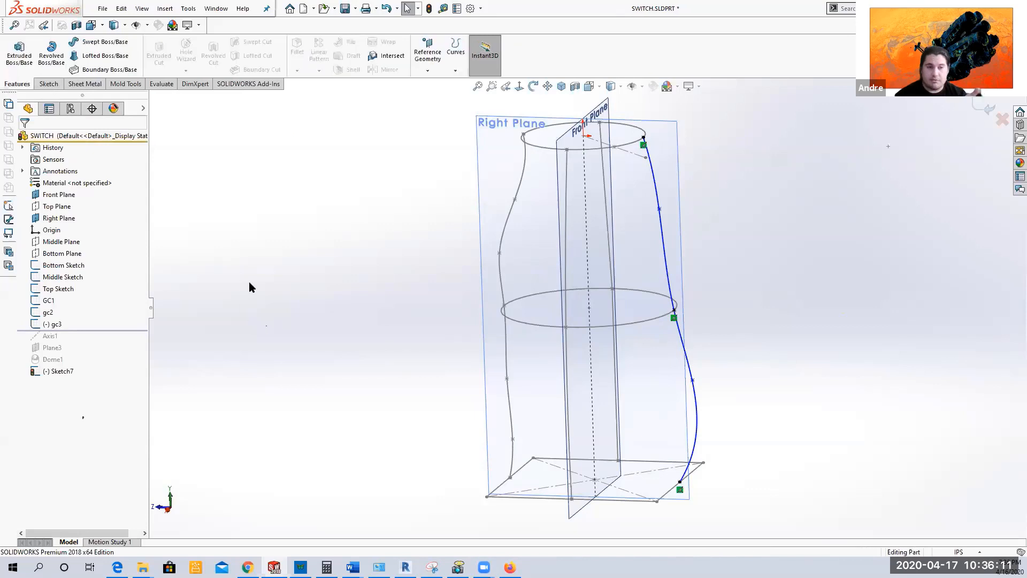
Step: Rename the new spline sketch as gc4
left_click(65, 338)
left_click(65, 336)
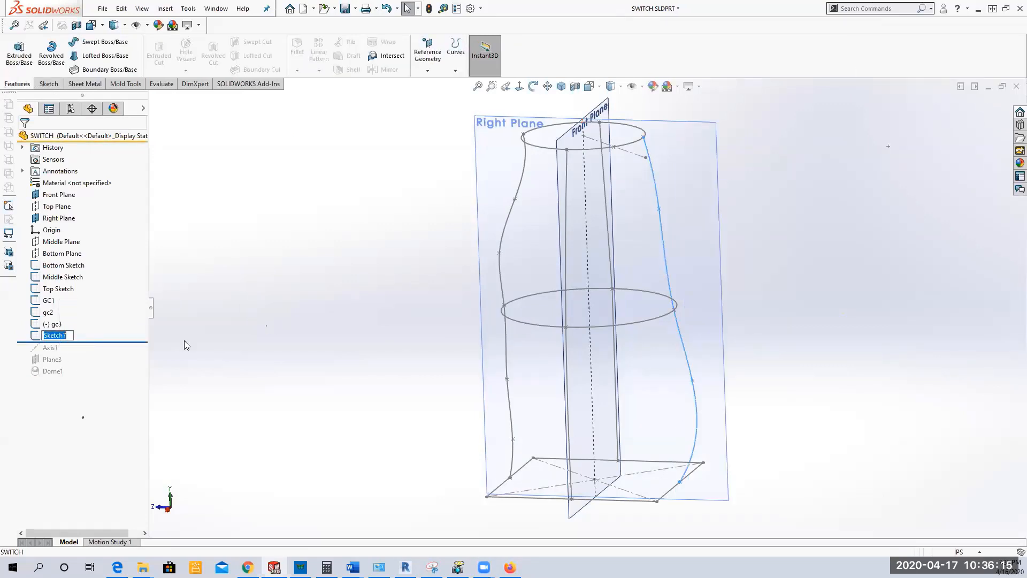
type("gc4")
key("Return")
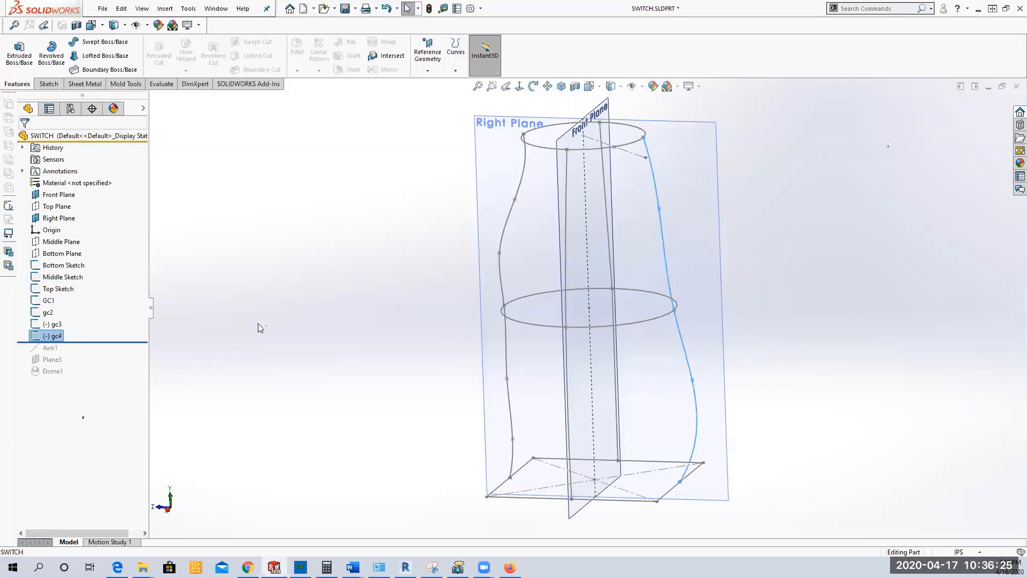
left_click(362, 288)
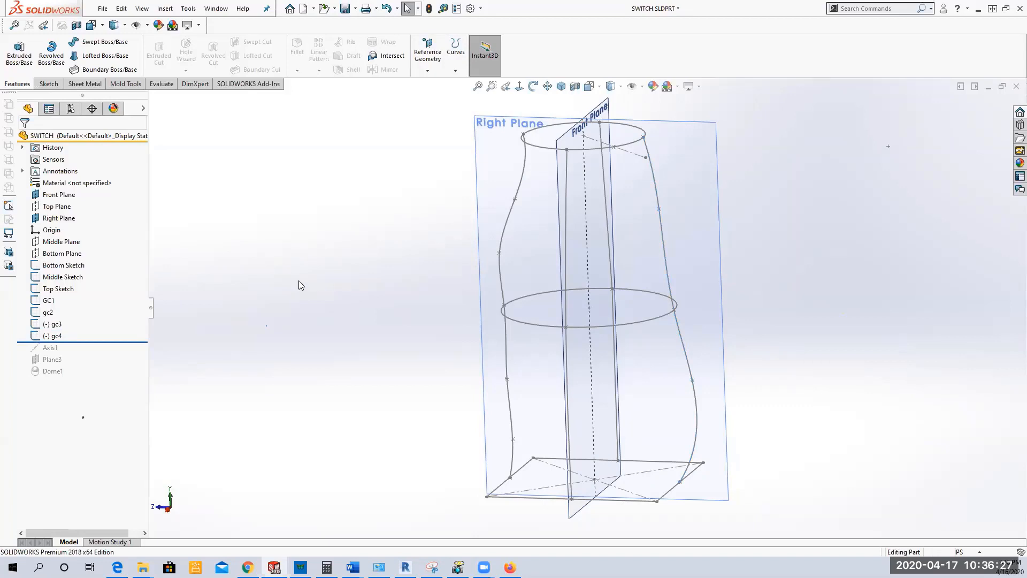
Step: Hide the Front Plane and the Right Plane
left_click(58, 195)
left_click(59, 220, "ctrl")
left_click(60, 220)
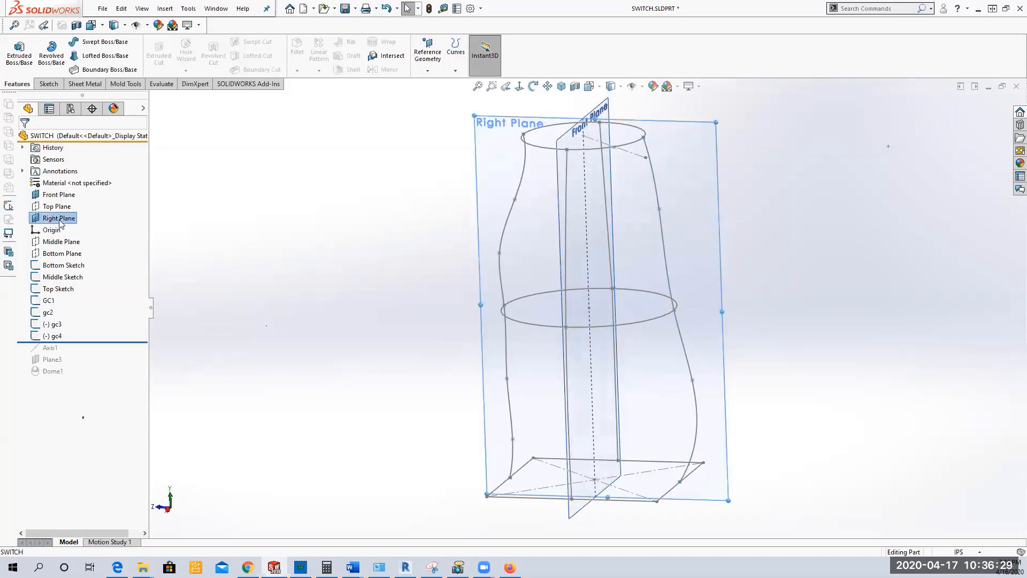
left_click(56, 196, "ctrl")
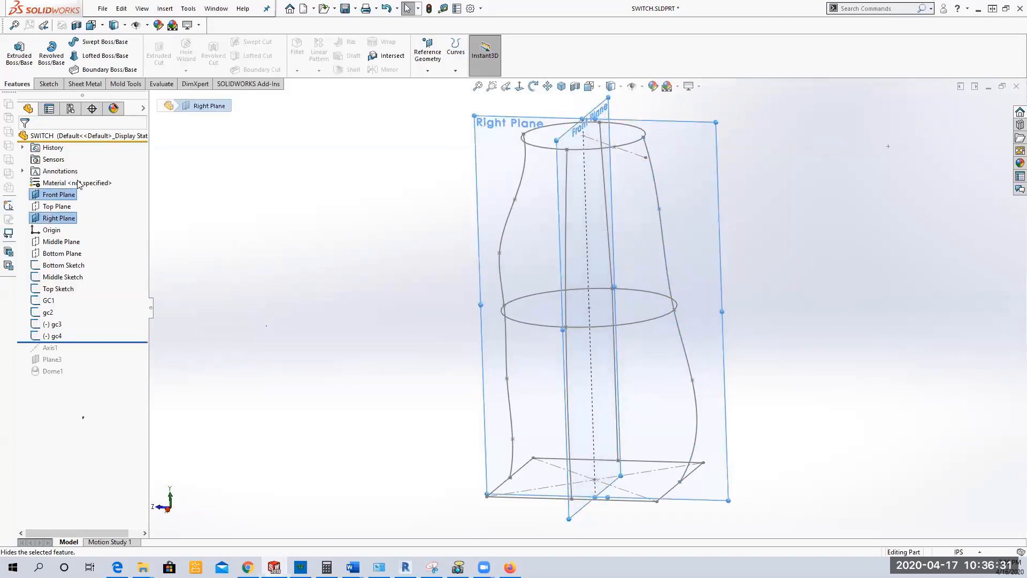
left_click(323, 270)
mouse_move(323, 270)
middle_mouse_down()
mouse_move(346, 321)
mouse_move(300, 263)
mouse_move(289, 314)
mouse_move(339, 305)
mouse_move(346, 334)
mouse_move(326, 337)
mouse_move(341, 294)
mouse_move(360, 374)
mouse_move(318, 264)
mouse_move(321, 312)
middle_mouse_up()
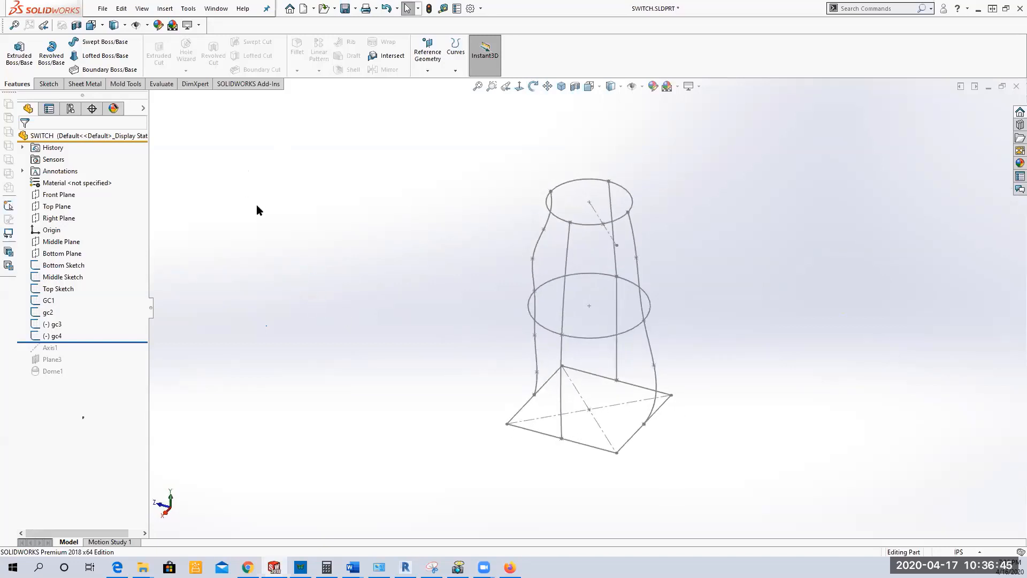
Step: Start a Lofted Boss/Base with Bottom Sketch, Middle Sketch and Top Sketch as its profiles, in that order
left_click(99, 56)
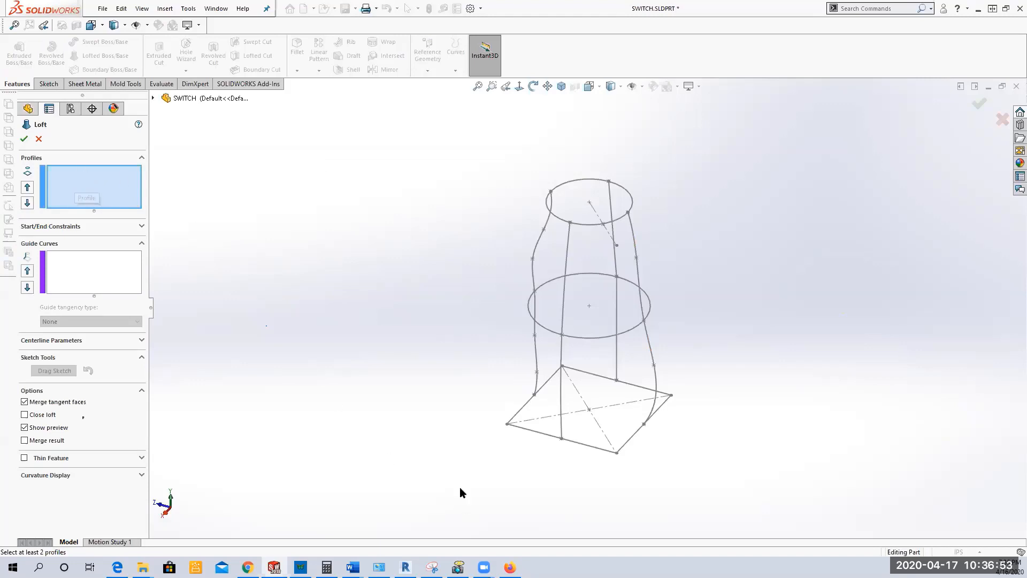
left_click(235, 99)
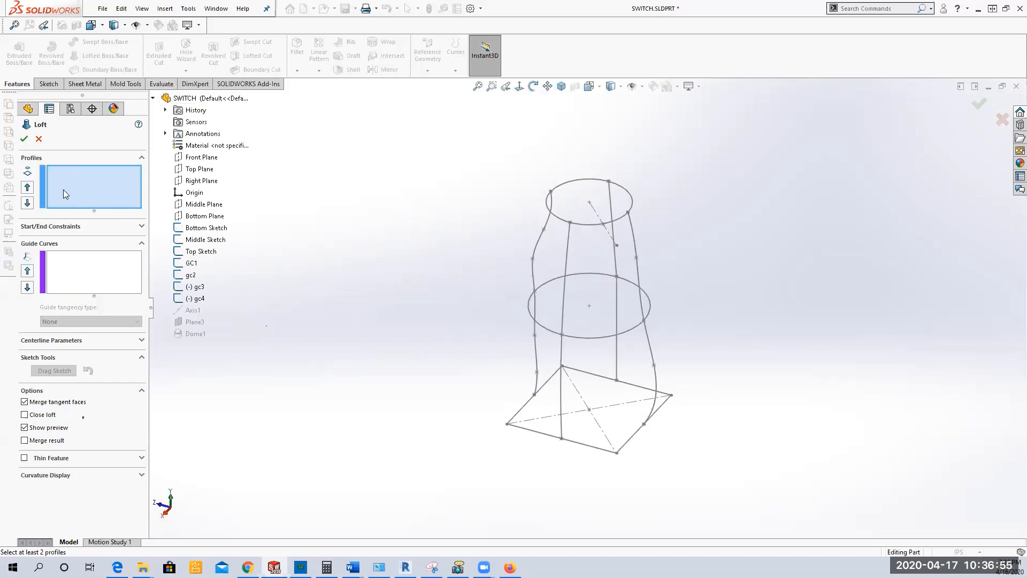
left_click(205, 229)
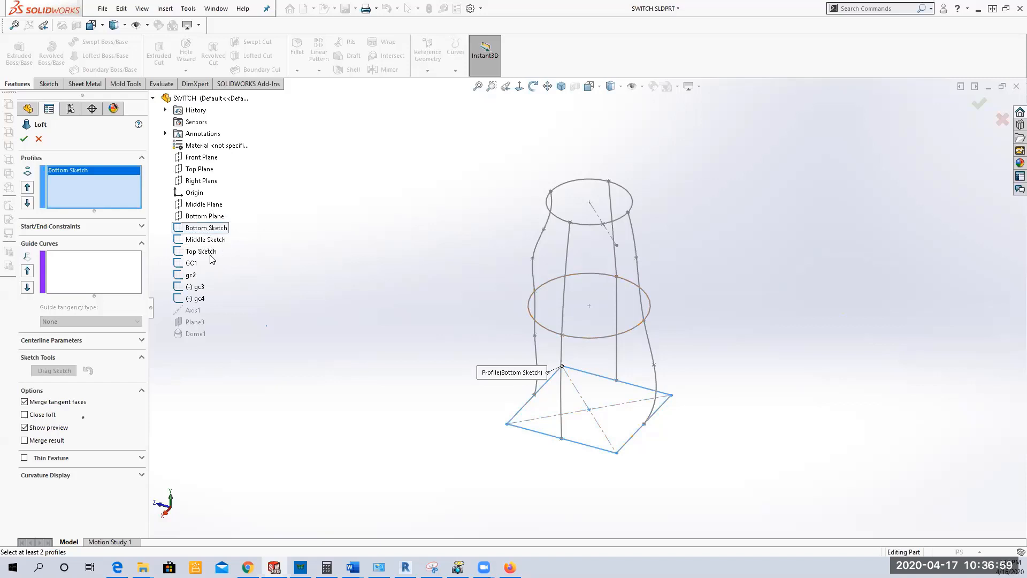
left_click(220, 240)
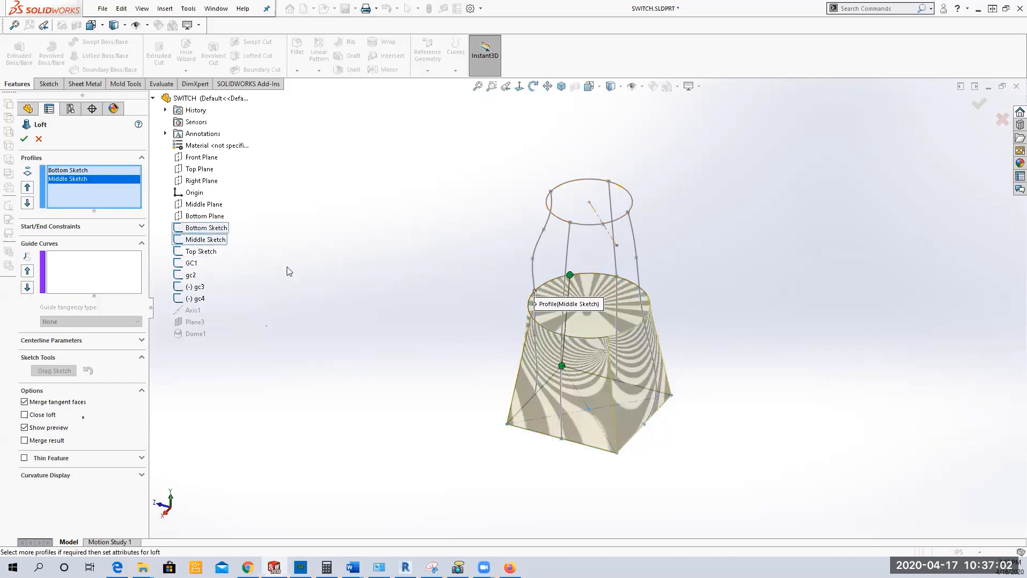
left_click(210, 251)
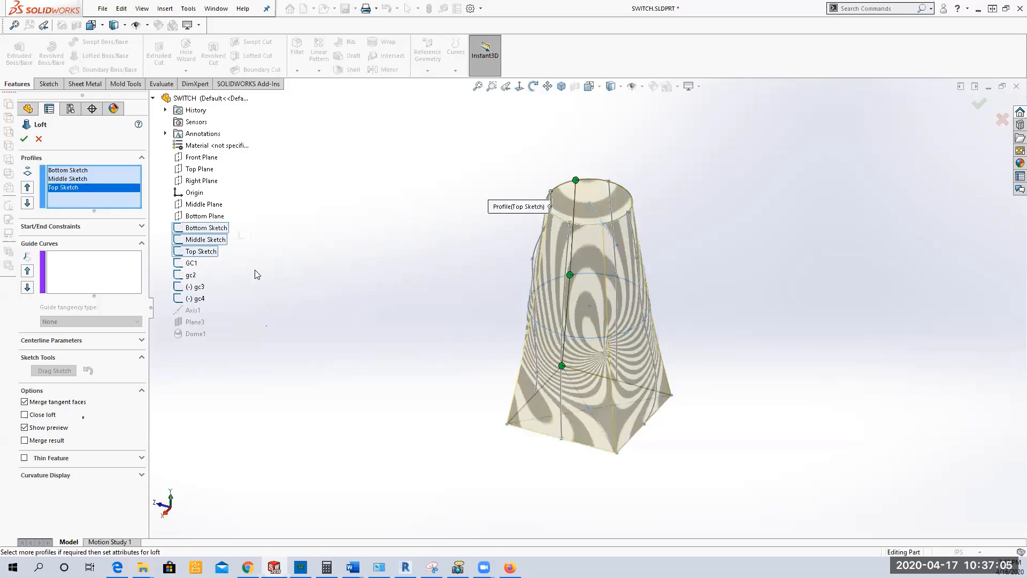
middle_click_drag(365, 320, 401, 325)
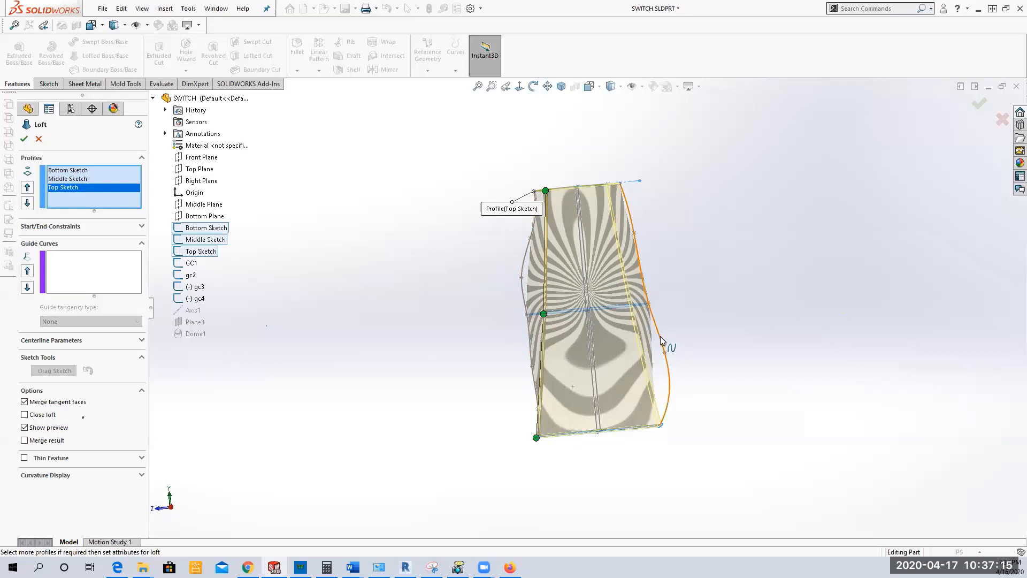
middle_click_drag(404, 363, 335, 365)
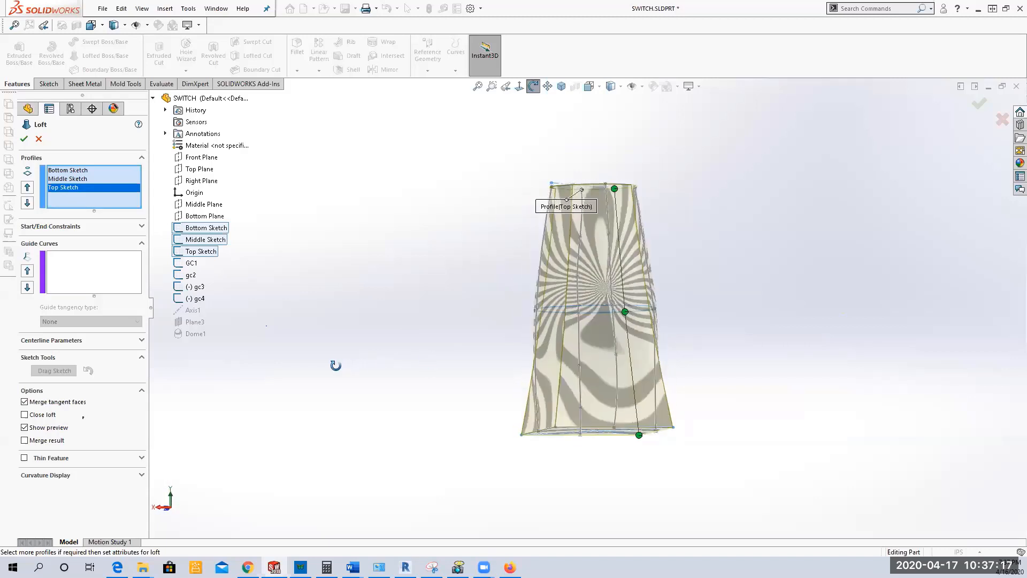
middle_click_drag(511, 314, 428, 351)
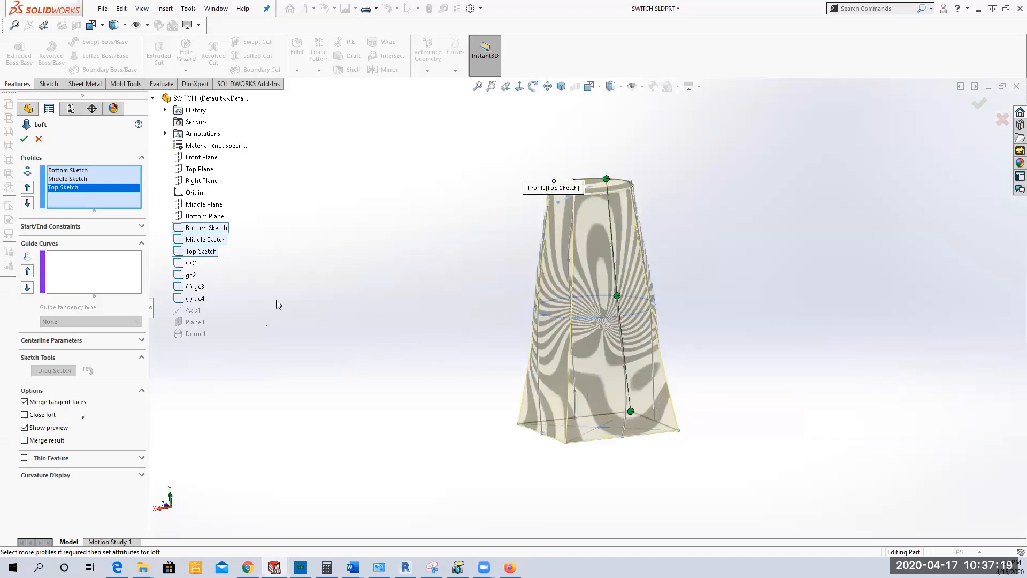
Step: Add GC1, gc2, gc3 and gc4 as the loft's guide curves and create the loft
left_click(70, 272)
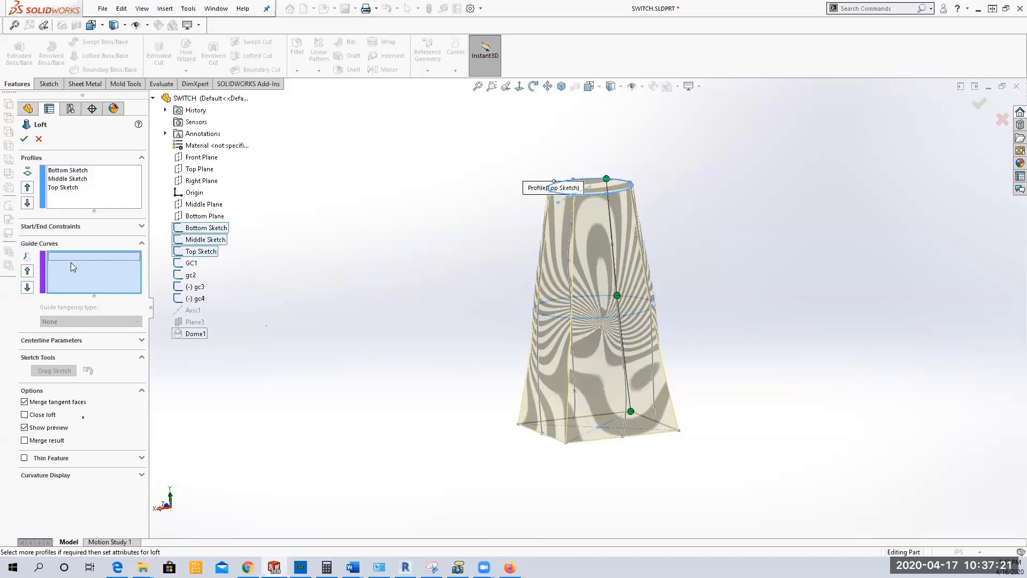
left_click(191, 263)
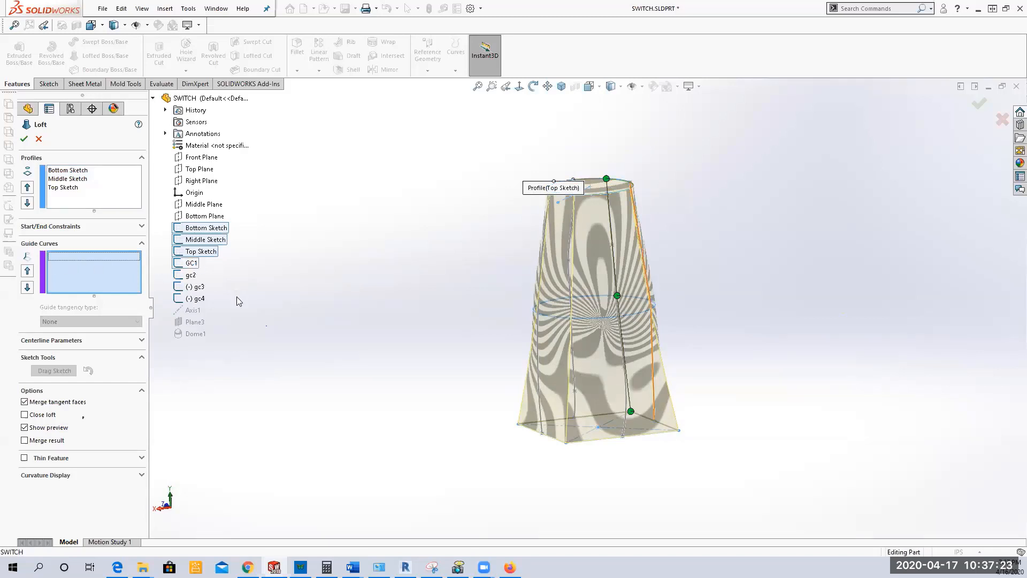
middle_click_drag(324, 335, 293, 353)
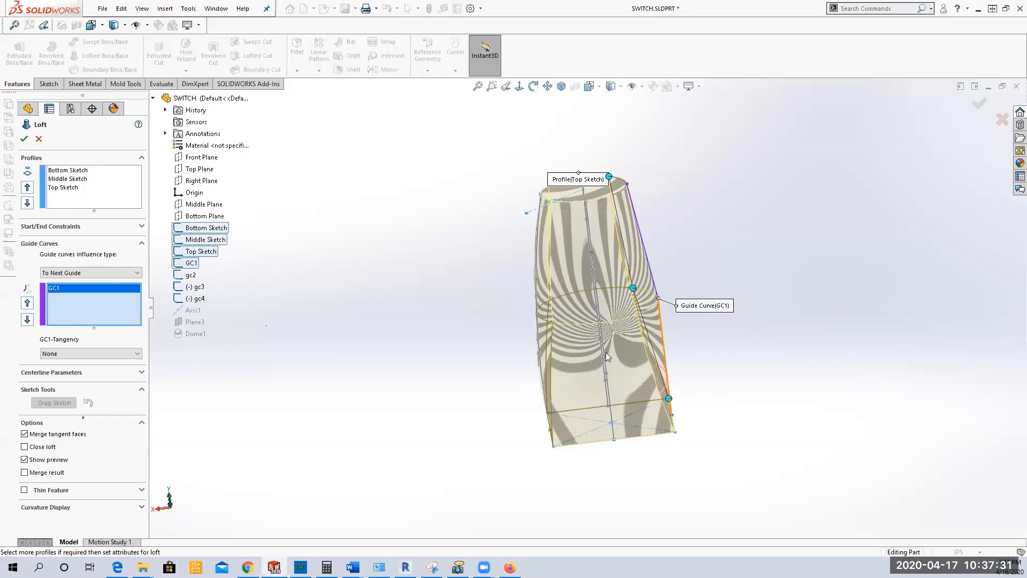
left_click(188, 274)
middle_click_drag(367, 349, 423, 289)
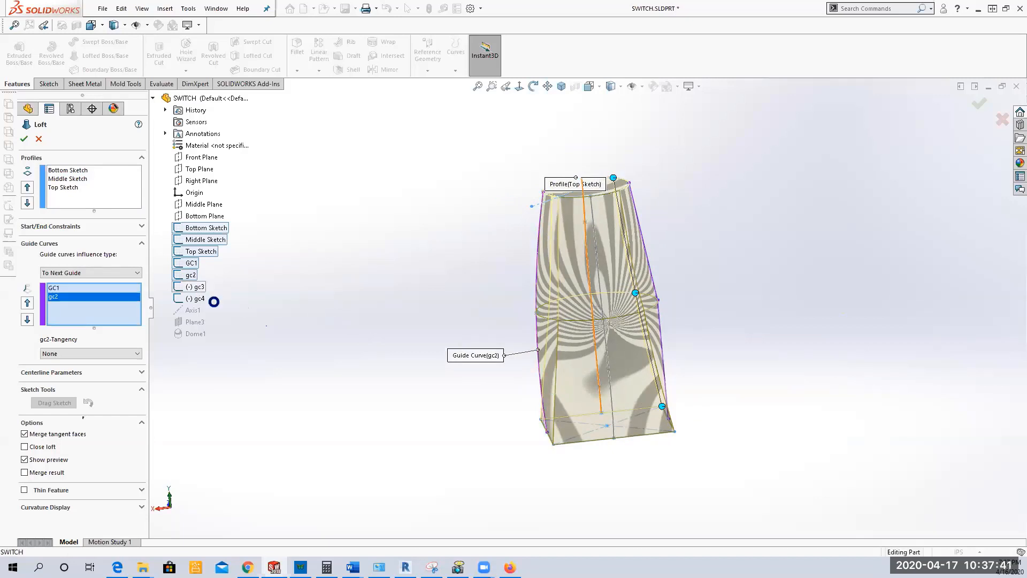
left_click(198, 287)
middle_click_drag(304, 331, 422, 302)
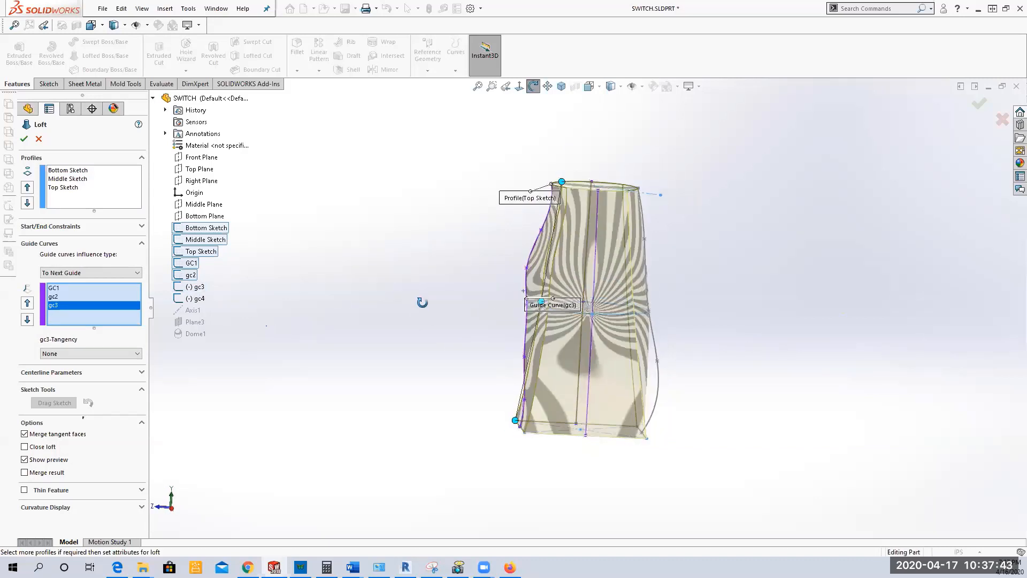
left_click(195, 298)
middle_click_drag(449, 426, 369, 345)
left_click(24, 138)
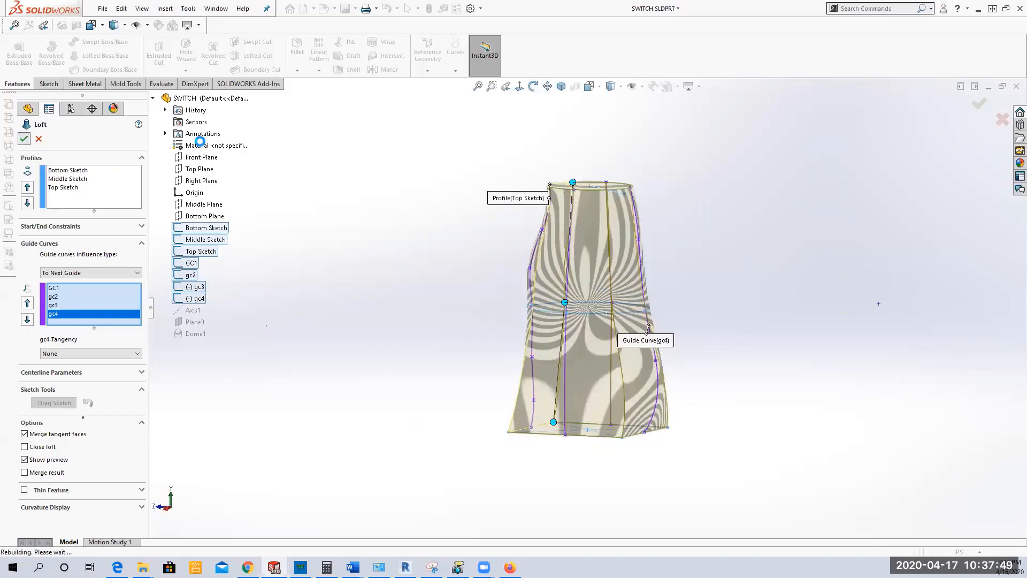
left_click(377, 220)
middle_click_drag(373, 233, 433, 329)
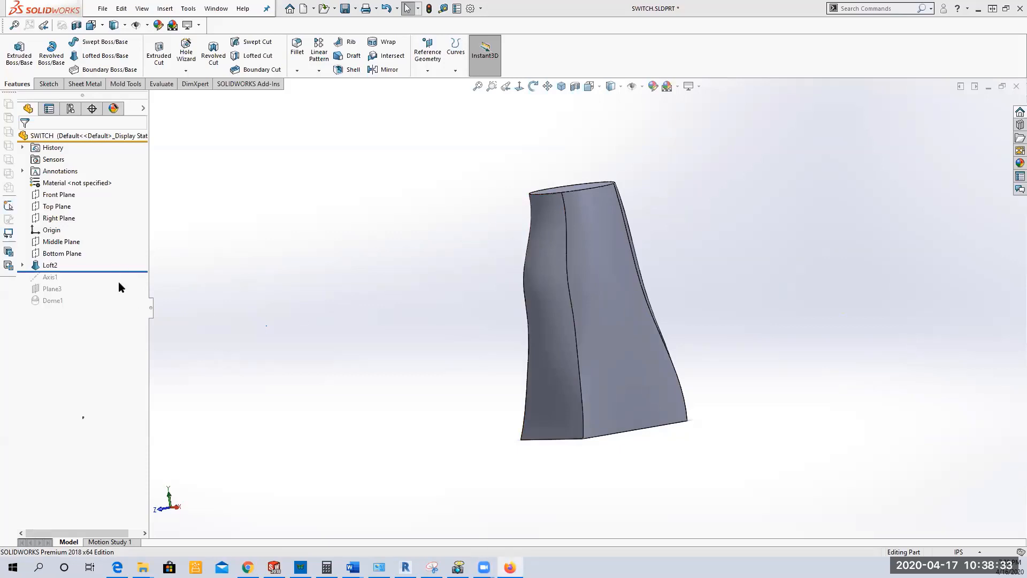
Step: Roll the model forward to include Dome1 and repair the dome by selecting the loft's top face for it
left_click_drag(125, 270, 124, 307)
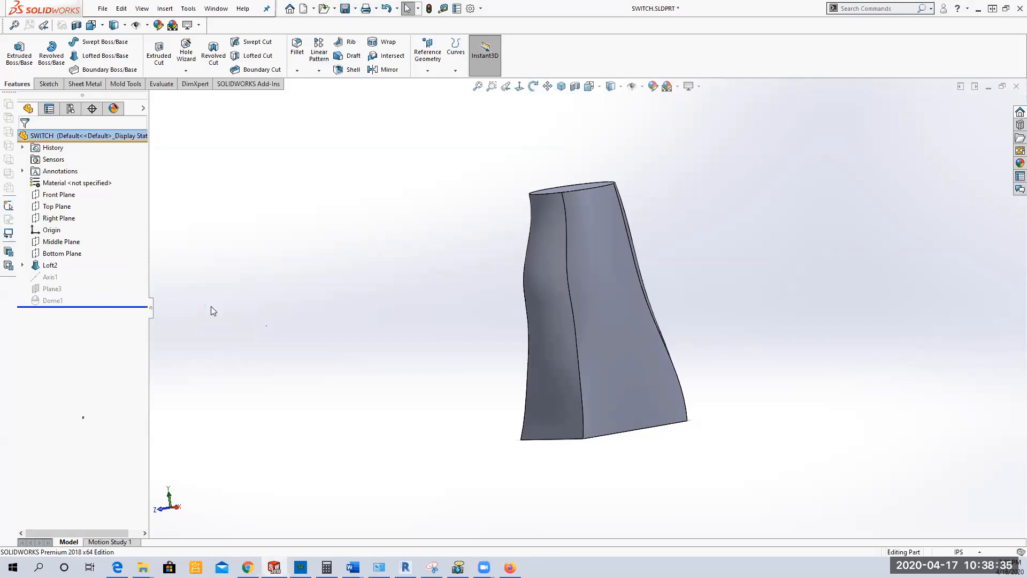
left_click(62, 300)
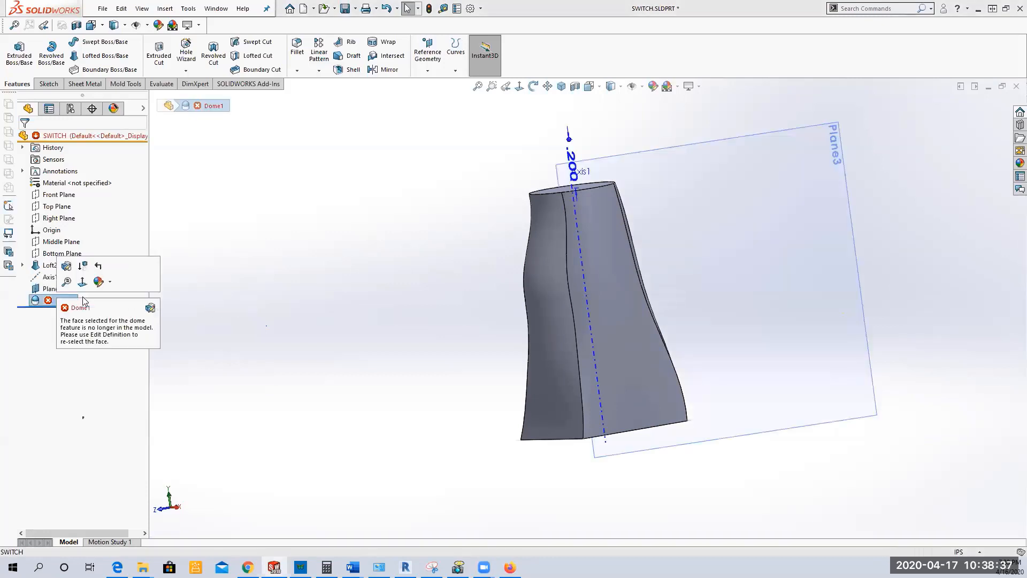
left_click(65, 266)
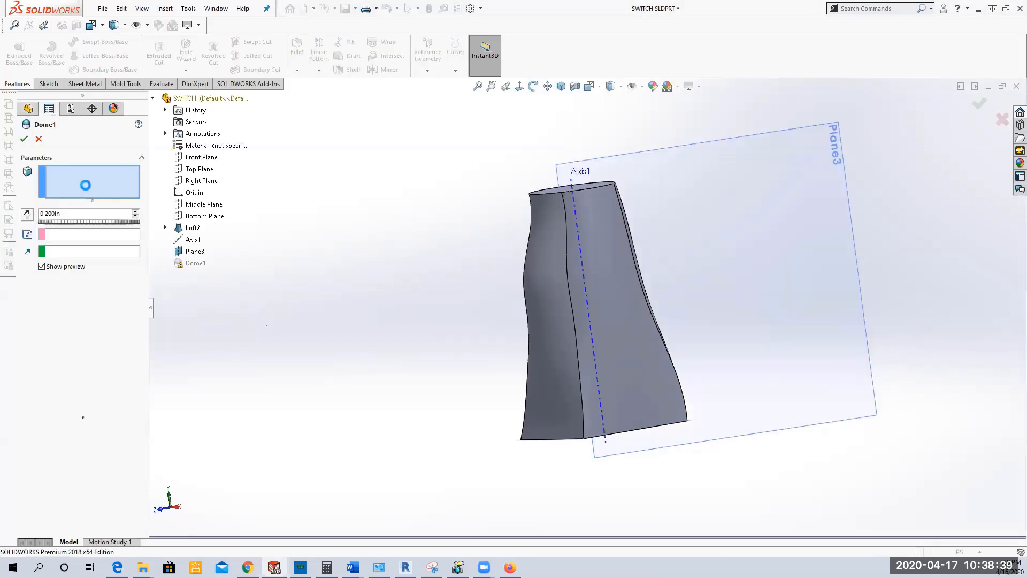
key("ctrl+7")
left_click(550, 217)
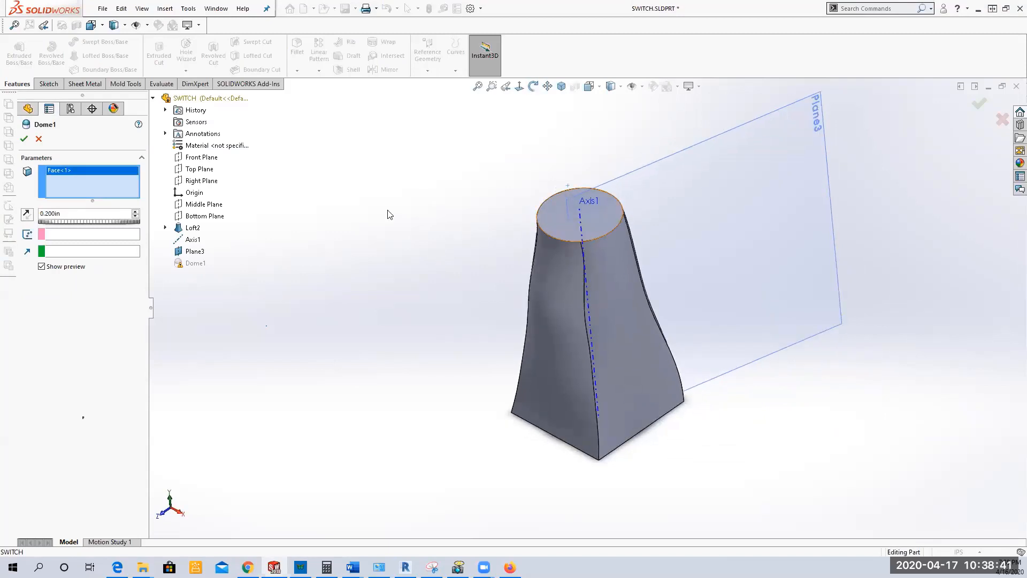
left_click(24, 139)
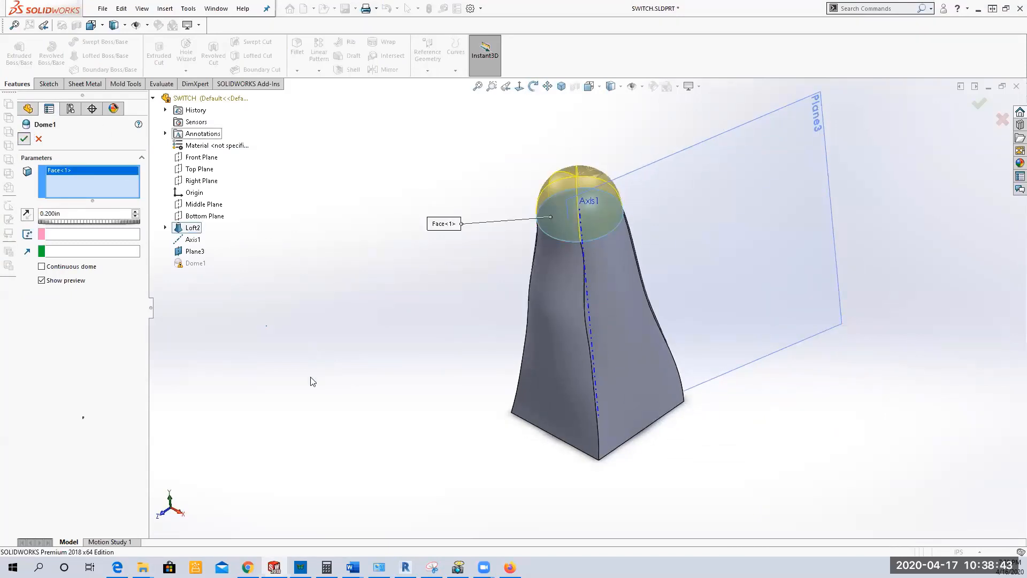
left_click(348, 385)
mouse_move(348, 385)
middle_mouse_down()
mouse_move(346, 287)
mouse_move(288, 358)
mouse_move(276, 354)
middle_mouse_up()
left_click(52, 291)
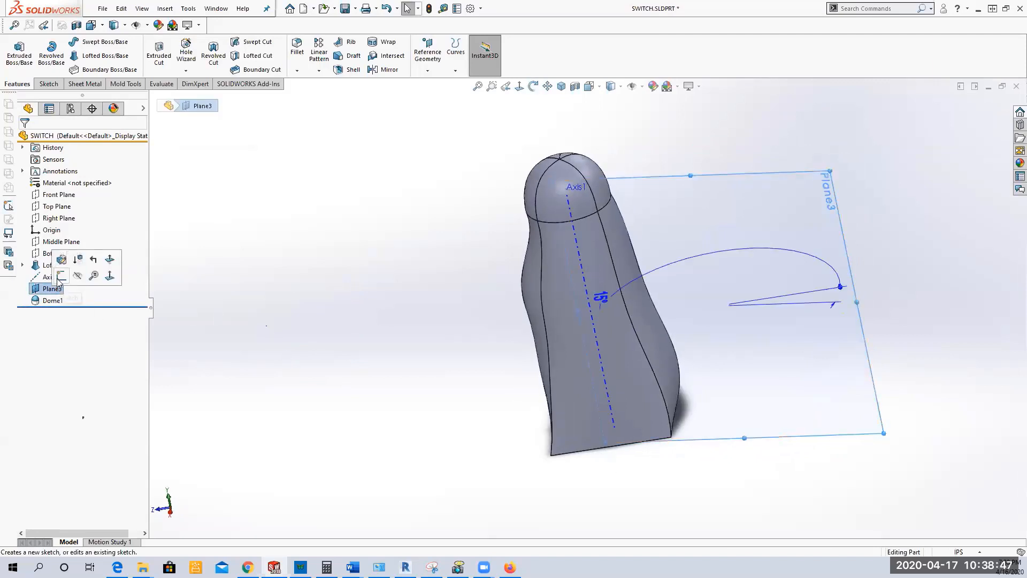
left_click(62, 275)
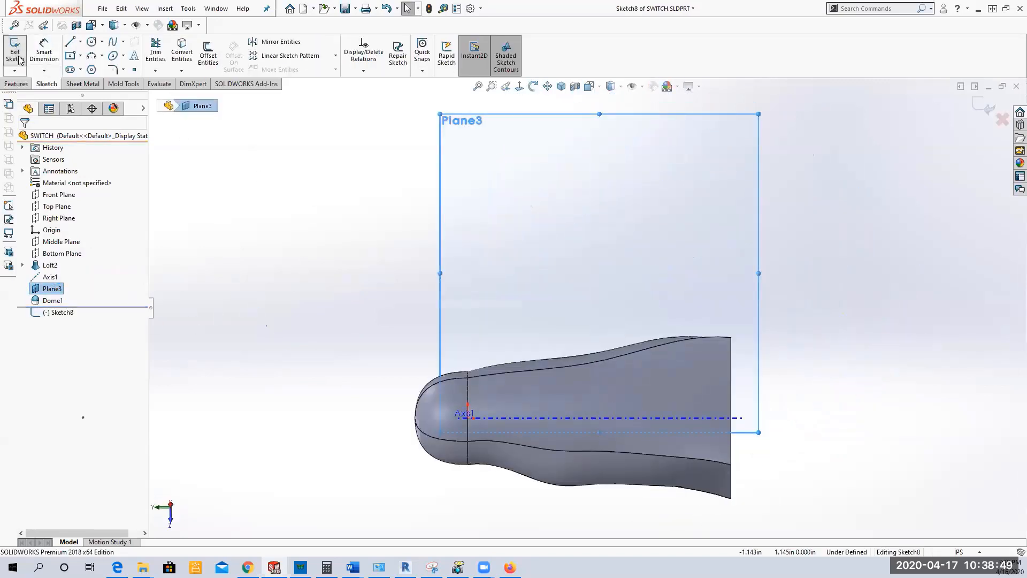
key("ctrl+z")
Step: Hide Plane3 and show the switch in the isometric view
left_click(55, 290)
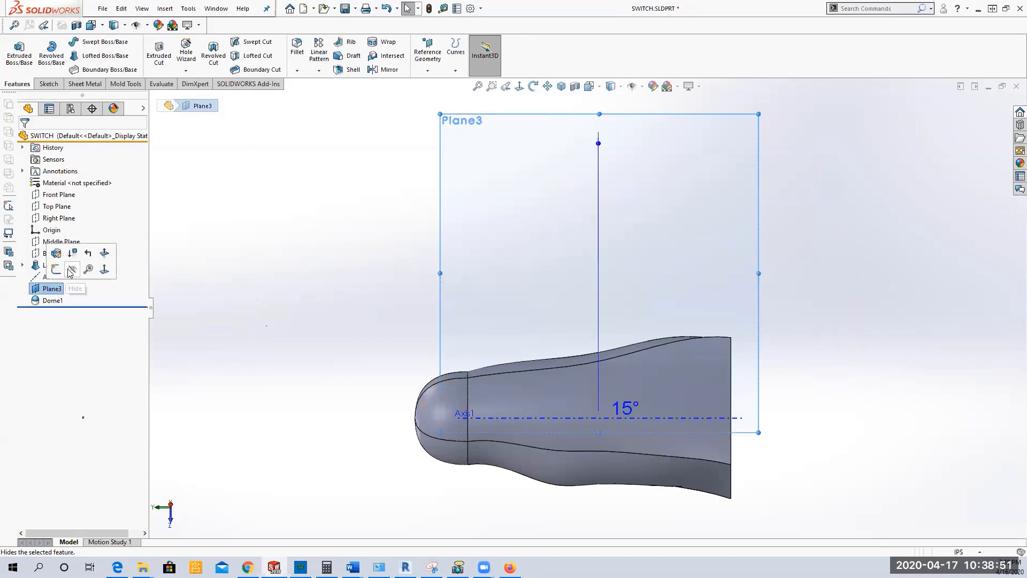
left_click(70, 271)
middle_click_drag(314, 405, 454, 251)
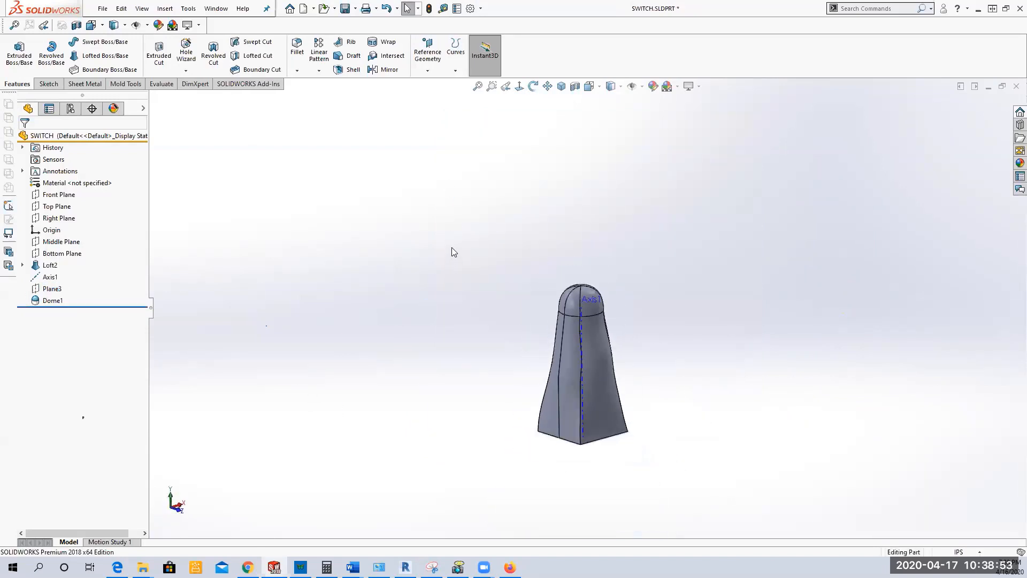
left_click(561, 86)
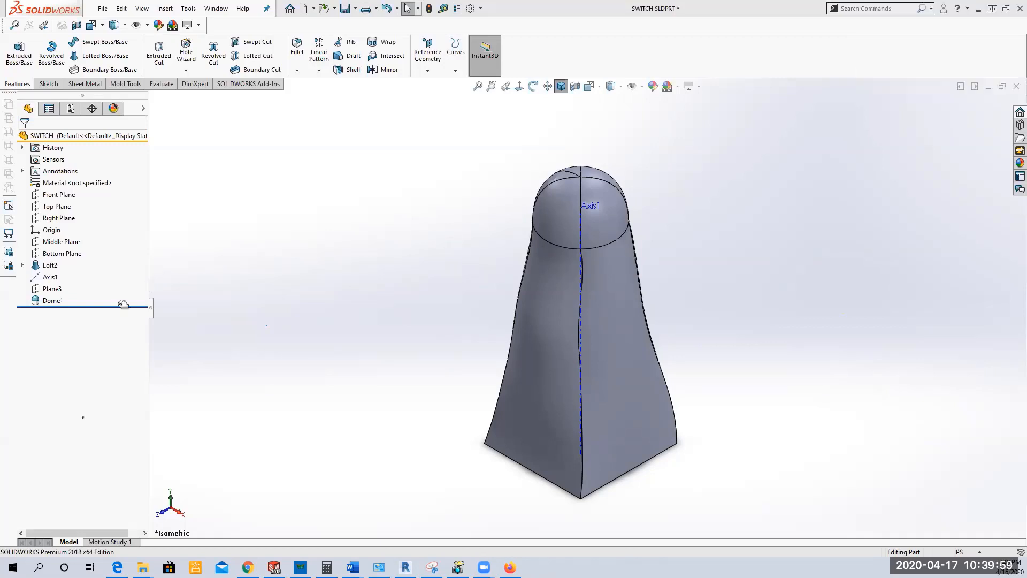
Step: Roll the model back to just after Loft2 and try moving Middle Sketch below Top Sketch in the loft's profile order
left_click_drag(123, 304, 30, 267)
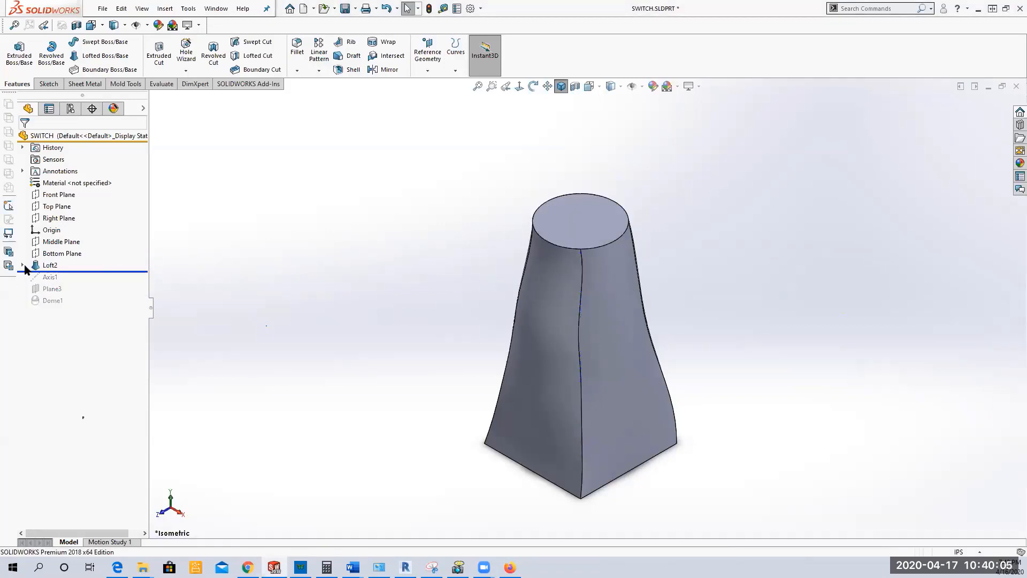
left_click(22, 265)
left_click(50, 264)
left_click(57, 236)
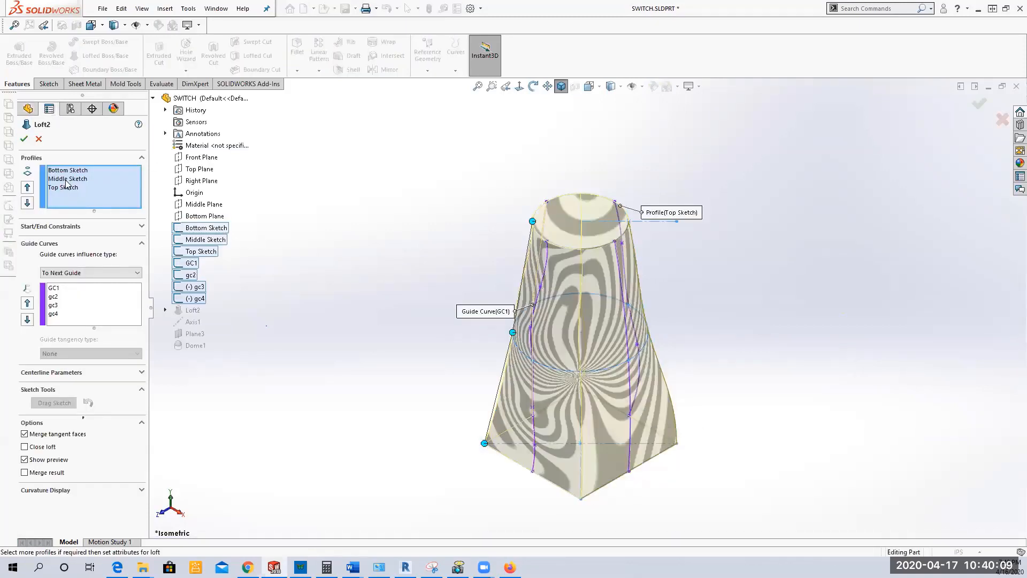
left_click(67, 178)
left_click(27, 202)
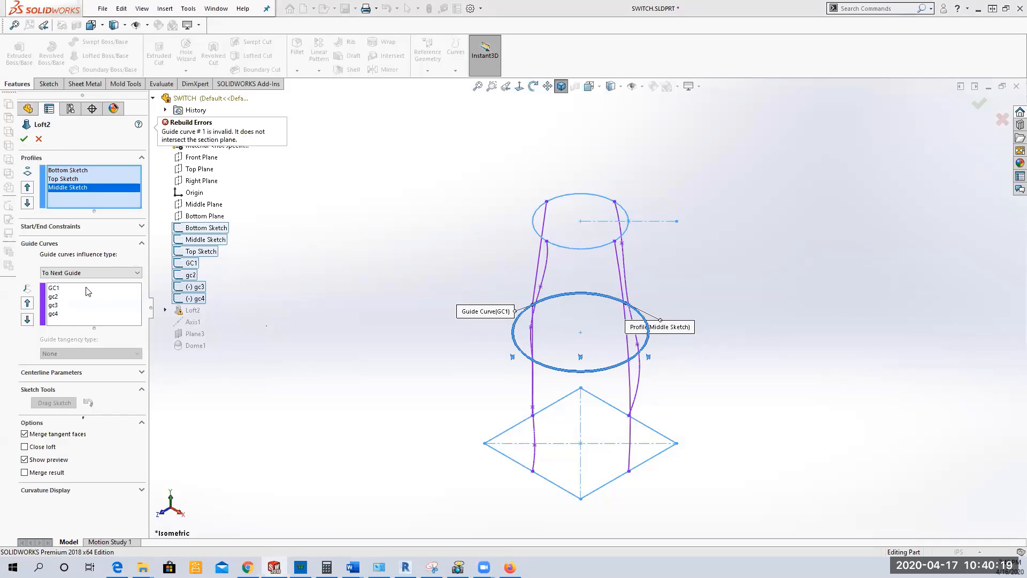
left_click(53, 290)
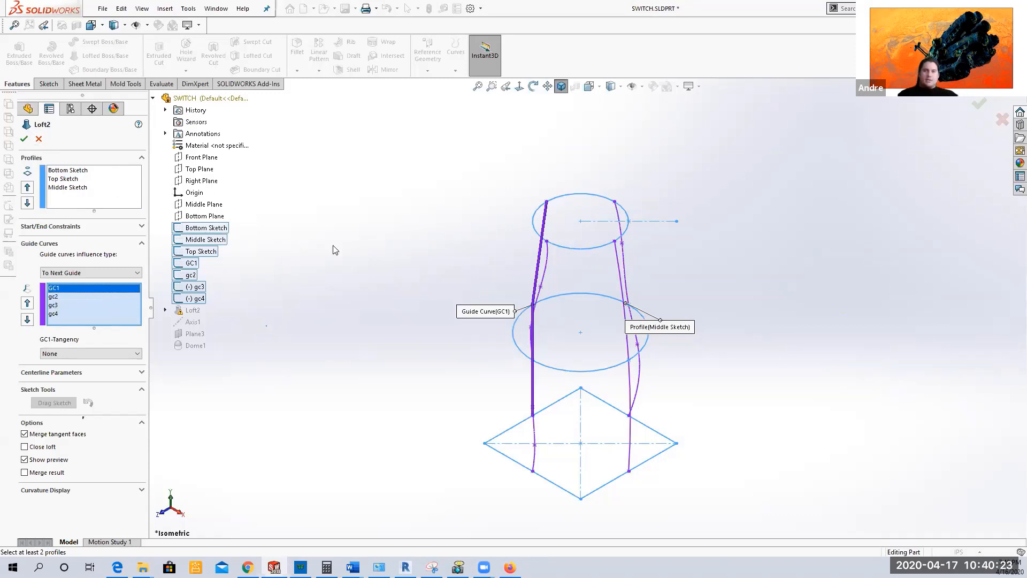
Step: Restore Middle Sketch between Bottom Sketch and Top Sketch in the loft, accept it, and roll the model forward past Dome1
left_click(53, 191)
left_click(27, 187)
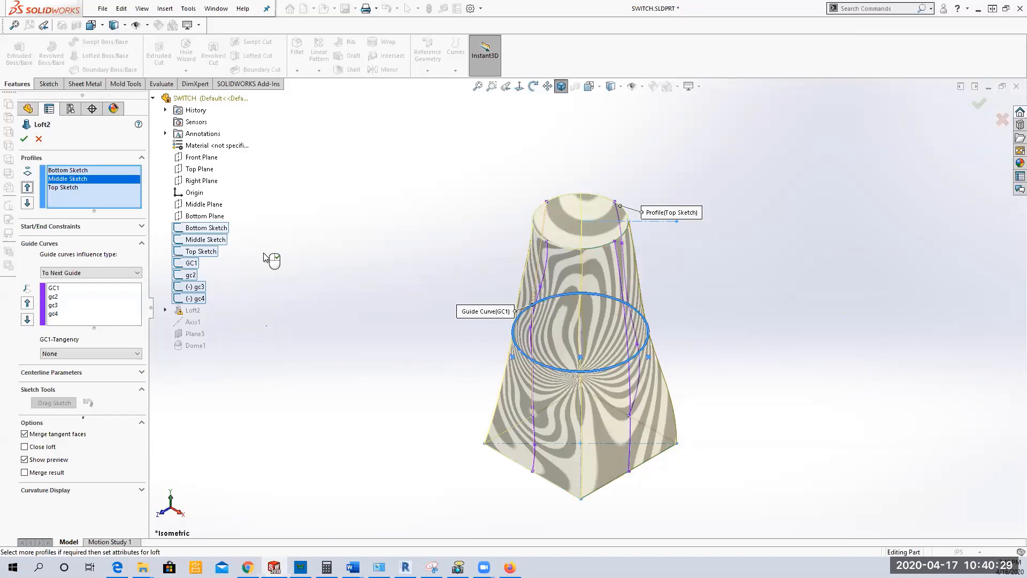
left_click(24, 138)
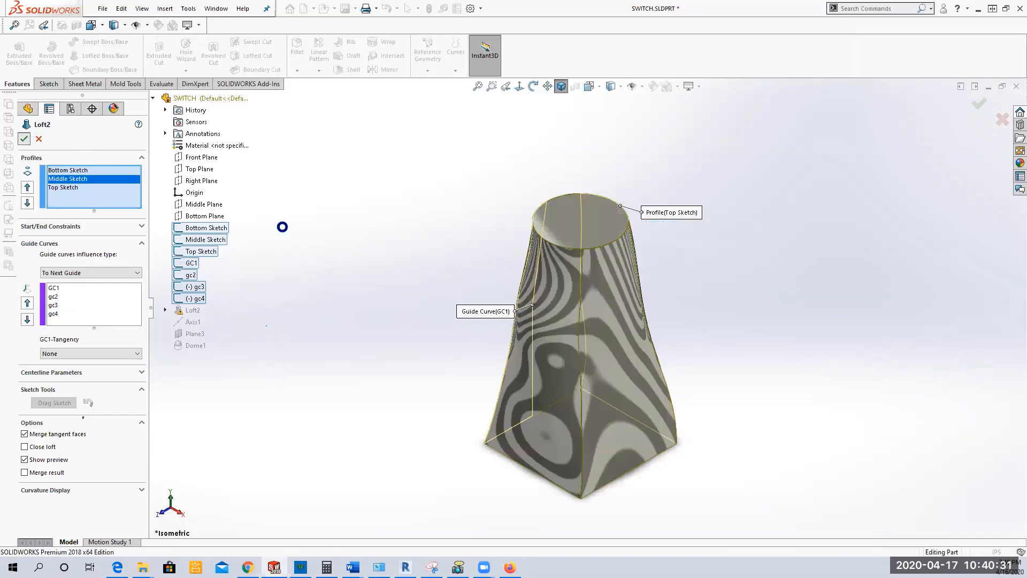
left_click(298, 228)
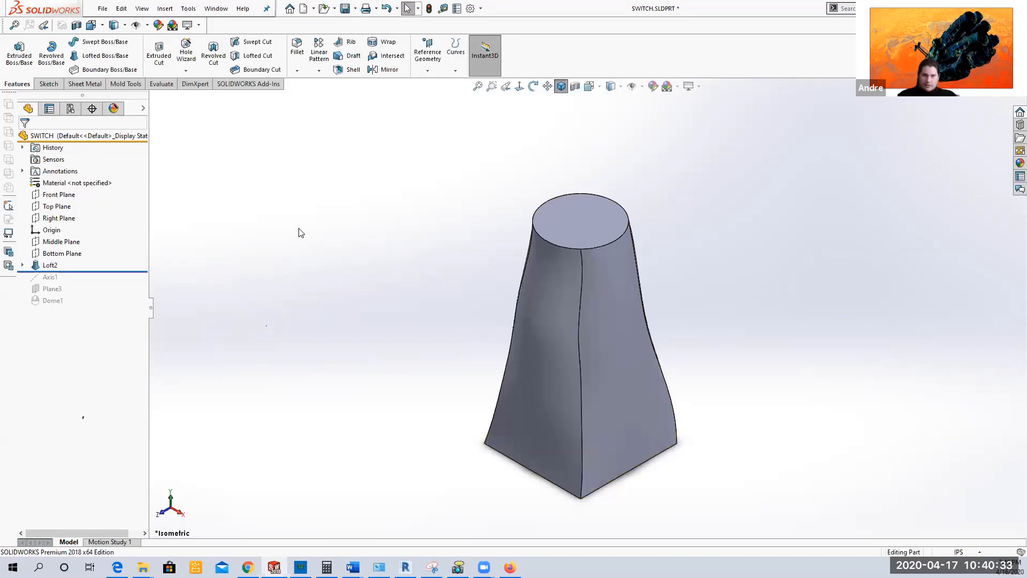
left_click_drag(81, 270, 83, 306)
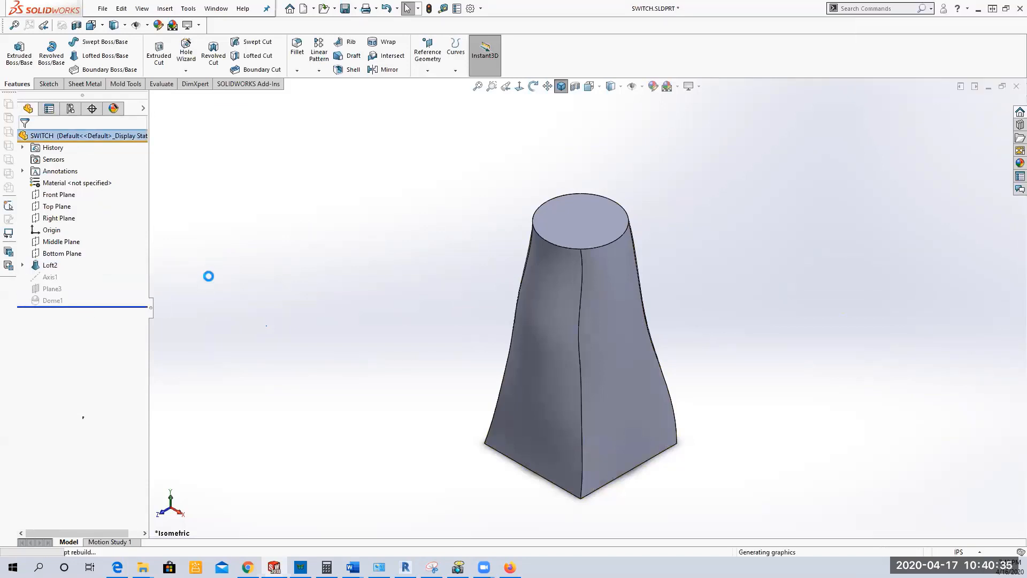
Step: Edit Loft2's gc3 sketch and delete the relation tying the spline's middle point to the end of the Middle Sketch profile
left_click(22, 265)
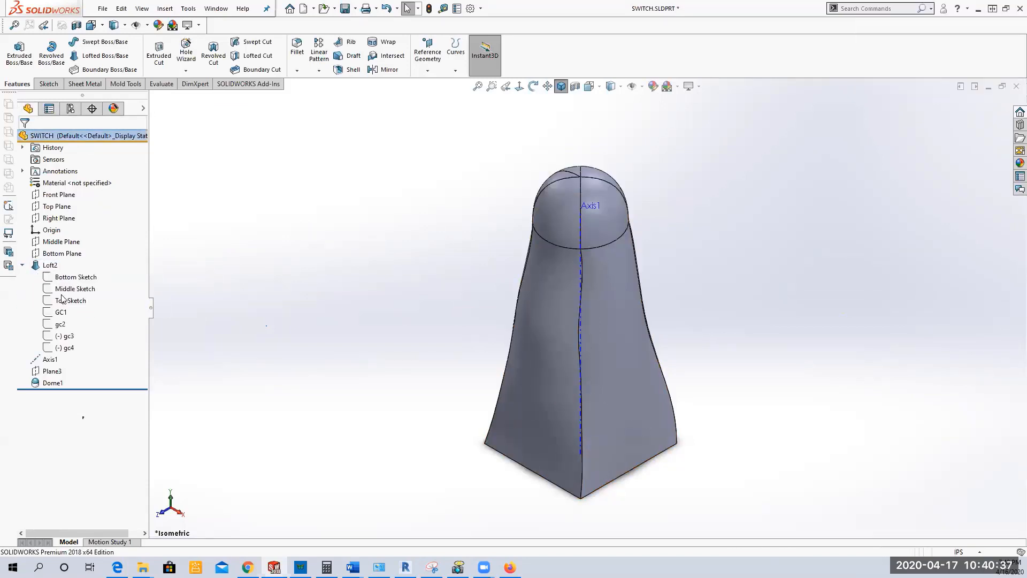
left_click(63, 336)
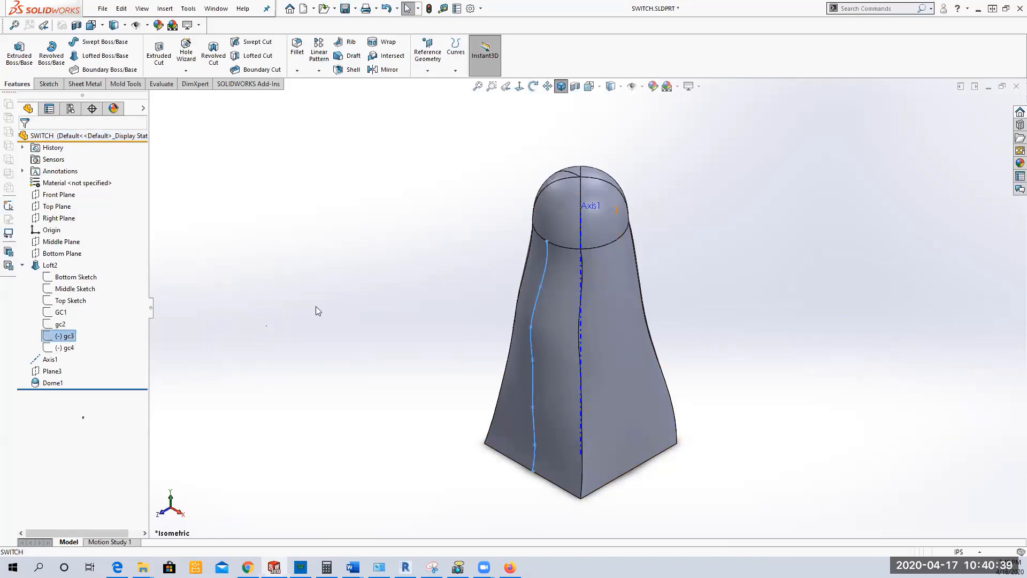
middle_click_drag(316, 306, 271, 257)
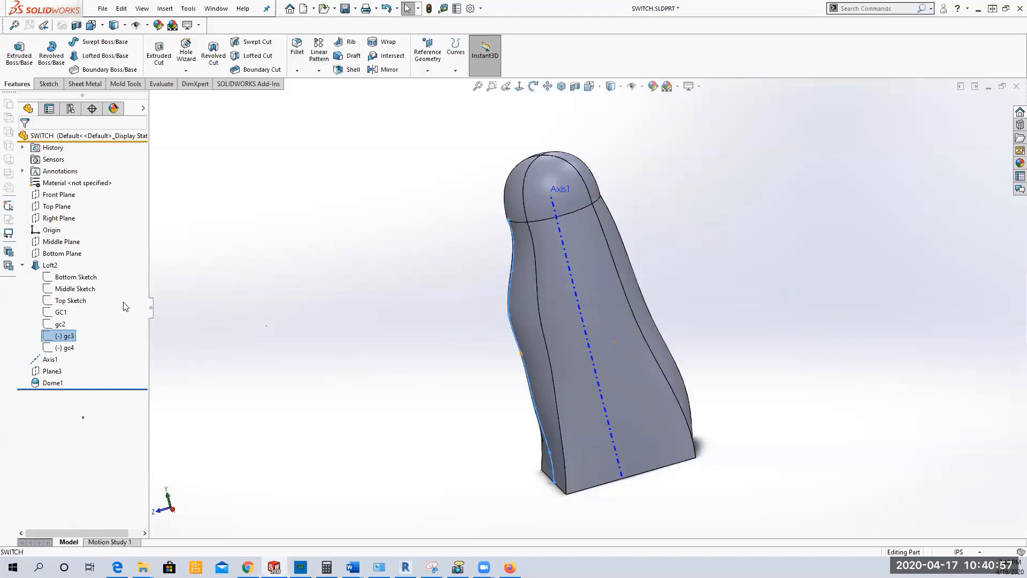
right_click(67, 340)
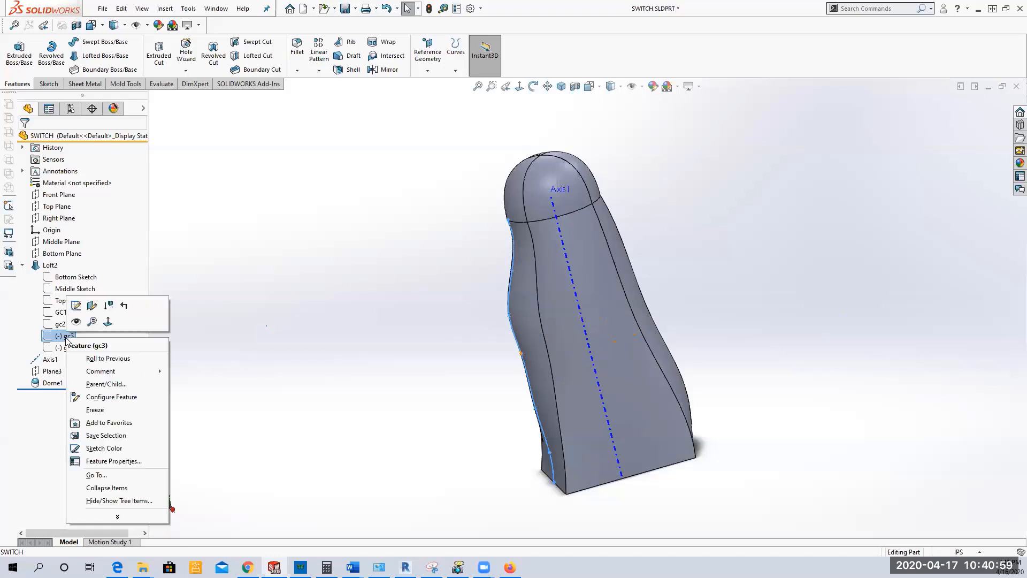
left_click(76, 306)
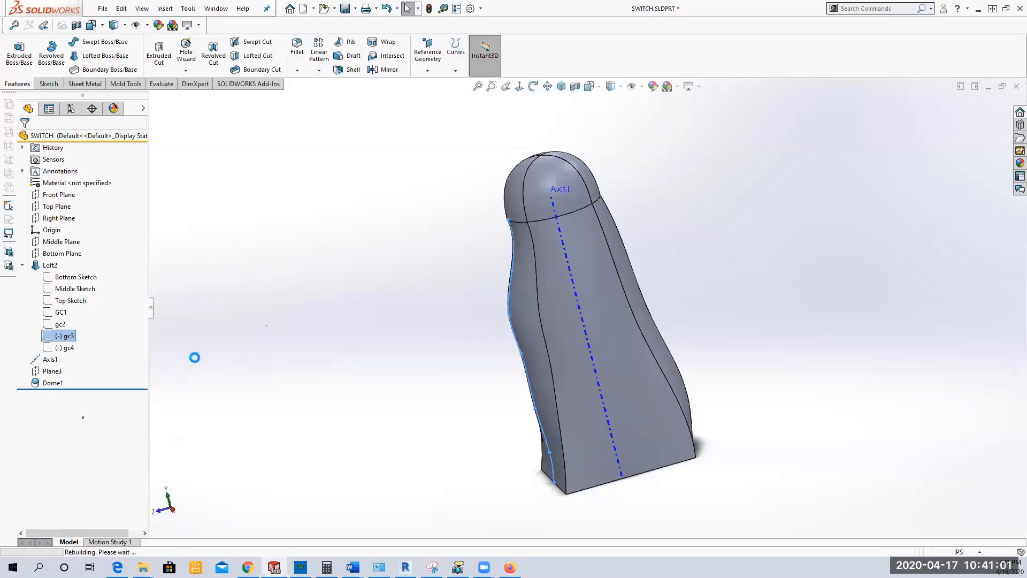
scroll(528, 334, "down", 5)
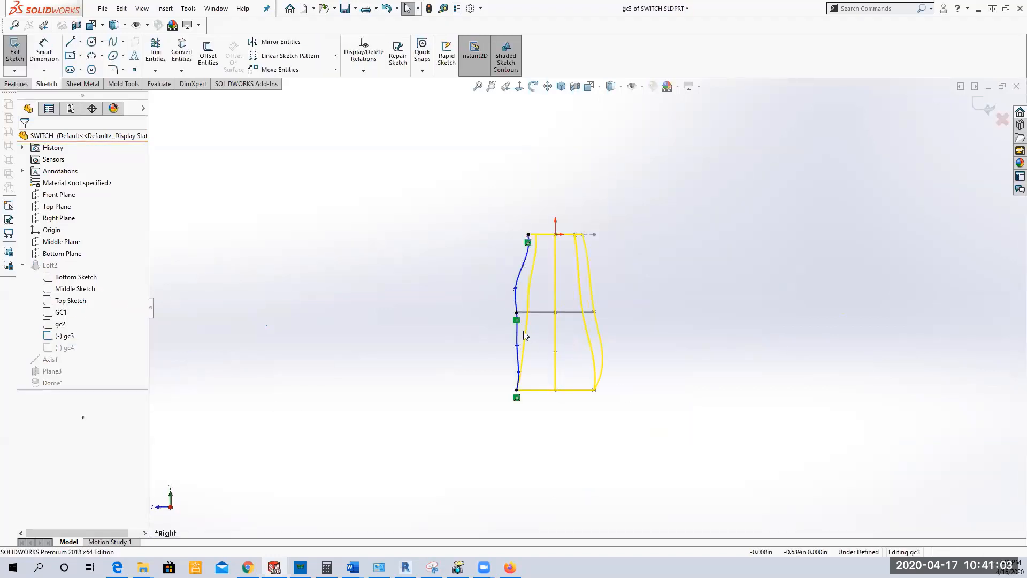
scroll(531, 286, "down", 3)
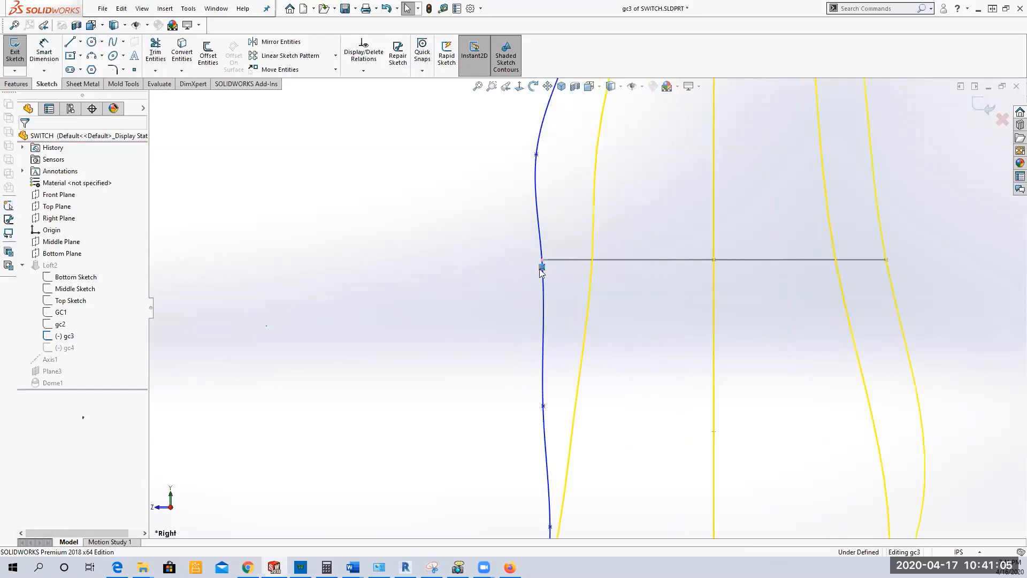
right_click(541, 269)
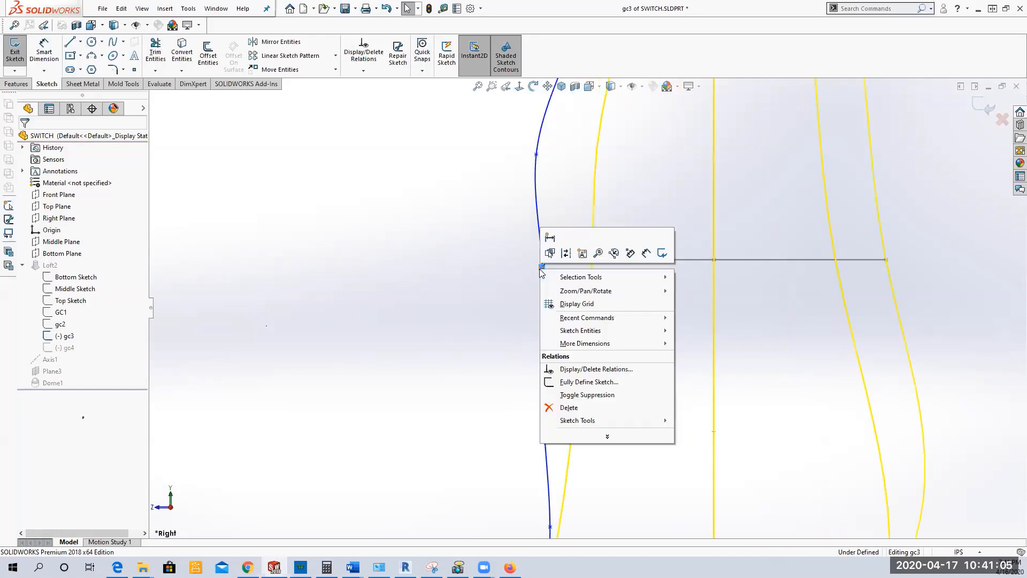
left_click(565, 409)
Step: Pull gc3's freed spline point outward to about X -0.307, Y -0.447 and exit the sketch to rebuild the loft
left_click_drag(541, 260, 271, 288)
left_click_drag(494, 267, 267, 297)
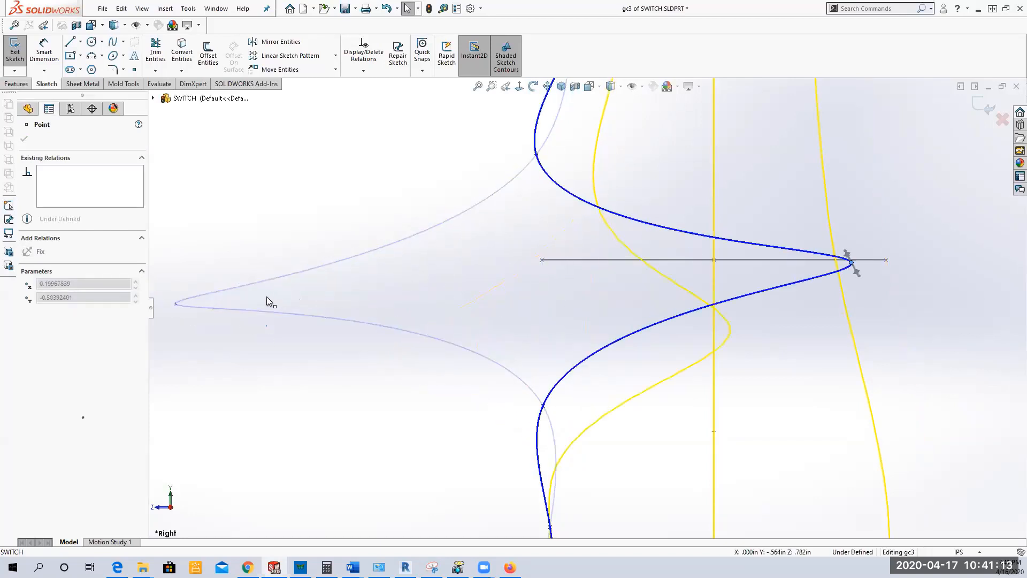
key("ctrl+z")
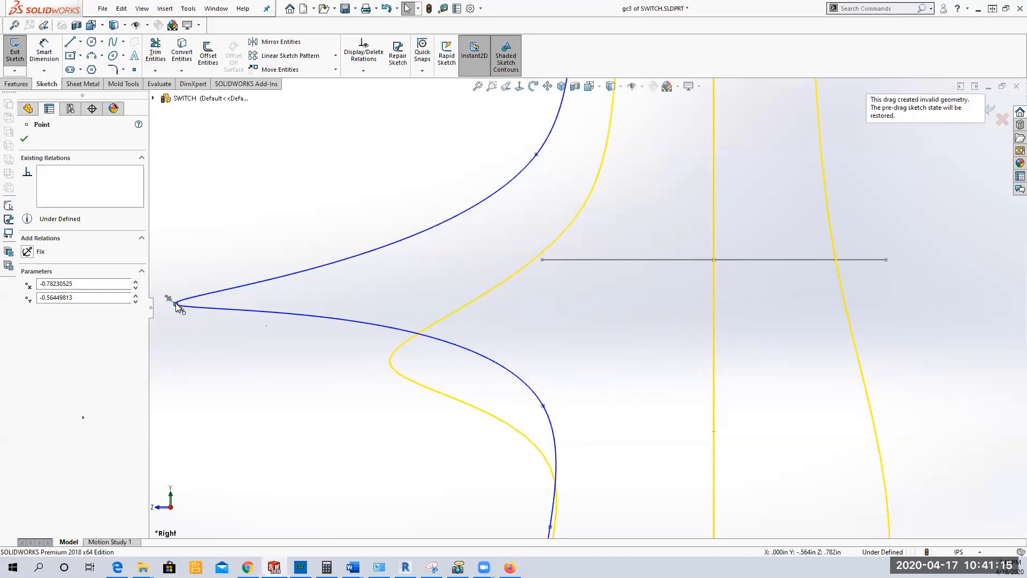
left_click_drag(176, 304, 230, 294)
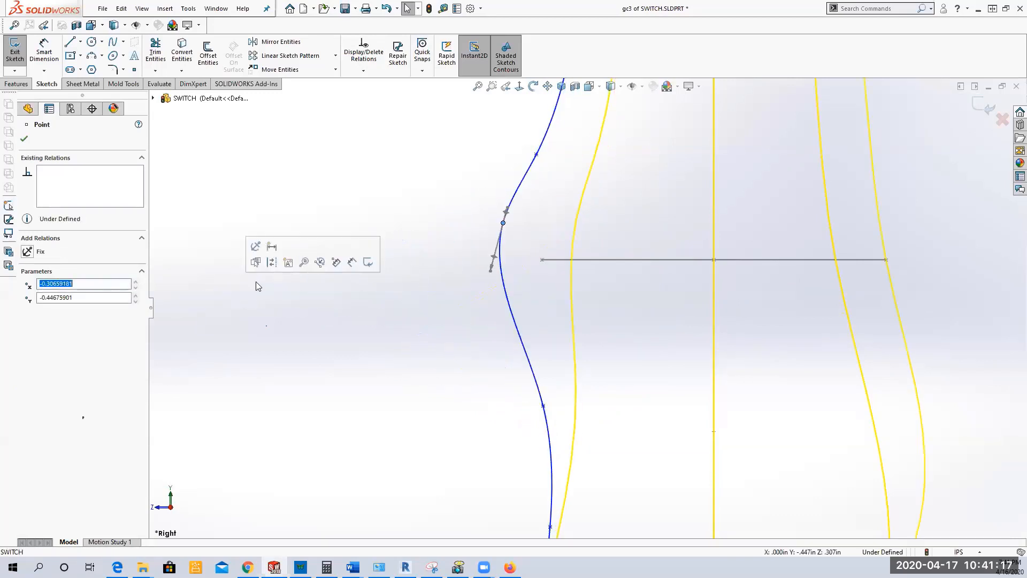
left_click(25, 139)
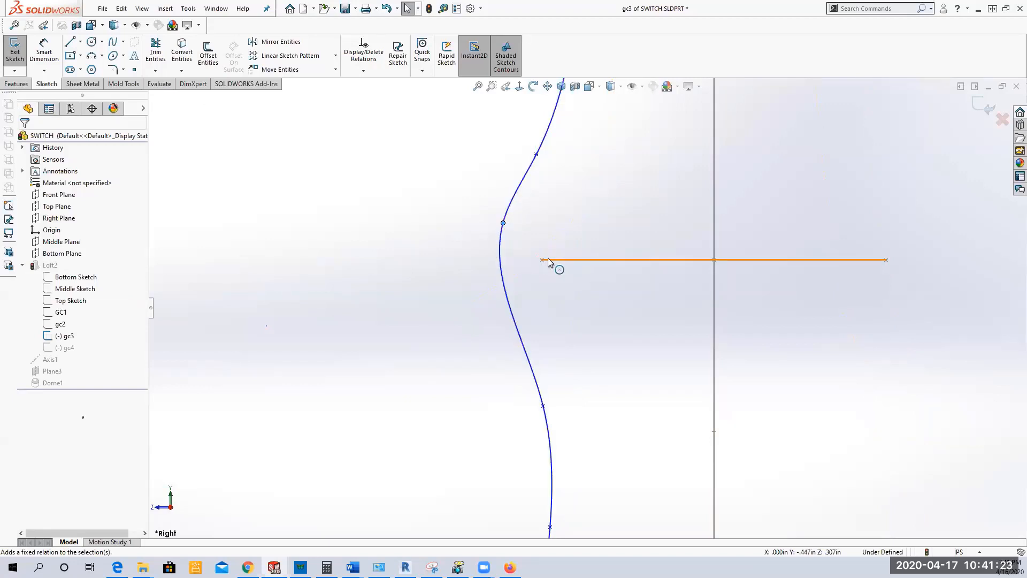
left_click(16, 56)
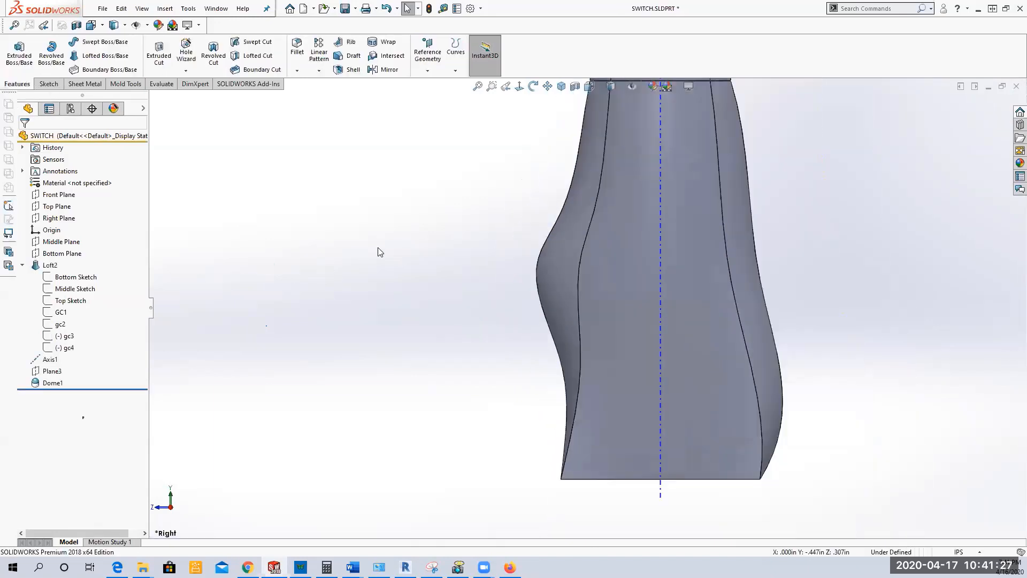
scroll(379, 250, "up", 4)
middle_click_drag(397, 247, 402, 270)
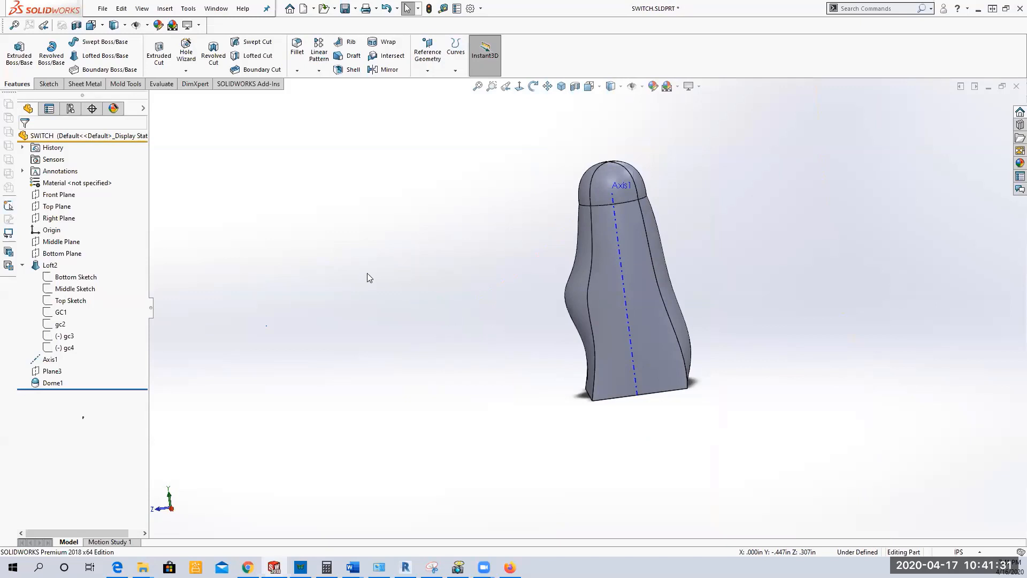
Step: Edit Loft2's gc3 sketch, move the spline's middle point inward to about X 0.172, Y -0.672, and exit to rebuild the loft
left_click(65, 347)
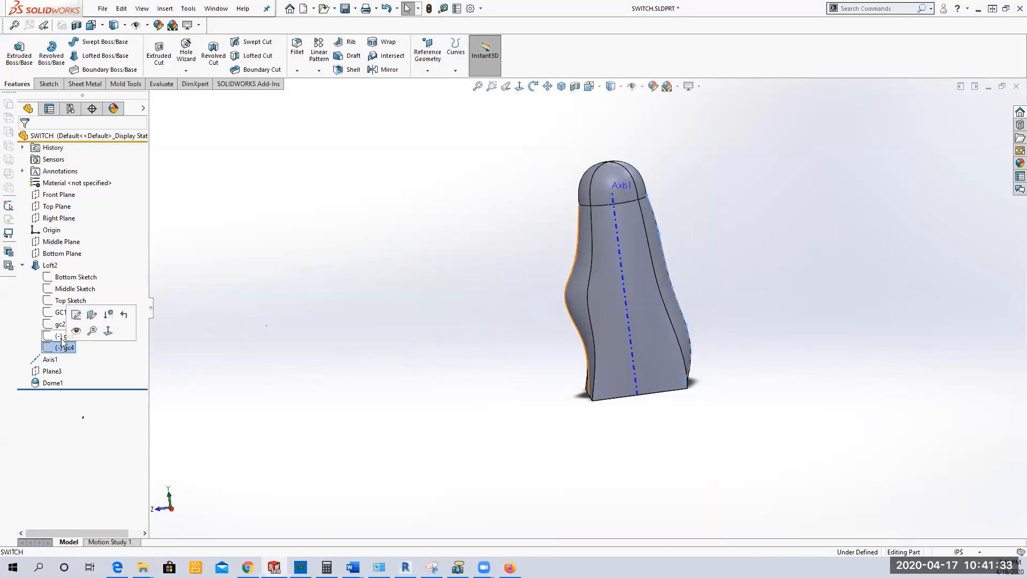
left_click(62, 337)
left_click(72, 307)
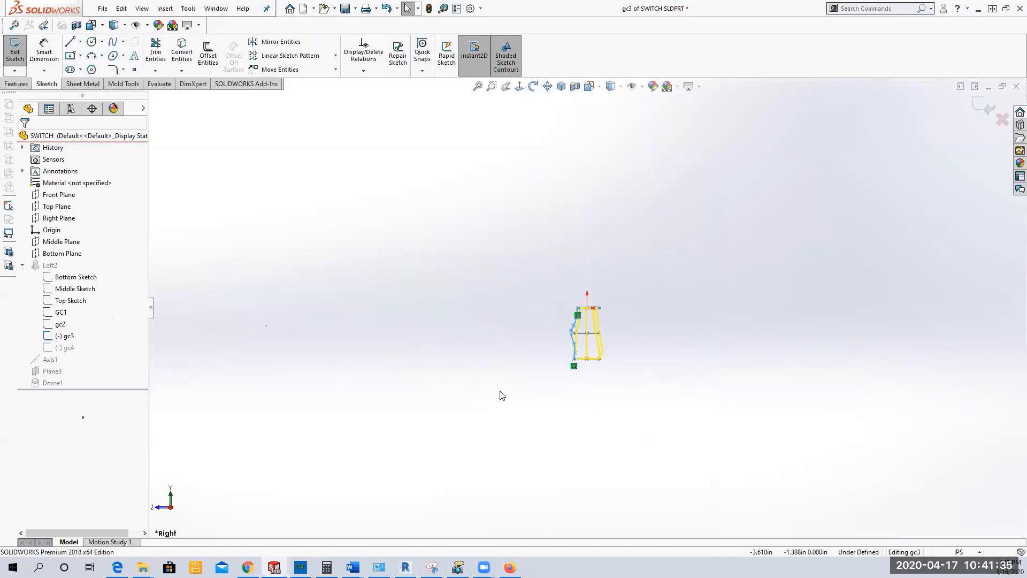
scroll(614, 335, "down", 8)
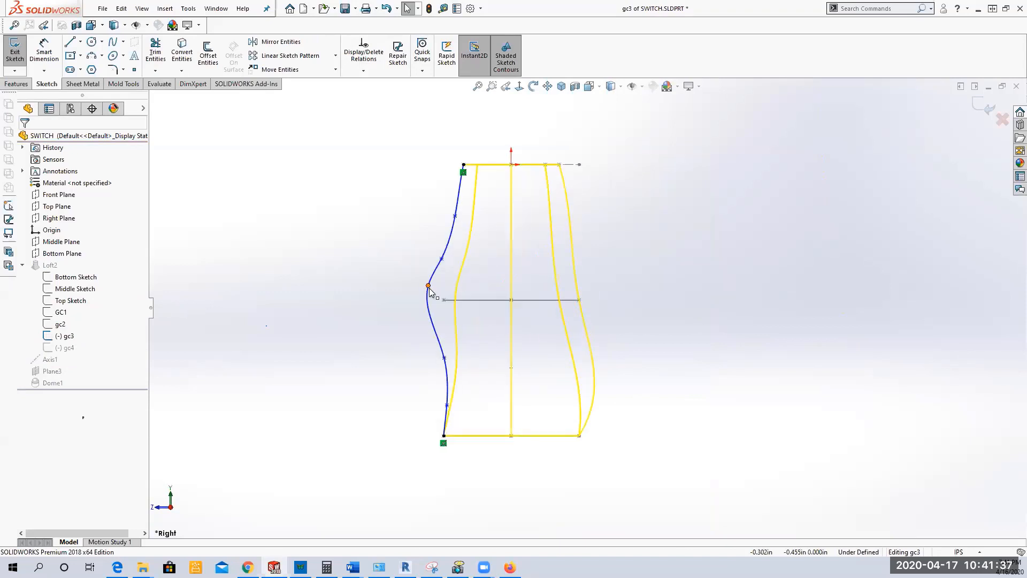
left_click_drag(428, 286, 558, 347)
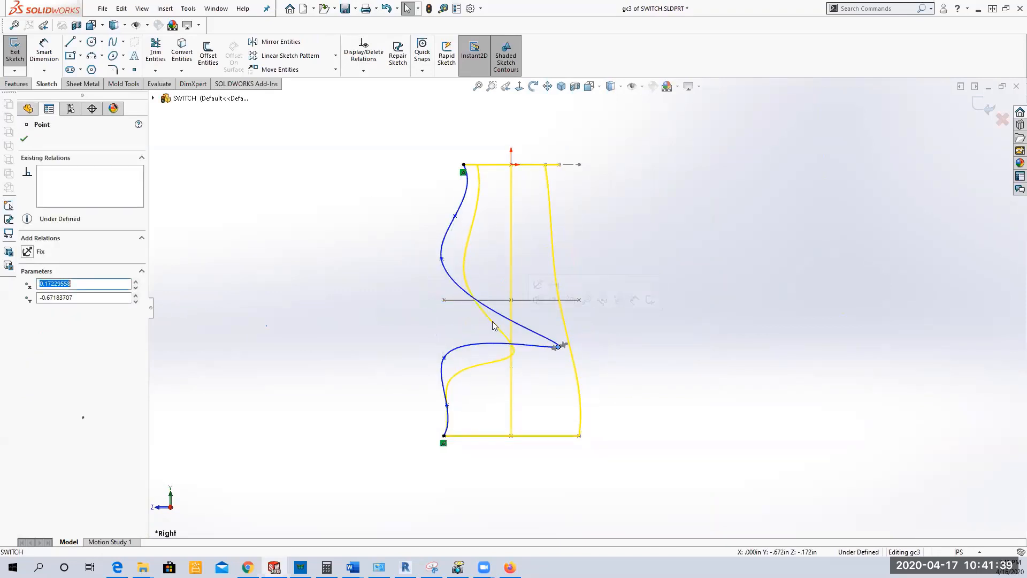
left_click(15, 53)
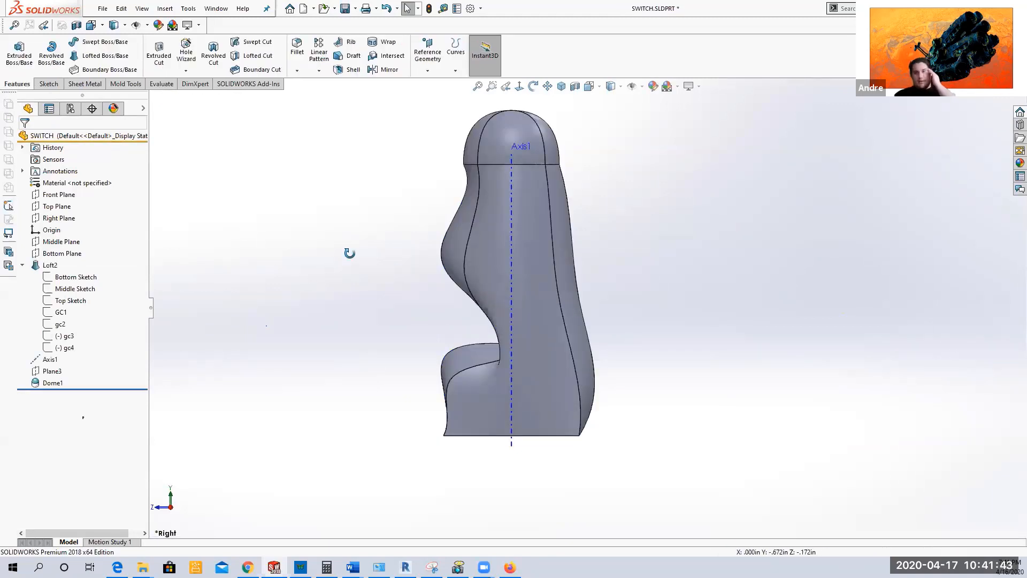
middle_click_drag(349, 253, 369, 284)
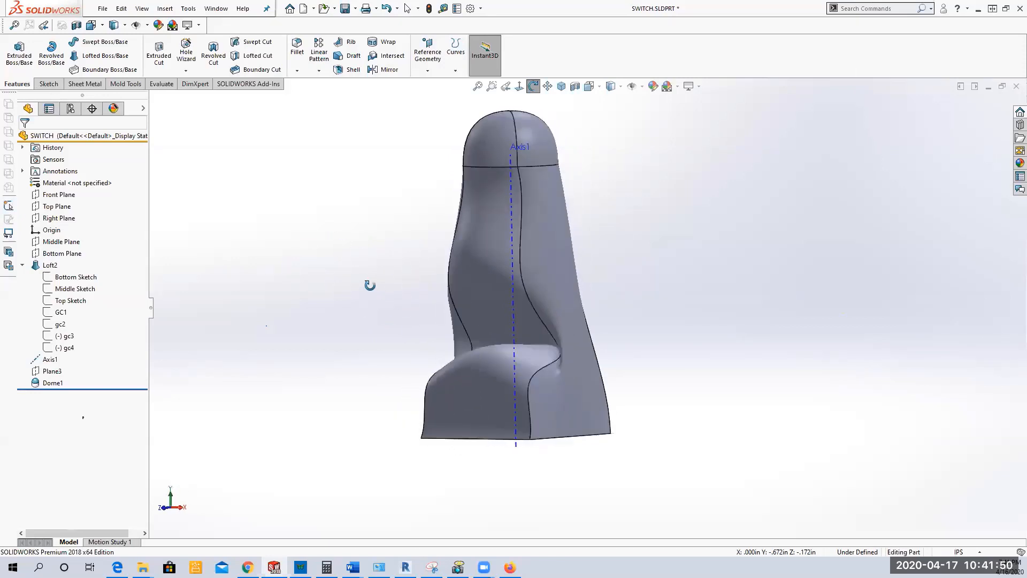
Step: Hide Axis1 in the switch part
left_click(40, 359)
left_click(53, 342)
middle_click_drag(341, 383, 307, 369)
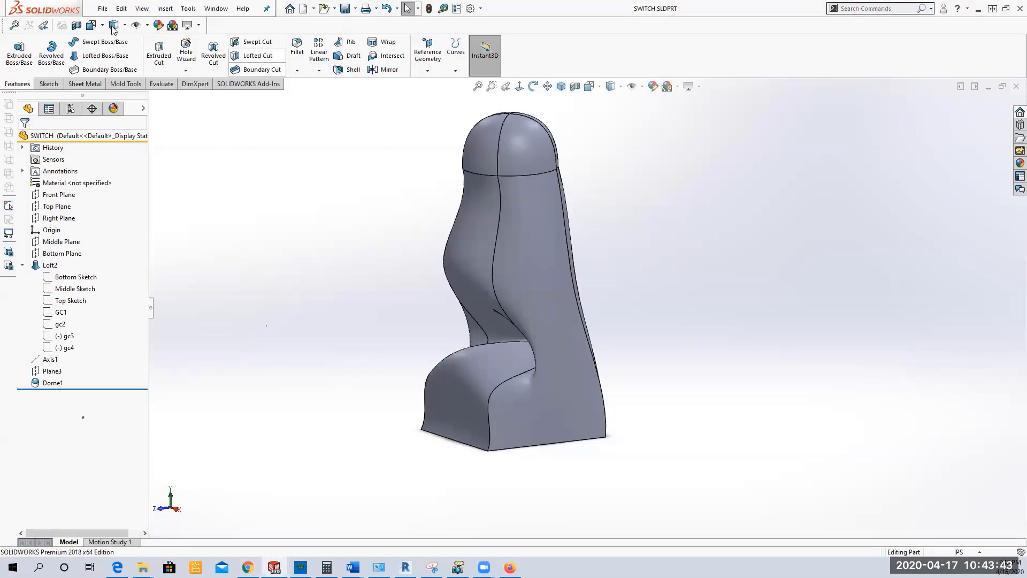
Step: Close the switch part and open the recent O-RING.SLDPRT from the solidworks spring 2020 homework folder
left_click(99, 9)
left_click(131, 63)
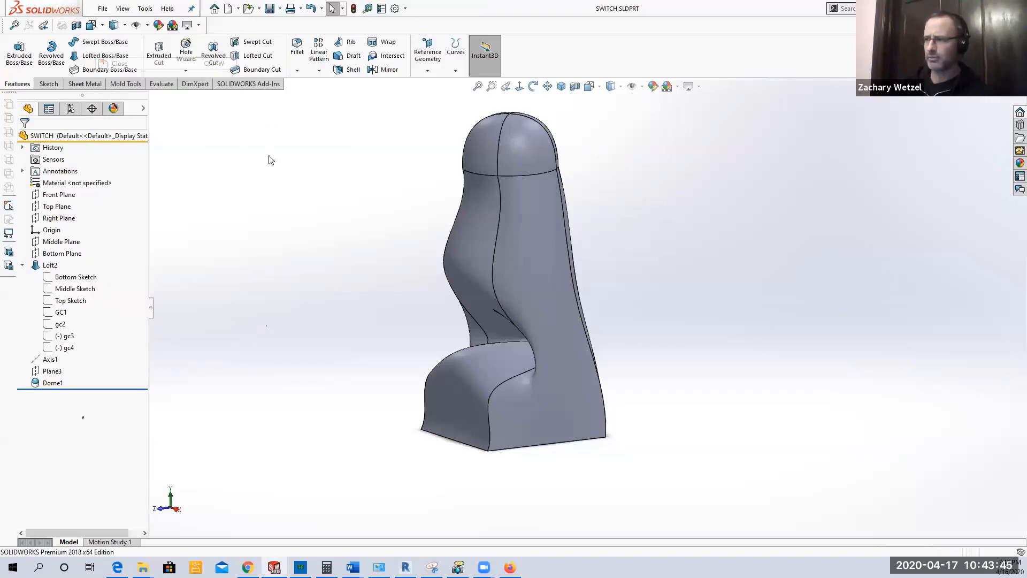
left_click(103, 9)
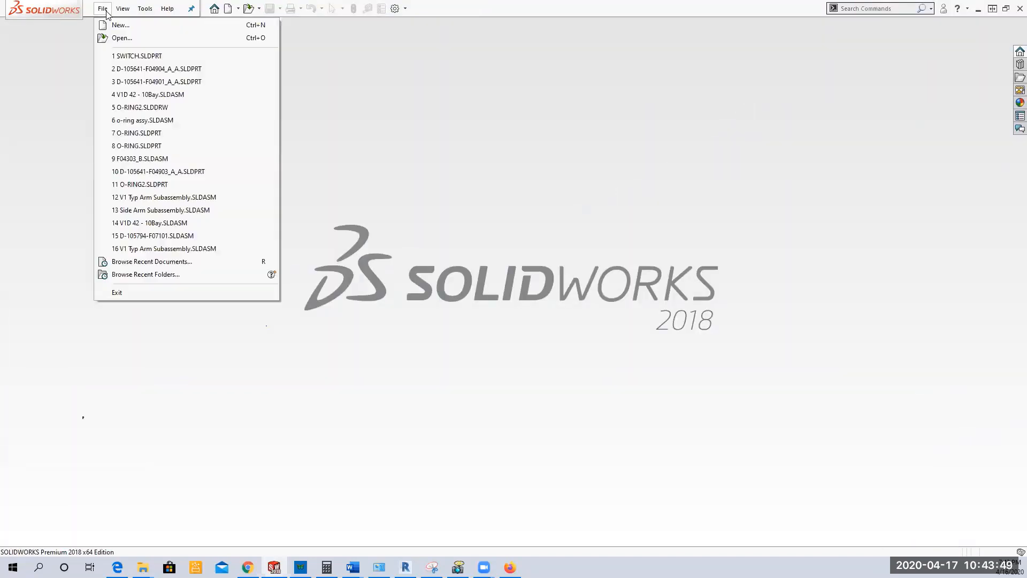
mouse_move(193, 124)
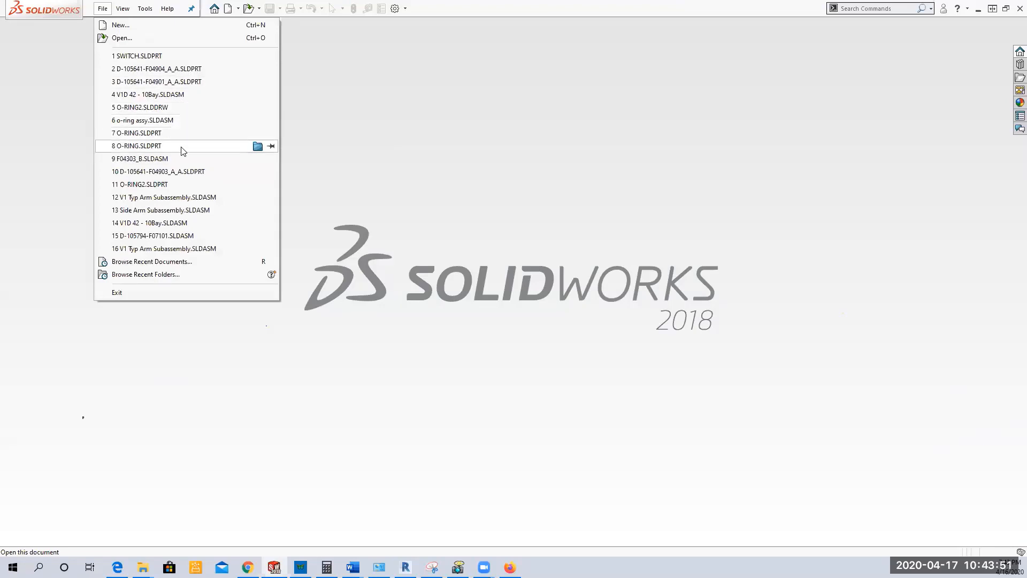
mouse_move(183, 151)
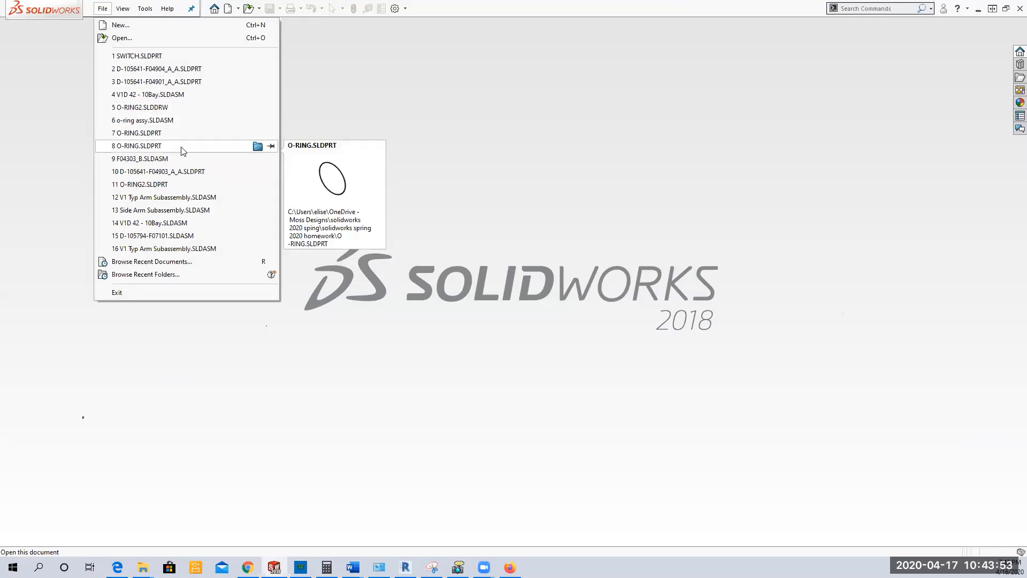
left_click(182, 147)
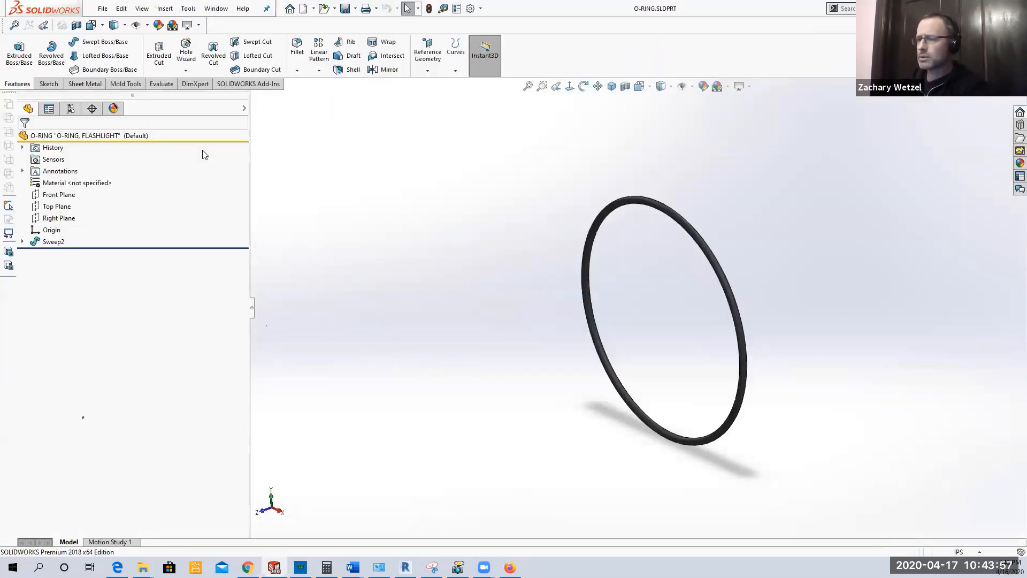
Step: Display the O-ring part's configurations and check which commands the Default configuration offers
left_click(70, 109)
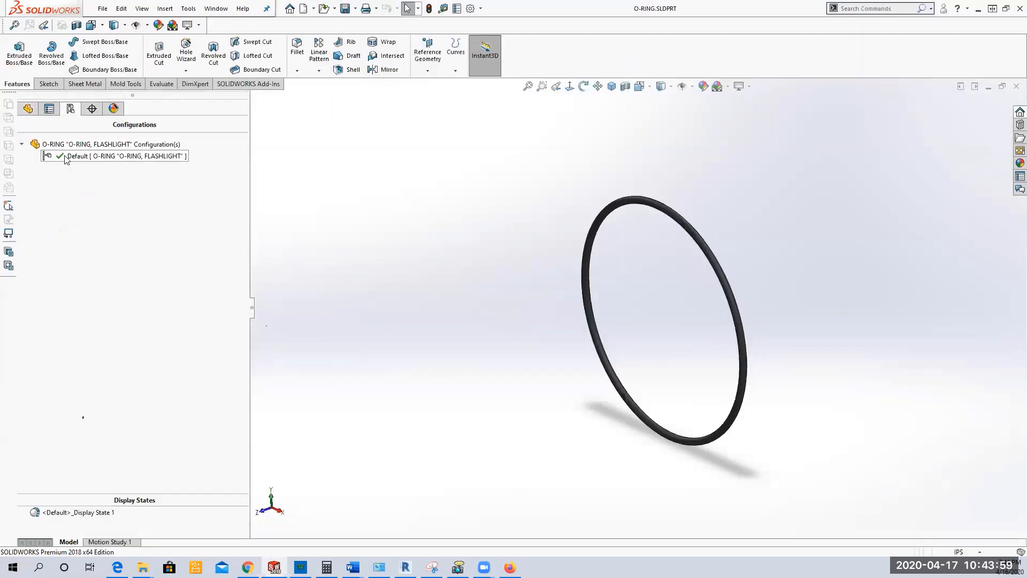
left_click(90, 159)
right_click(88, 157)
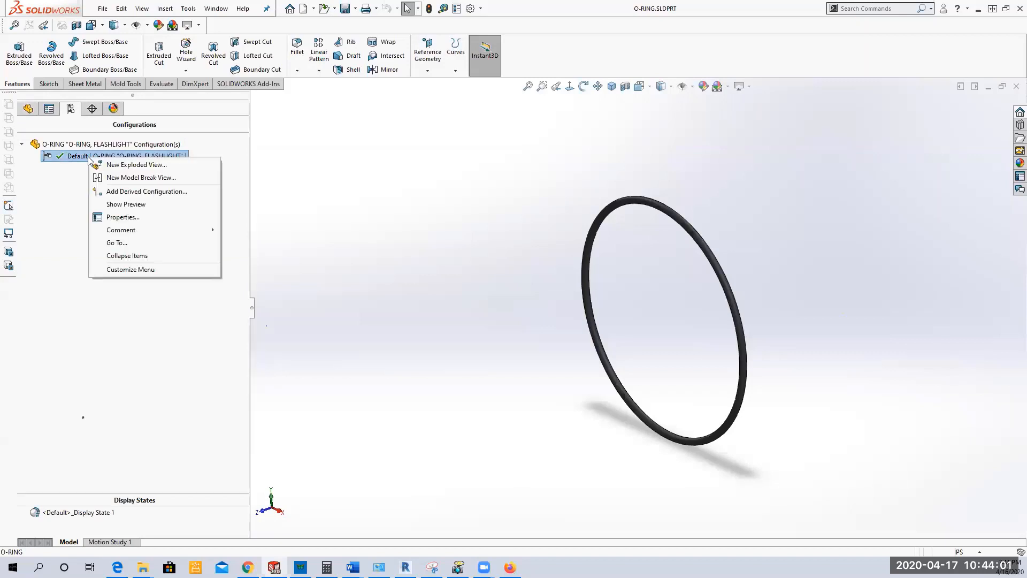
left_click(285, 161)
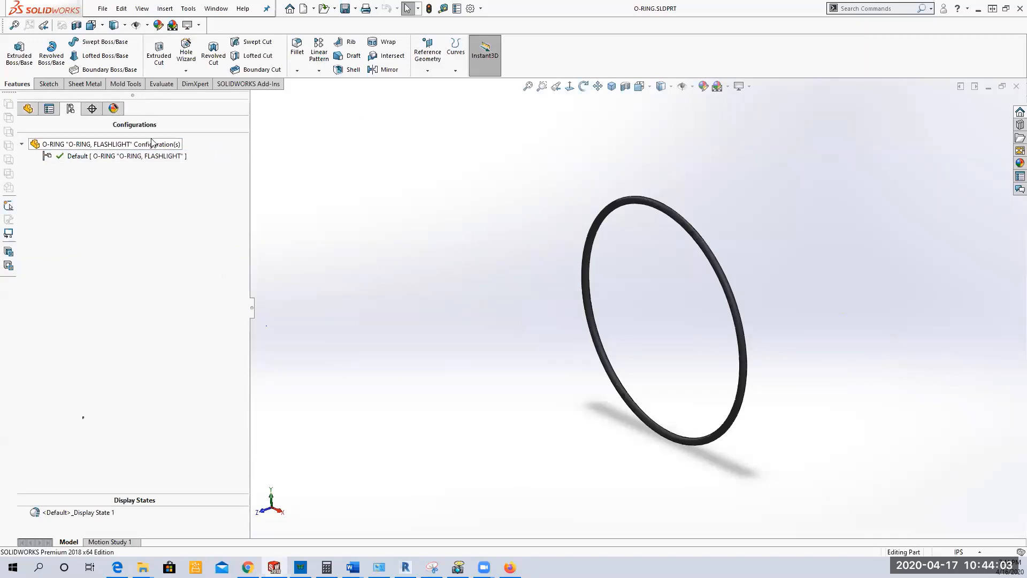
Step: Insert an auto-created design table for the O-ring that includes the dimensions D1@path and D3@Sweep2
left_click(163, 9)
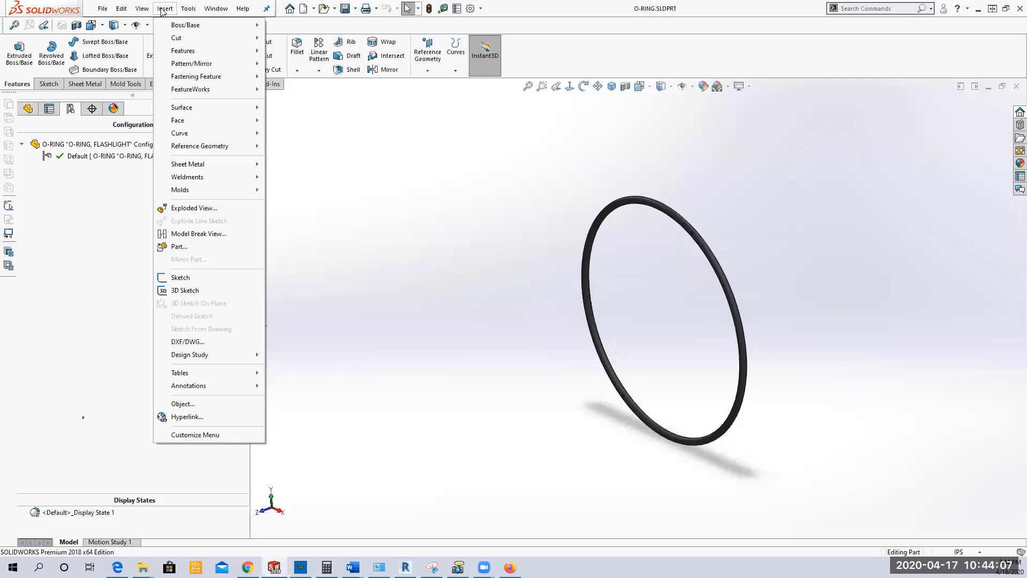
mouse_move(210, 374)
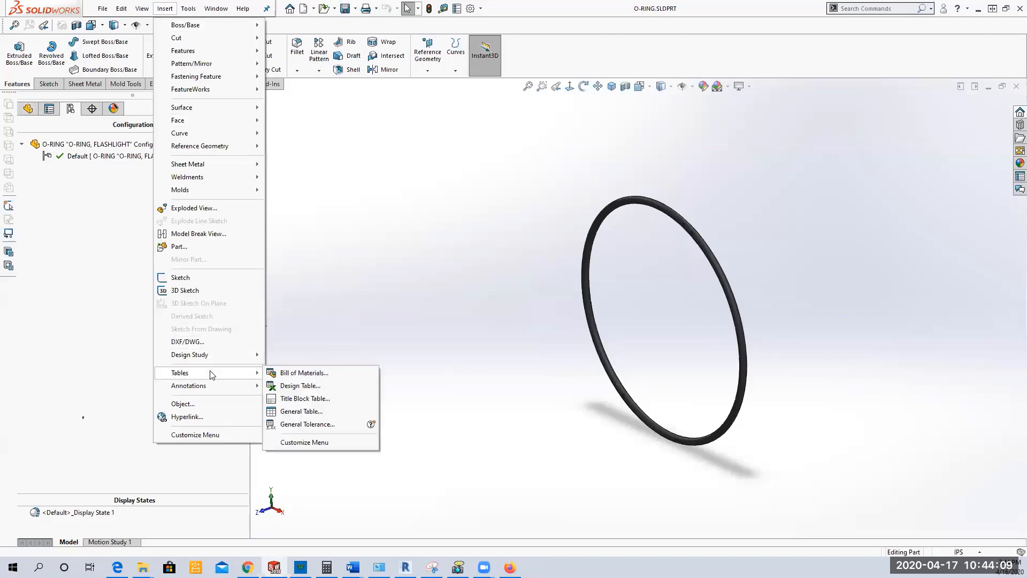
left_click(314, 386)
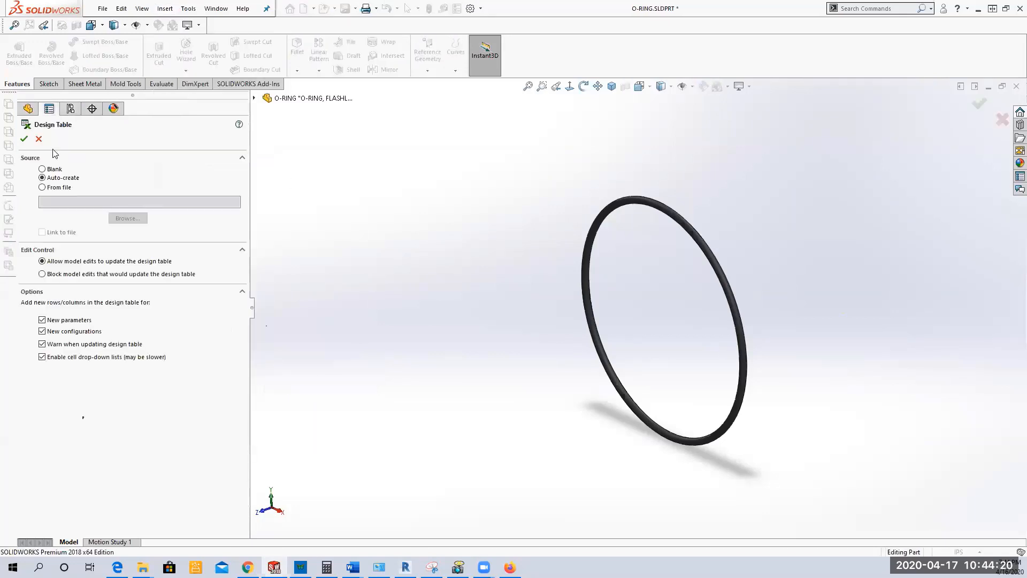
left_click(24, 139)
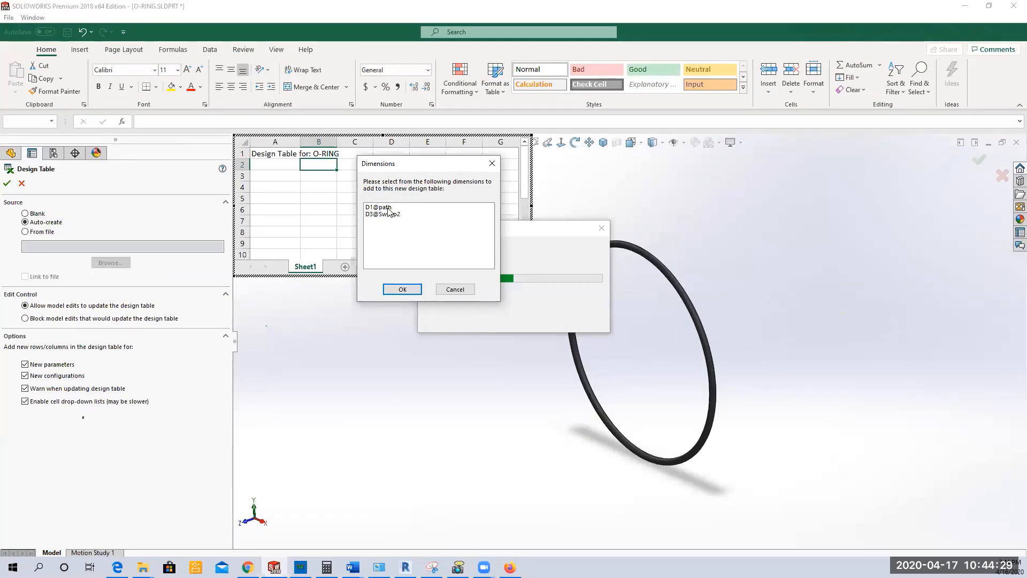
left_click(388, 208)
left_click(388, 214)
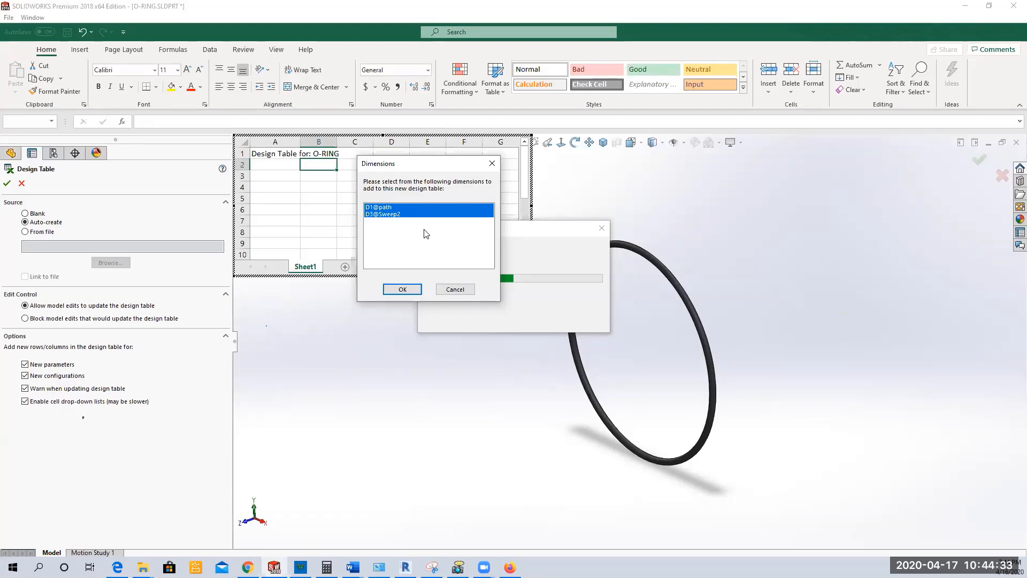
left_click(402, 290)
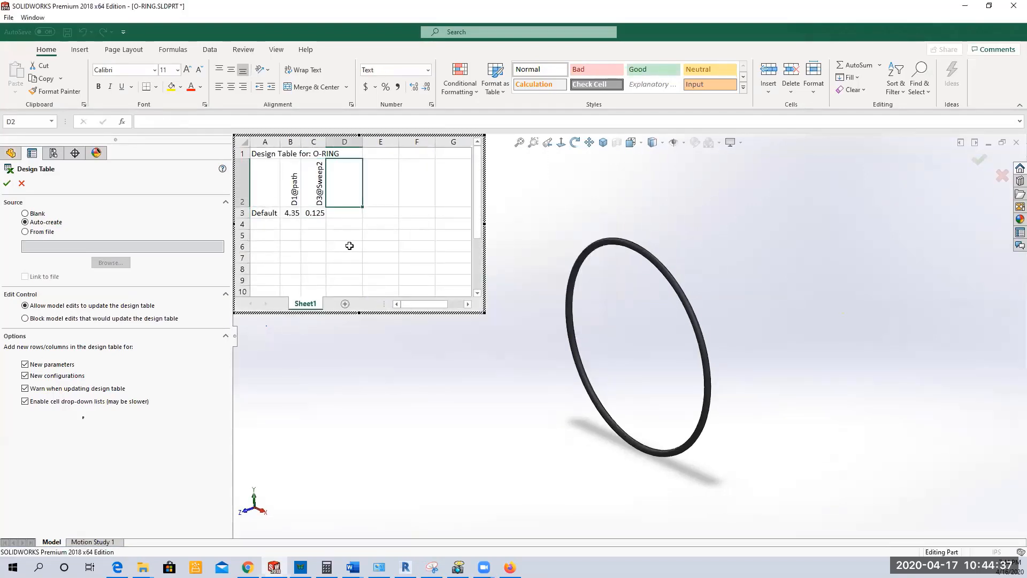
Step: Add three configuration rows named SMALL, MEDIUM and LARGE in cells A4 to A6, below Default in the design table
left_click(258, 224)
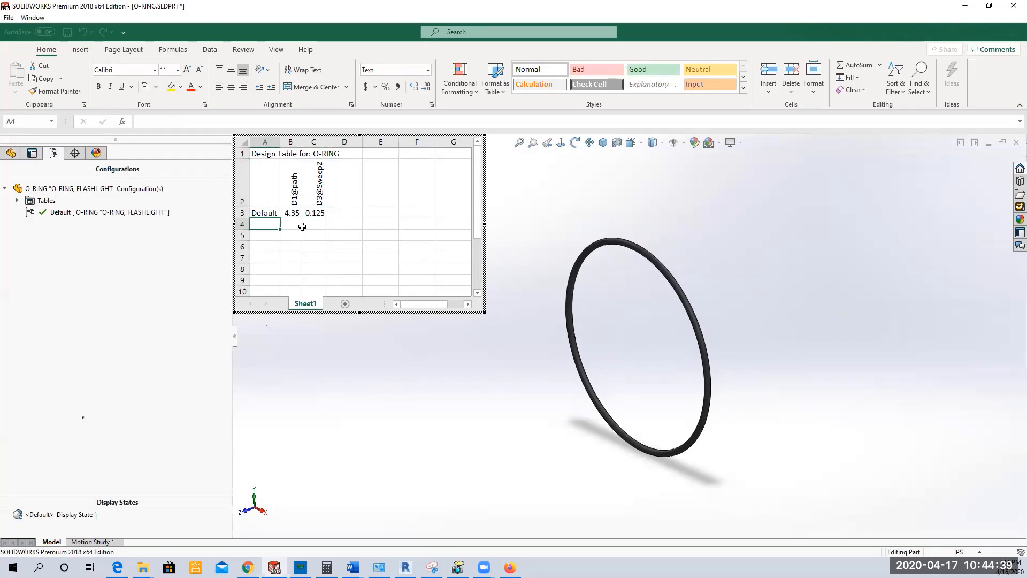
type("SMALL")
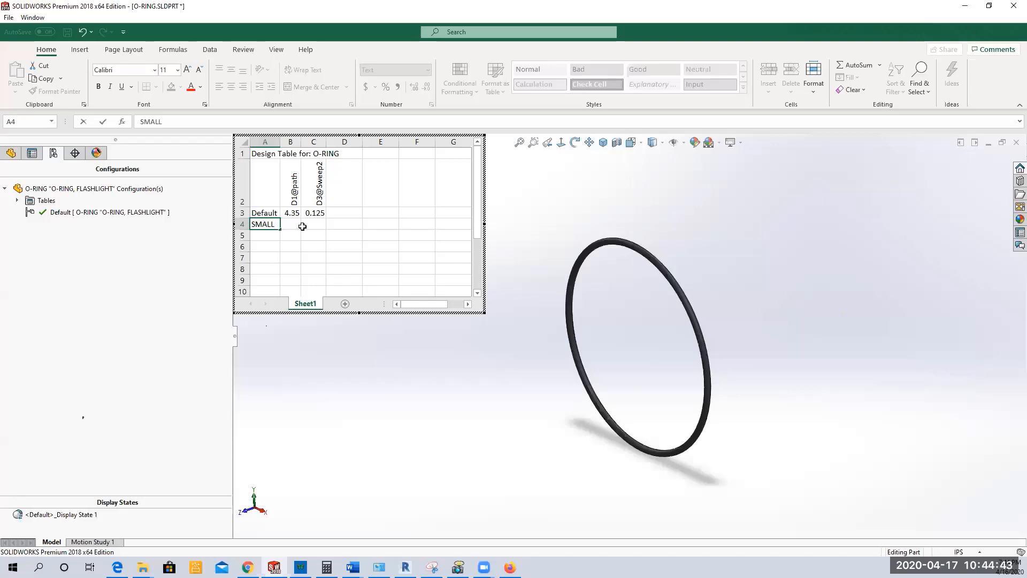
key("Return")
type("MEDIU")
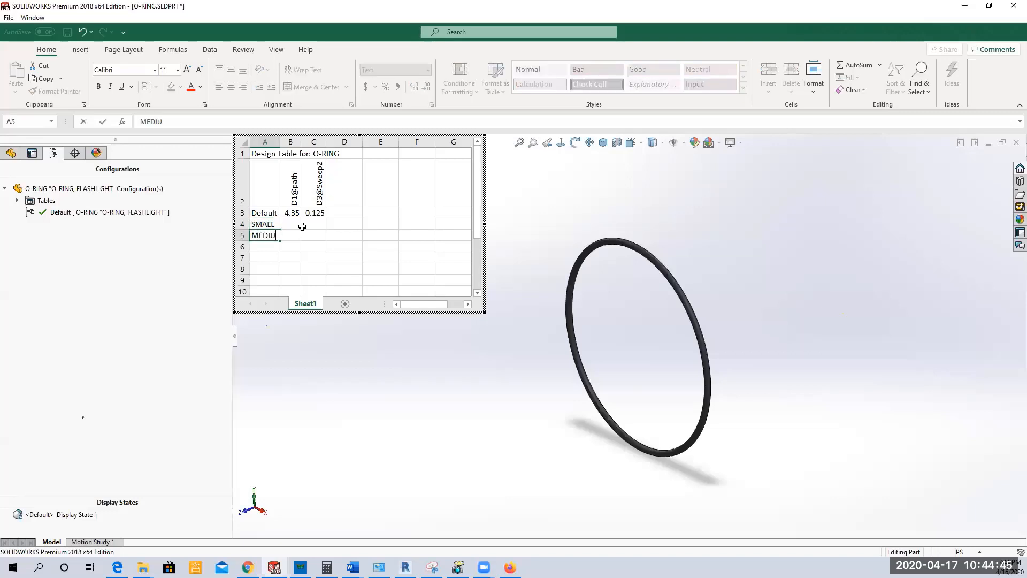
type("M")
key("Return")
type("LAEG")
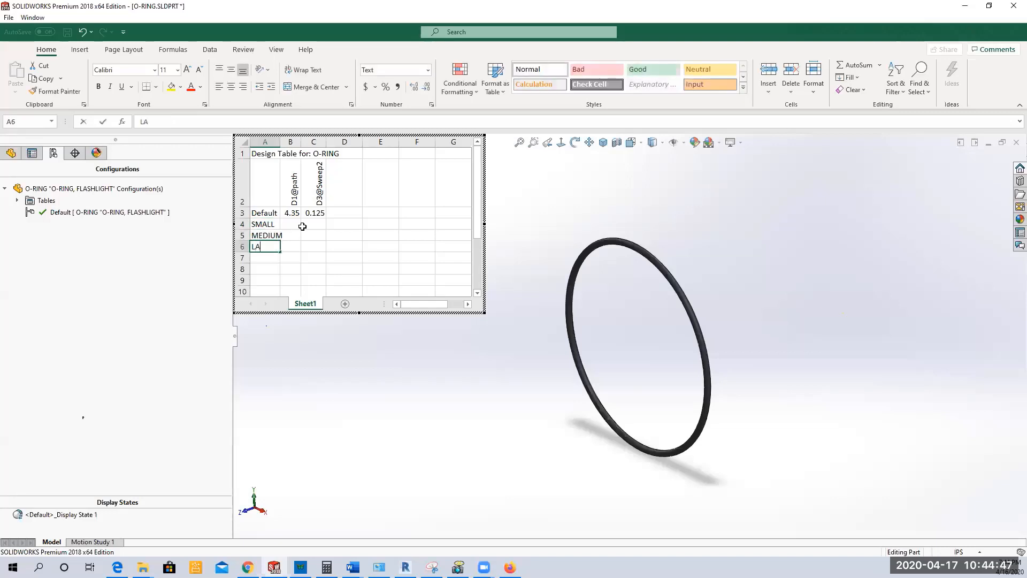
key("BackSpace")
key("BackSpace")
type("RGE")
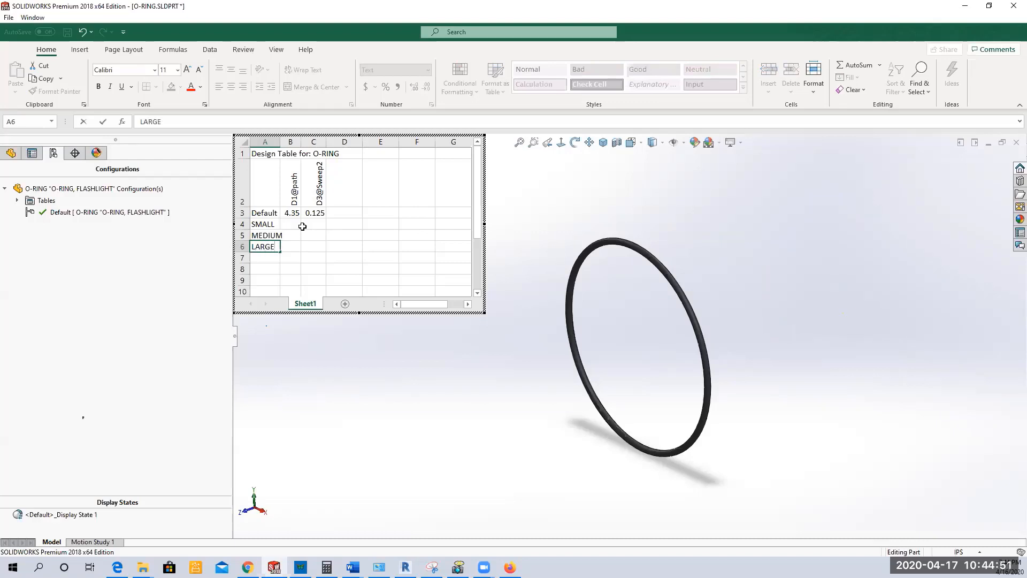
Step: Enter D1@path values of 100 for SMALL and 150 for MEDIUM in the design table
left_click(301, 228)
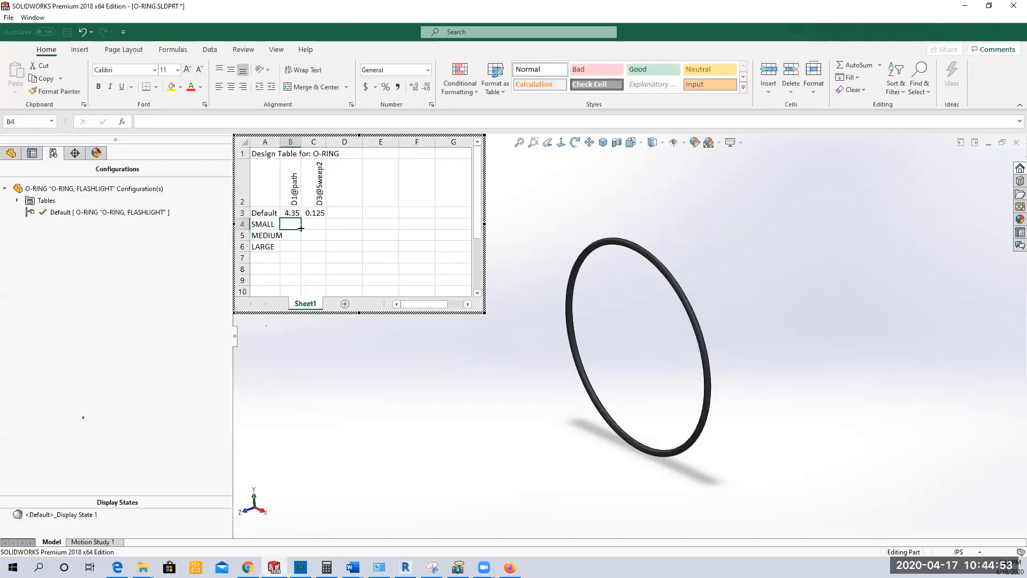
type("100")
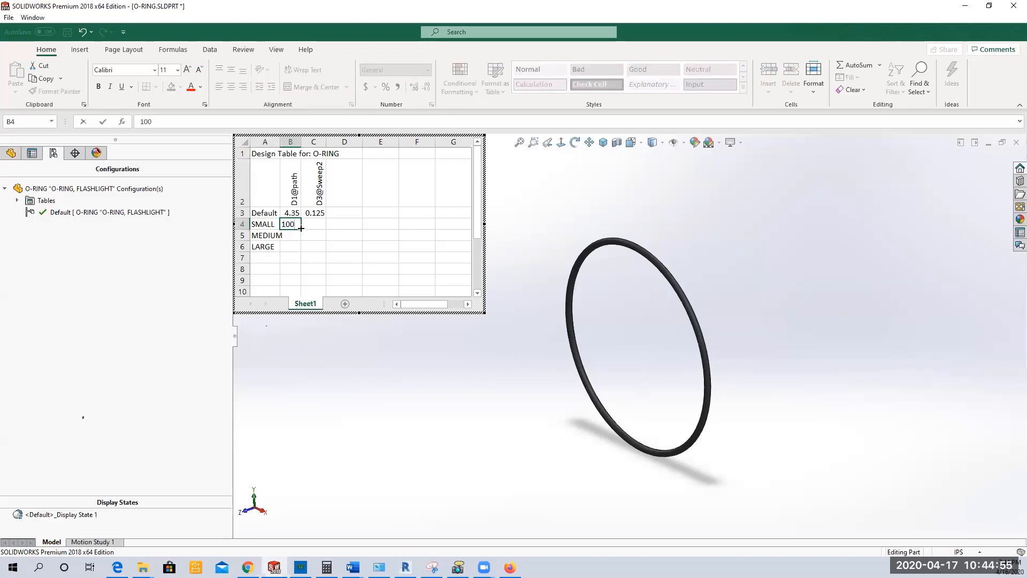
left_click(289, 235)
type("1")
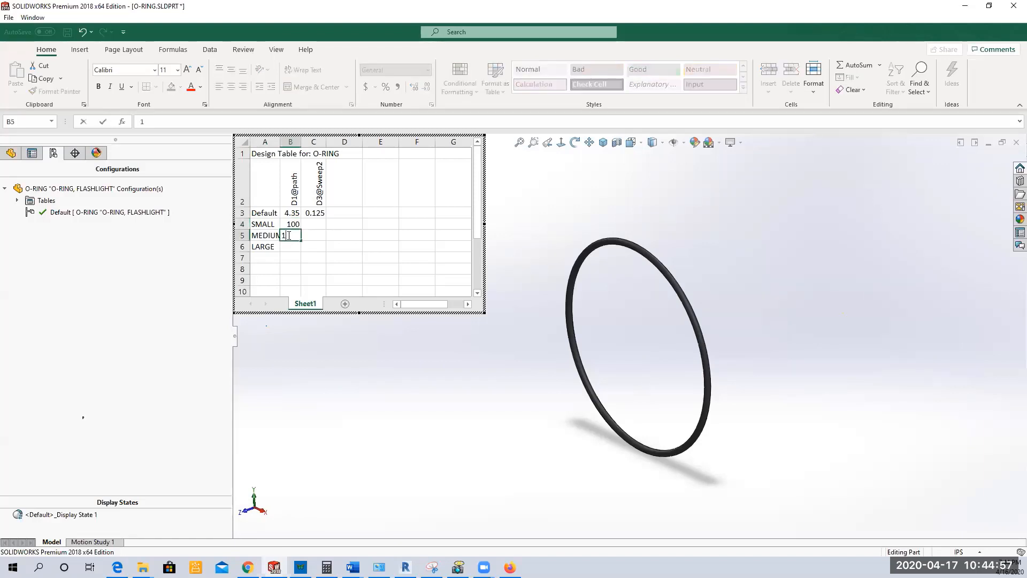
type("50")
Step: Add the mm unit to the SMALL and MEDIUM D1@path values, making them 100mm and 150mm
left_click(295, 223)
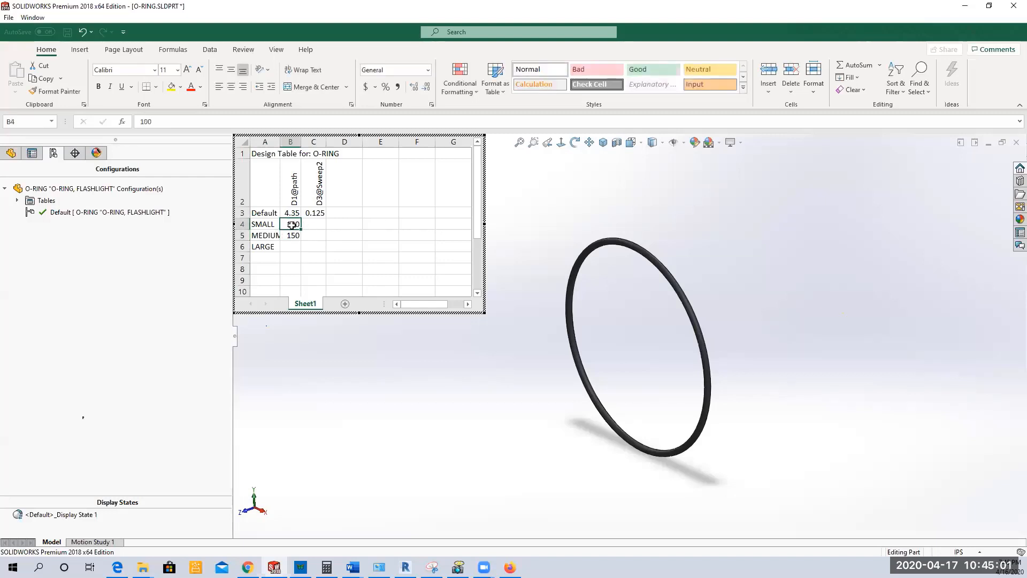
left_click(161, 122)
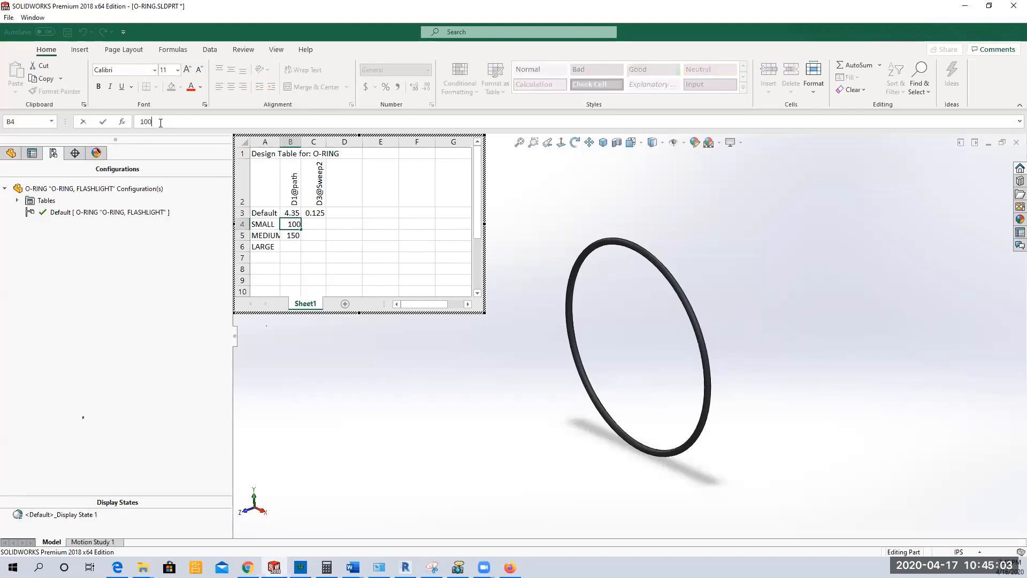
type("mm")
left_click(104, 123)
left_click(287, 235)
left_click(167, 121)
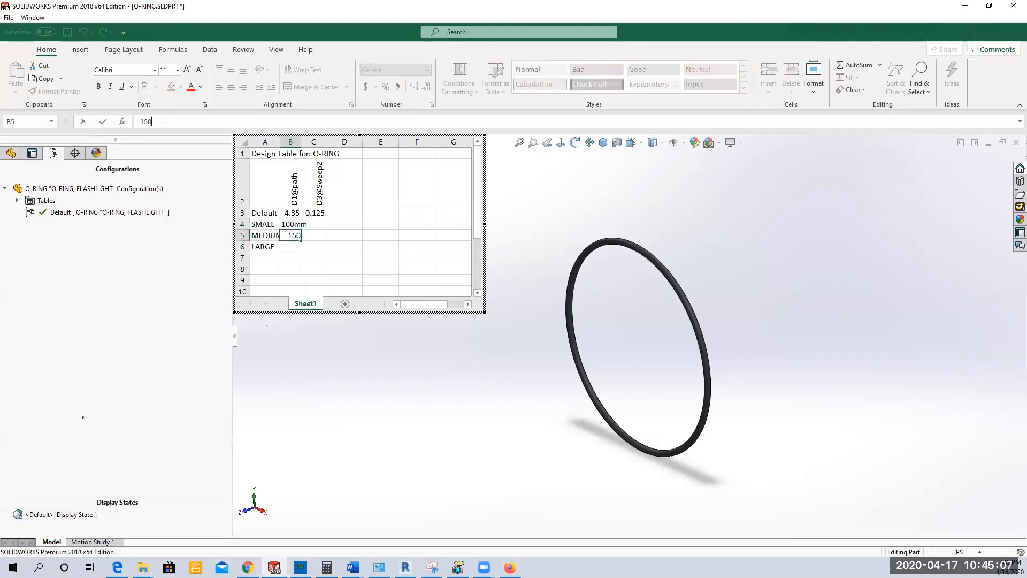
type("mm")
left_click(103, 122)
Step: Set the D1@path value of the LARGE configuration to 200mm in cell B6
left_click(294, 245)
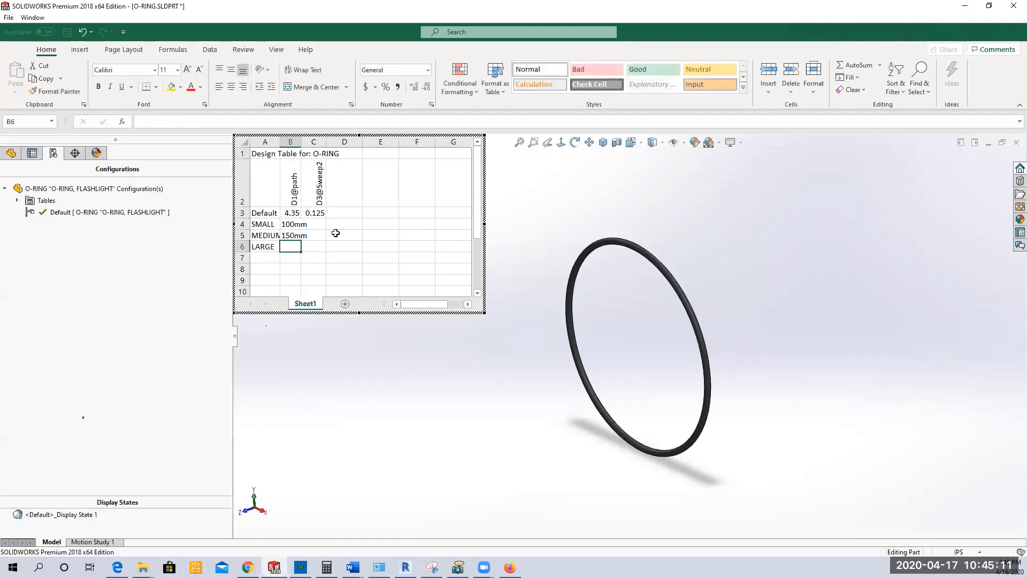
type("200")
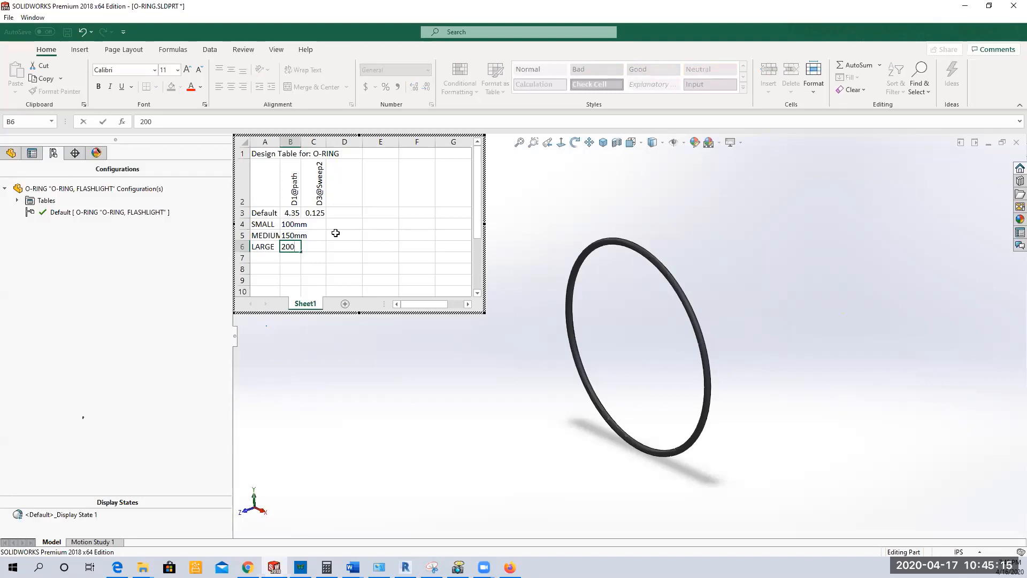
type("mm")
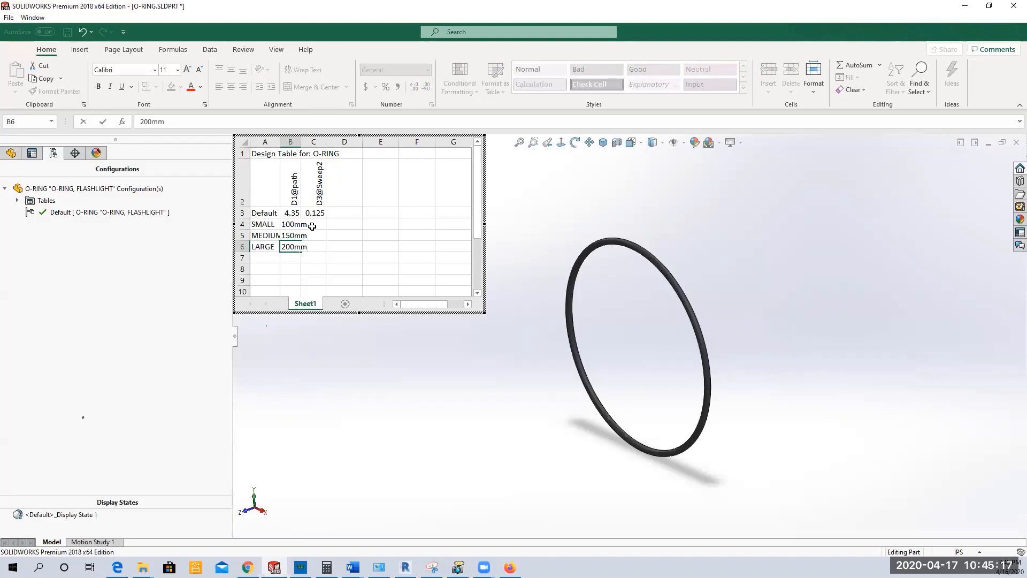
Step: Enter D3@Sweep2 values of 3mm for SMALL, 4mm for MEDIUM and 5mm for LARGE in the design table
left_click(313, 225)
type("3mm")
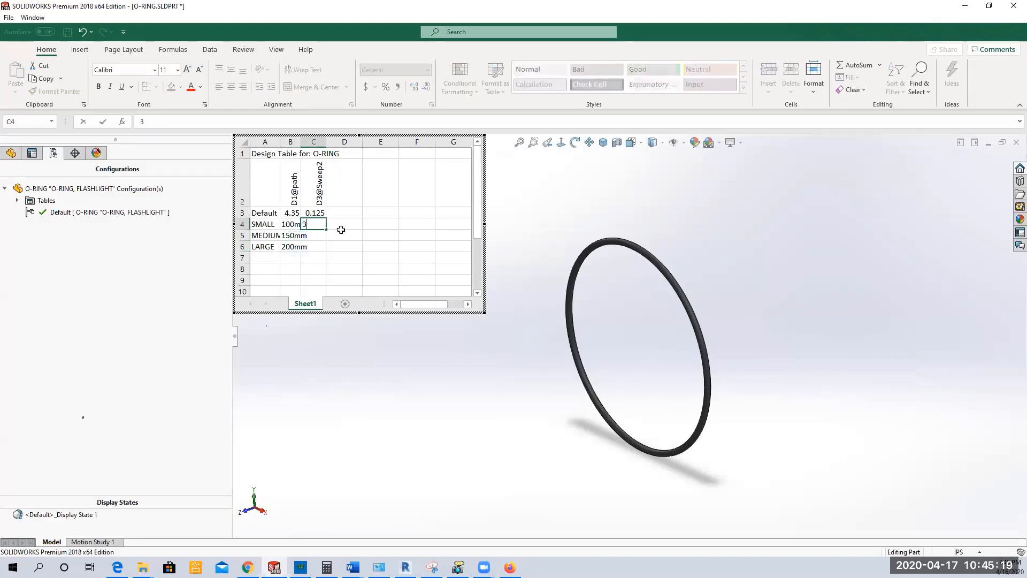
left_click(321, 236)
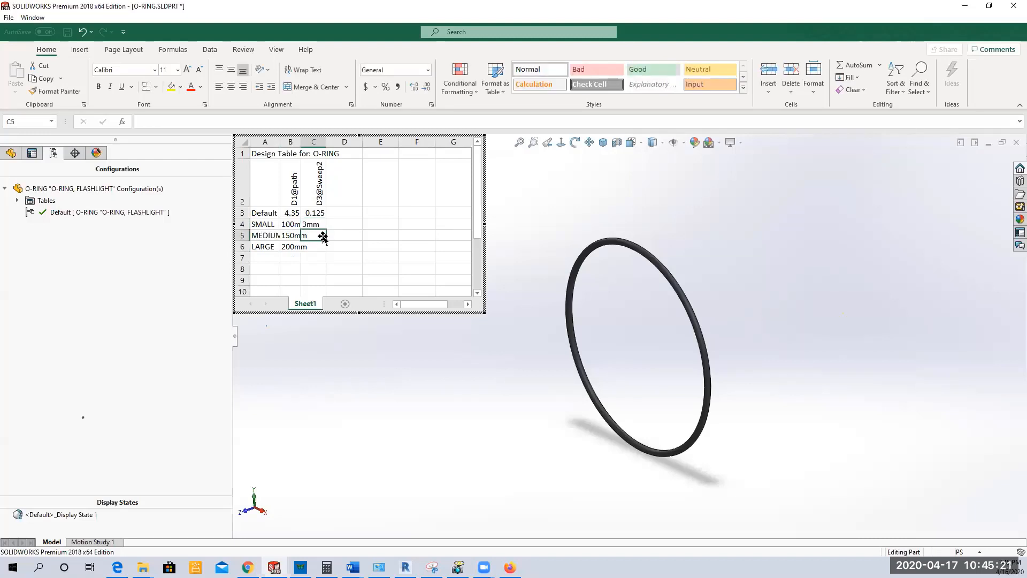
type("4mm")
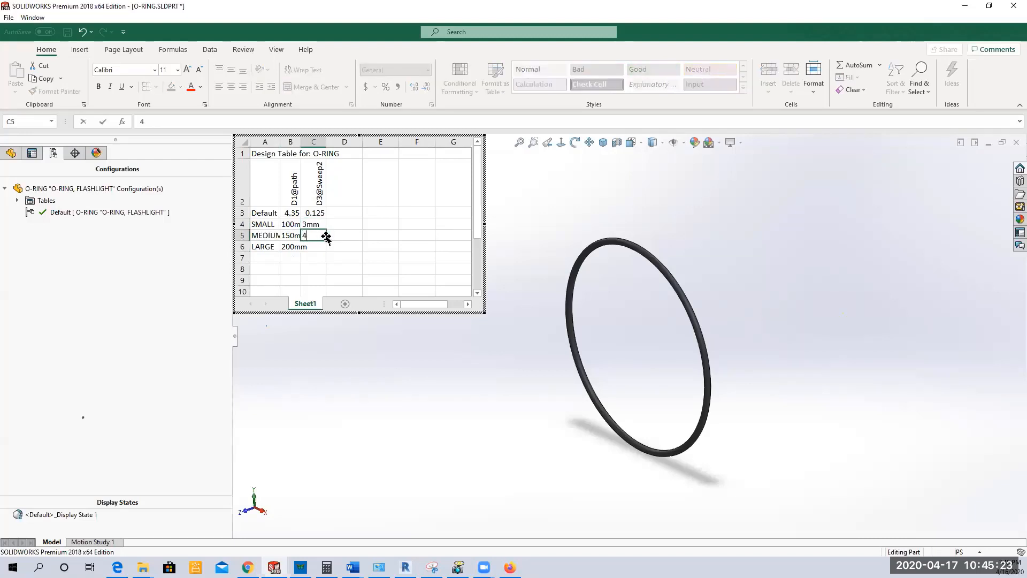
left_click(309, 247)
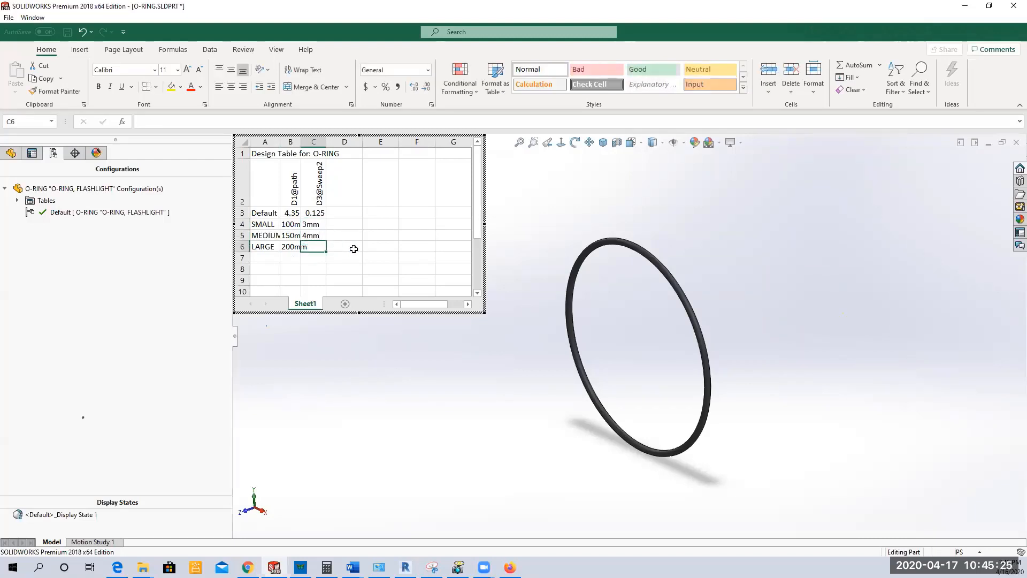
type("5mm")
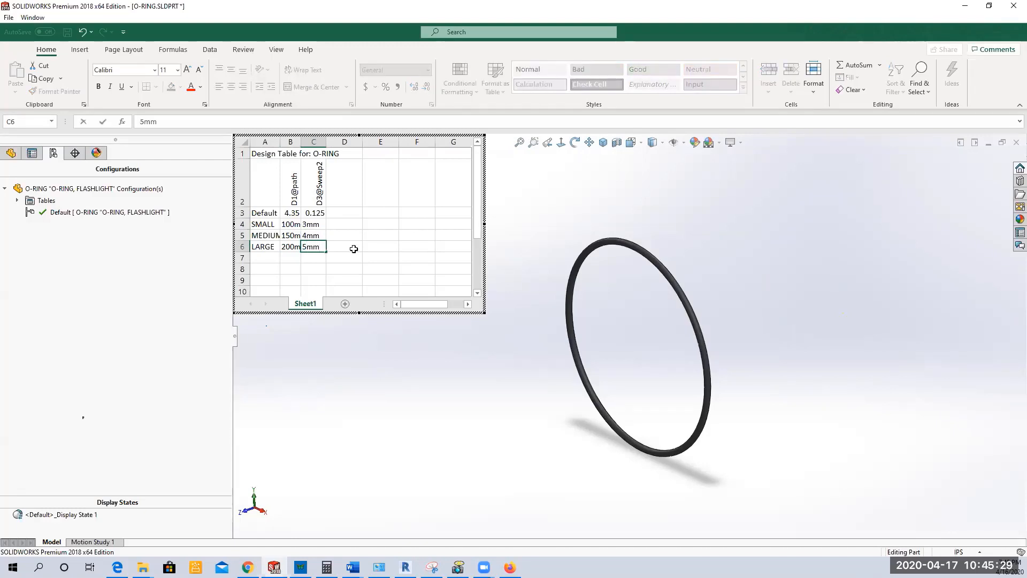
key("Return")
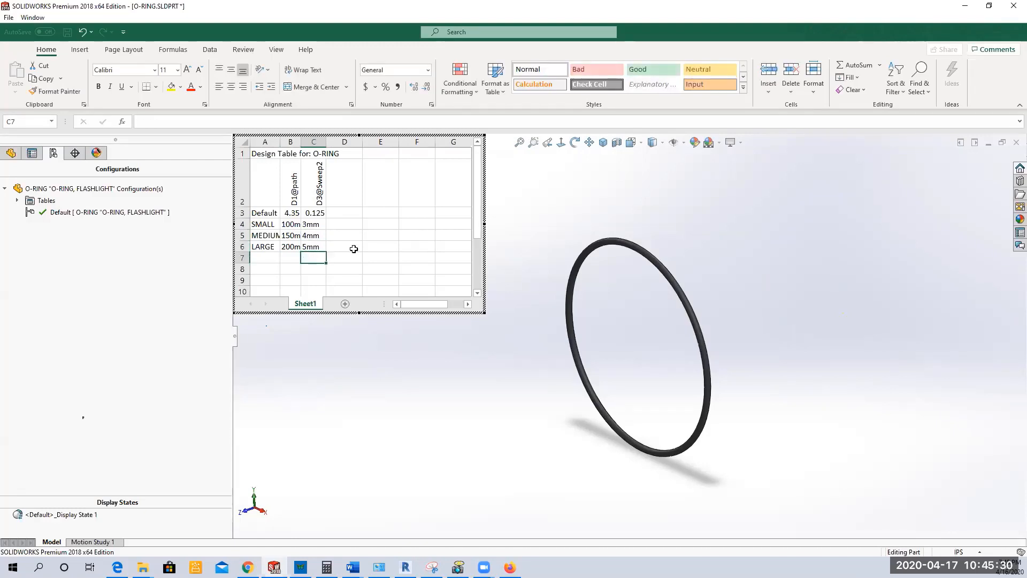
Step: Close the design table and save the O-ring part
left_click(533, 205)
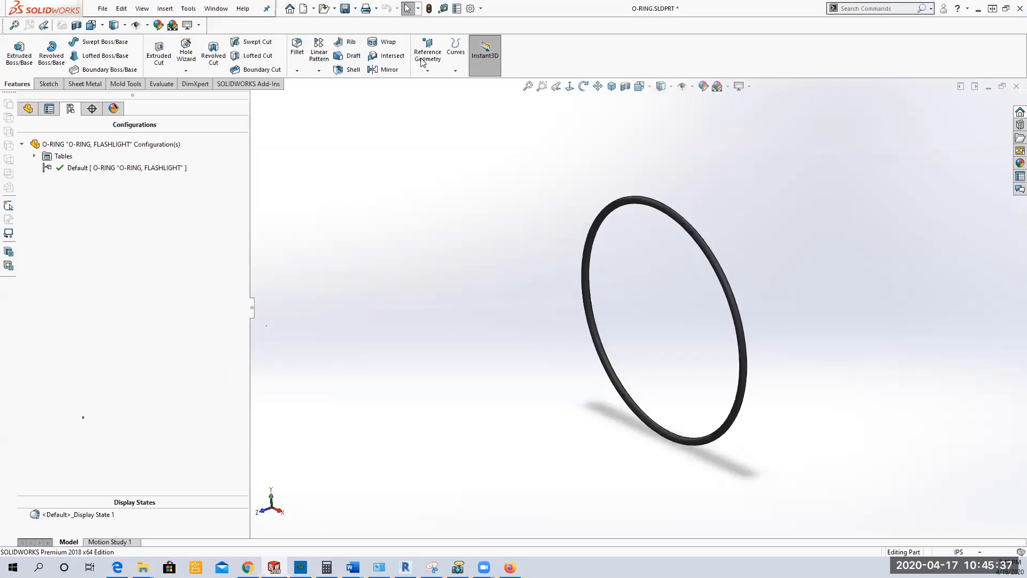
left_click(345, 8)
Step: Reopen the existing design table for editing within the part, adding none of the suggested configurations or parameters
left_click(34, 156)
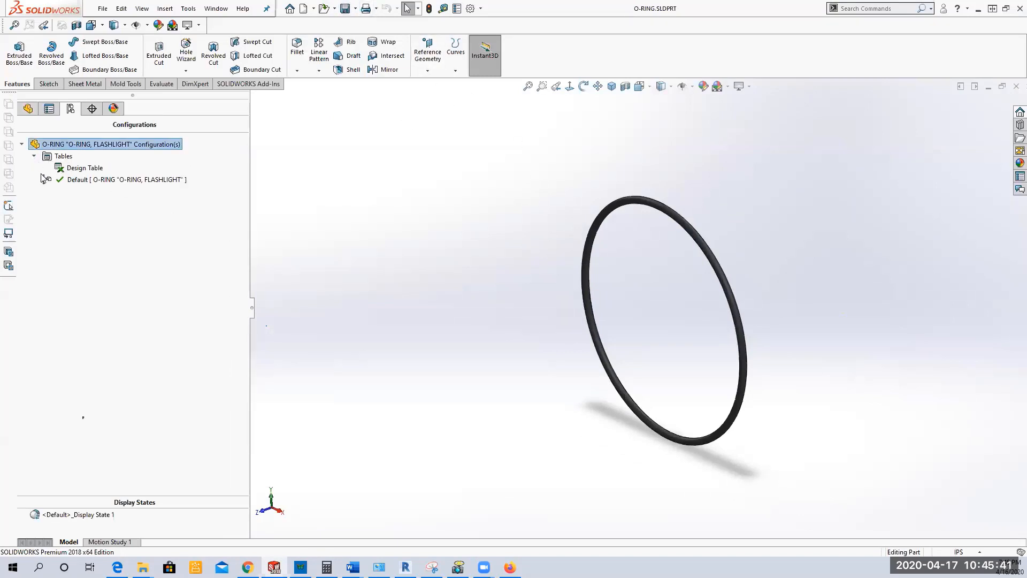
right_click(81, 169)
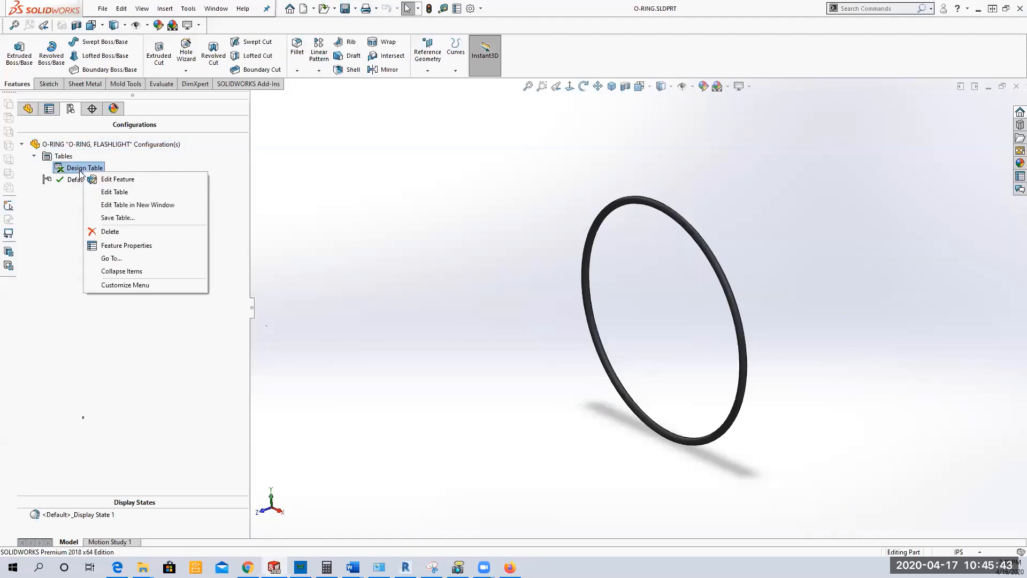
left_click(114, 191)
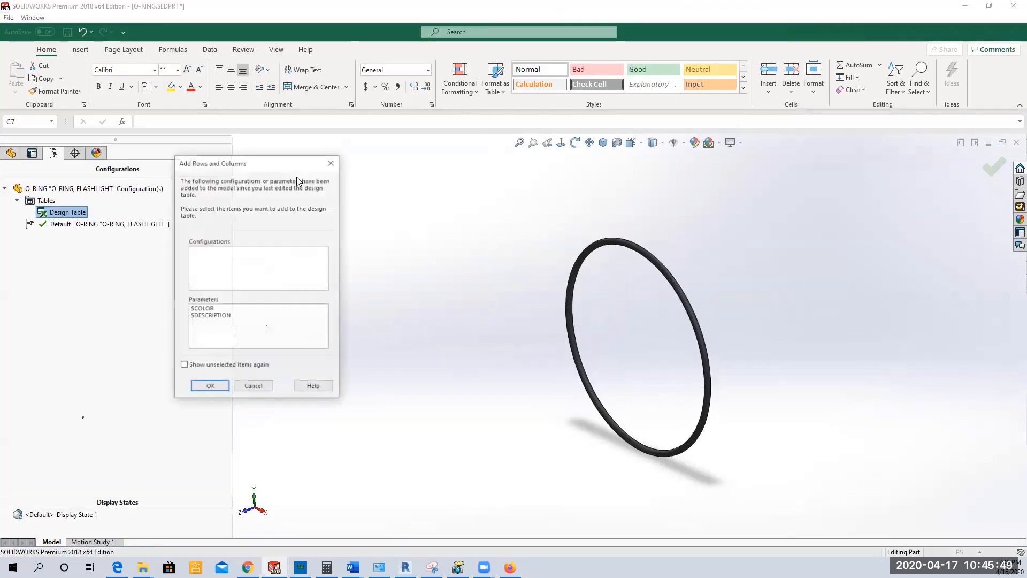
left_click(211, 388)
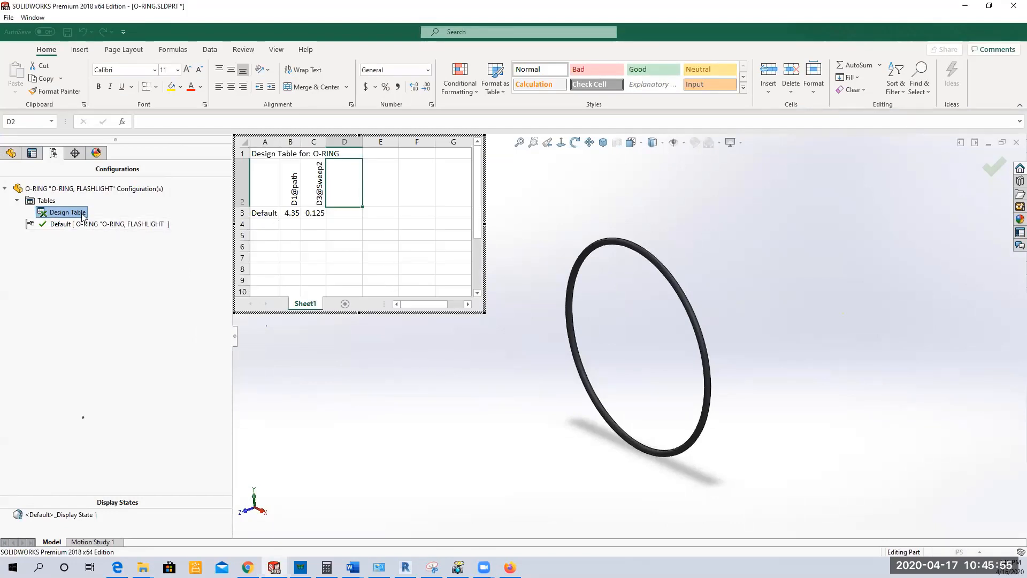
Step: Add a Small configuration in row 4 with D1@path set to 100mm and D3@Sweep2 set to 3mm
left_click(267, 225)
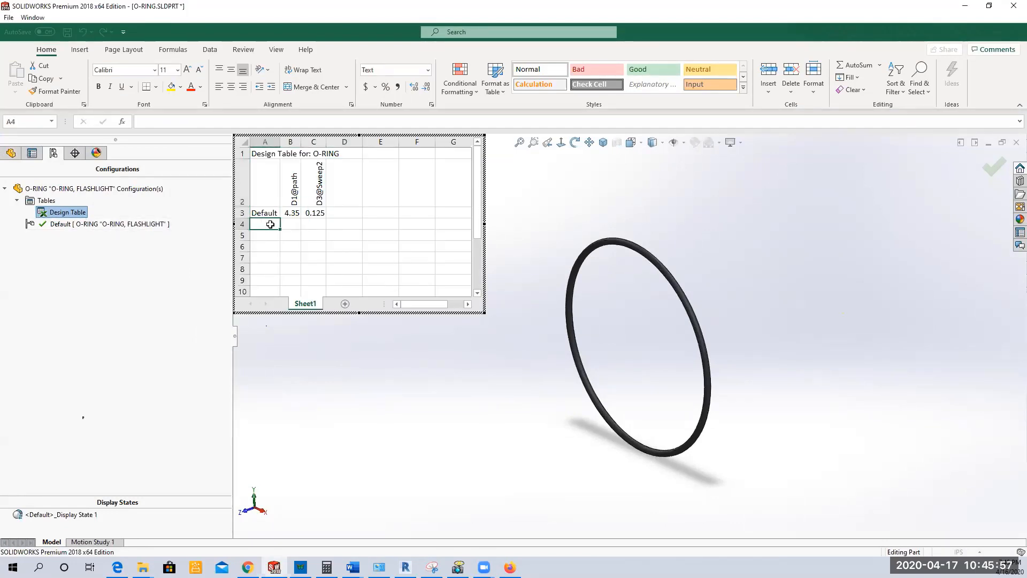
type("S")
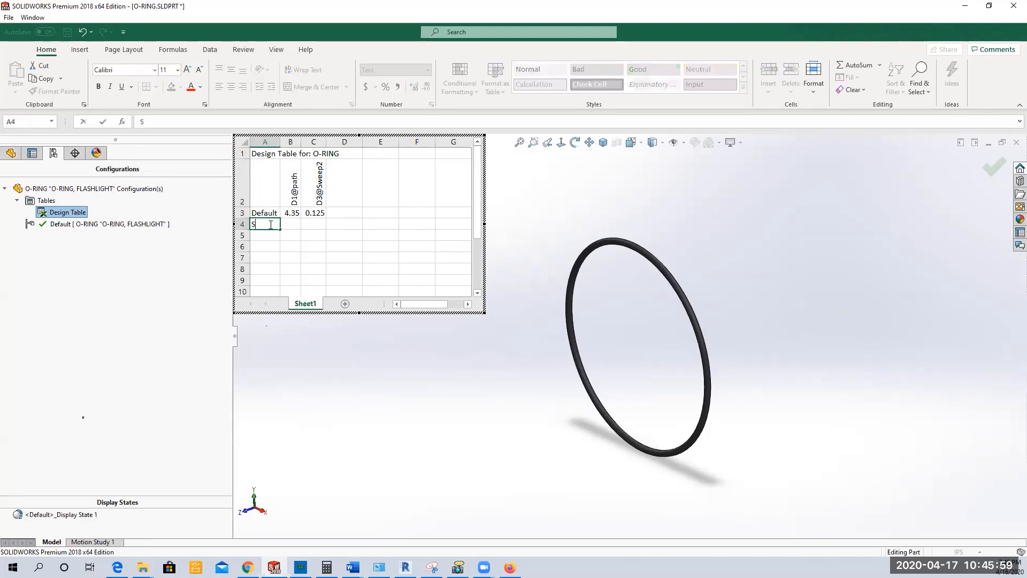
type("mall")
key("Tab")
type("100")
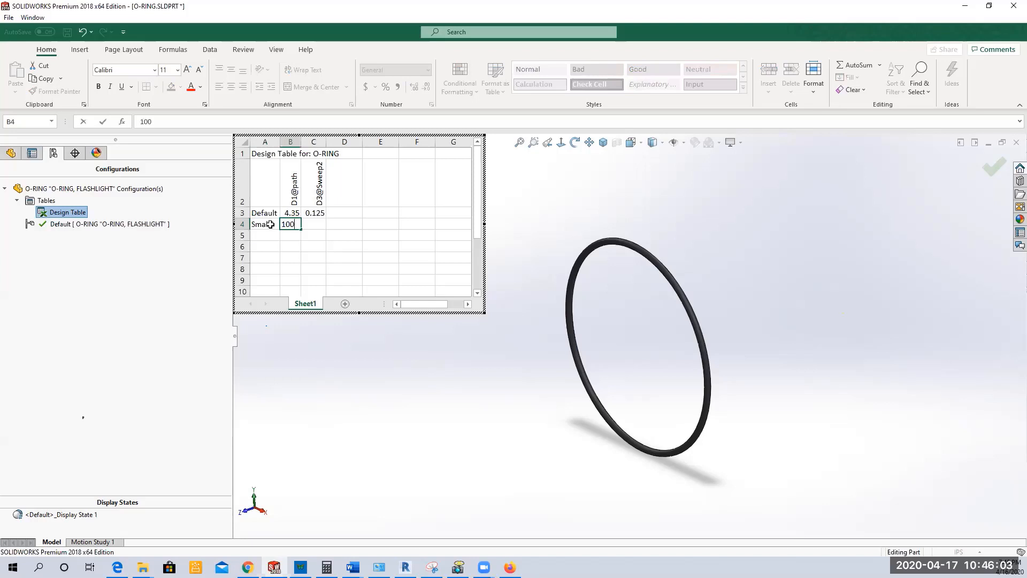
type("mm")
key("Tab")
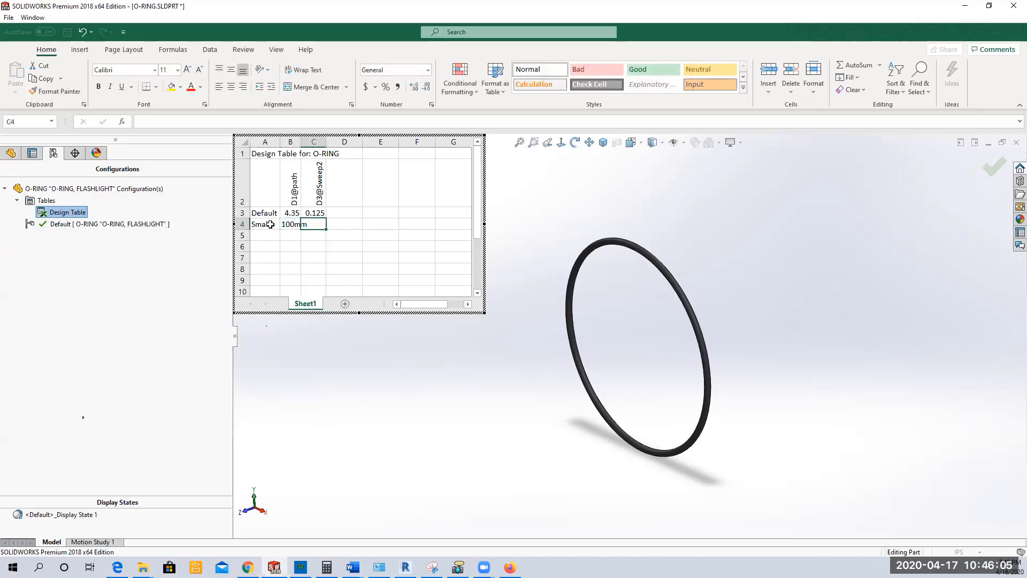
type("3mm")
key("Return")
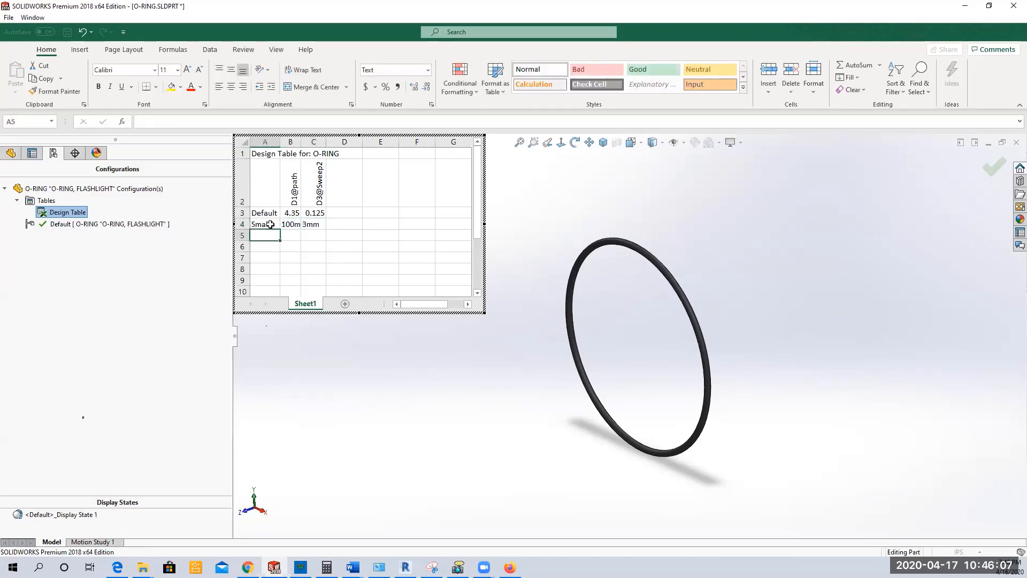
Step: Add a Medium configuration in row 5 with D1@path set to 150mm and D3@Sweep2 set to 4mm
type("Medium")
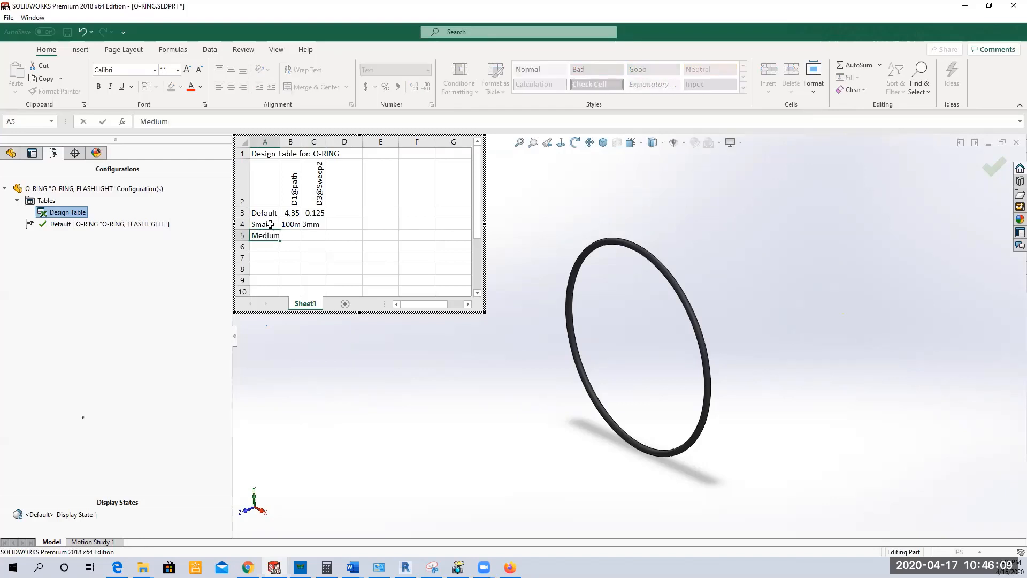
key("Tab")
type("1")
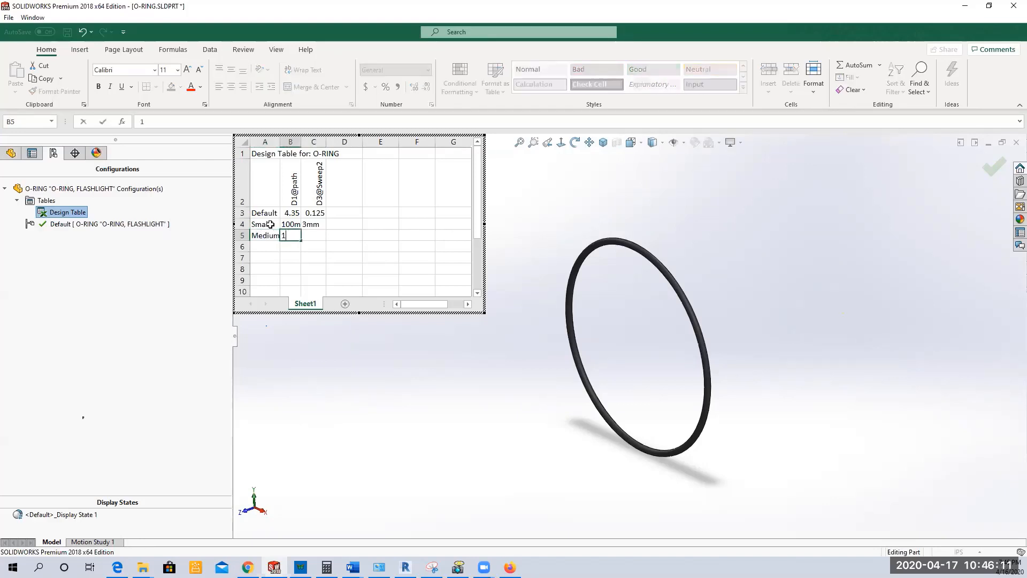
type("50mm")
key("Tab")
type("4mm")
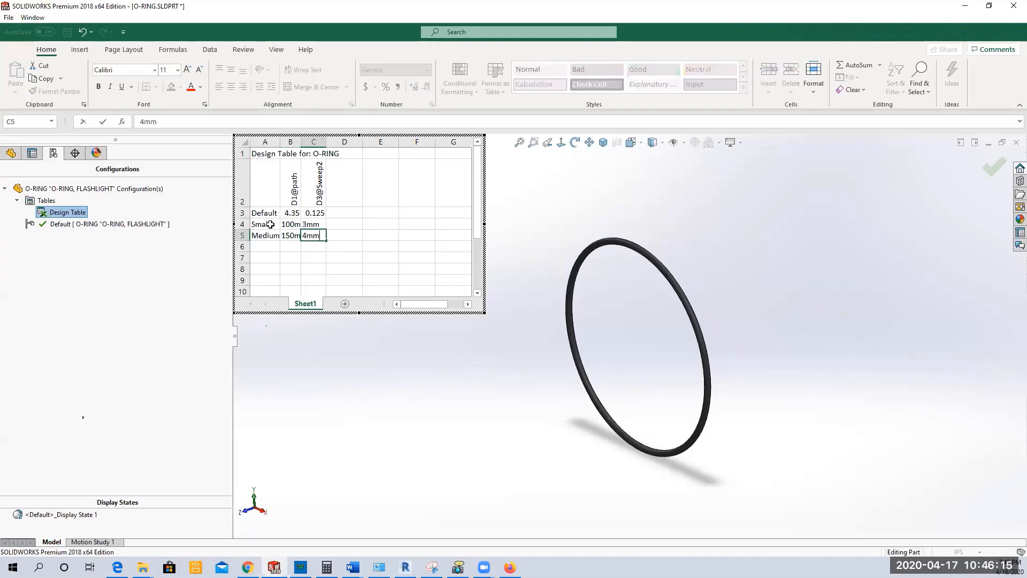
key("Return")
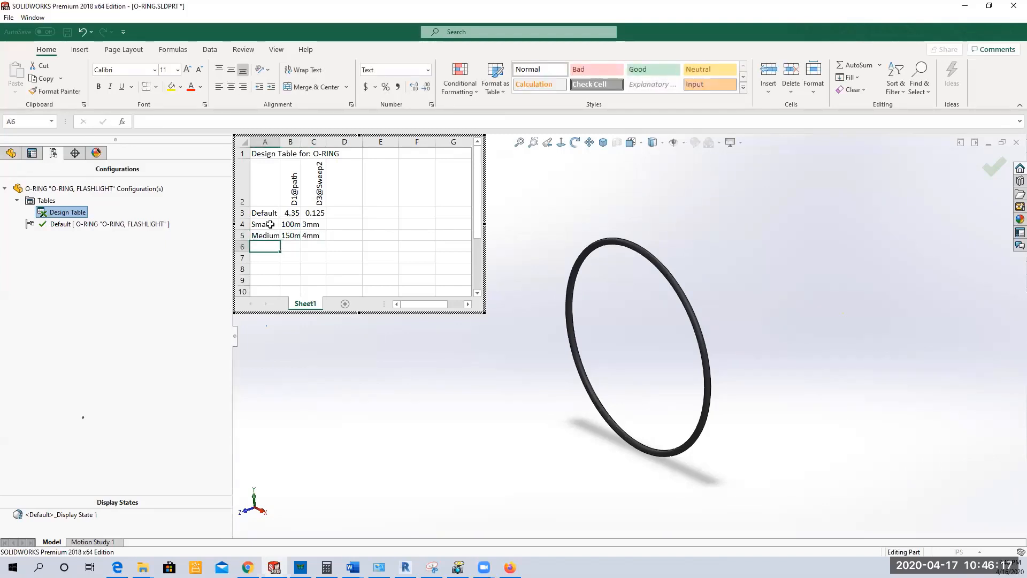
Step: Add a Large configuration in row 6 with D1@path set to 200mm and D3@Sweep2 set to 5mm
type("Large")
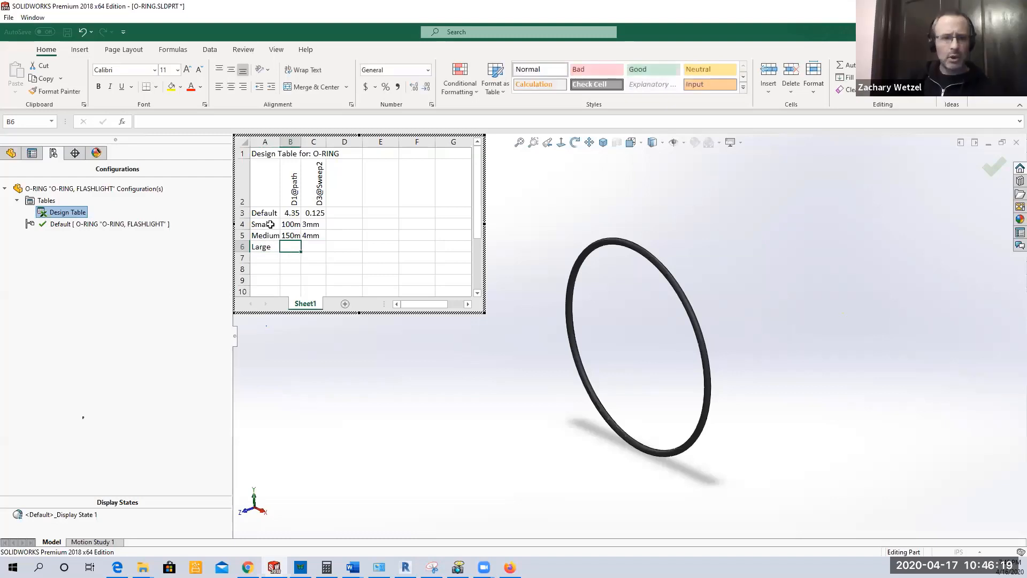
type("200mm")
key("Tab")
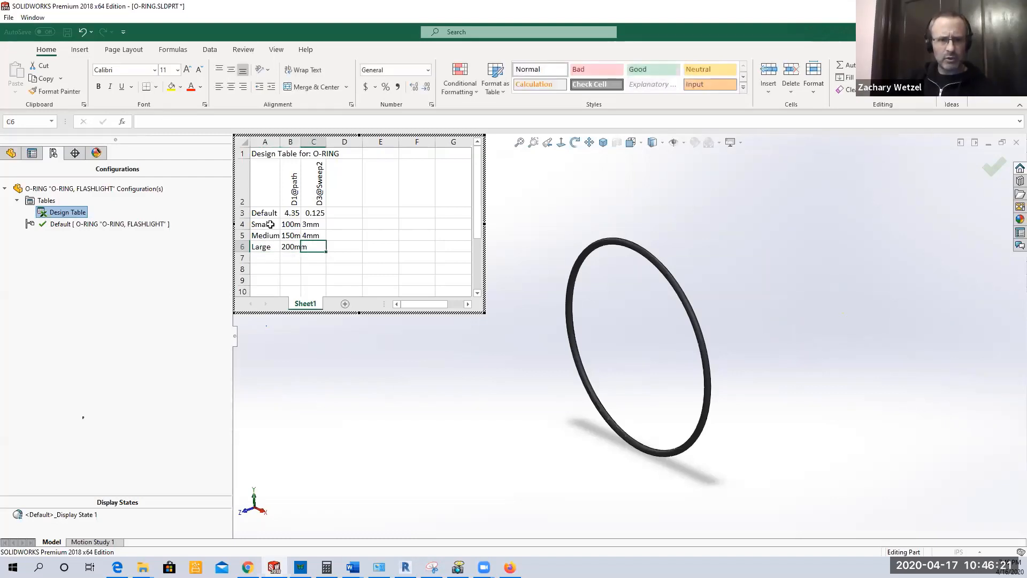
type("5mm")
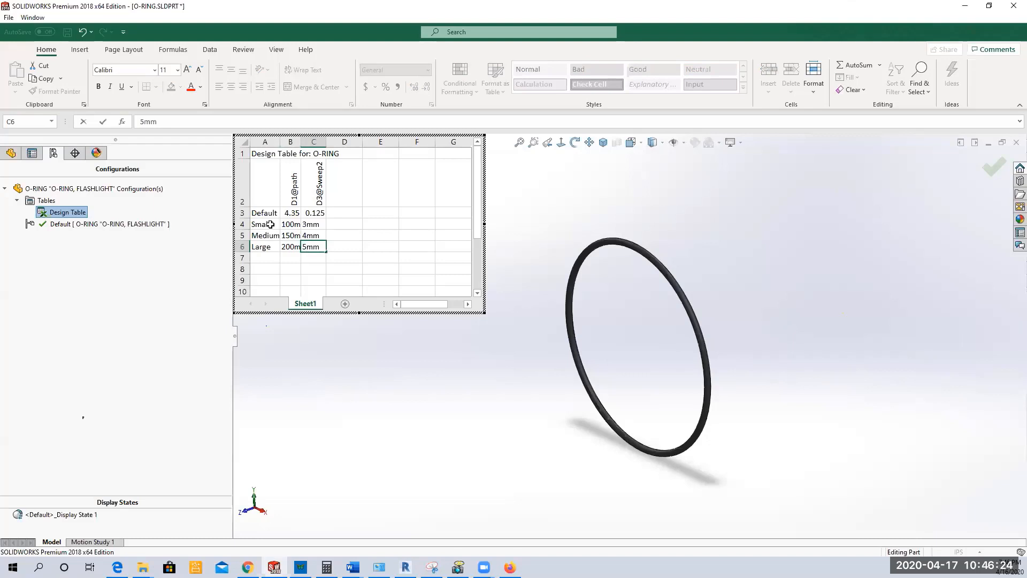
key("Return")
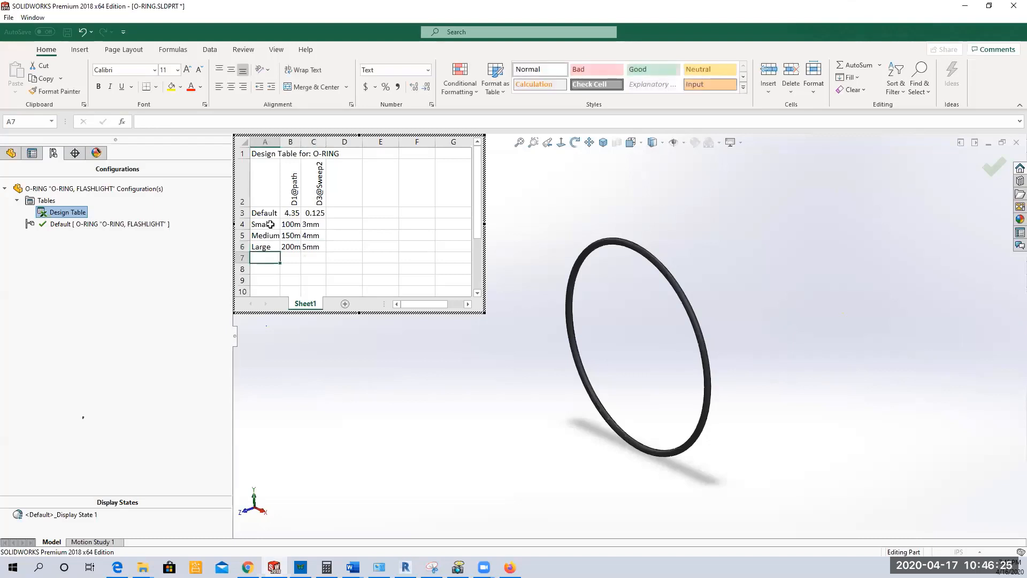
Step: Close the design table and check which commands are available for it in the configuration tree
left_click(332, 336)
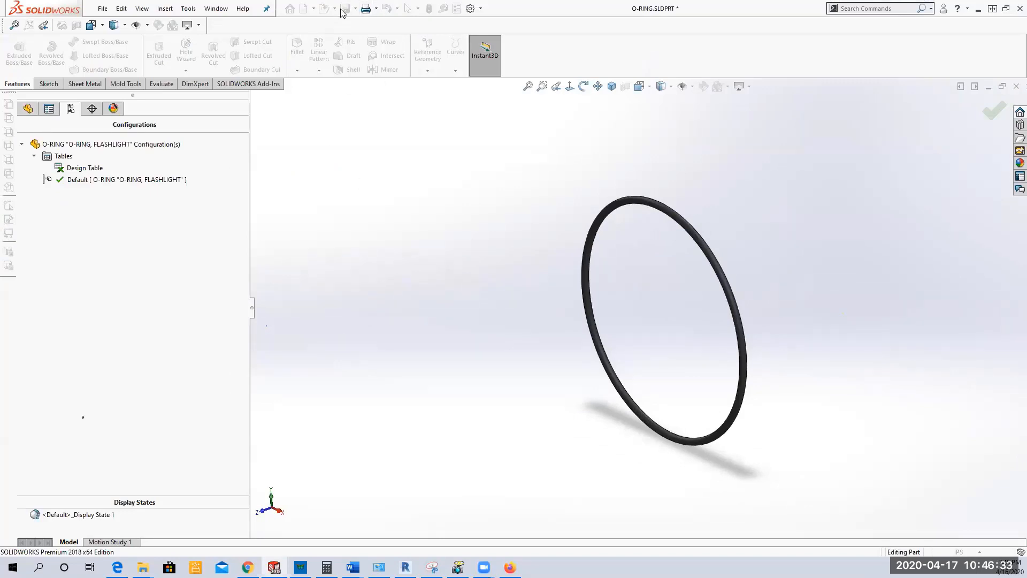
left_click(83, 168)
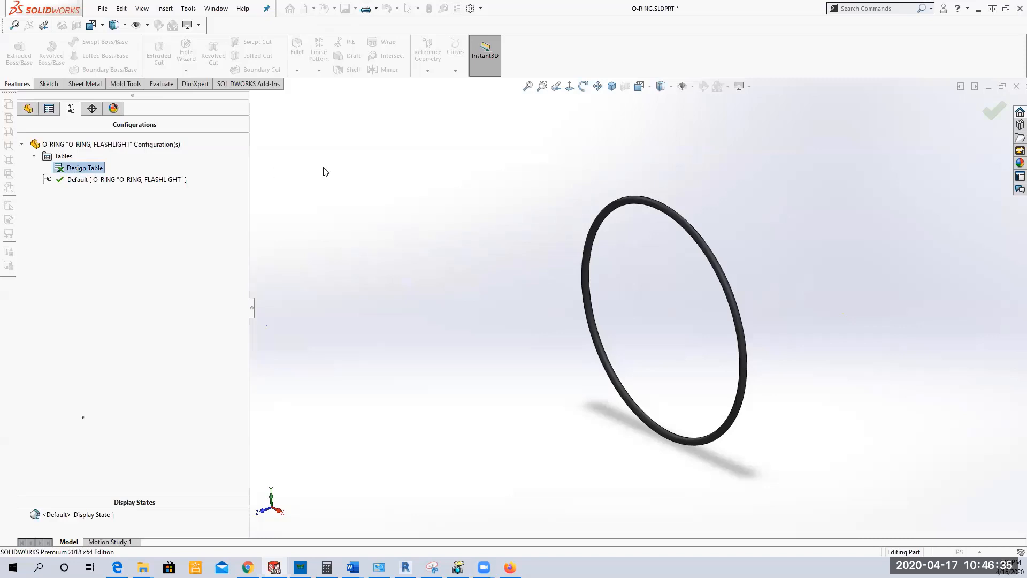
right_click(89, 169)
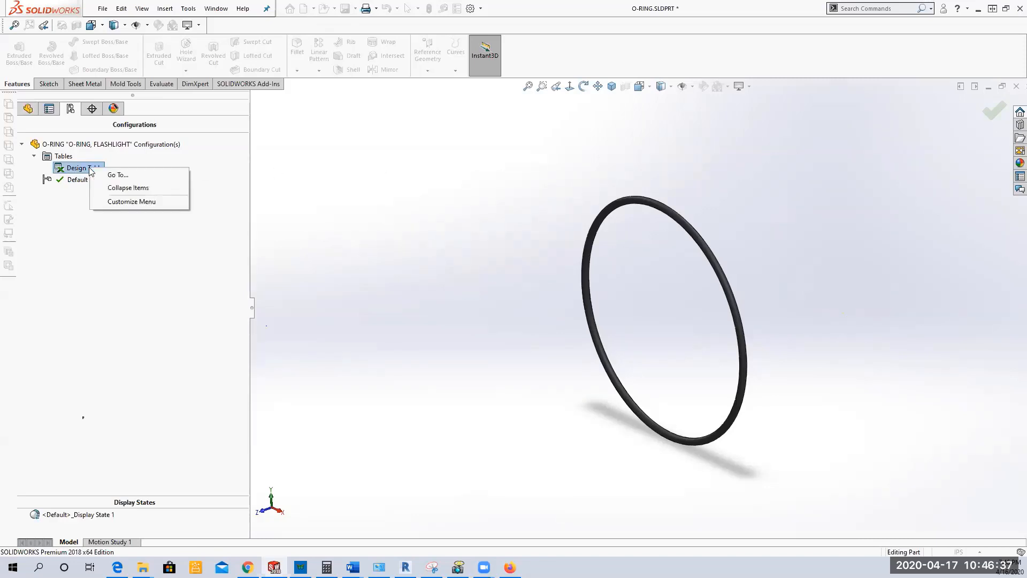
left_click(272, 181)
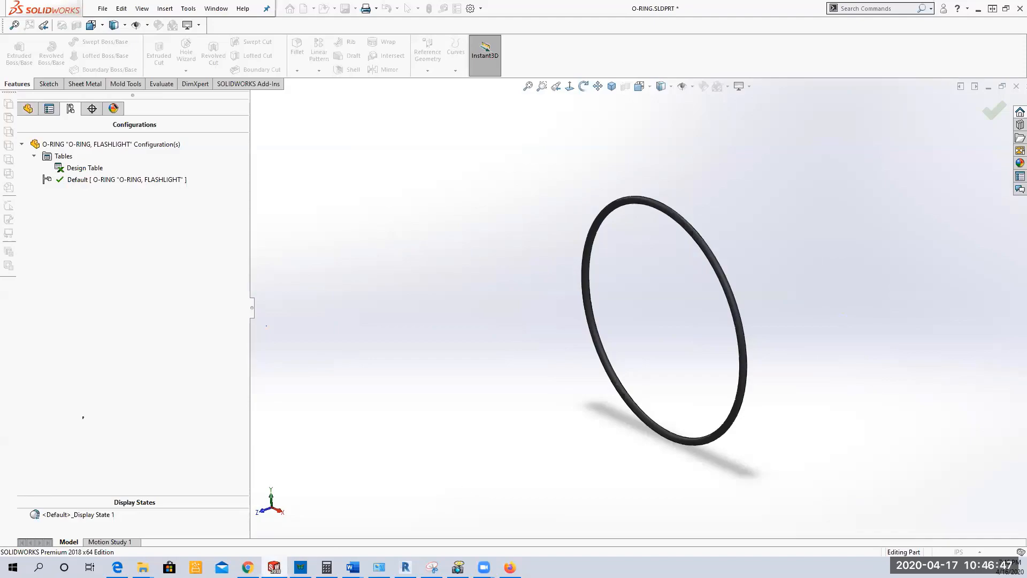
Step: Return to SOLIDWORKS and reopen the O-RING part file
key("alt+Tab")
left_click(274, 567)
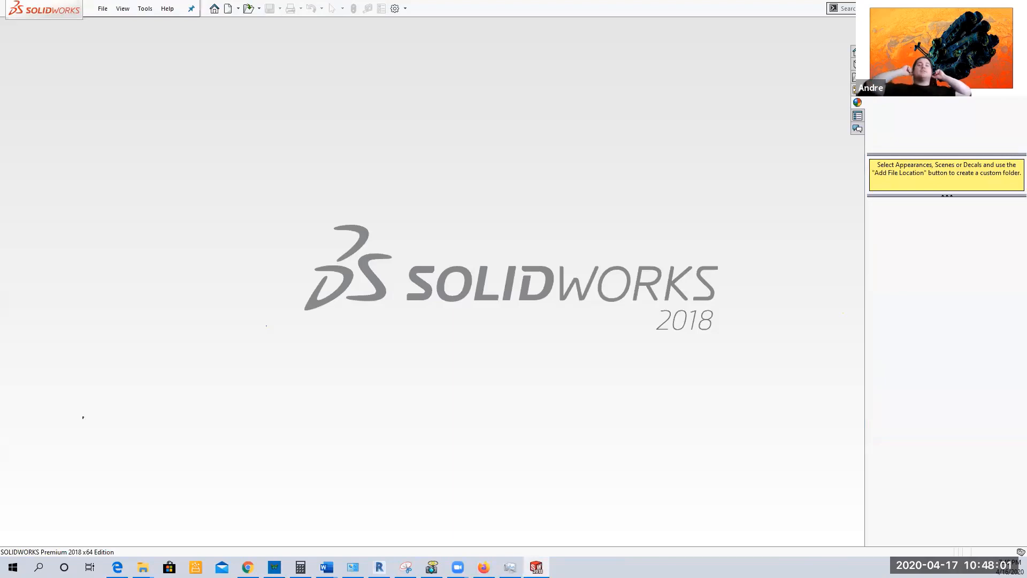
left_click(102, 8)
left_click(137, 56)
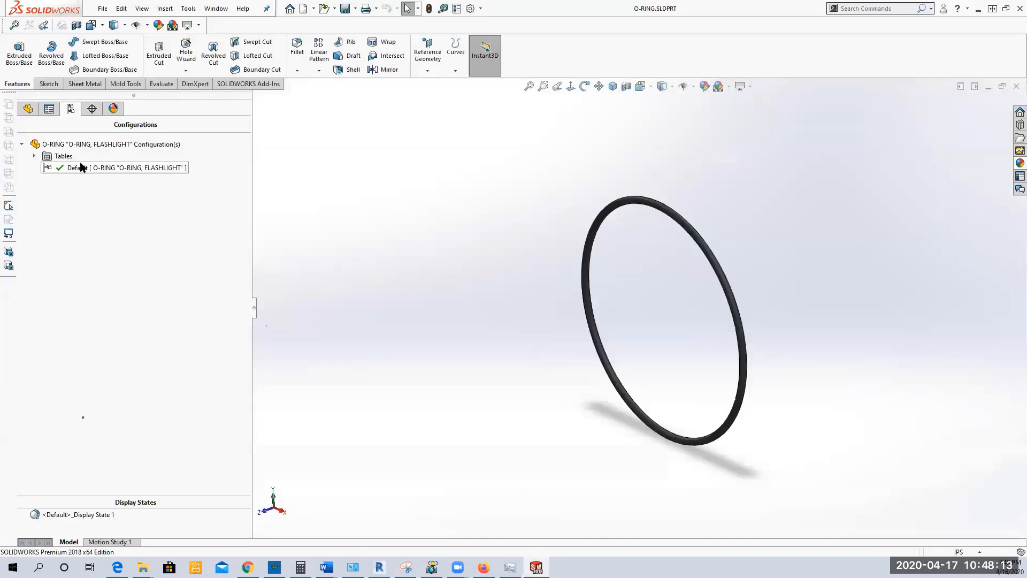
Step: Open the O-ring's design table in a separate Excel window without adding suggested parameters, and select cell A4
left_click(59, 160)
left_click(33, 158)
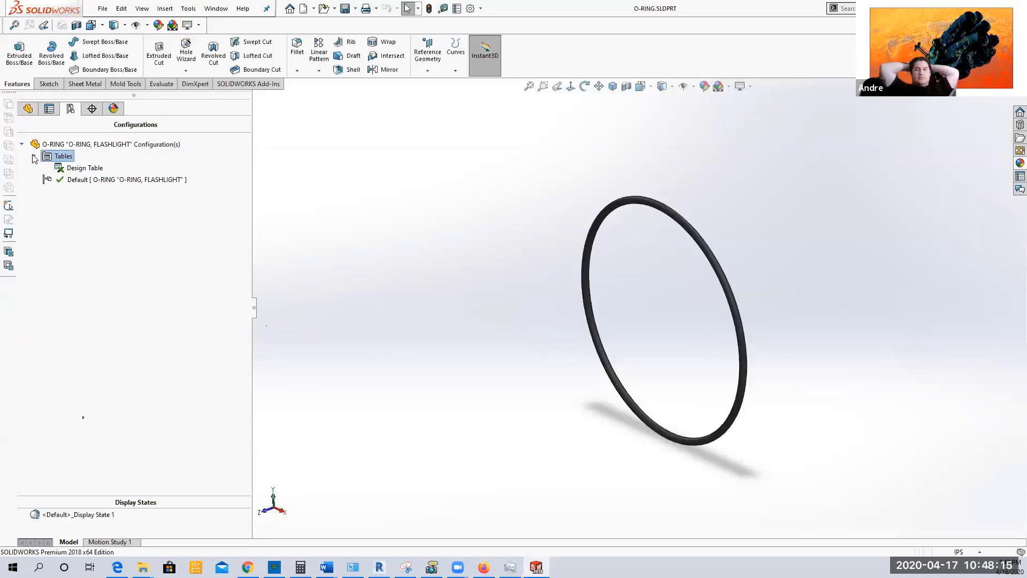
right_click(77, 168)
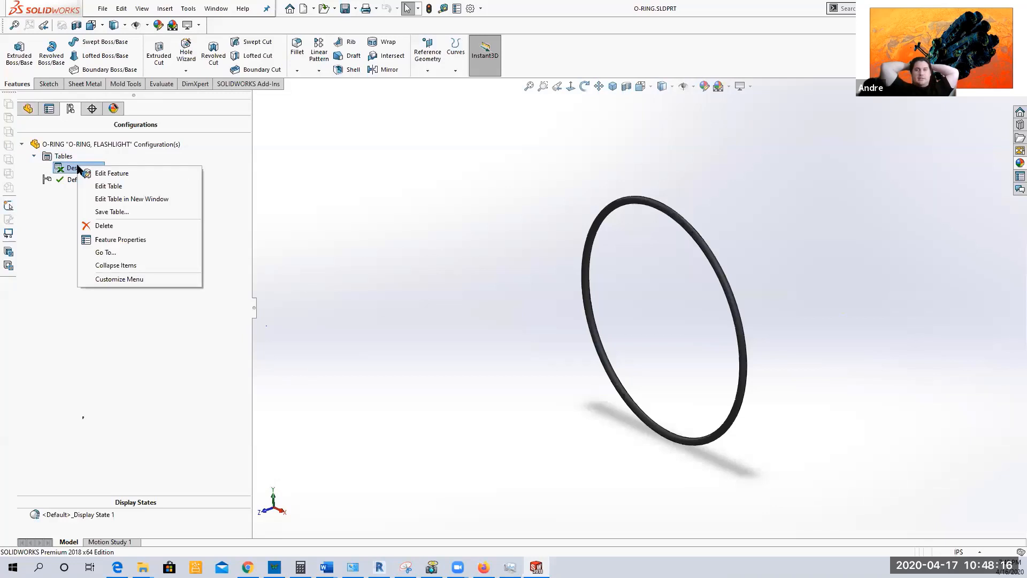
left_click(132, 198)
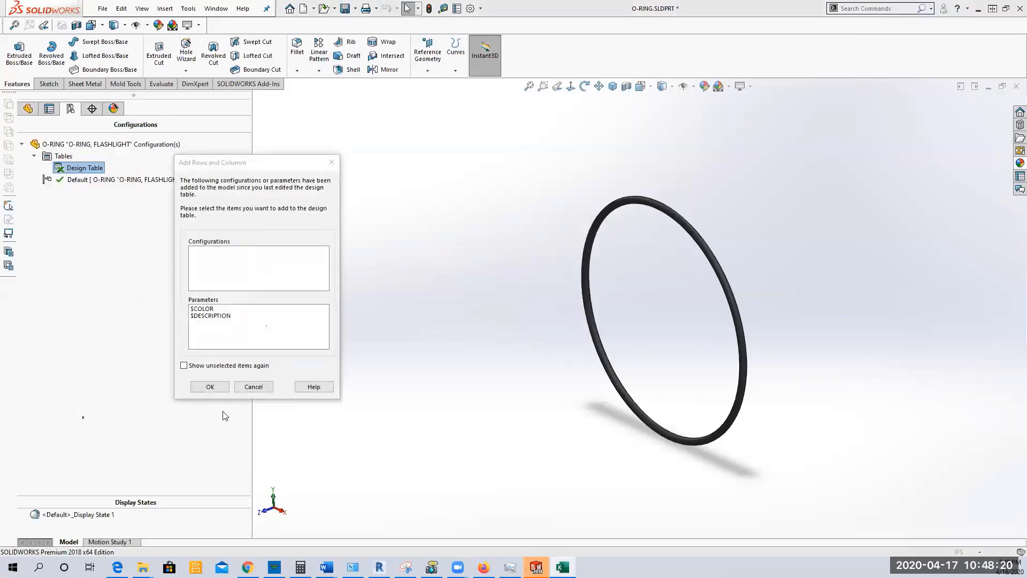
left_click(210, 387)
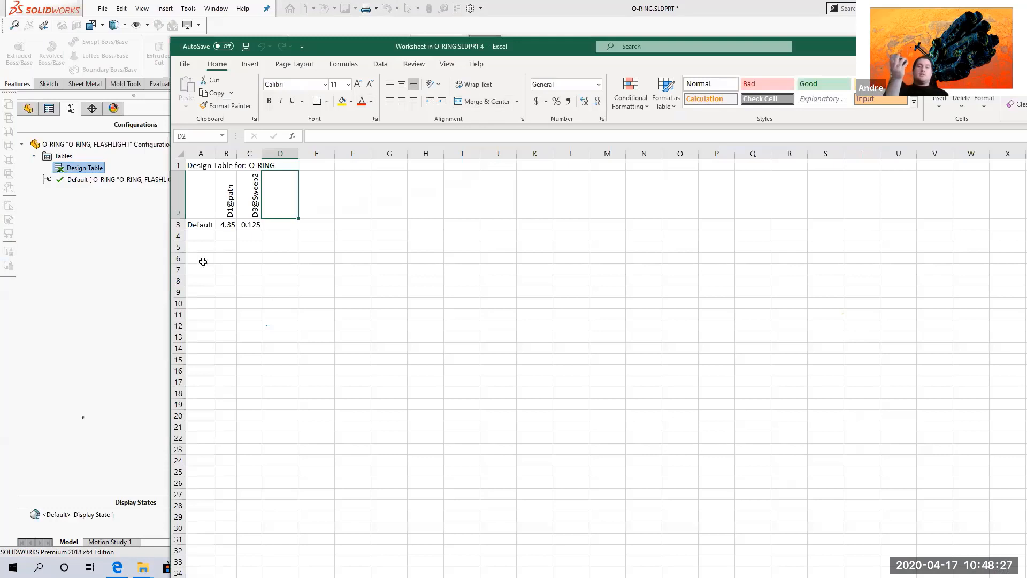
left_click(201, 236)
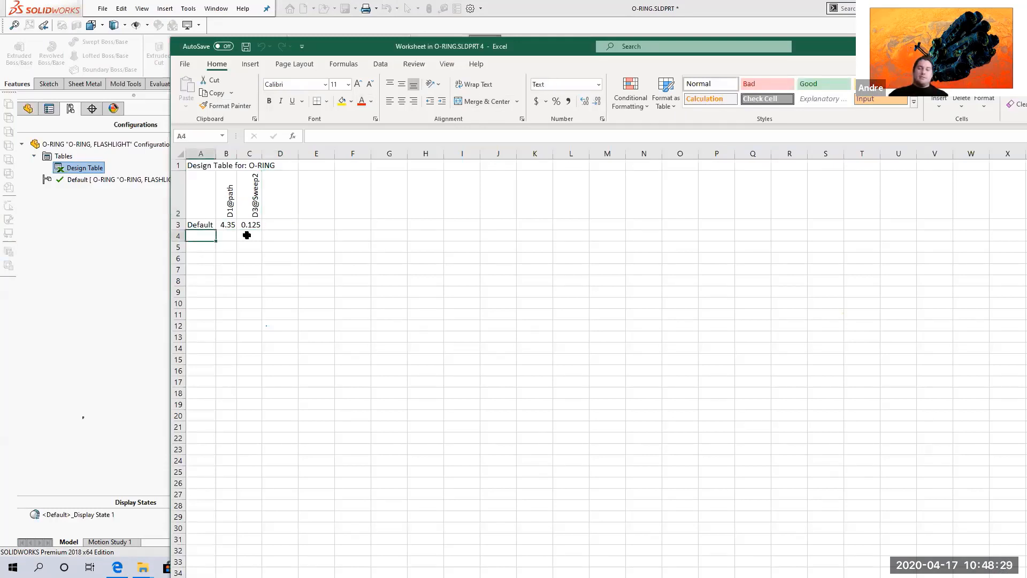
Step: Begin a configuration name with S in cell A4 and close the Excel window
type("S")
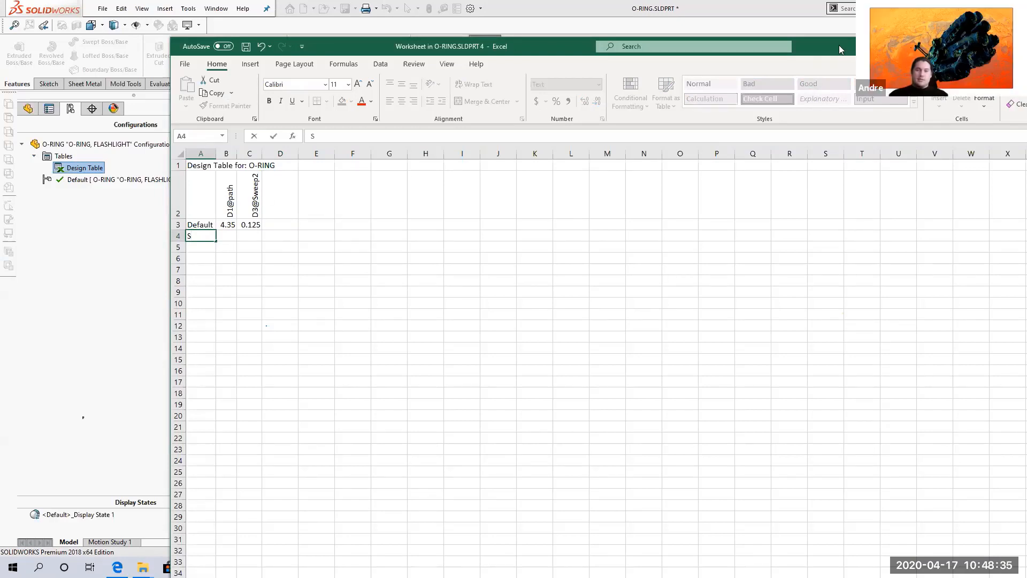
left_click_drag(839, 45, 522, 57)
left_click(880, 59)
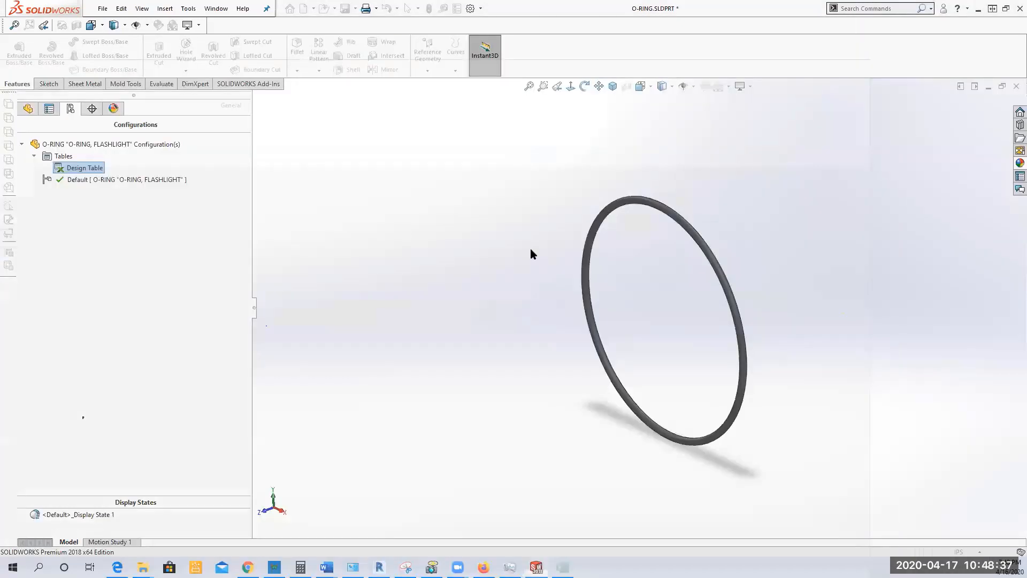
Step: Check which commands are available for the Default configuration, the design table and the part in the configuration and feature trees
right_click(109, 182)
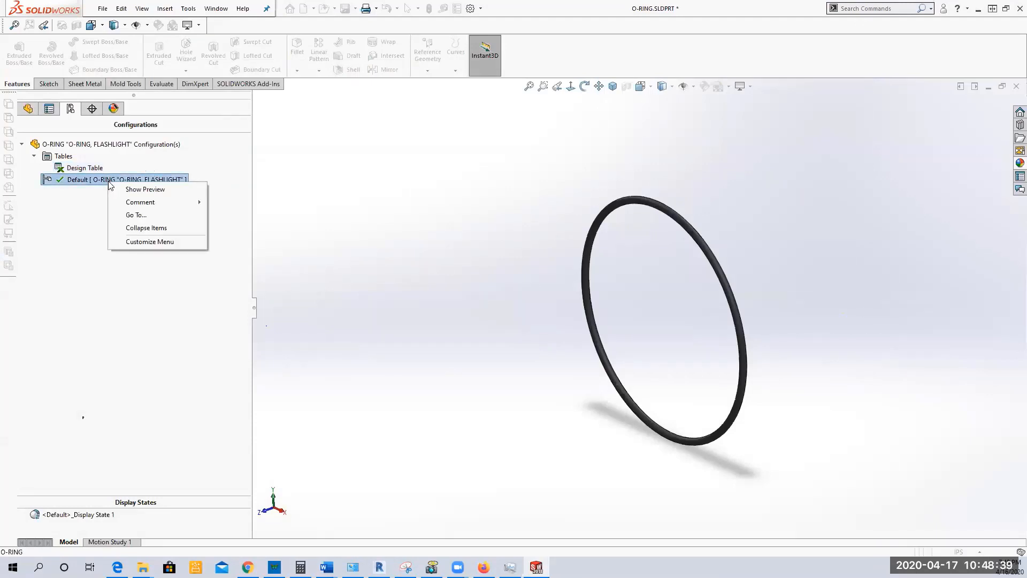
left_click(85, 170)
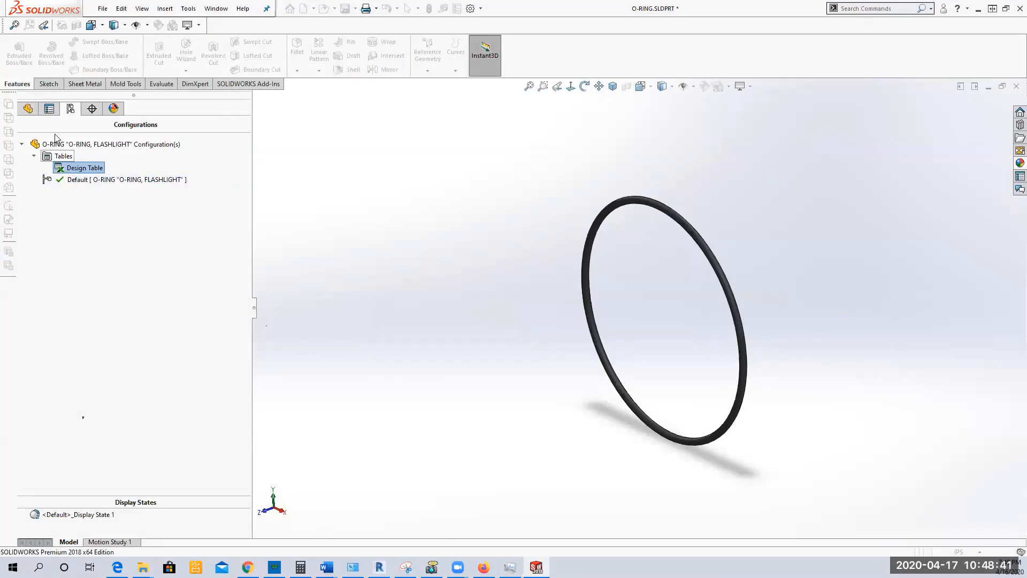
left_click(28, 109)
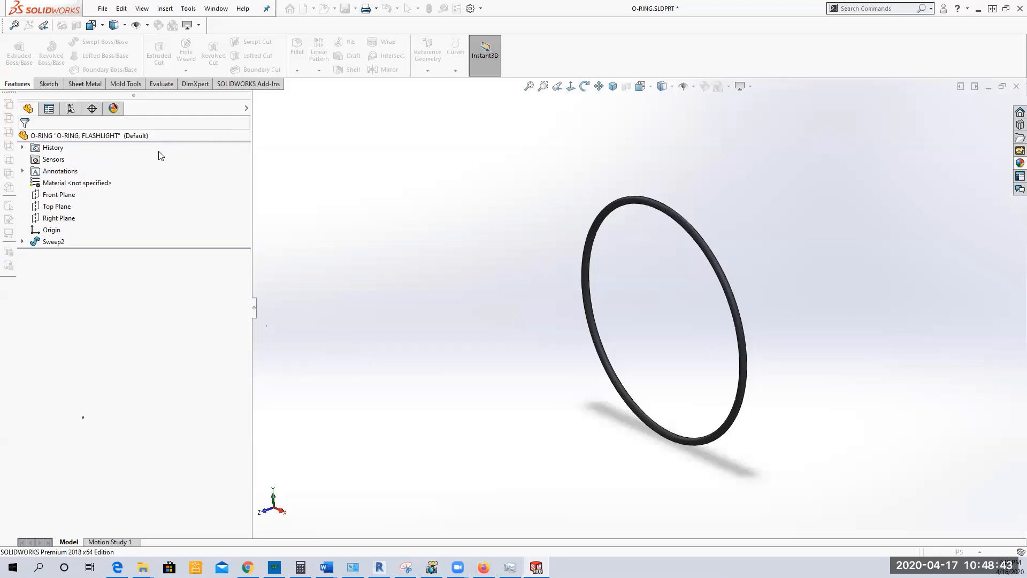
right_click(108, 137)
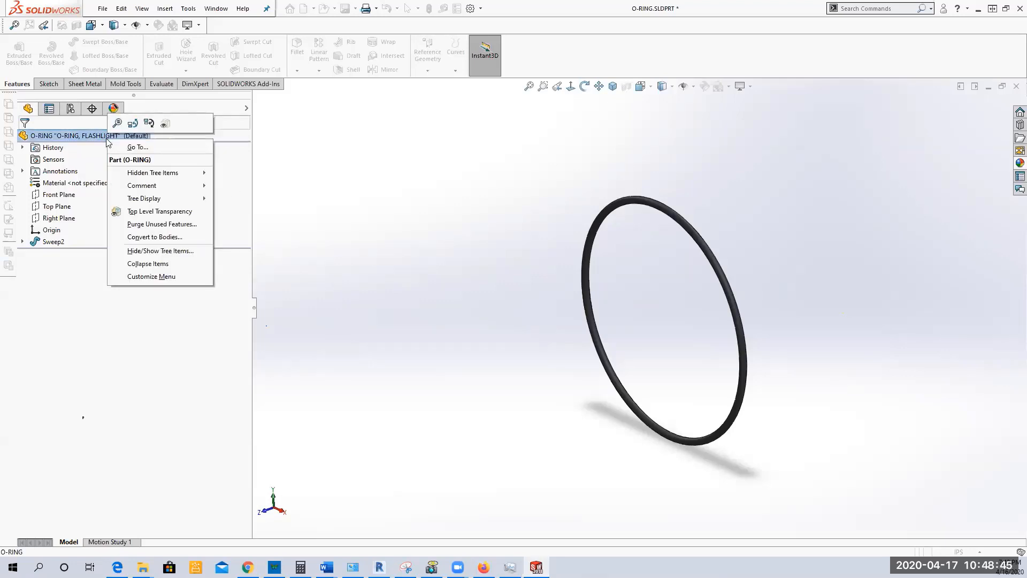
left_click(351, 147)
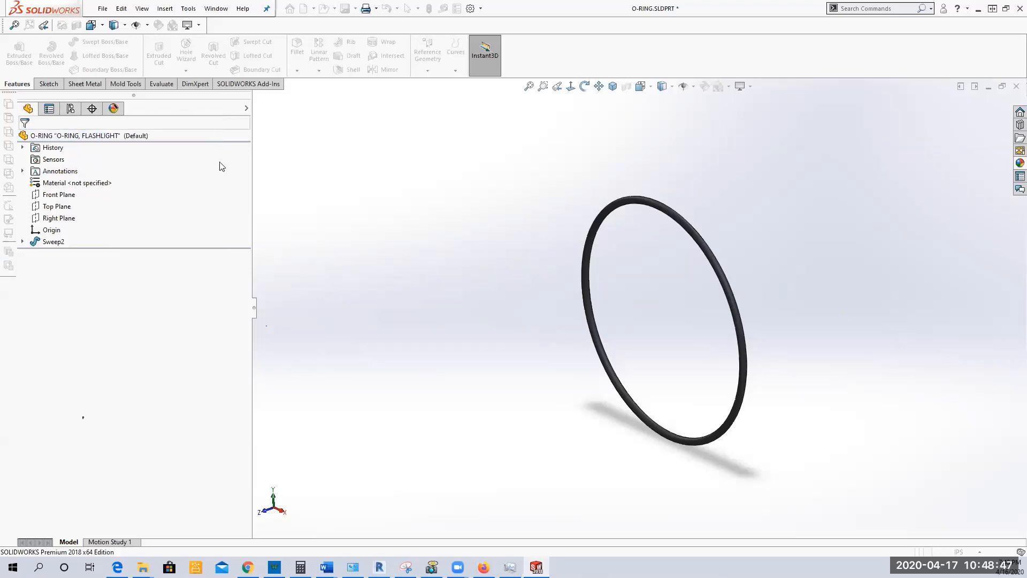
left_click(70, 108)
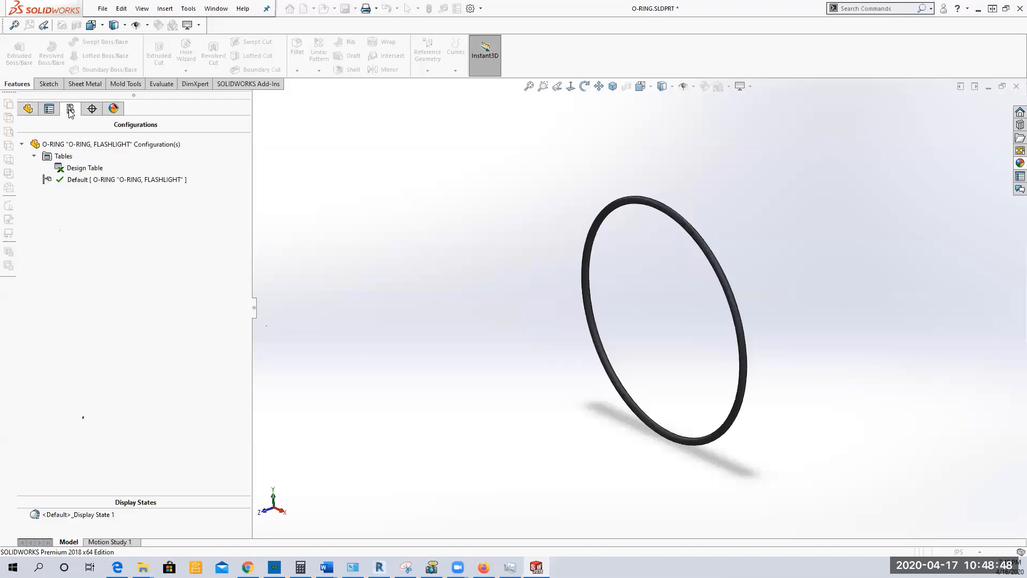
left_click(84, 144)
right_click(82, 144)
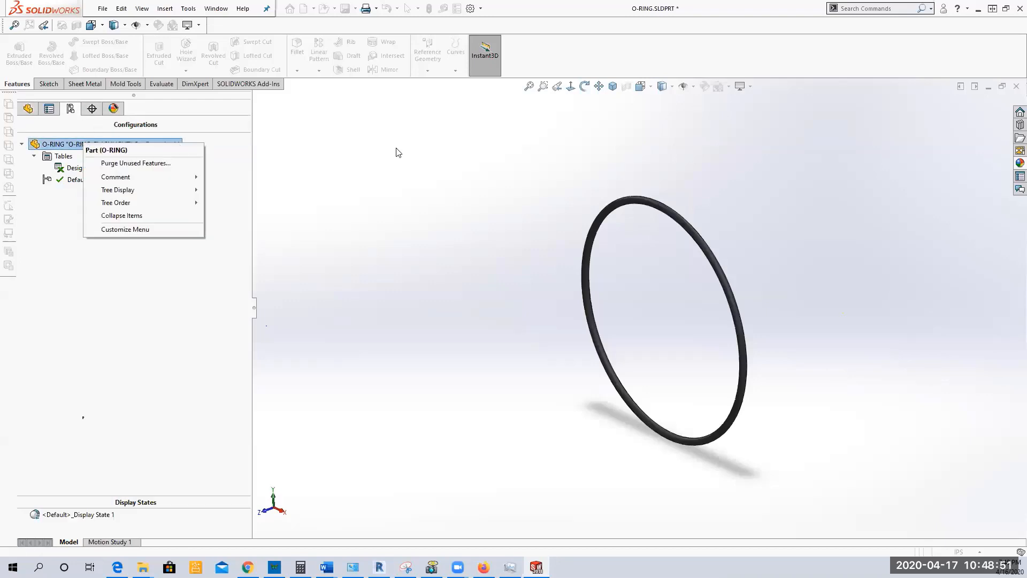
left_click(408, 155)
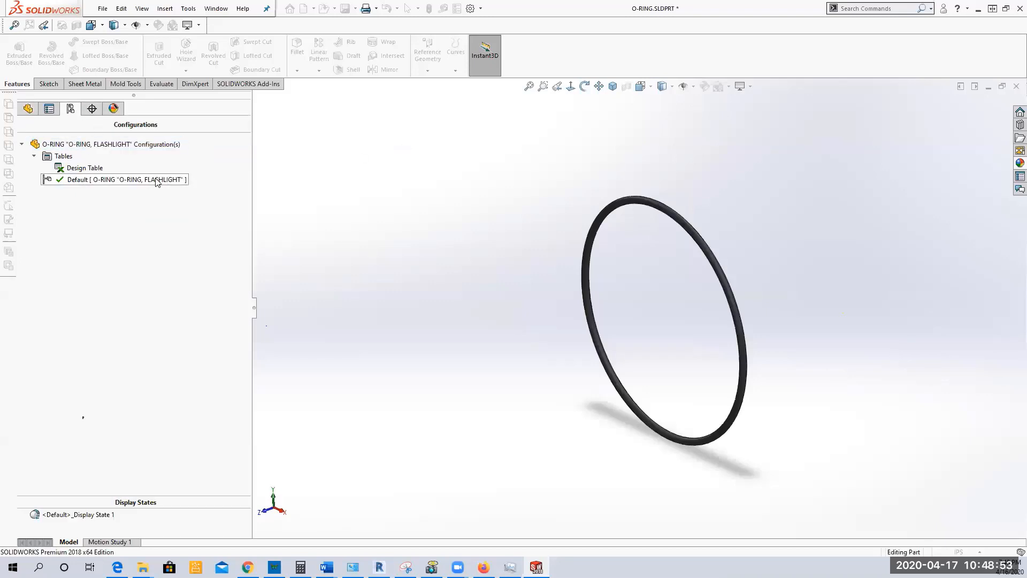
left_click(138, 179)
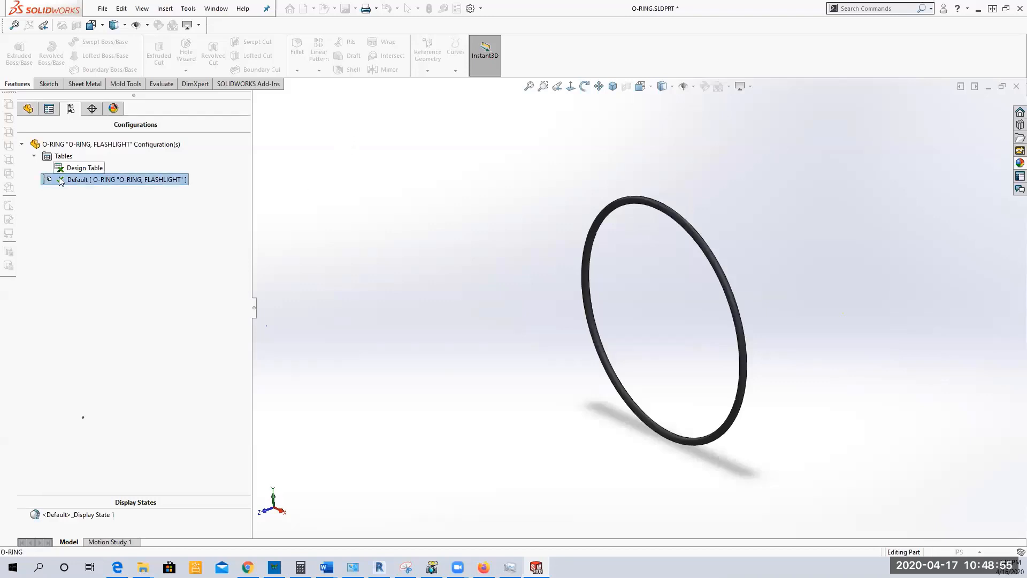
left_click(71, 168)
right_click(71, 169)
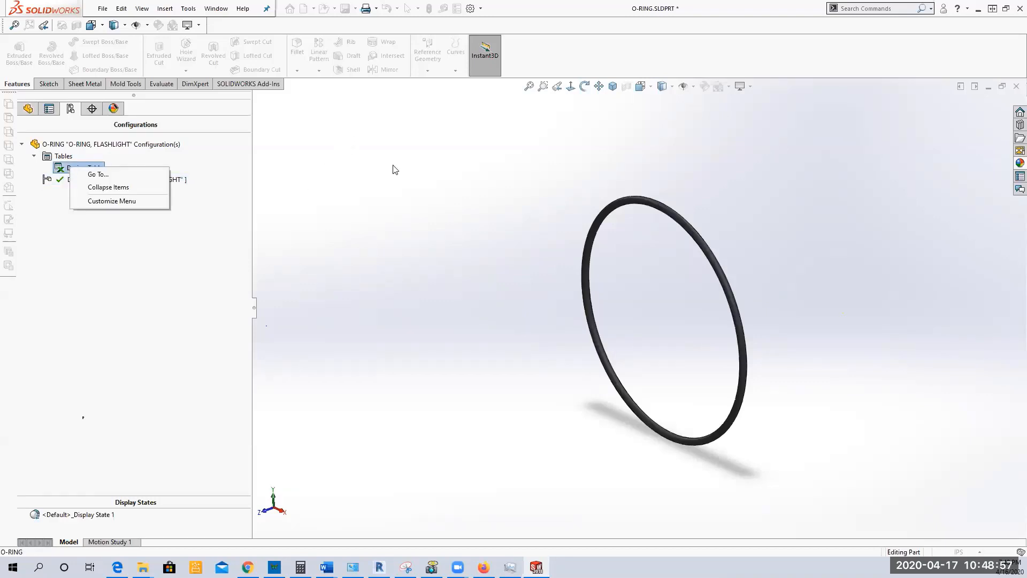
left_click(328, 161)
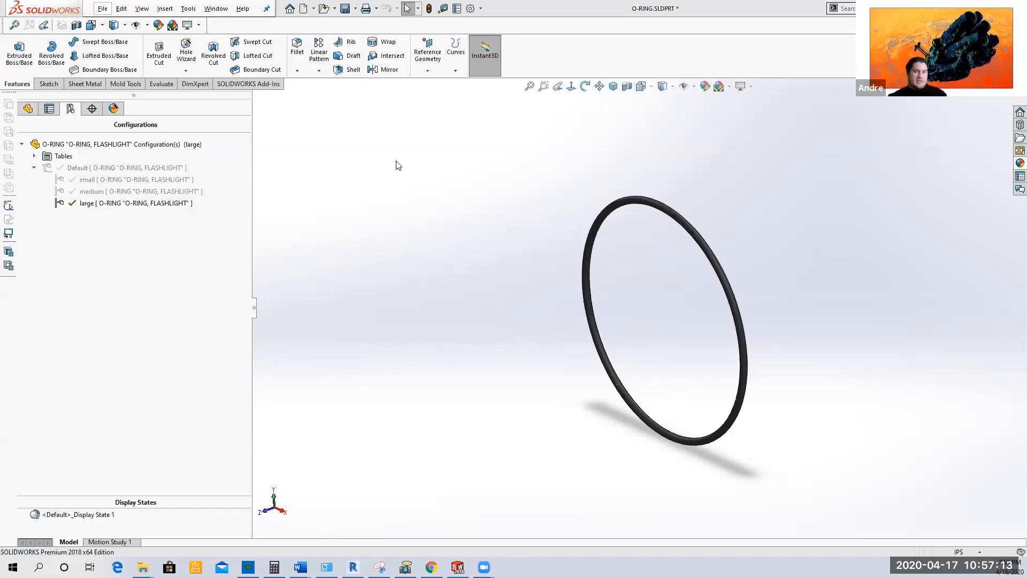
left_click(82, 171)
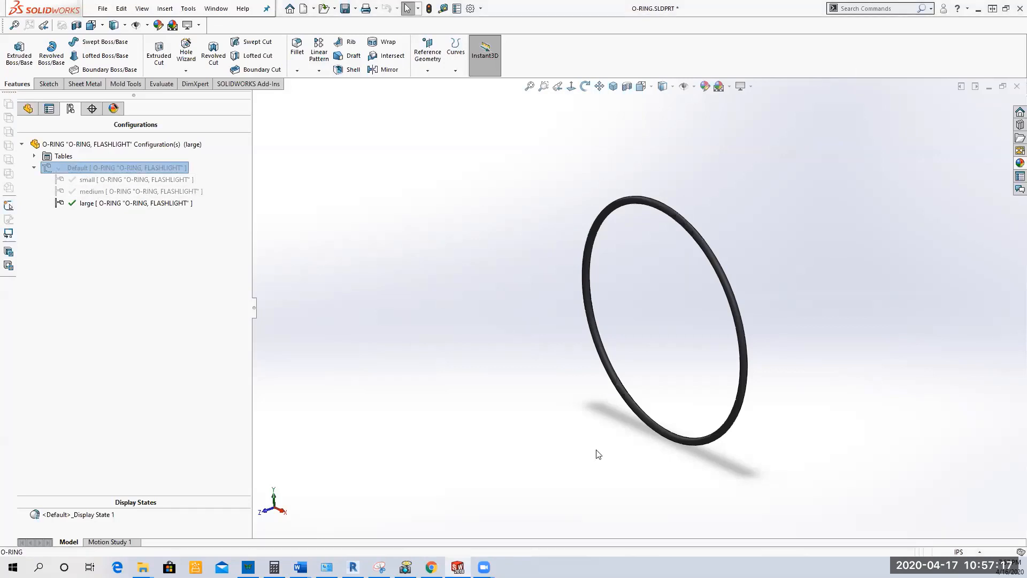
right_click(81, 170)
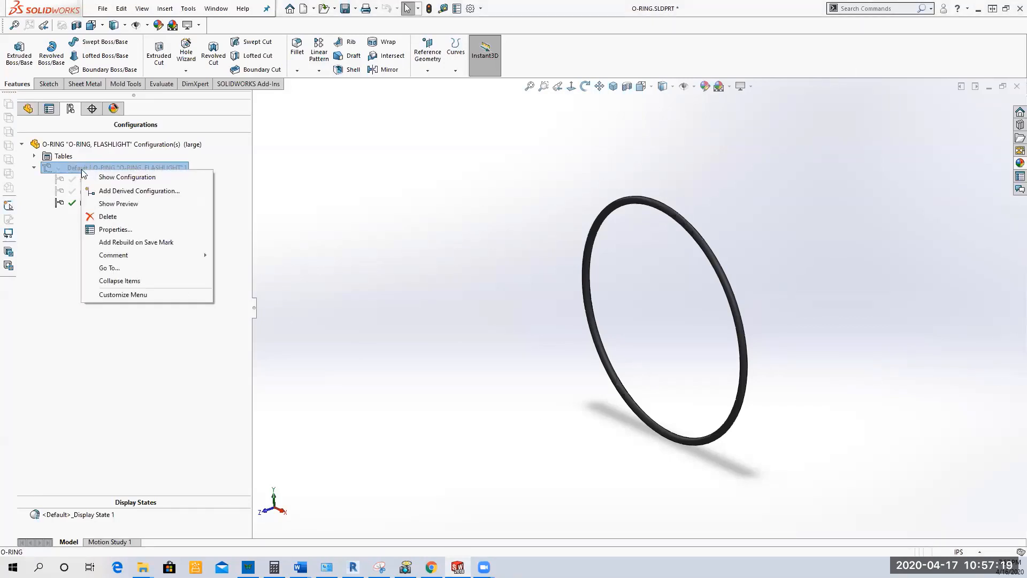
left_click(141, 193)
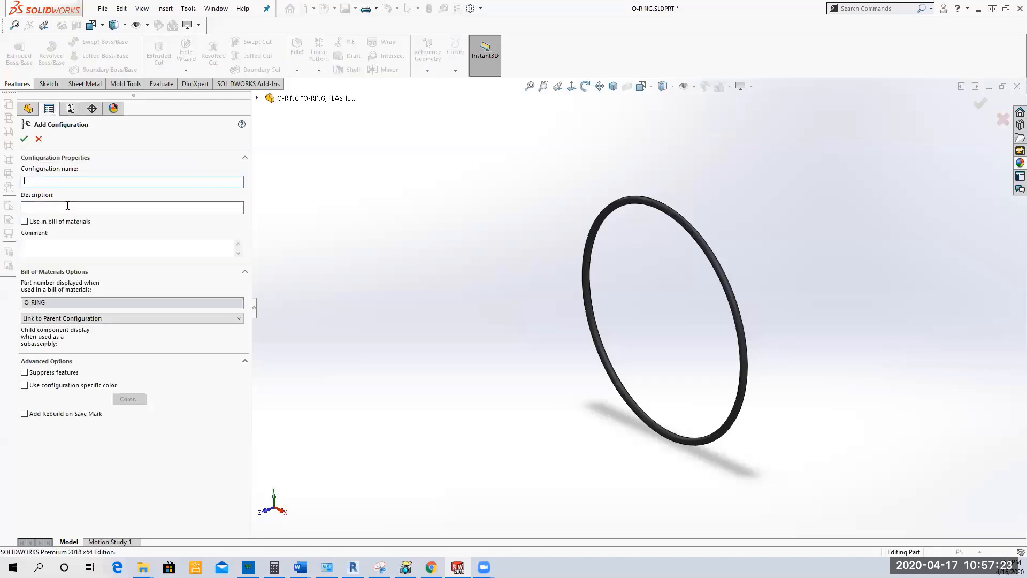
left_click(38, 139)
Step: Activate the small, medium and large configurations one after another to compare the O-ring in each
left_click(95, 180)
right_click(96, 182)
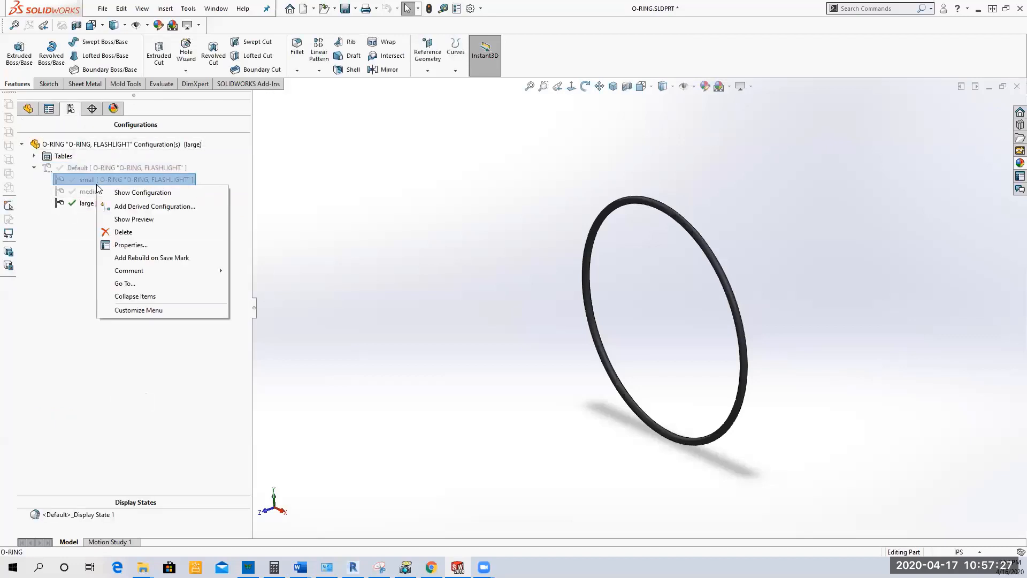
left_click(122, 193)
left_click(92, 193)
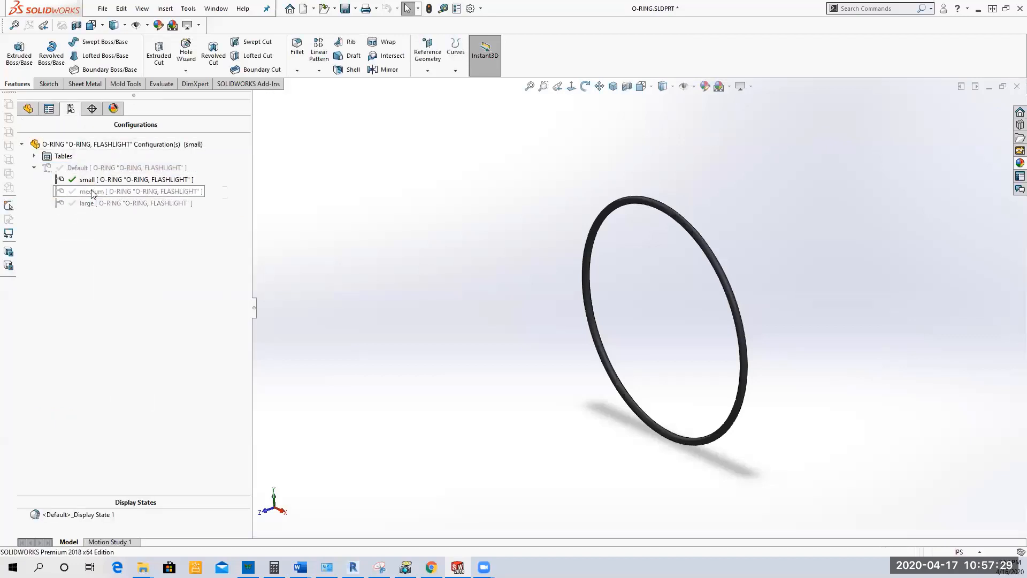
right_click(92, 194)
left_click(131, 197)
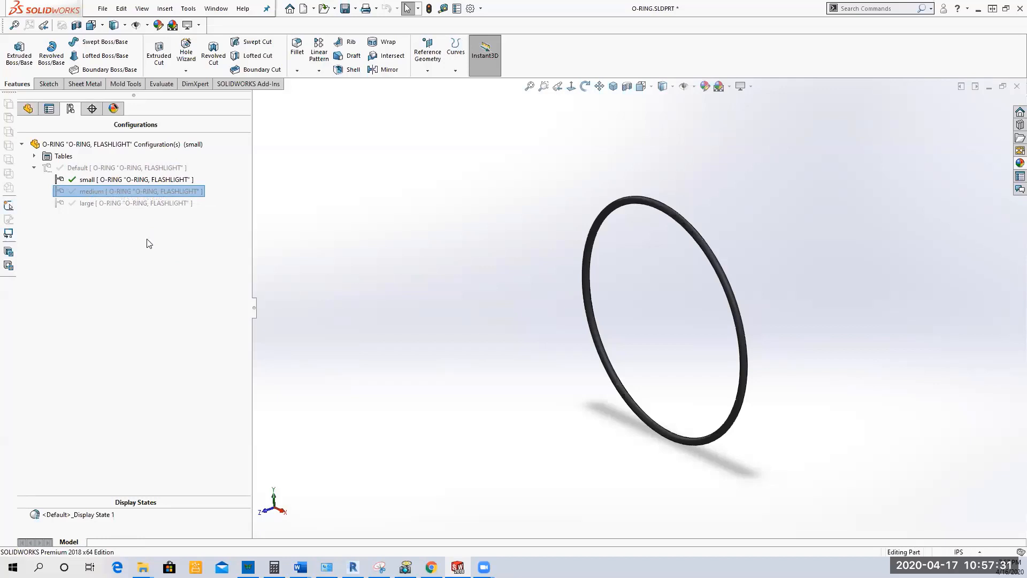
left_click(107, 203)
right_click(107, 204)
left_click(140, 210)
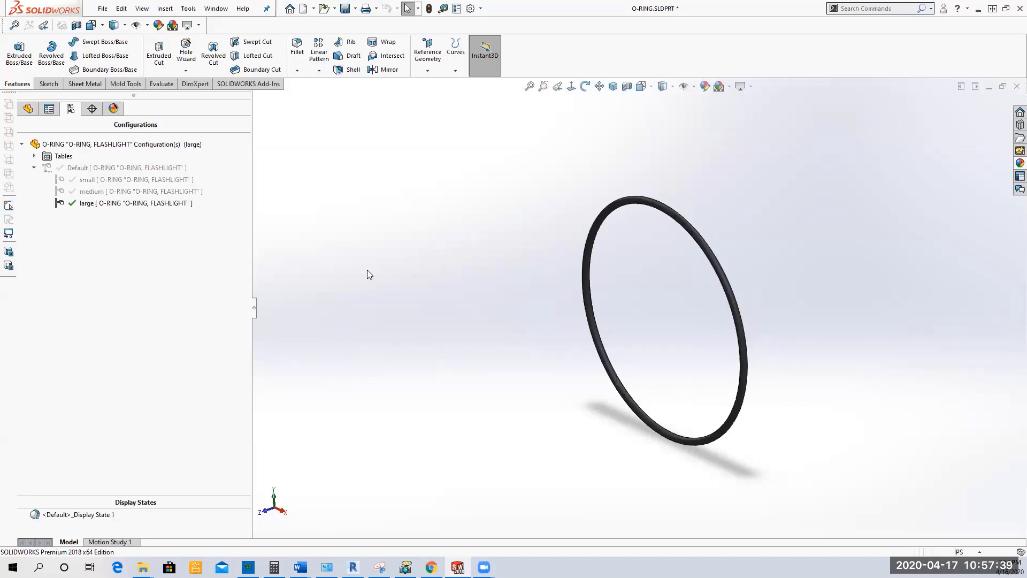
Step: Display the path sketch under Sweep2 and open the properties of its diameter dimension D1@path
left_click(28, 108)
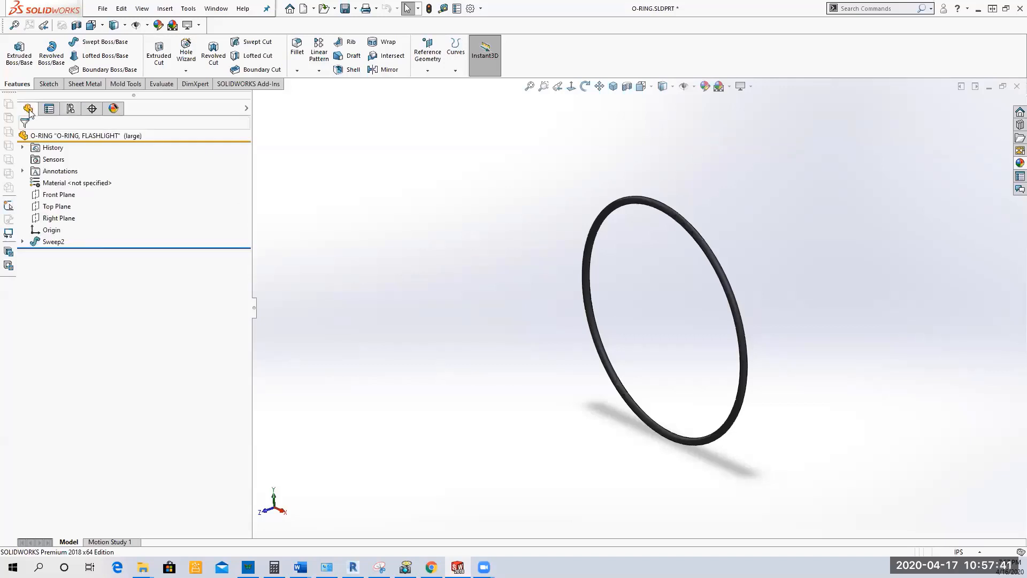
left_click(22, 241)
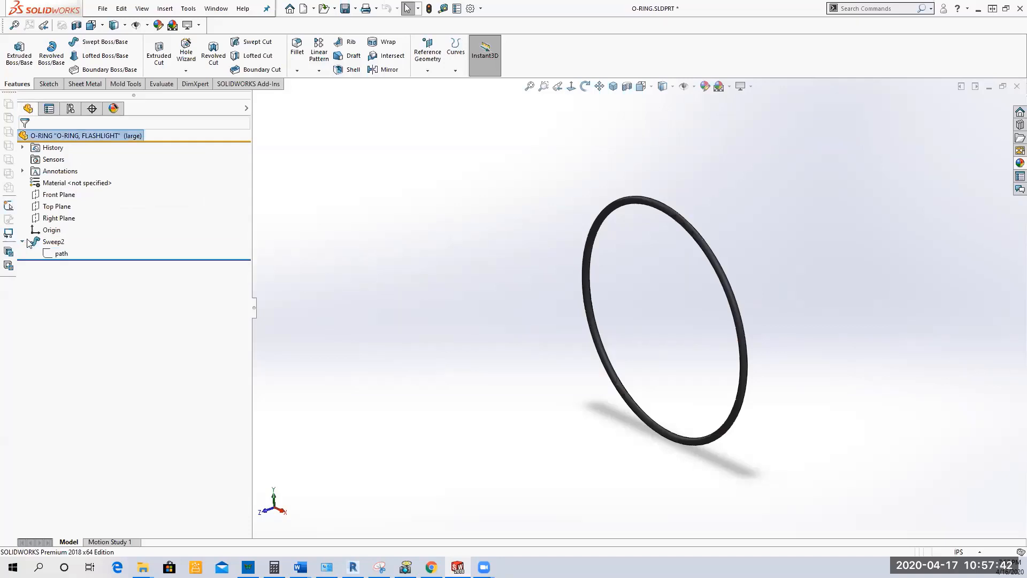
left_click(60, 253)
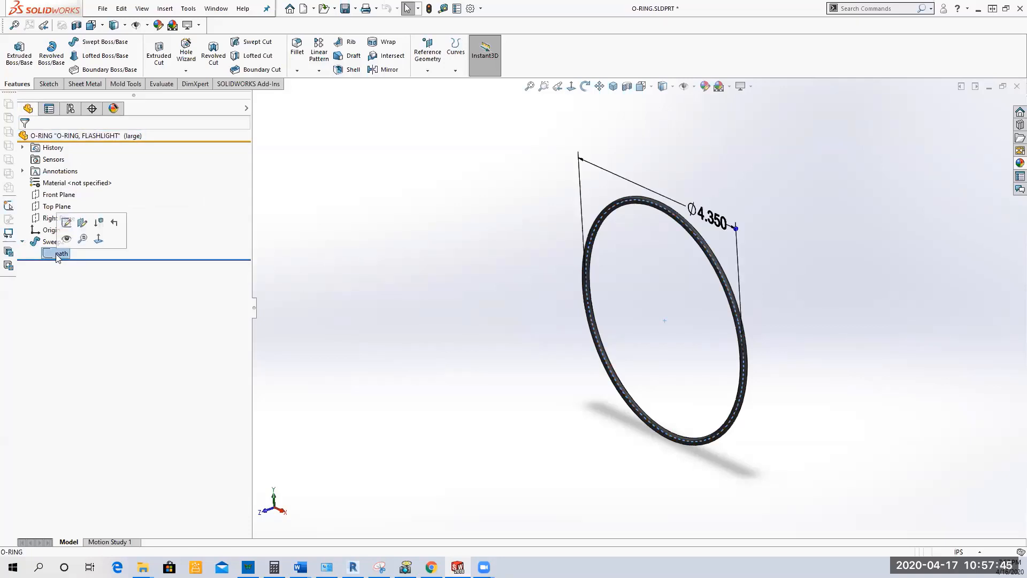
left_click(717, 224)
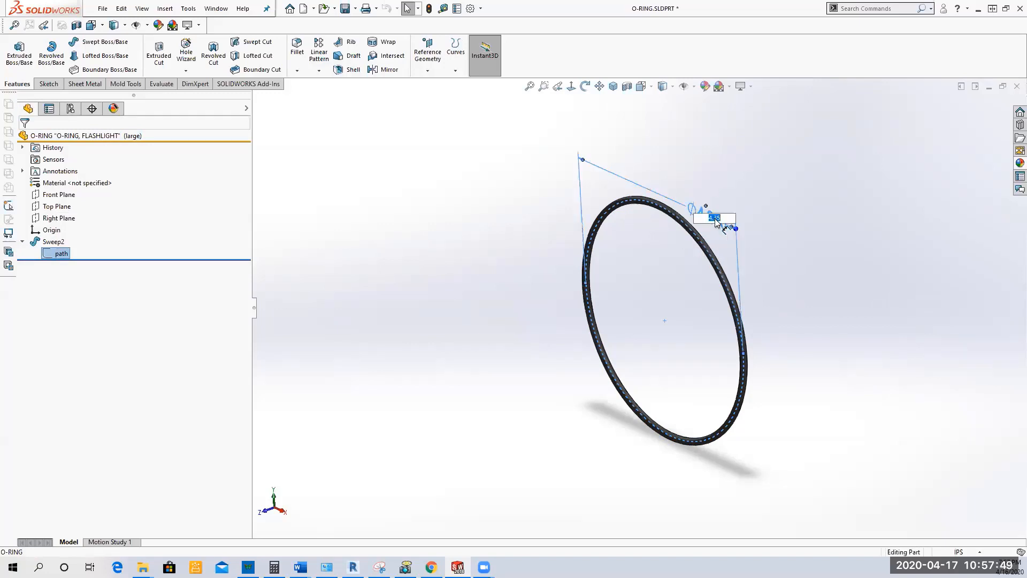
right_click(659, 196)
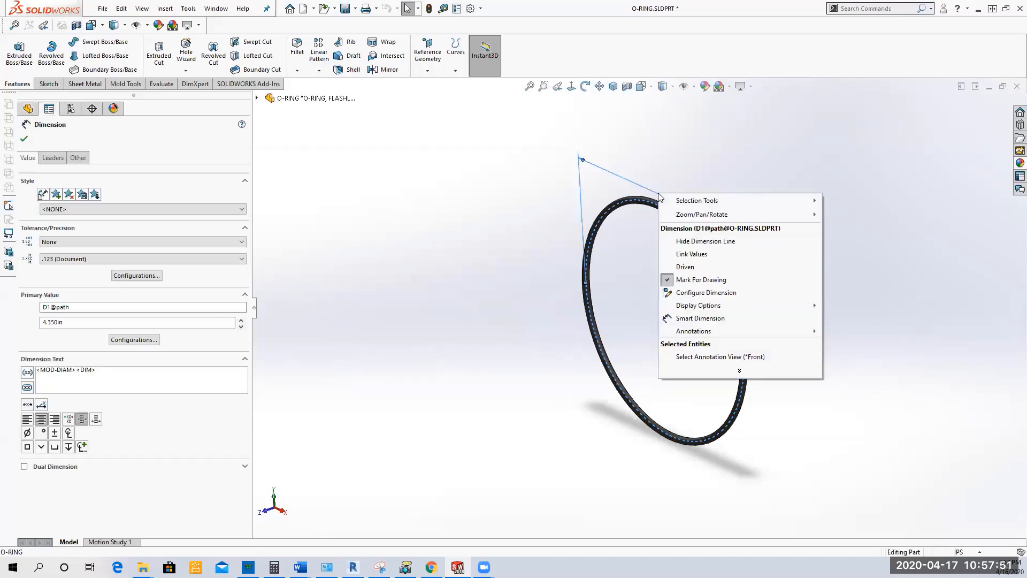
Step: Specify Default, small, medium and large together as the configurations that the D1@path value applies to
left_click(133, 340)
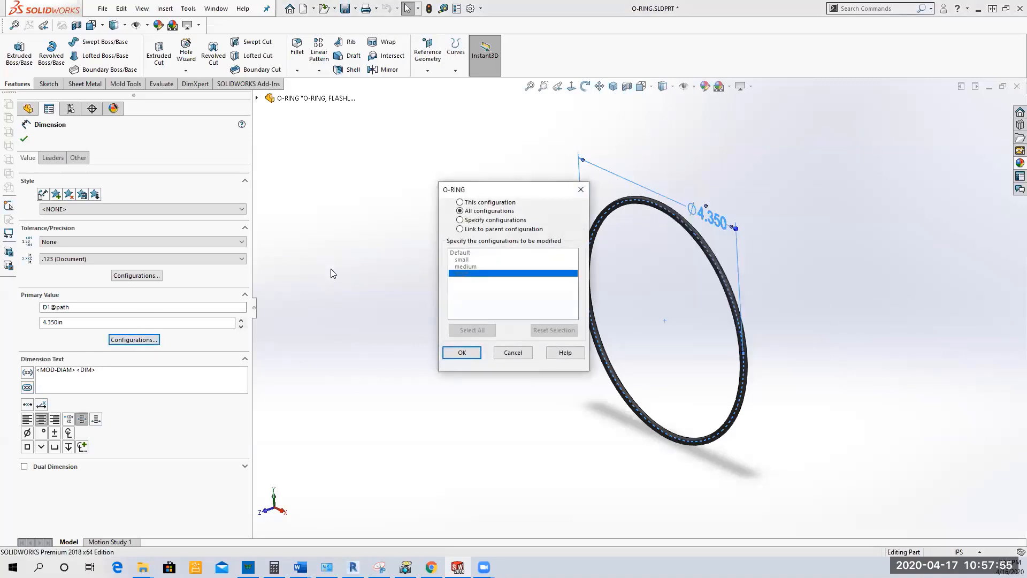
left_click(464, 221)
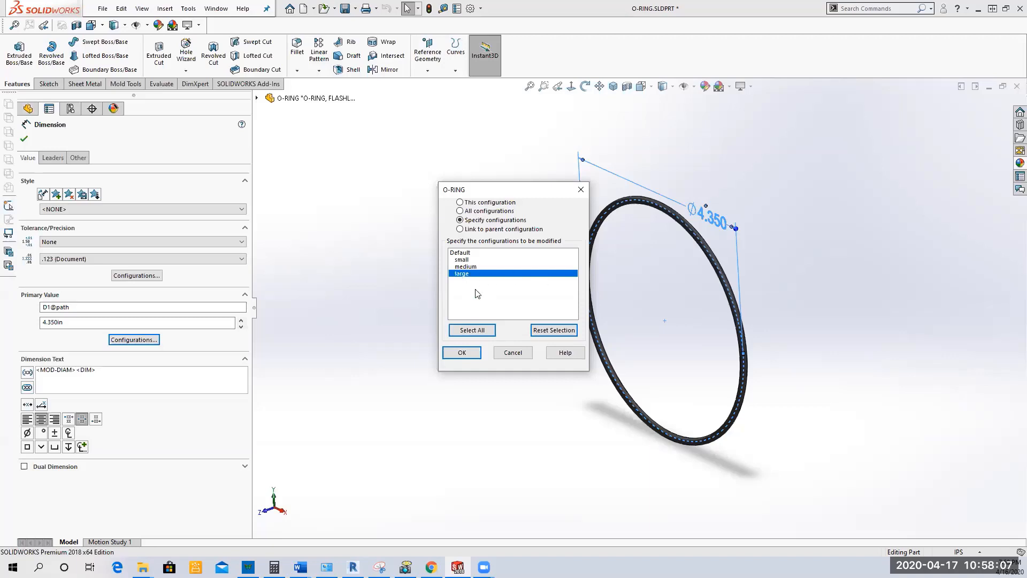
left_click(486, 330)
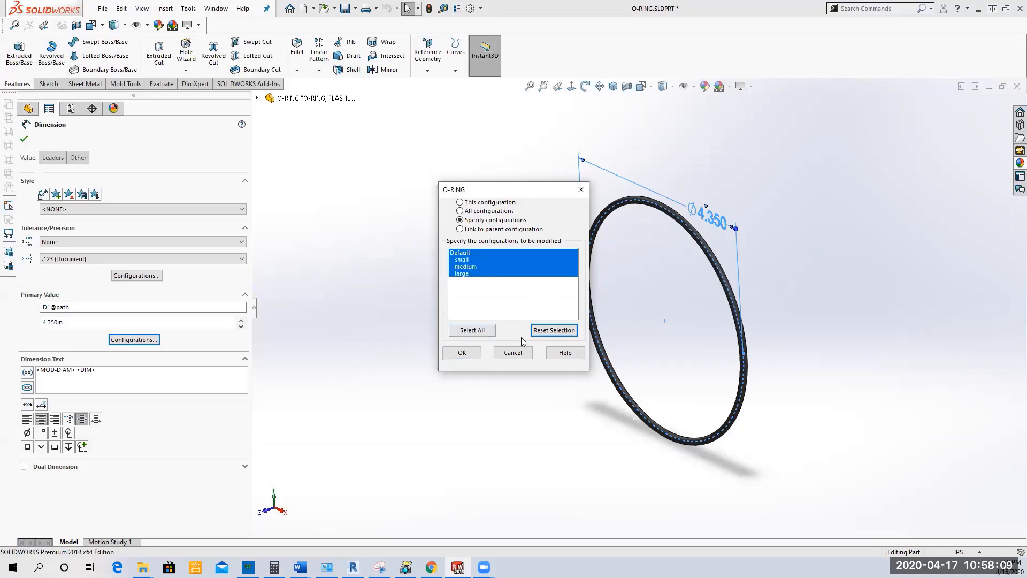
left_click(464, 353)
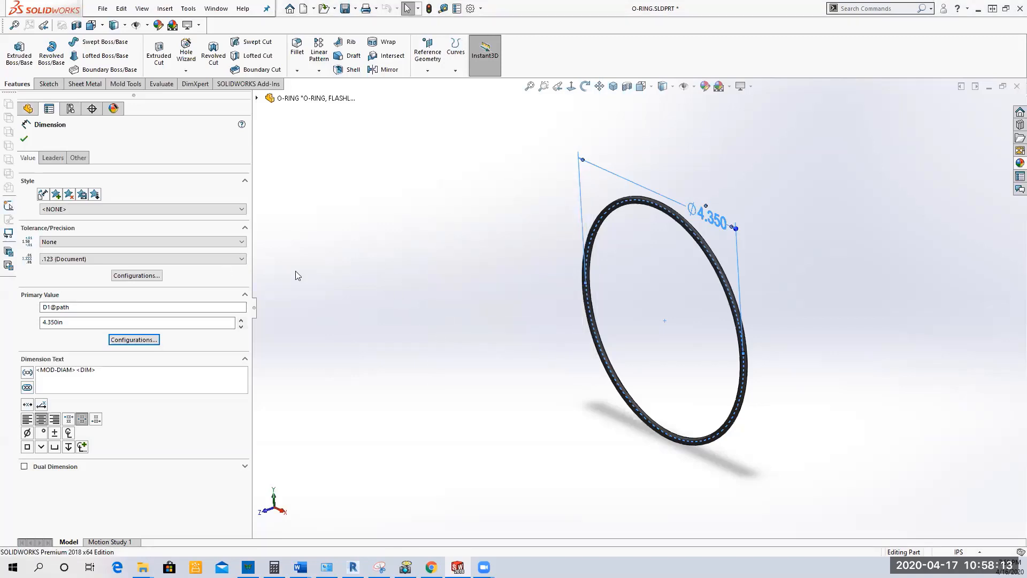
Step: Limit the D1@path value to the large configuration only and accept the dimension's settings
left_click(128, 340)
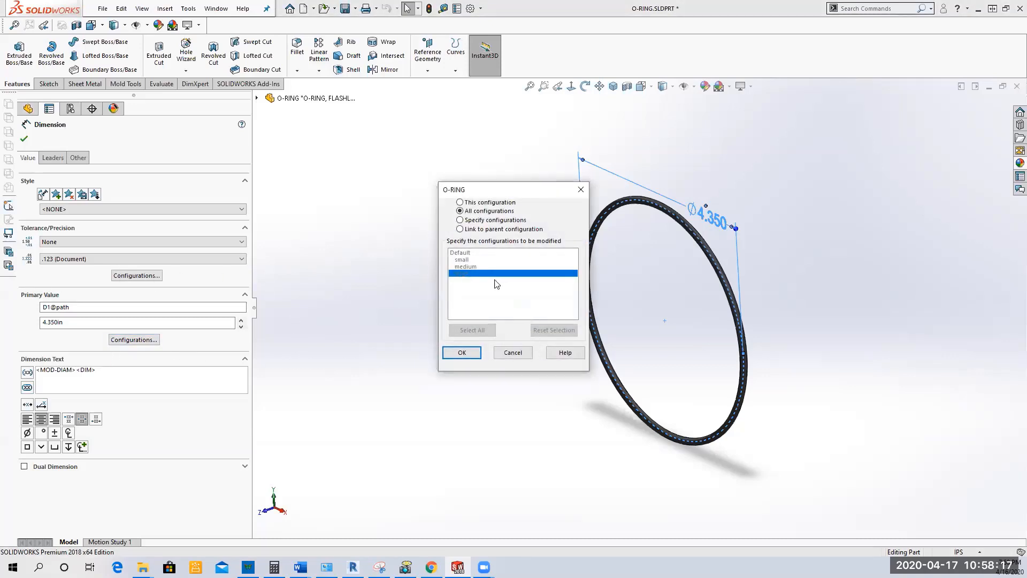
left_click(469, 221)
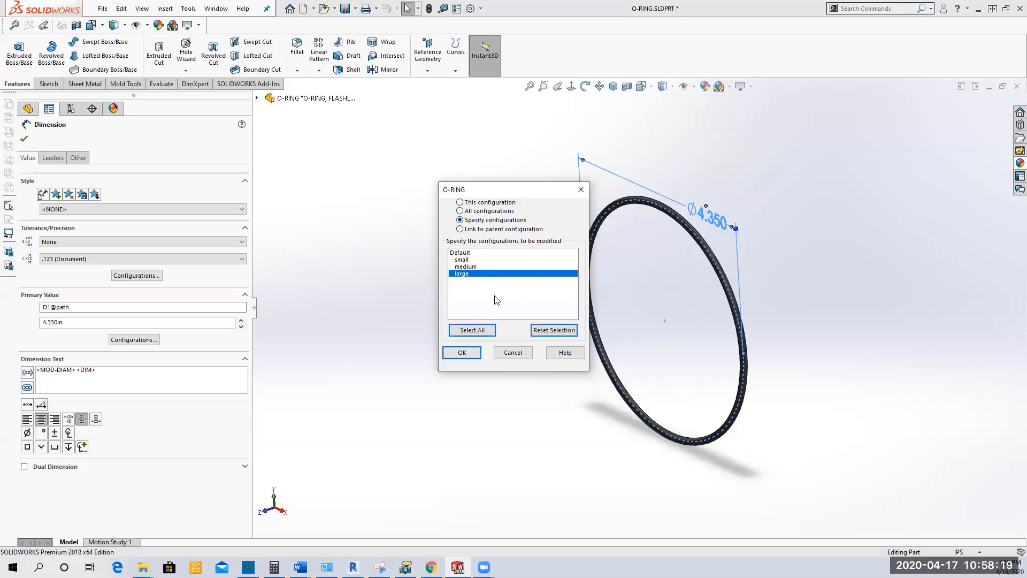
left_click(461, 353)
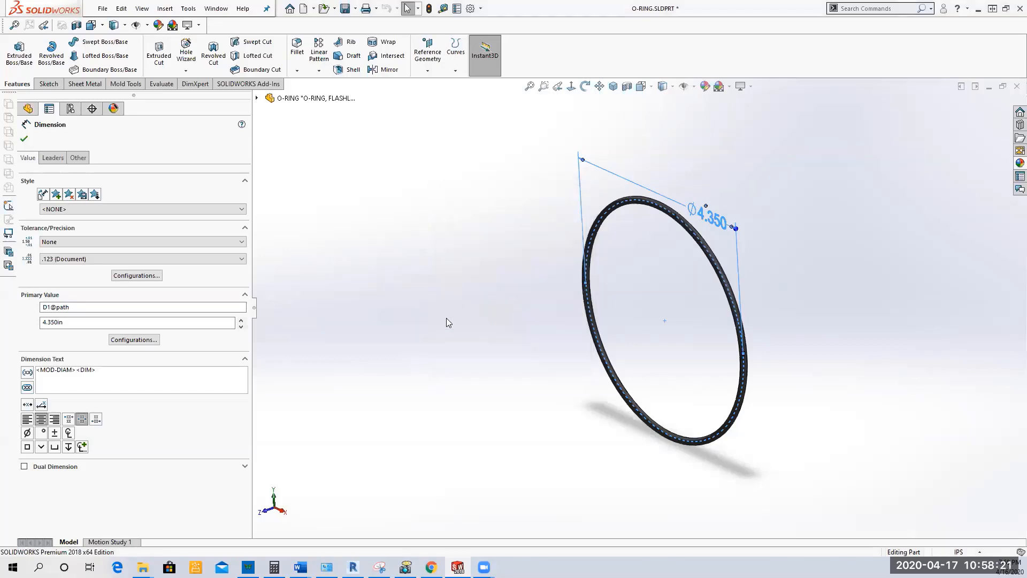
left_click(70, 324)
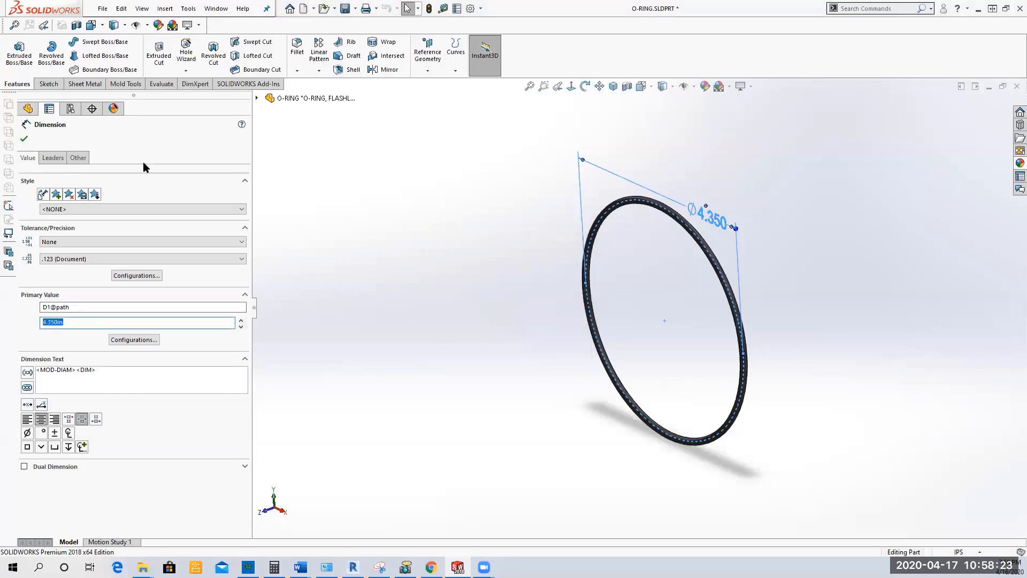
left_click(27, 140)
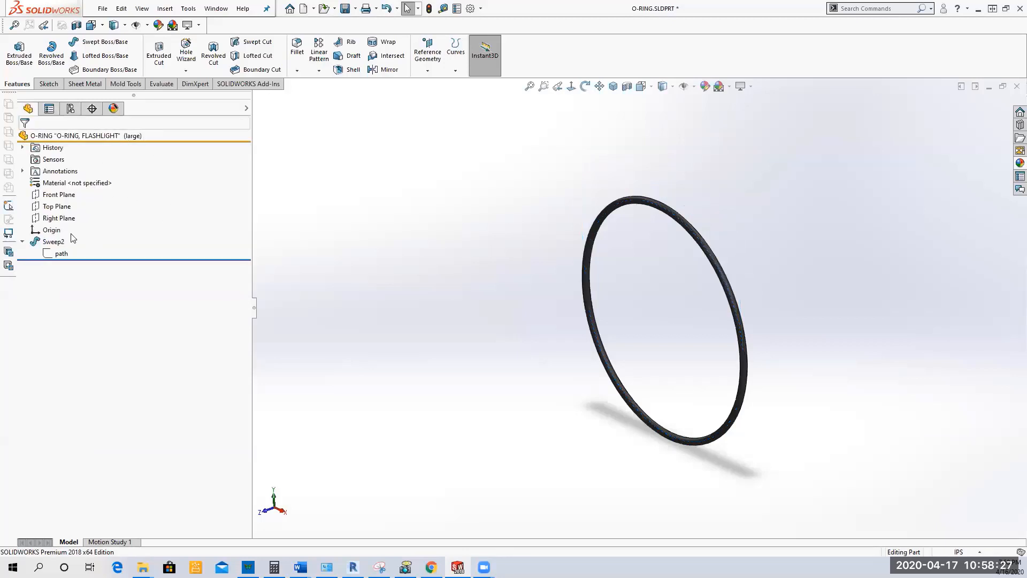
left_click(62, 256)
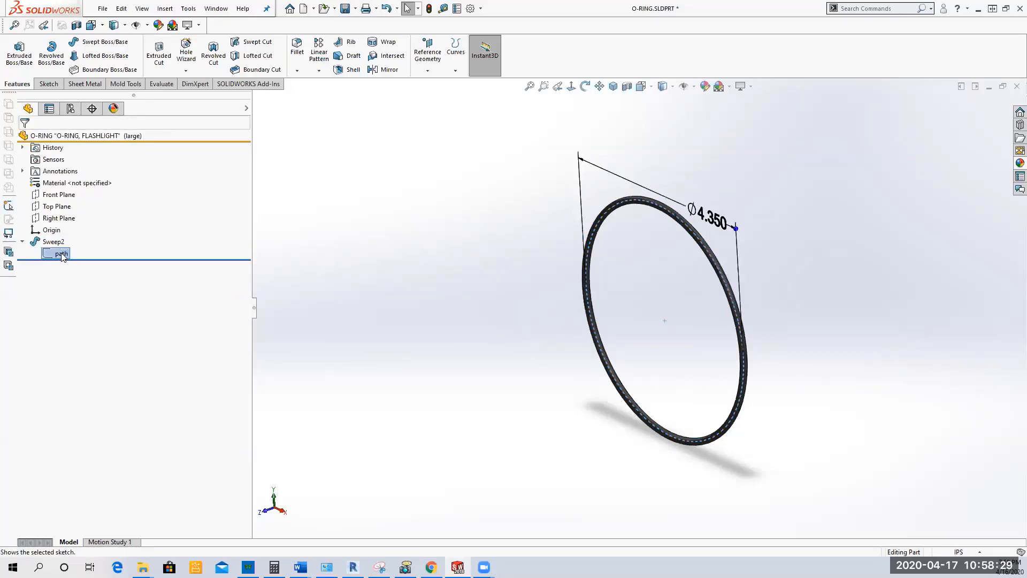
right_click(63, 255)
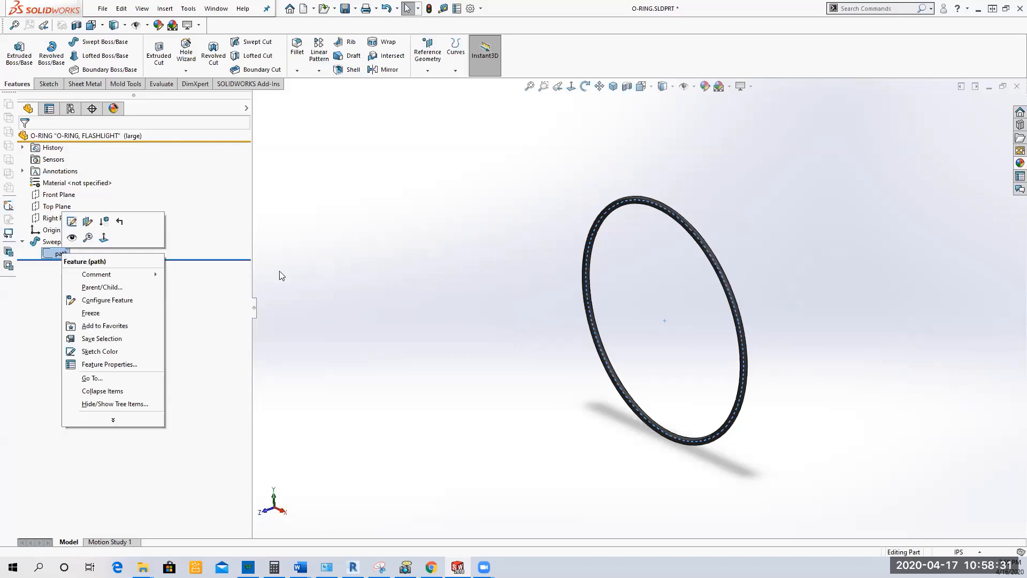
left_click(280, 271)
left_click(60, 256)
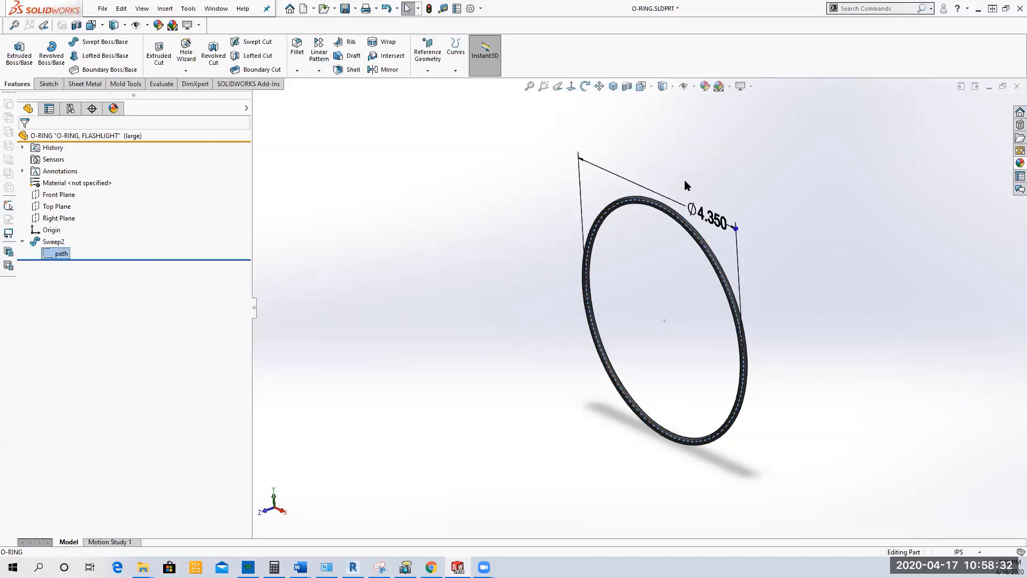
double_click(714, 220)
left_click(734, 222)
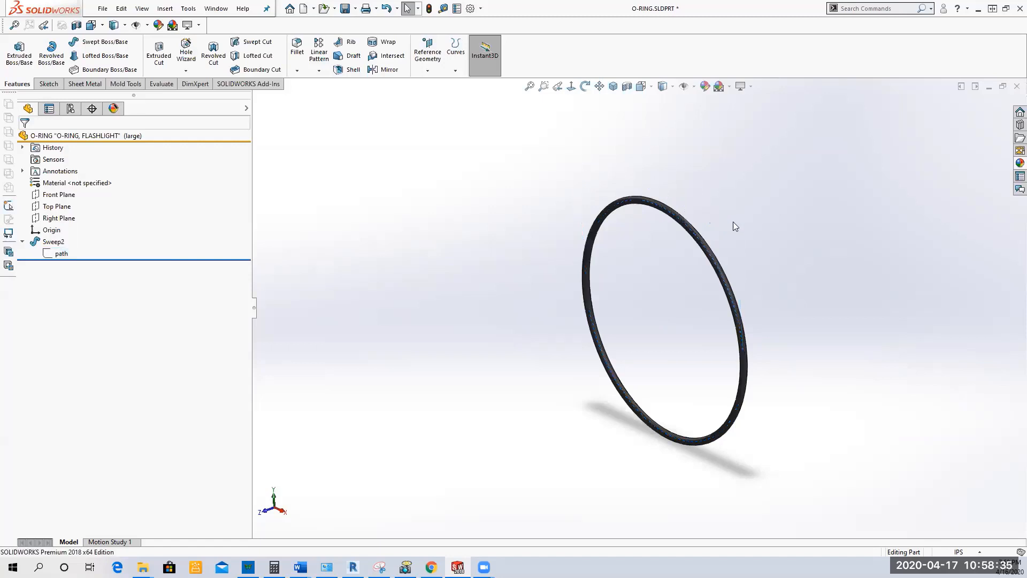
Step: Open the configuration table for the path sketch's diameter dimension D1 and widen its path column
left_click(63, 255)
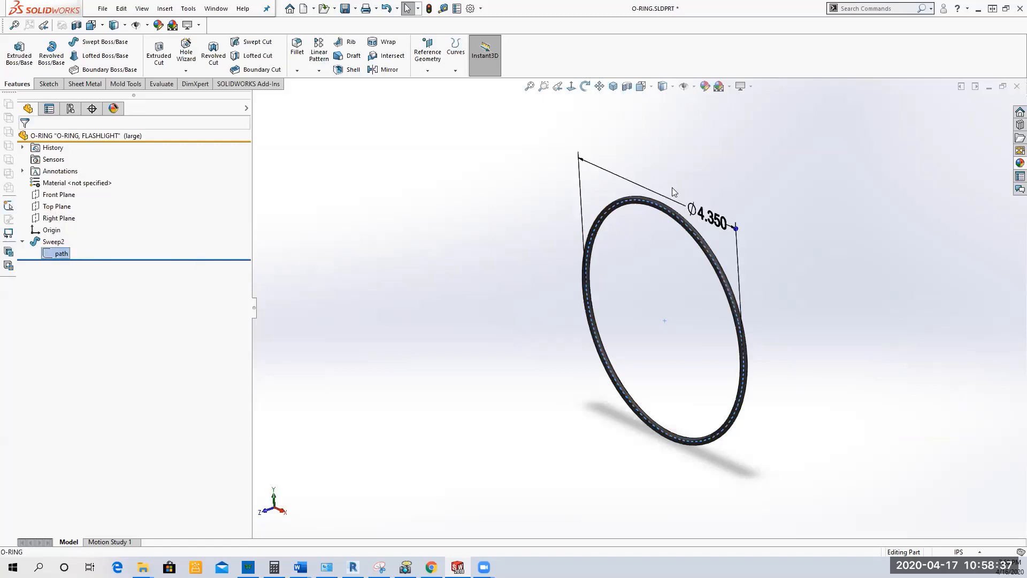
right_click(662, 196)
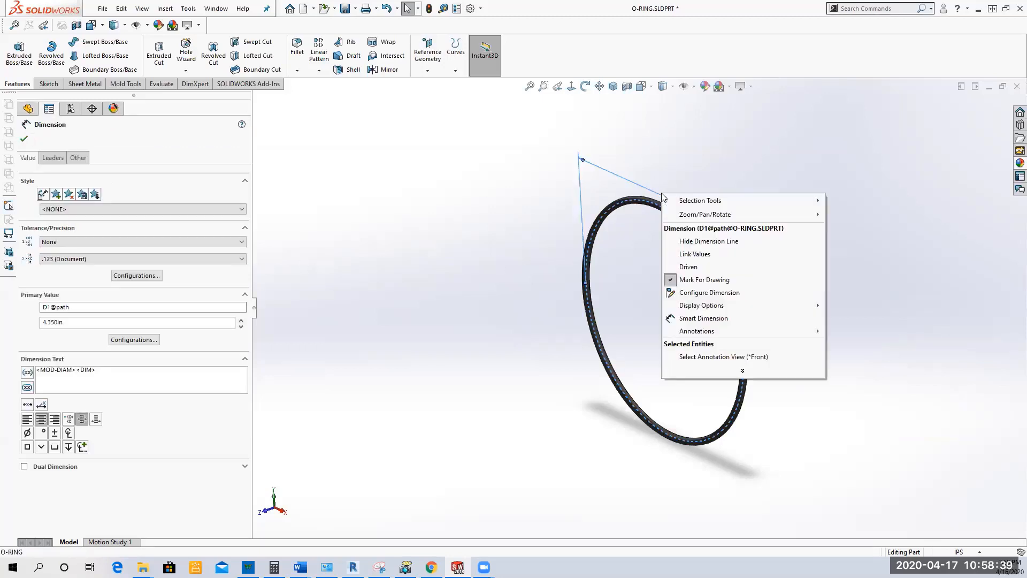
left_click(740, 293)
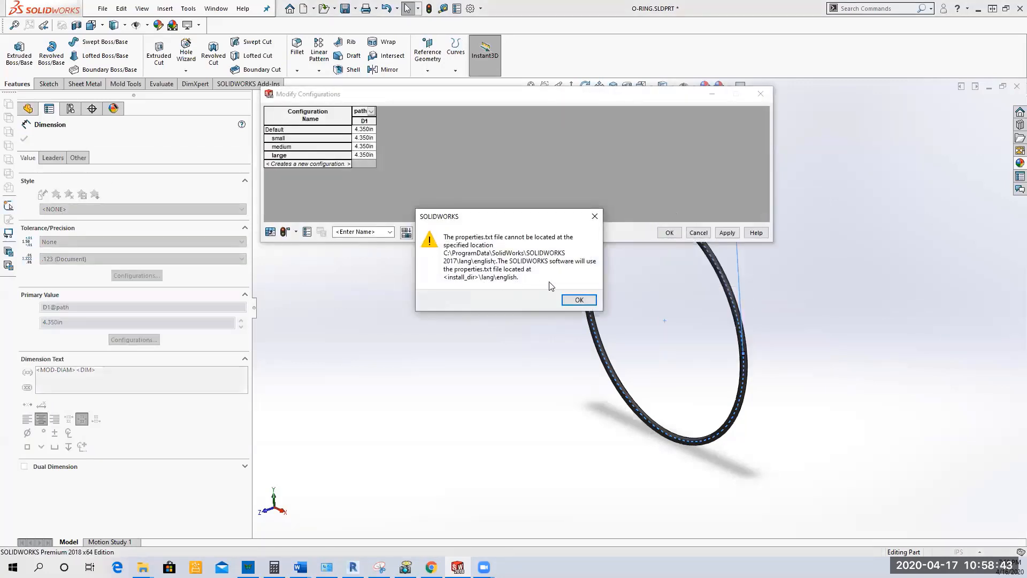
left_click(580, 300)
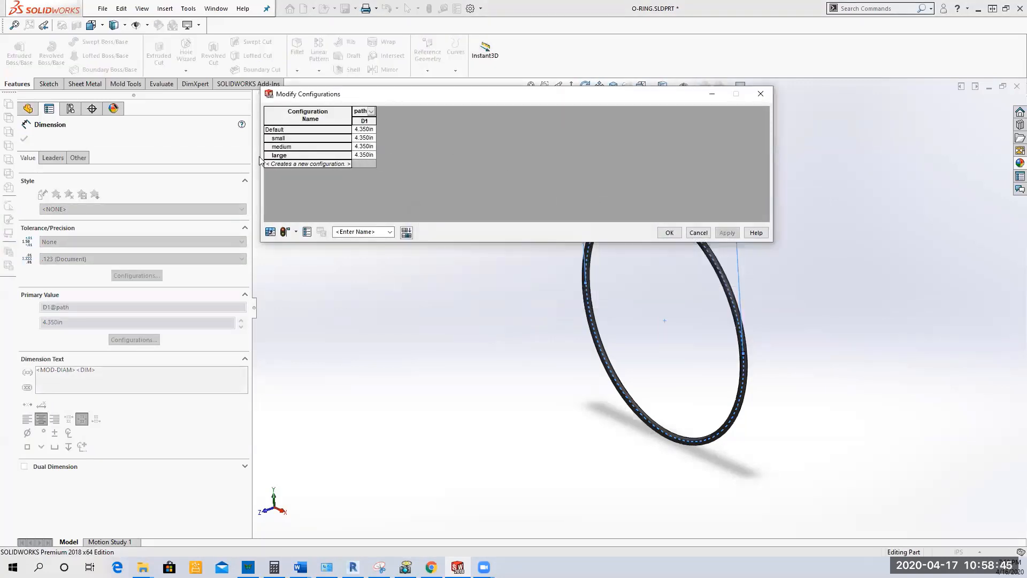
left_click(374, 110)
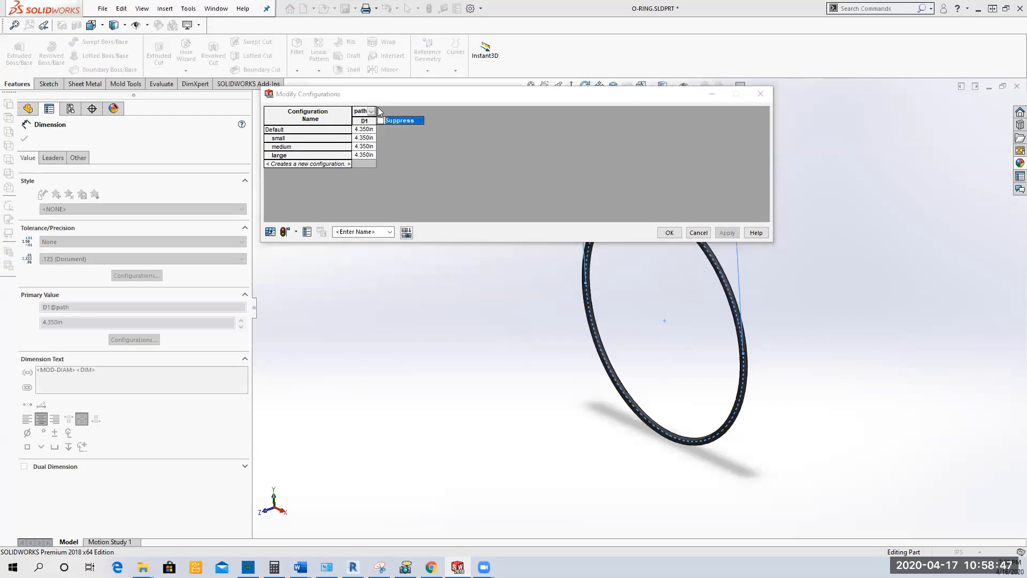
left_click_drag(376, 108, 460, 110)
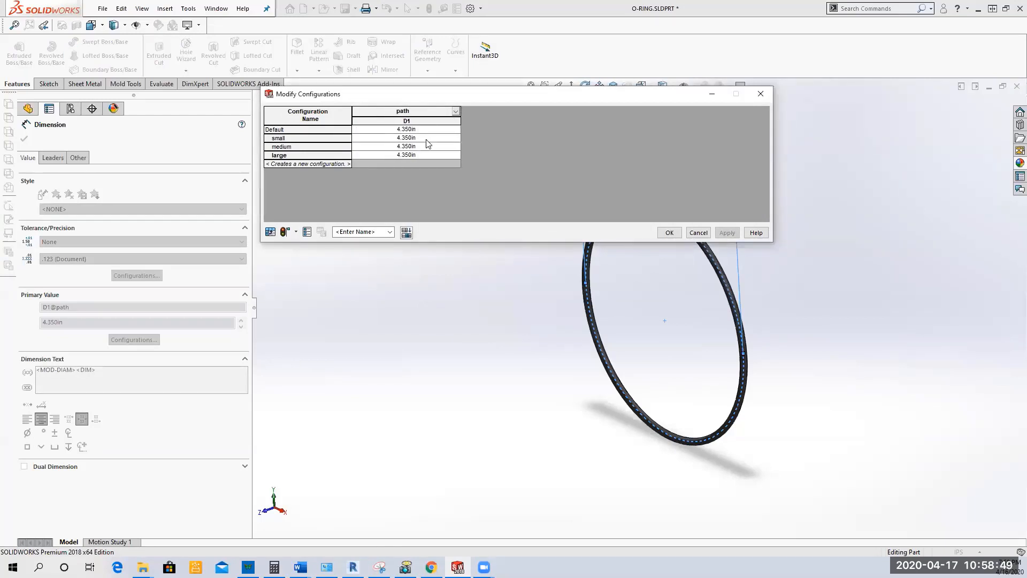
Step: Set the path diameter D1 to 100 mm for the small configuration and 150 mm for the medium configuration
left_click(427, 139)
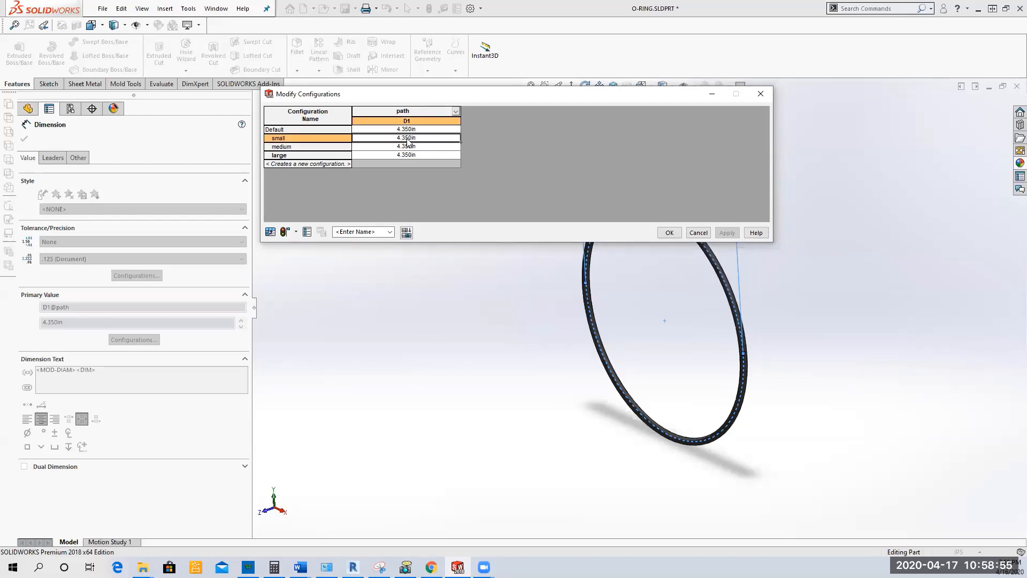
type("100mm")
key("Return")
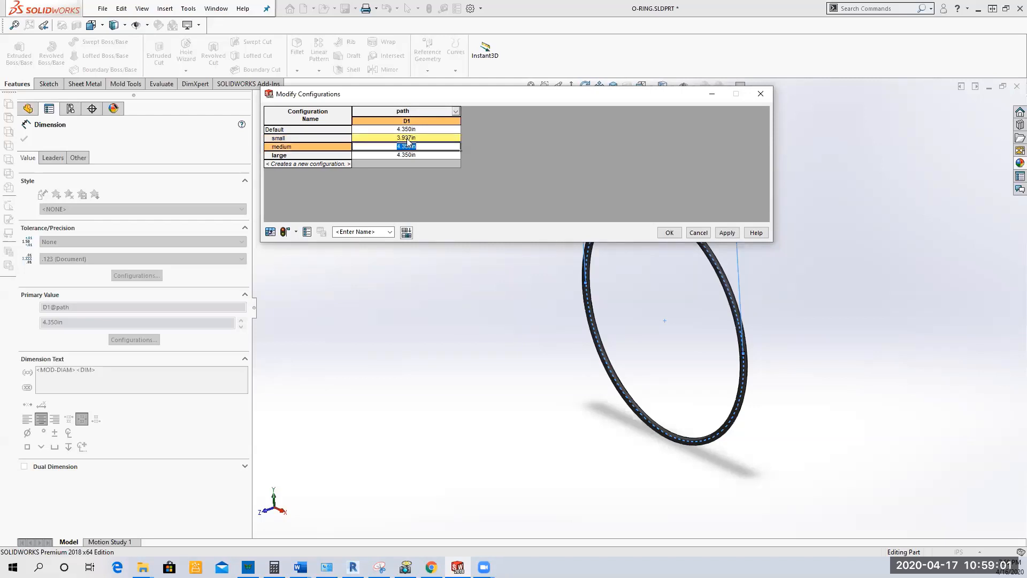
key("BackSpace")
type("150mm")
key("BackSpace")
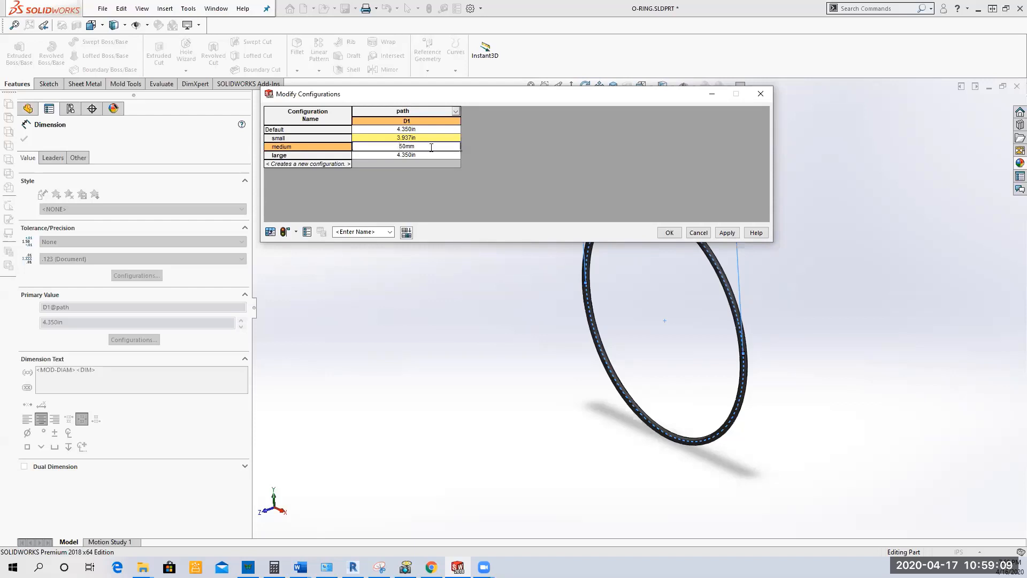
type("1")
key("Return")
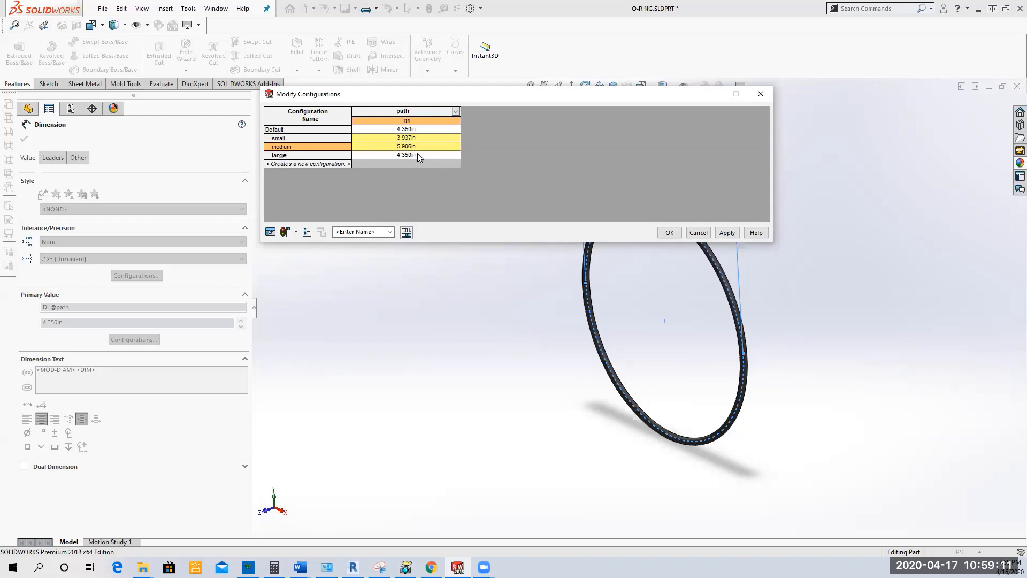
Step: Set the path diameter D1 to 200 mm for the large configuration and apply the table's values to the part
left_click(415, 154)
double_click(407, 155)
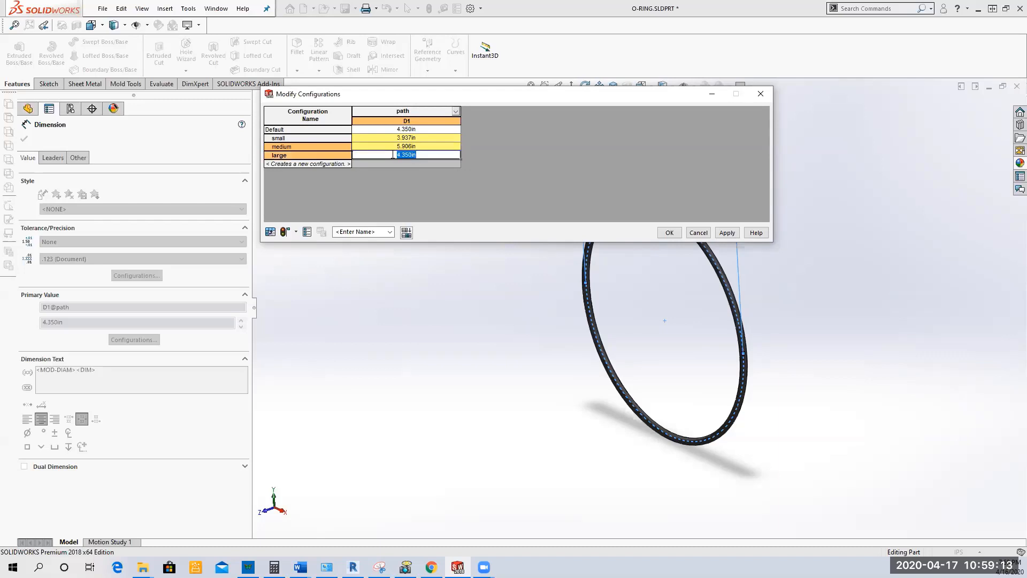
type("200mm")
left_click(727, 232)
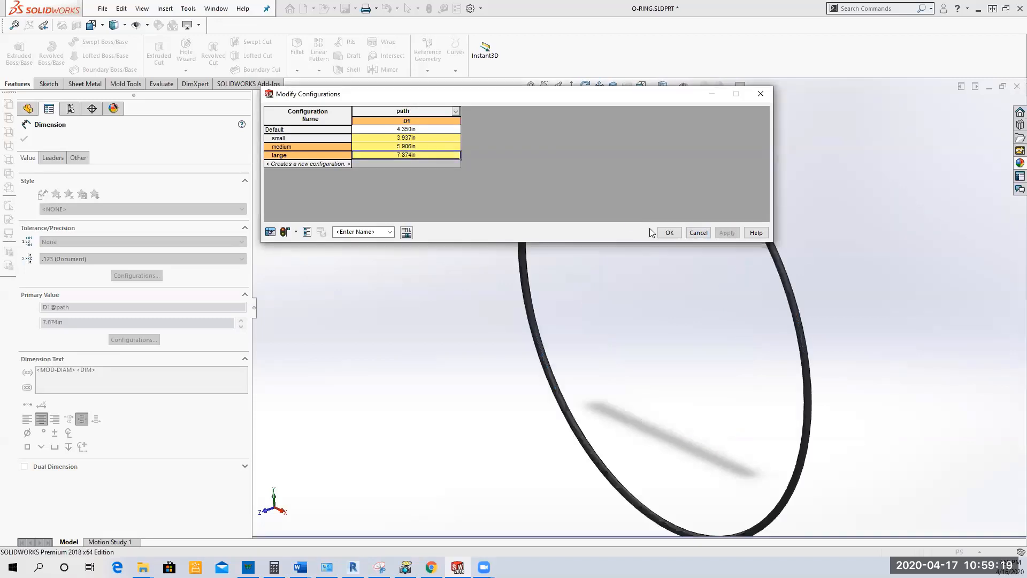
left_click(669, 232)
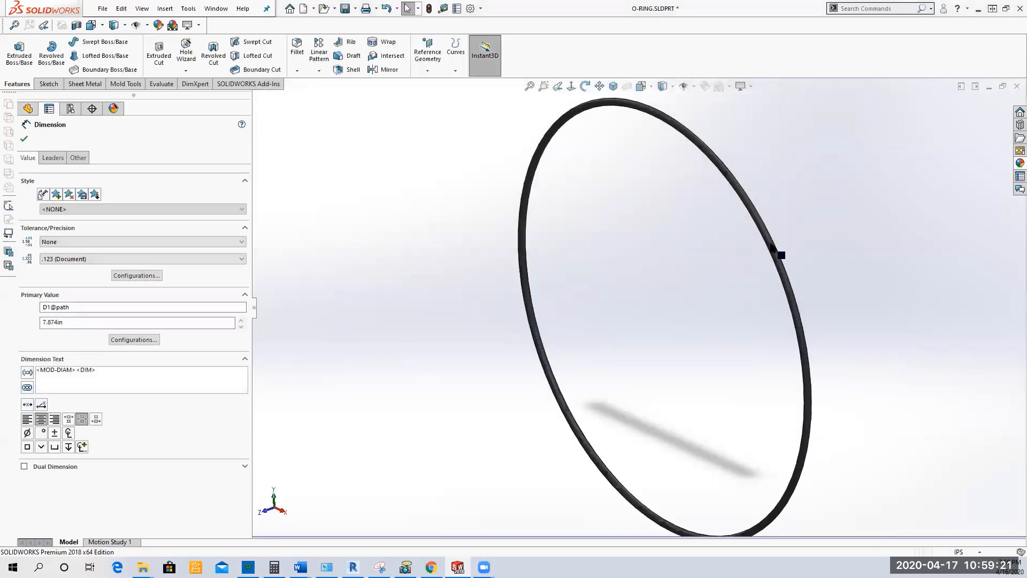
left_click(24, 139)
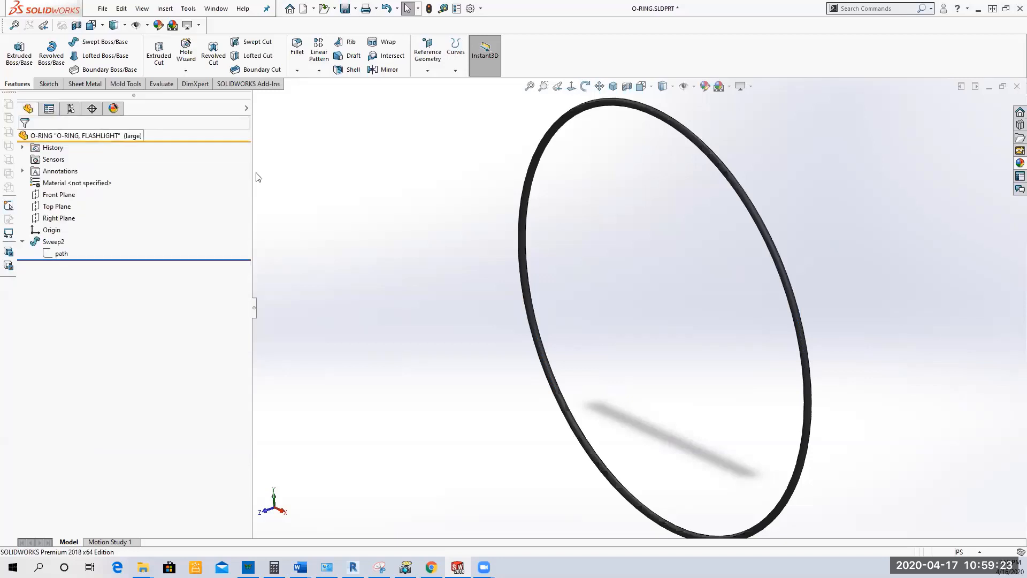
Step: Display the dimensions of Sweep2 and open the configuration table for its profile diameter D3
left_click(53, 241)
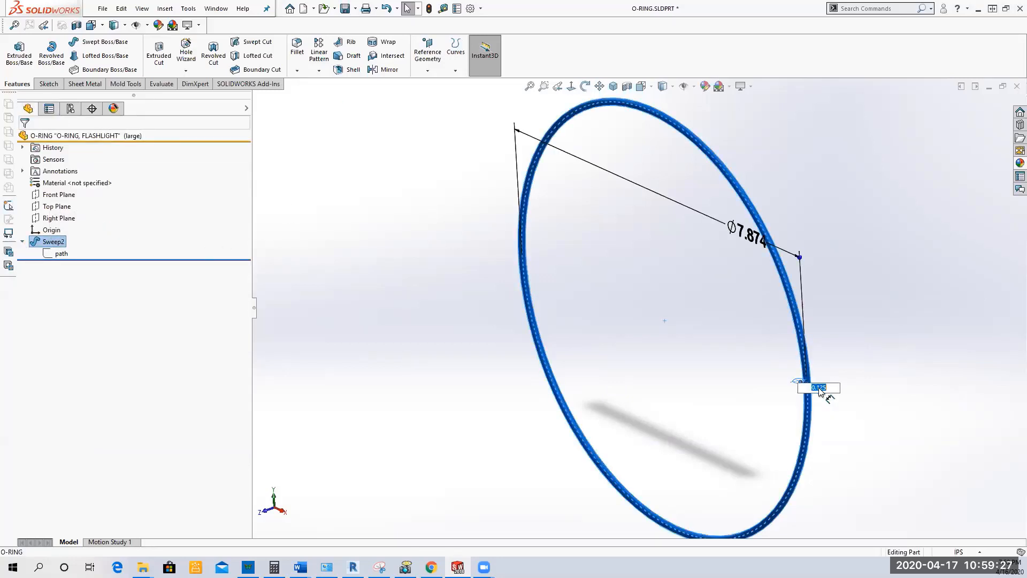
left_click(769, 394)
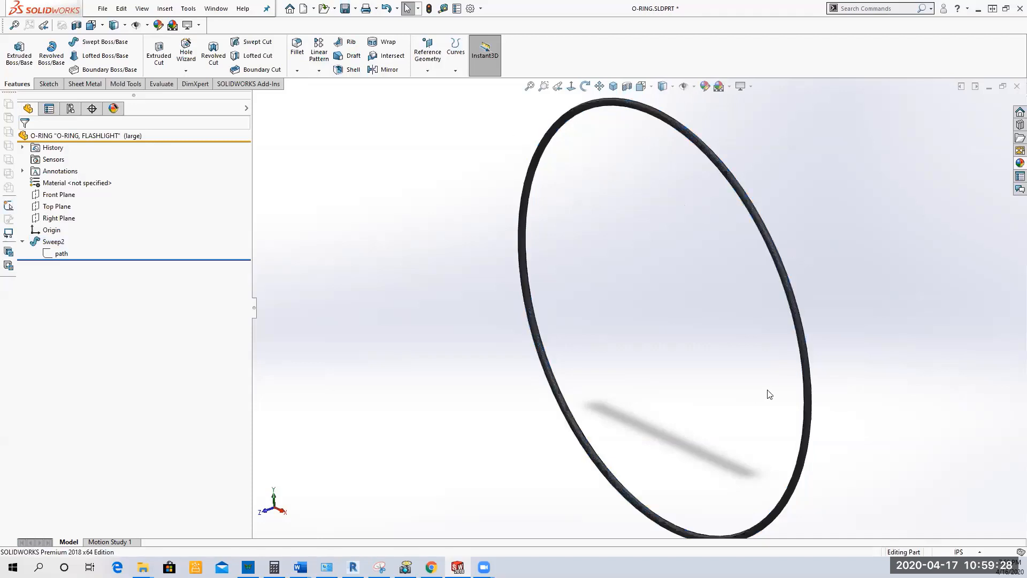
left_click(807, 384)
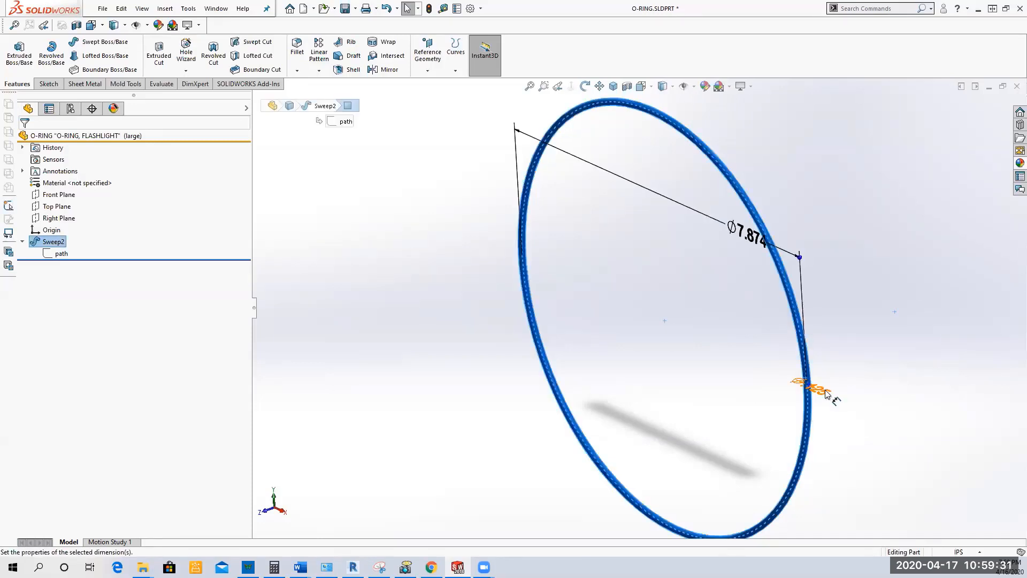
right_click(827, 394)
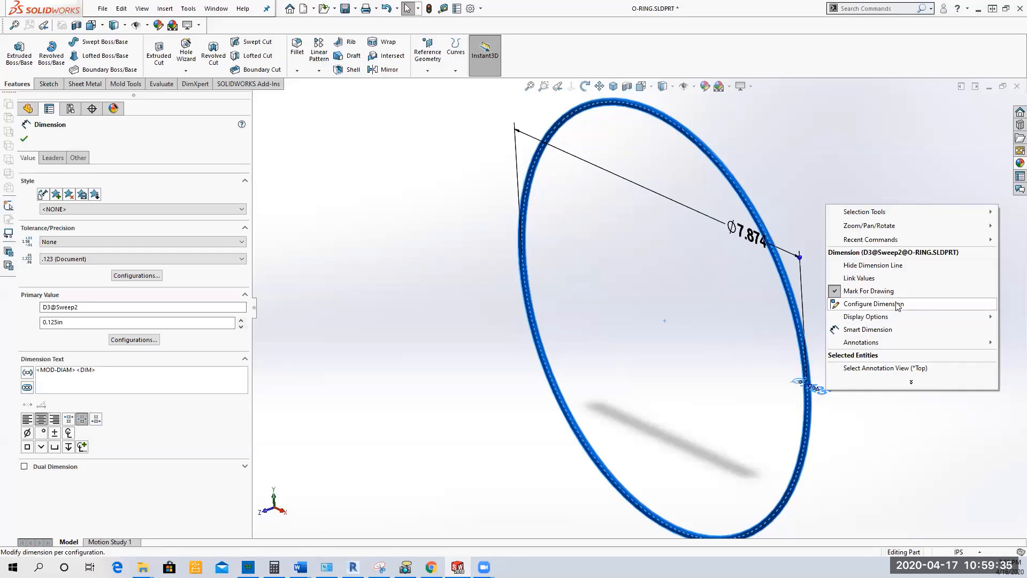
left_click(898, 304)
left_click(575, 297)
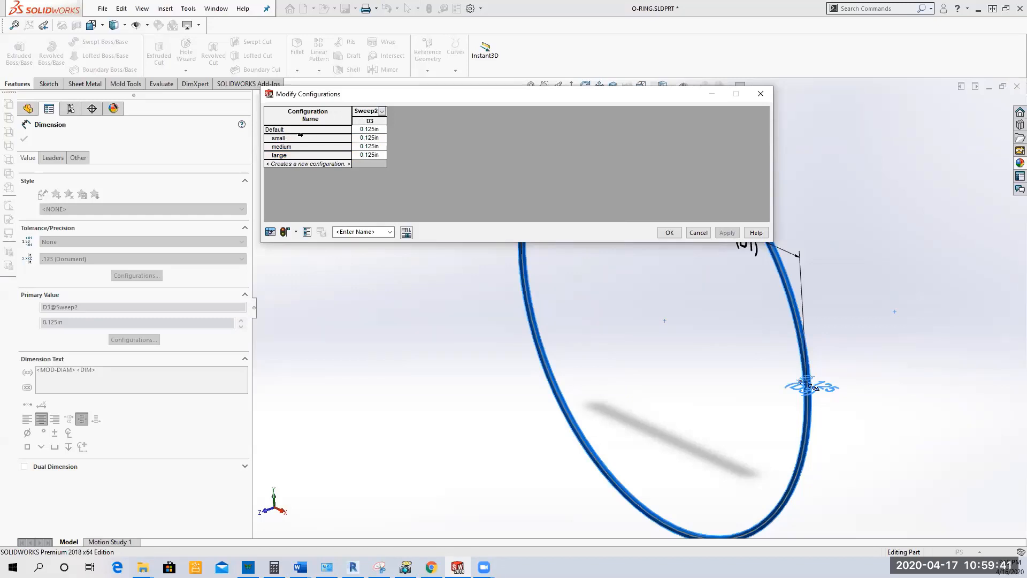
Step: Set the sweep profile diameter D3 to 0.118 in for small, 4 mm for medium and 5 mm for large, and save the part
left_click(378, 140)
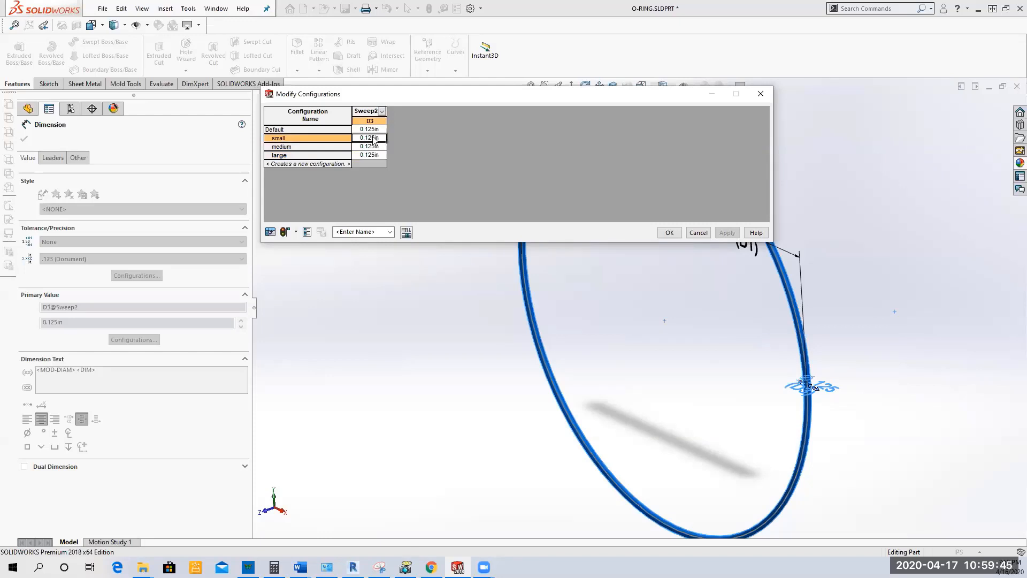
type("0.11")
key("Return")
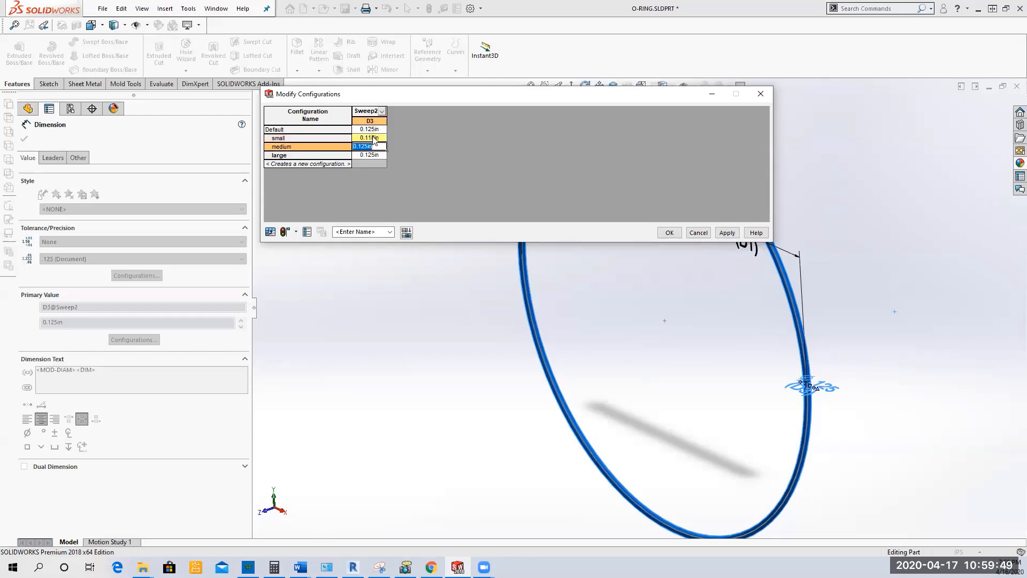
type("4mm")
key("Return")
type("5mm")
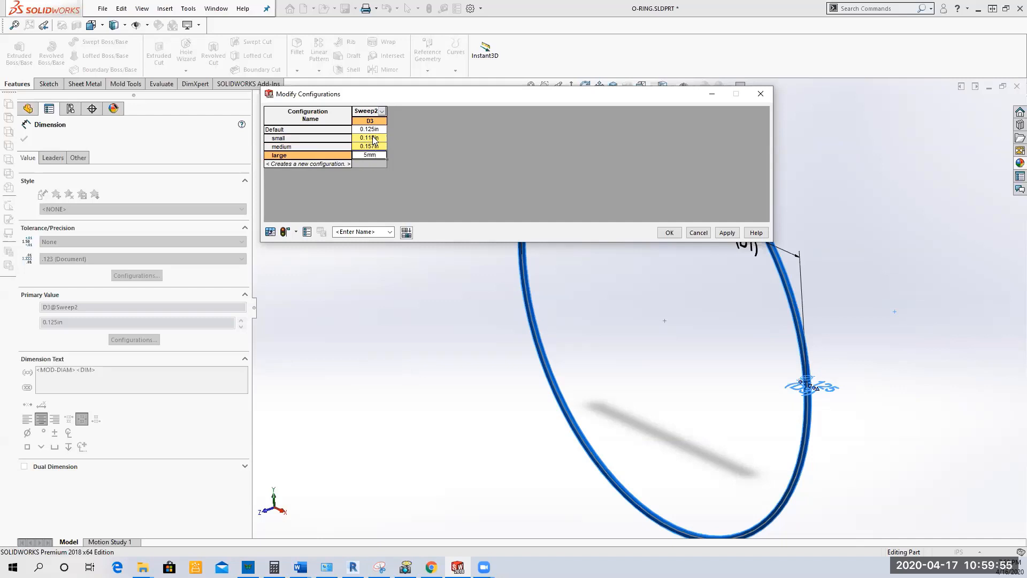
left_click(726, 232)
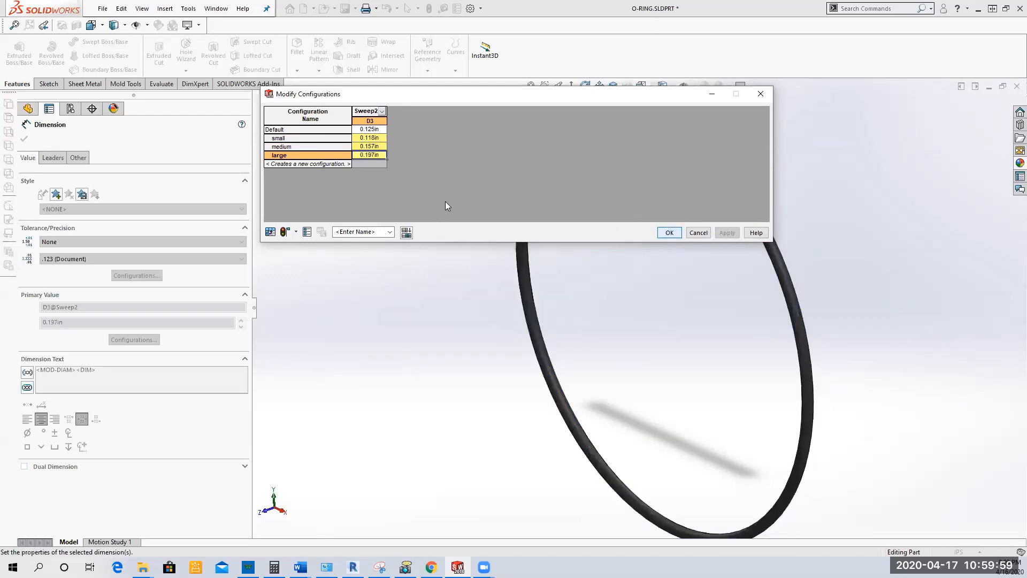
left_click(24, 139)
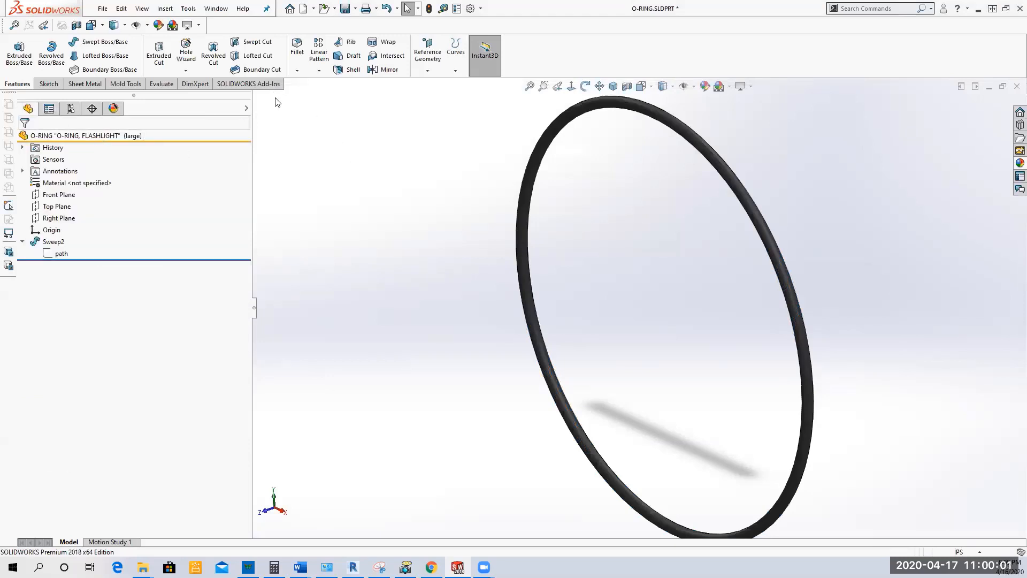
left_click(346, 9)
Step: Show the small, medium and large configurations in turn to check the O-ring's new ring and profile diameters
left_click(70, 108)
right_click(130, 182)
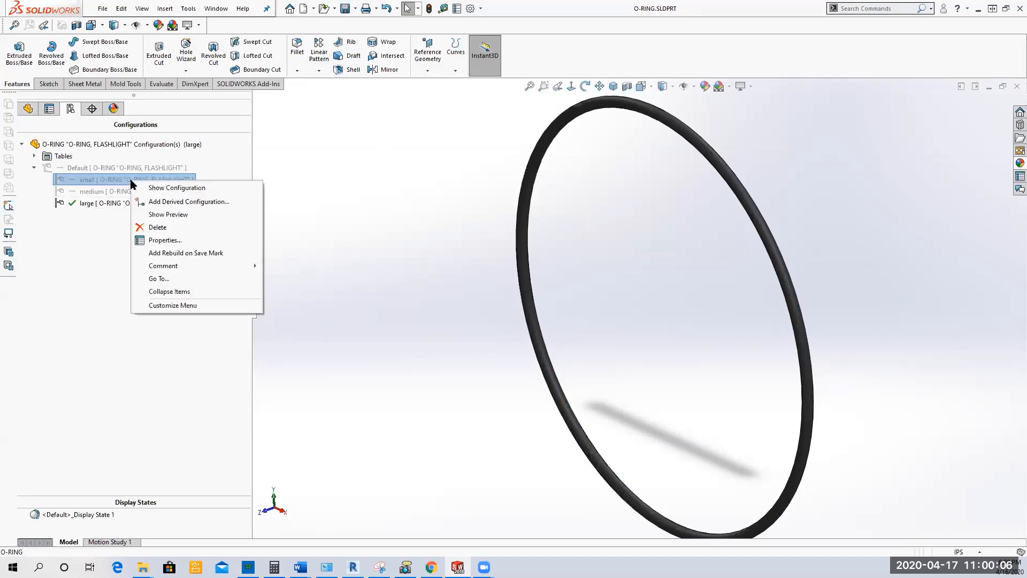
left_click(161, 188)
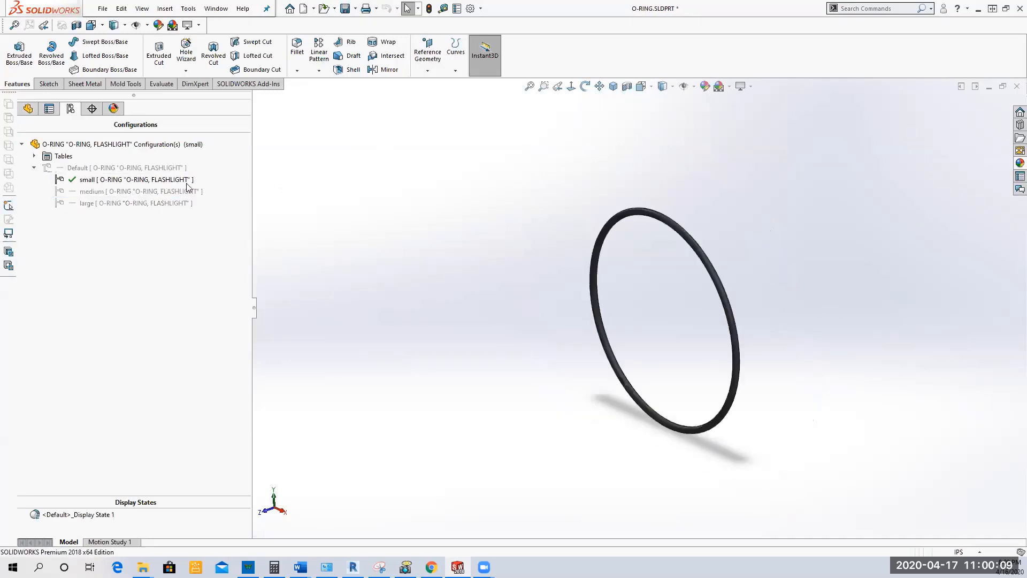
right_click(125, 191)
left_click(128, 199)
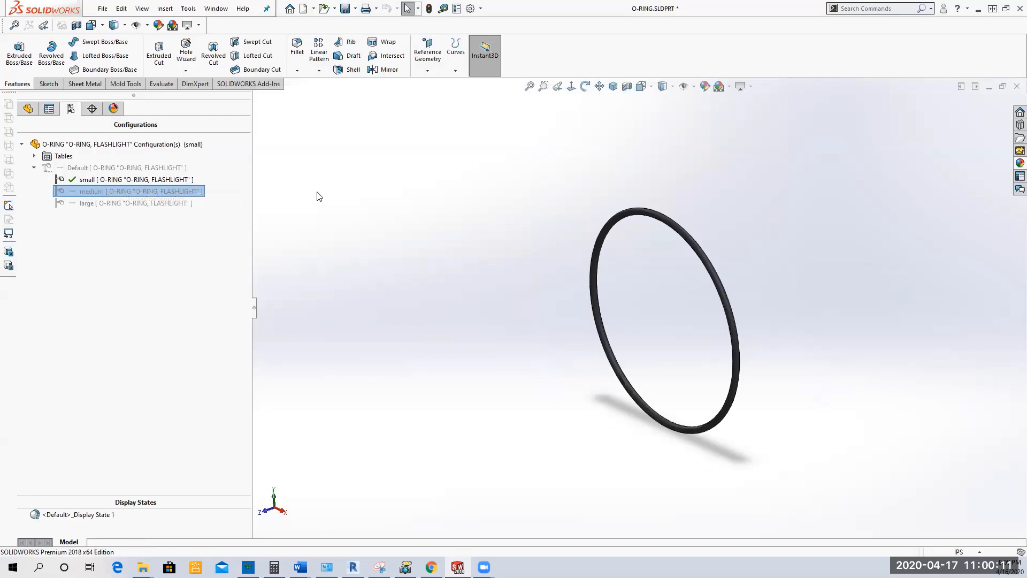
right_click(141, 201)
left_click(160, 208)
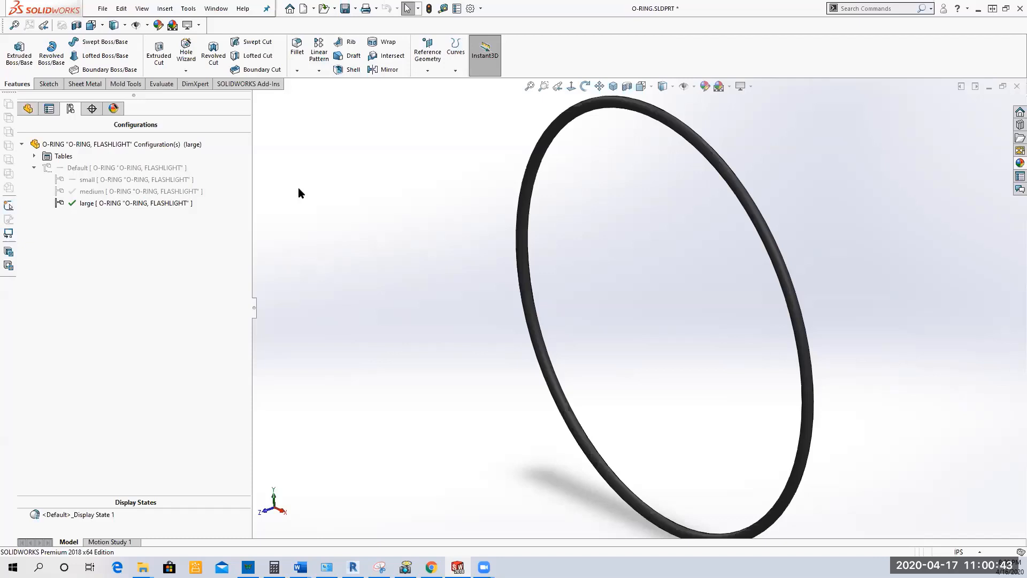
Step: Expand the part's configuration tables and view the editing options for the design table
left_click(33, 156)
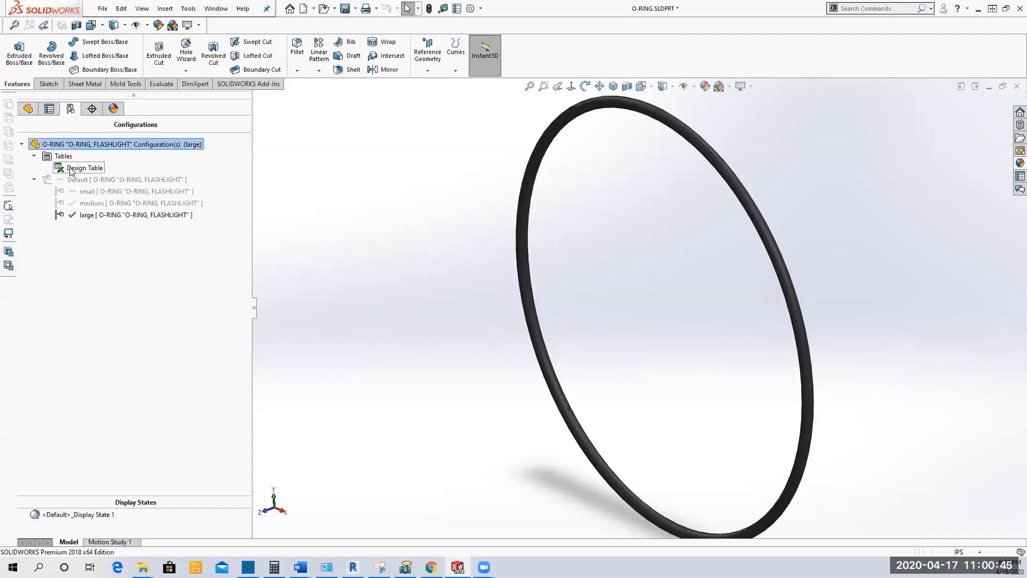
left_click(83, 173)
right_click(84, 172)
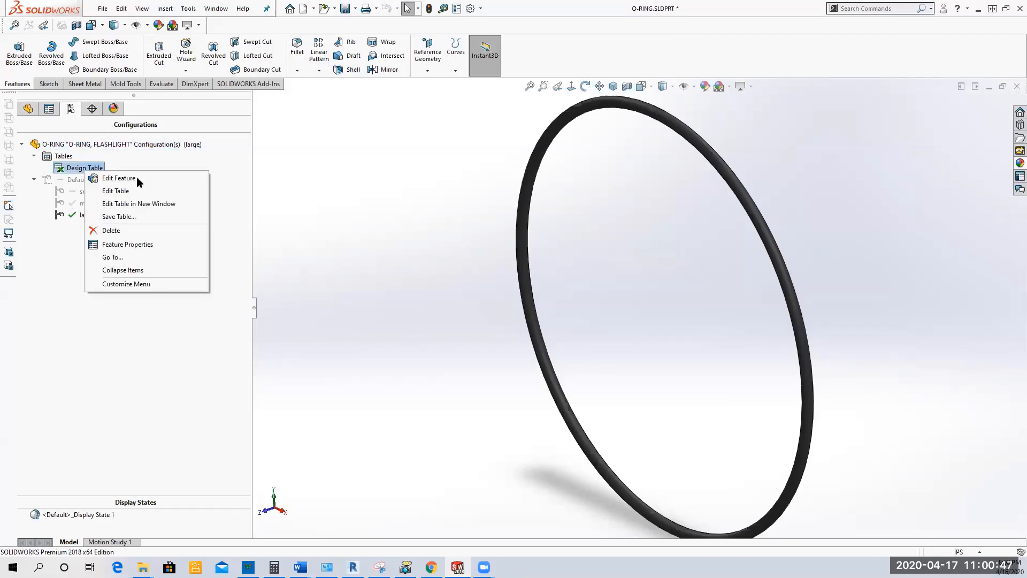
left_click(337, 213)
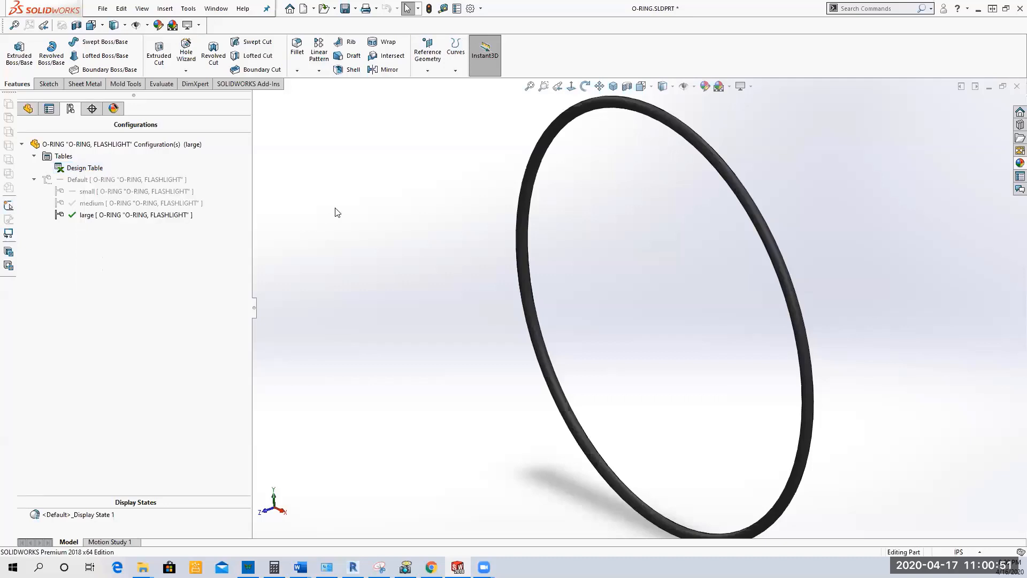